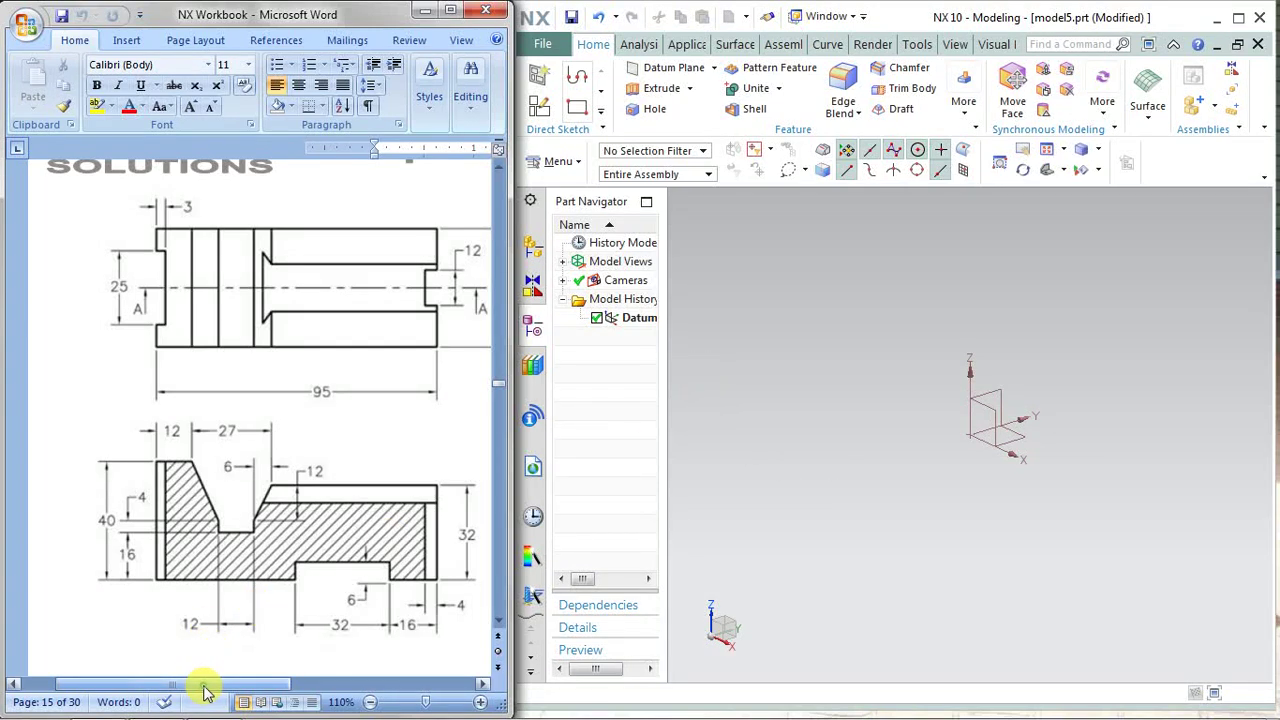
Step: Enlarge the Word drawing, dismiss the USB and licence notifications, then restore Word beside NX
{"action": "left_click_drag", "start_coordinate": [201, 684], "coordinate": [207, 689]}
{"action": "left_click", "coordinate": [450, 10]}
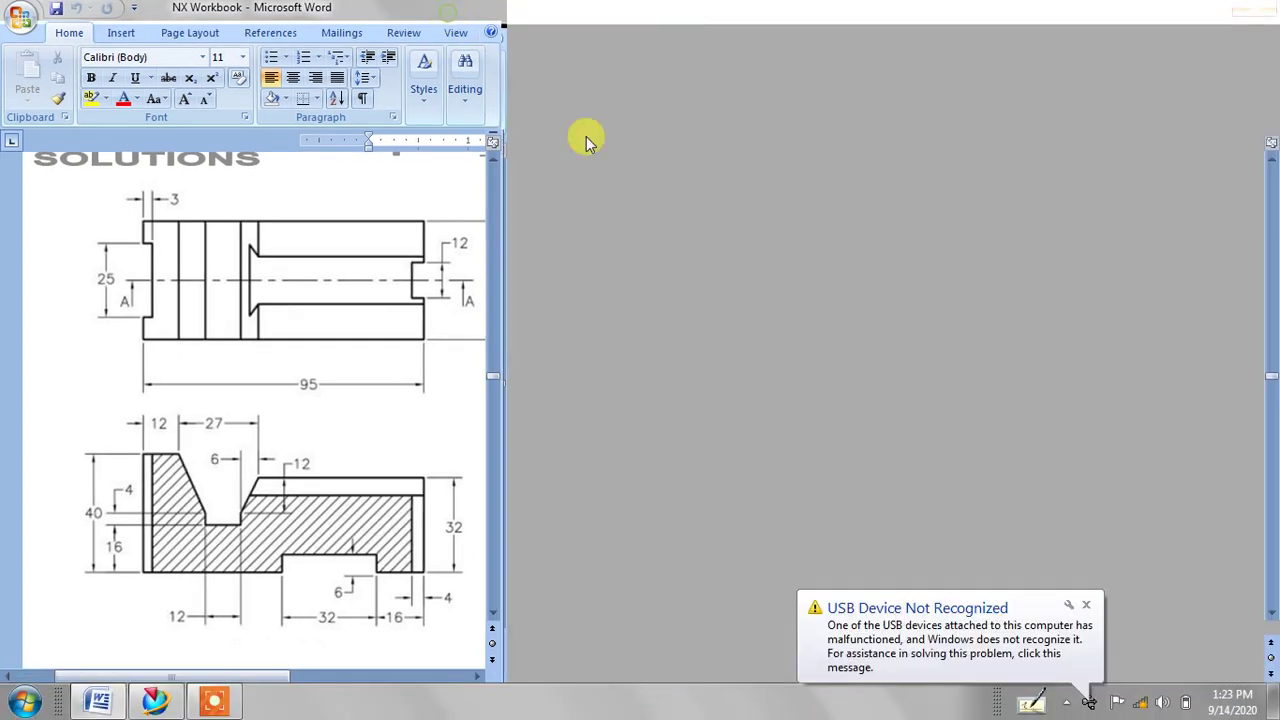
{"action": "left_click", "coordinate": [1086, 606]}
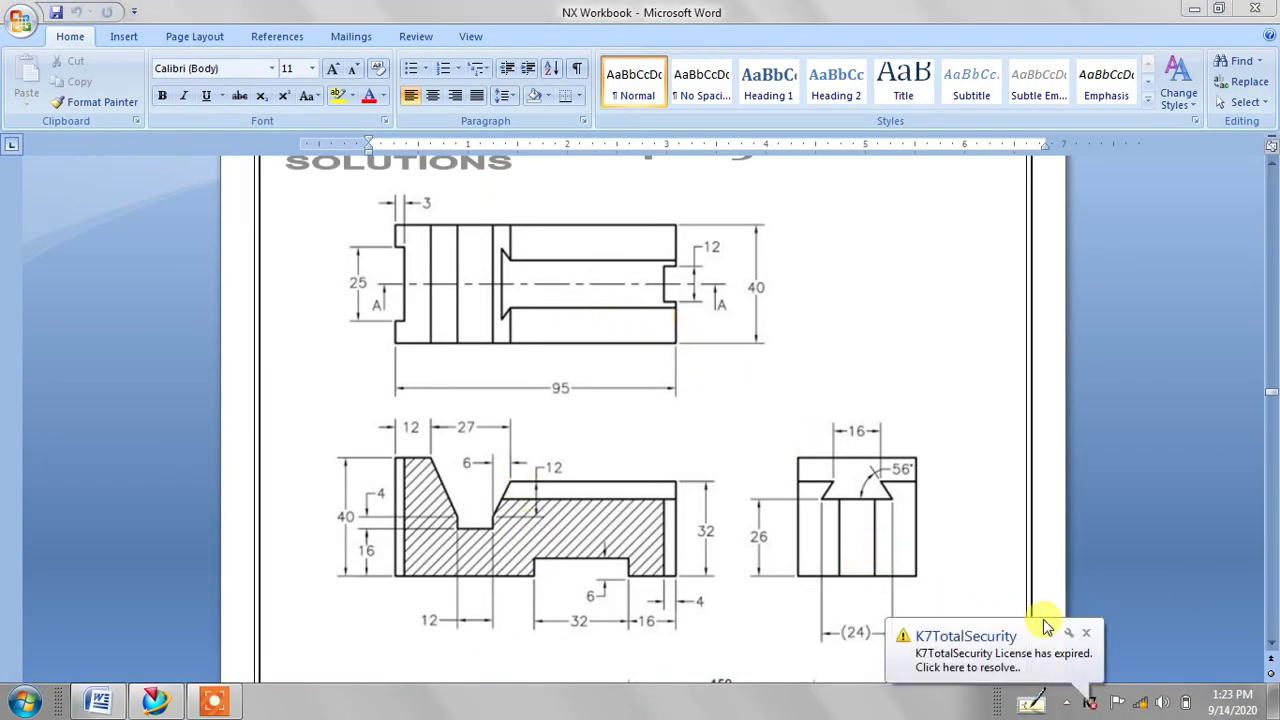
{"action": "left_click", "coordinate": [1087, 636]}
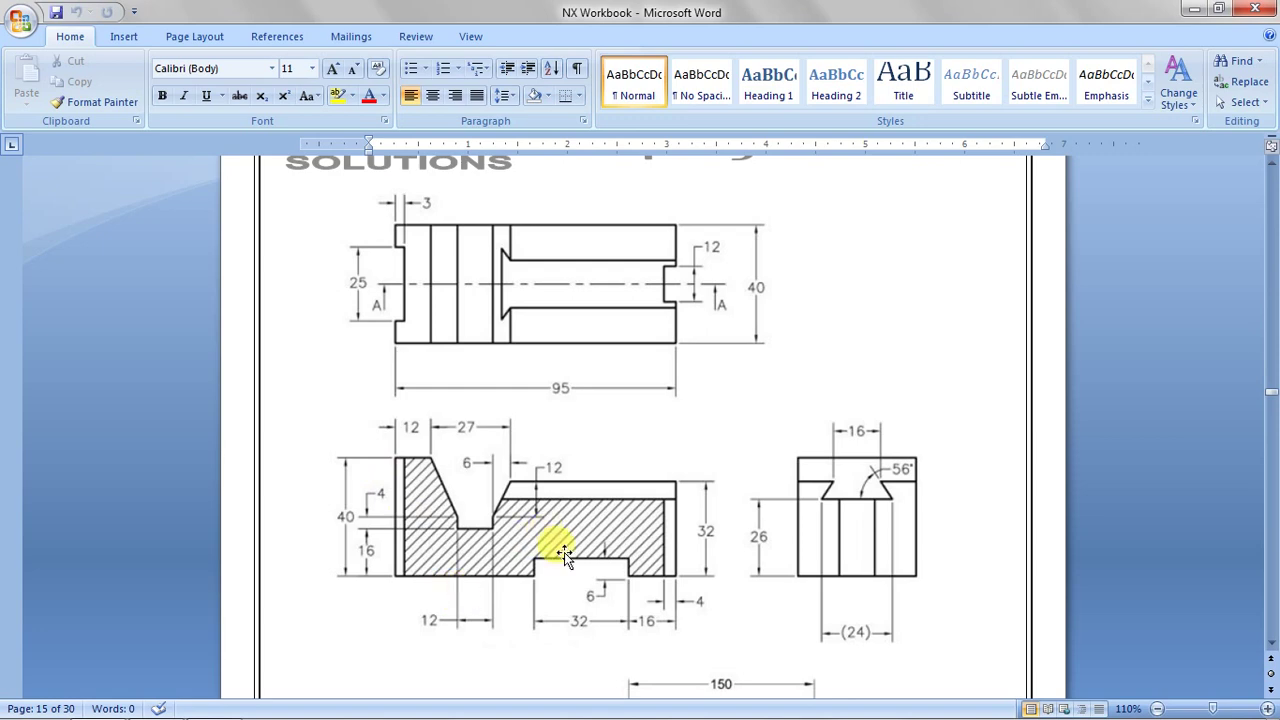
{"action": "left_click", "coordinate": [1218, 8]}
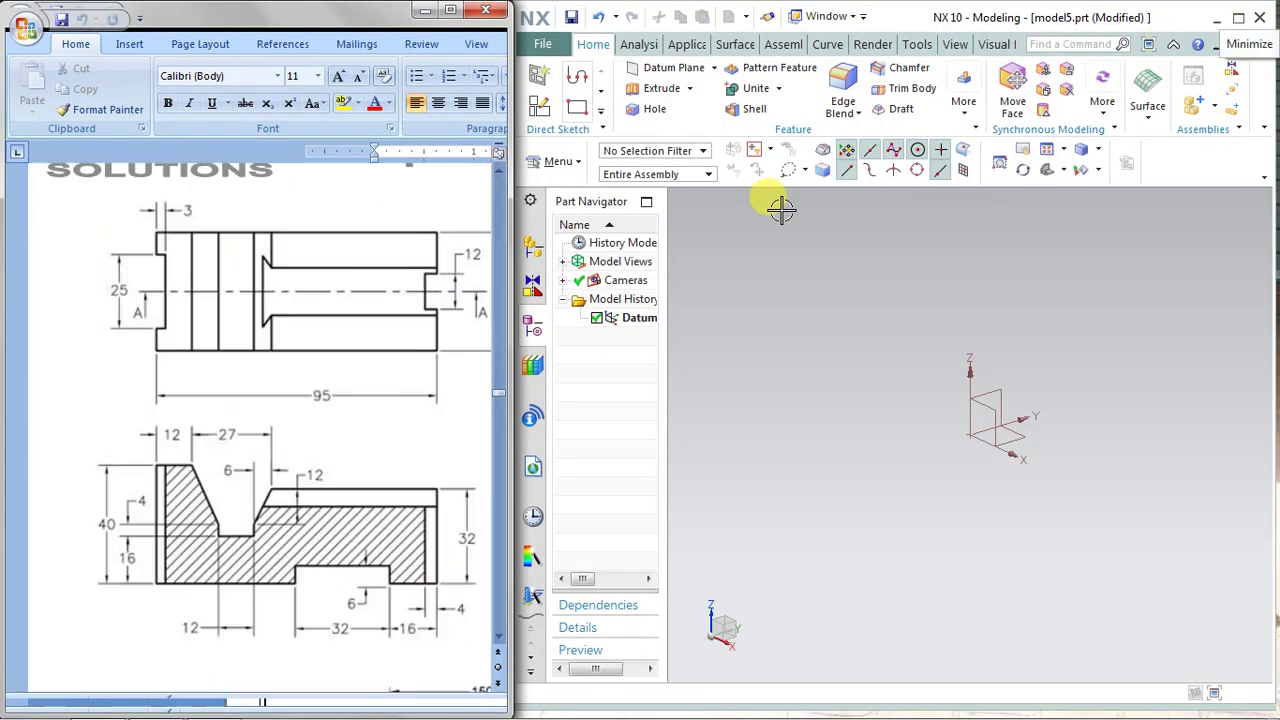
{"action": "left_click_drag", "start_coordinate": [152, 686], "coordinate": [168, 686]}
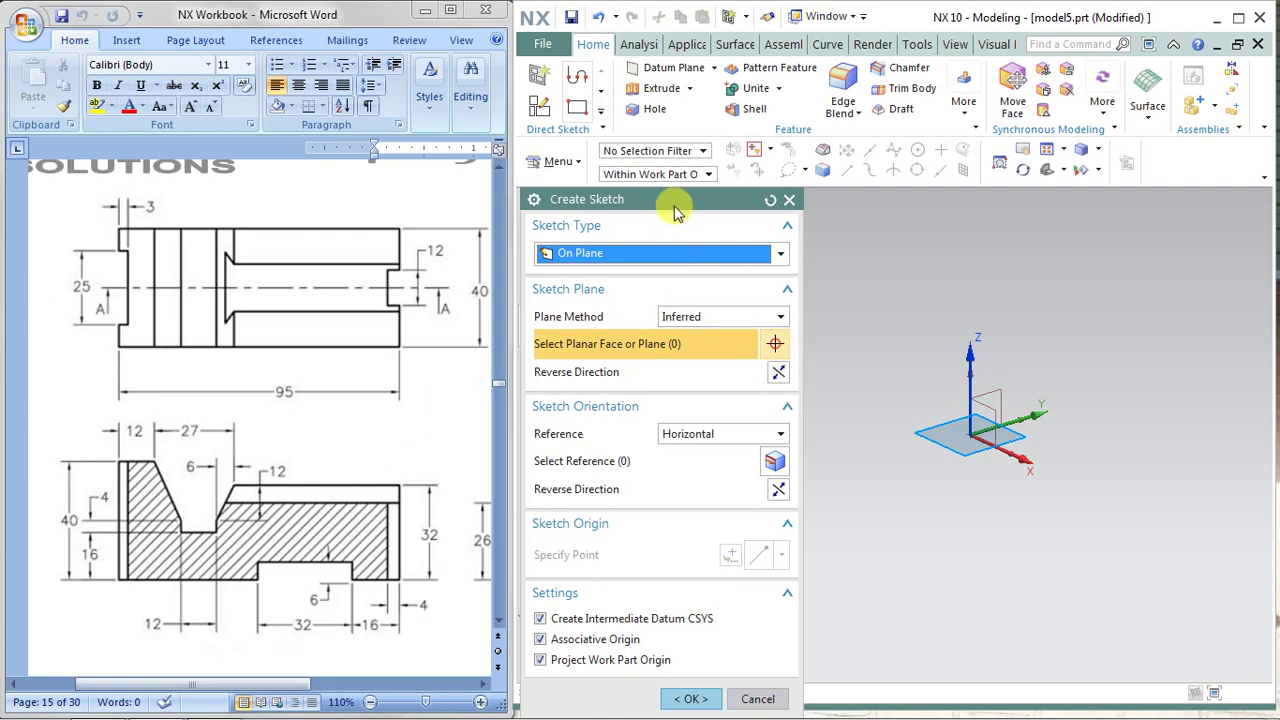
Step: Place the new sketch on the YZ datum plane and enter sketch mode
{"action": "left_click_drag", "start_coordinate": [675, 210], "coordinate": [696, 148]}
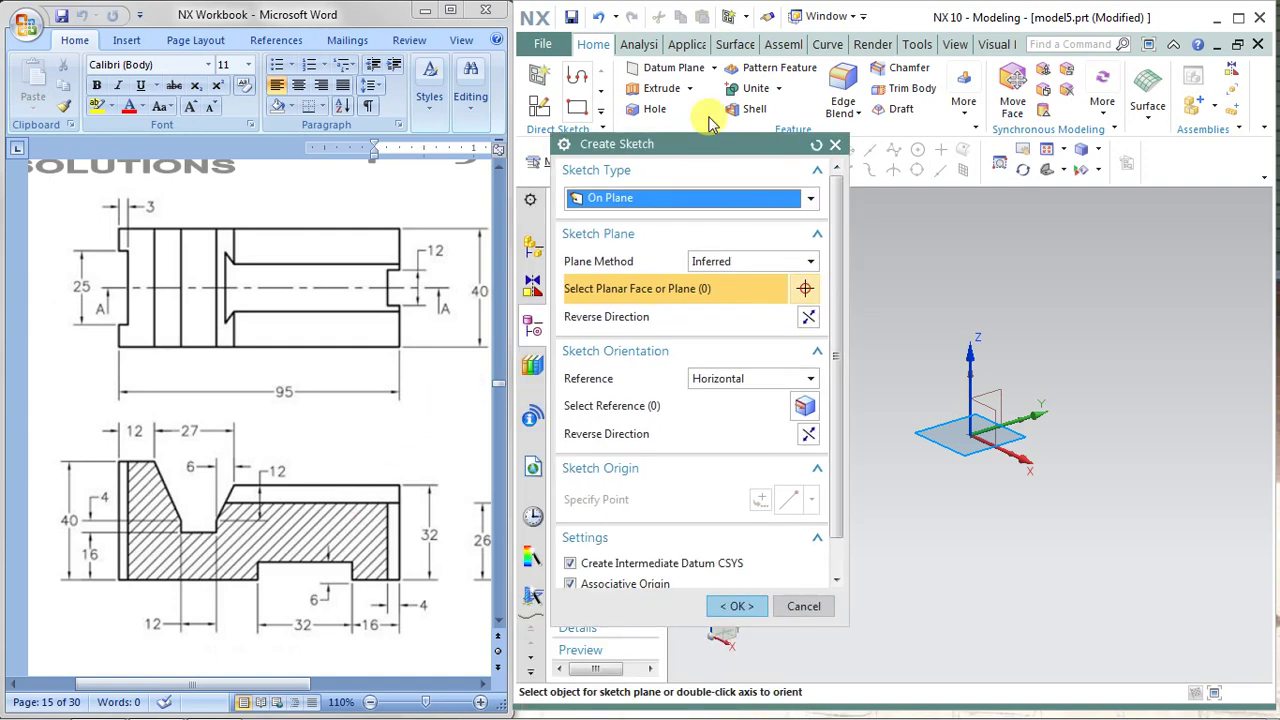
{"action": "left_click", "coordinate": [922, 520]}
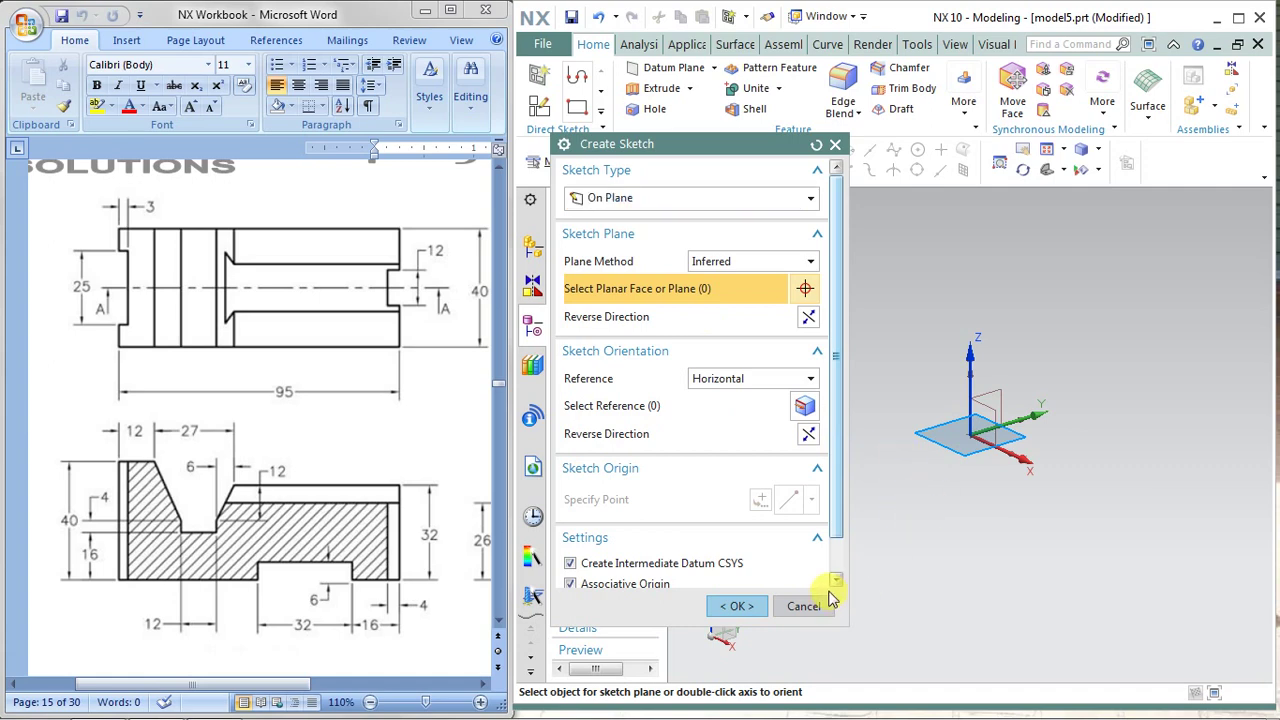
{"action": "left_click", "coordinate": [997, 390]}
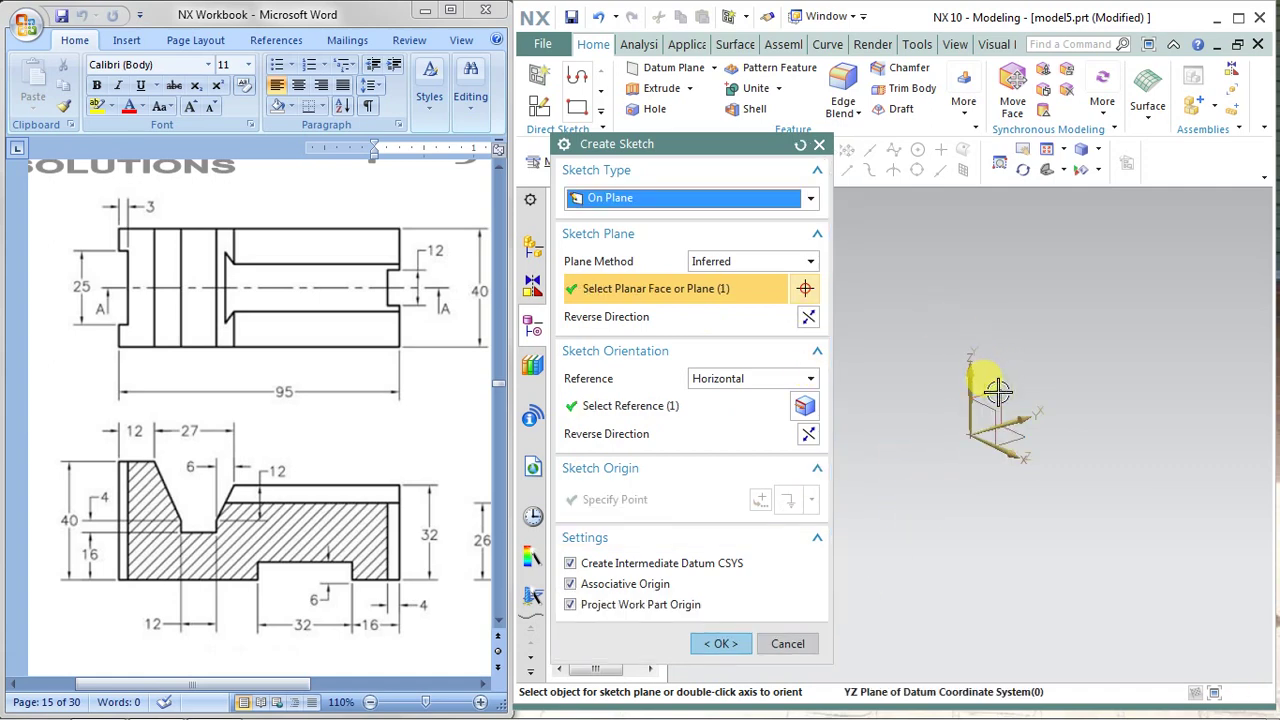
{"action": "left_click", "coordinate": [720, 643]}
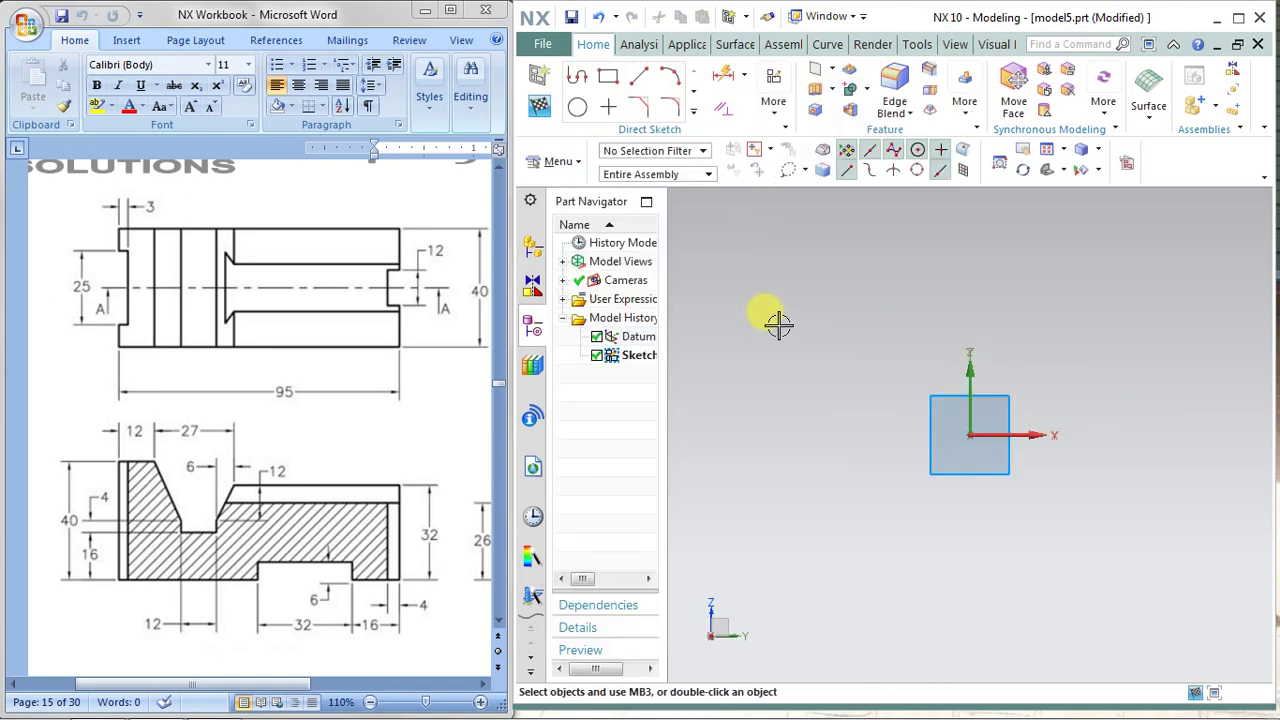
Step: Toggle continuous auto dimensioning and draw a horizontal line along X from the origin
{"action": "left_click", "coordinate": [588, 90]}
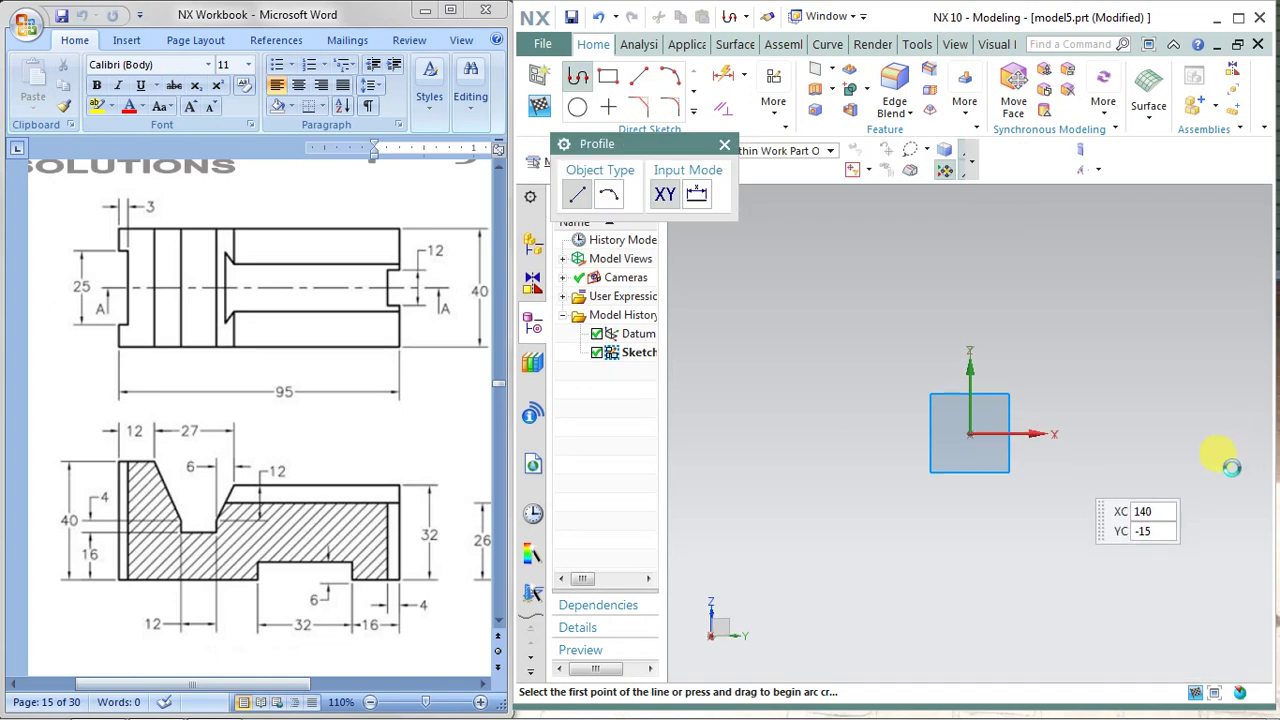
{"action": "left_click", "coordinate": [773, 104]}
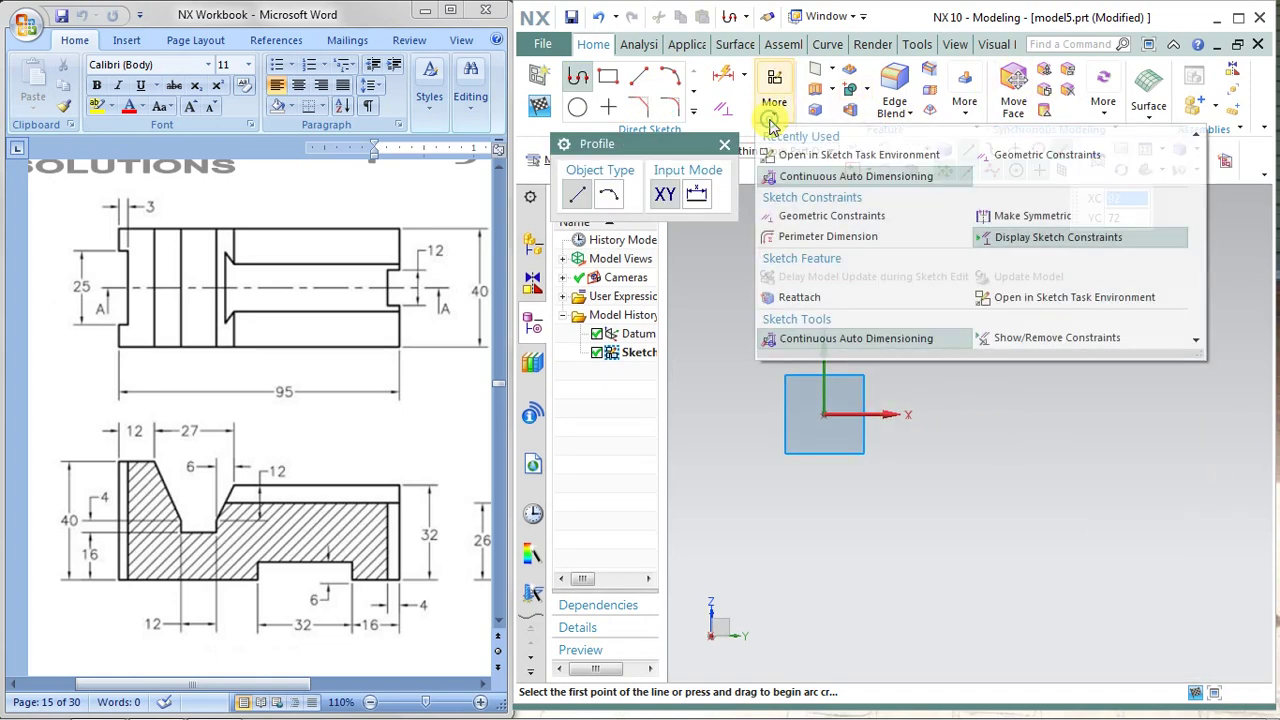
{"action": "left_click", "coordinate": [800, 178]}
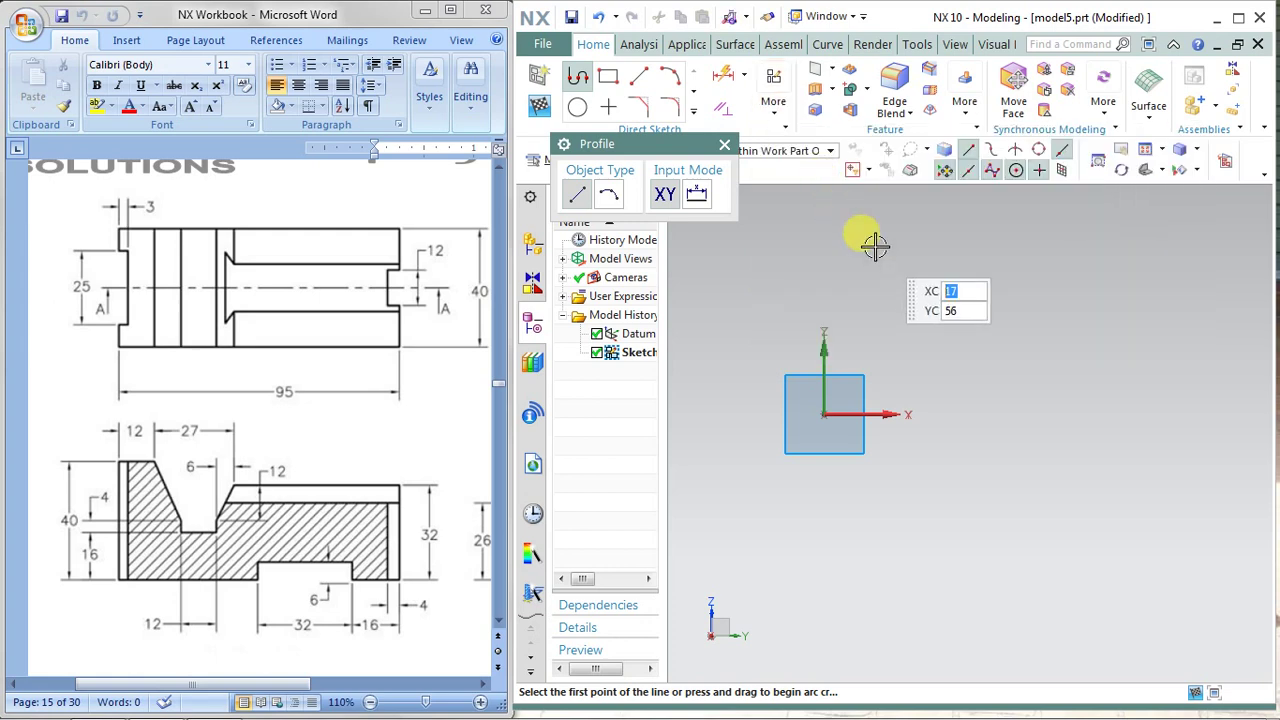
{"action": "left_click", "coordinate": [823, 414]}
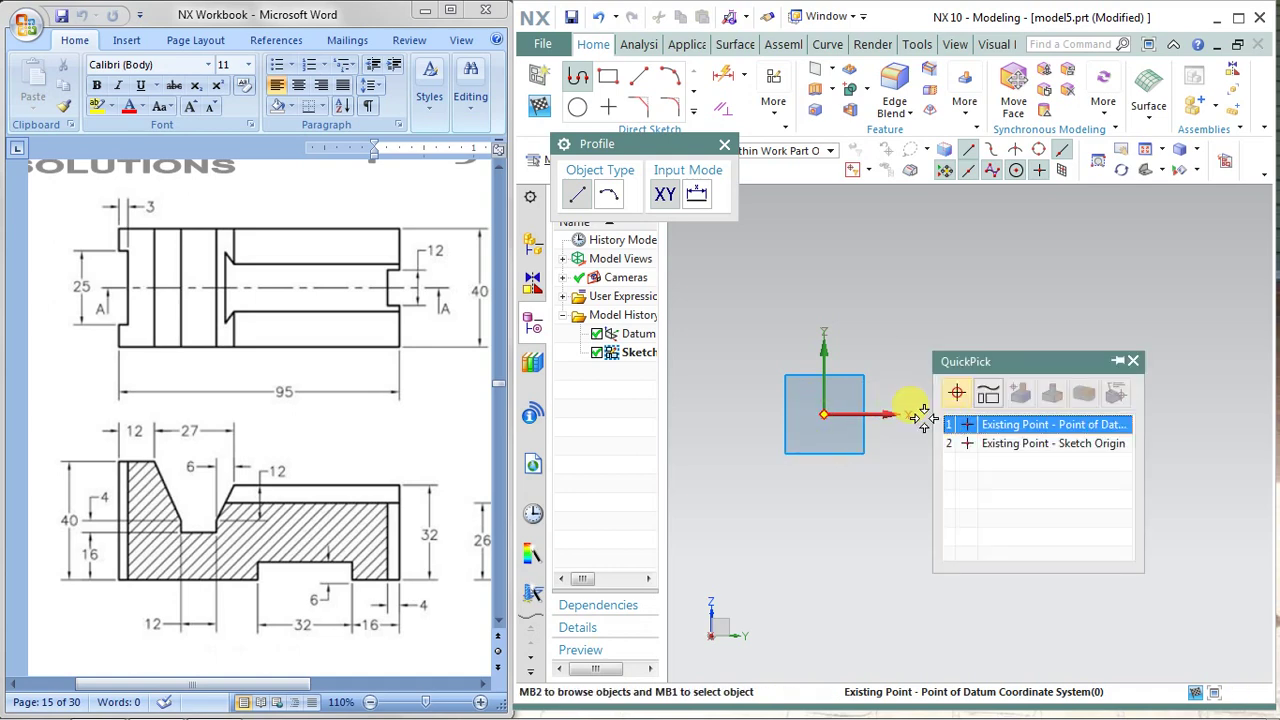
{"action": "left_click", "coordinate": [1133, 361]}
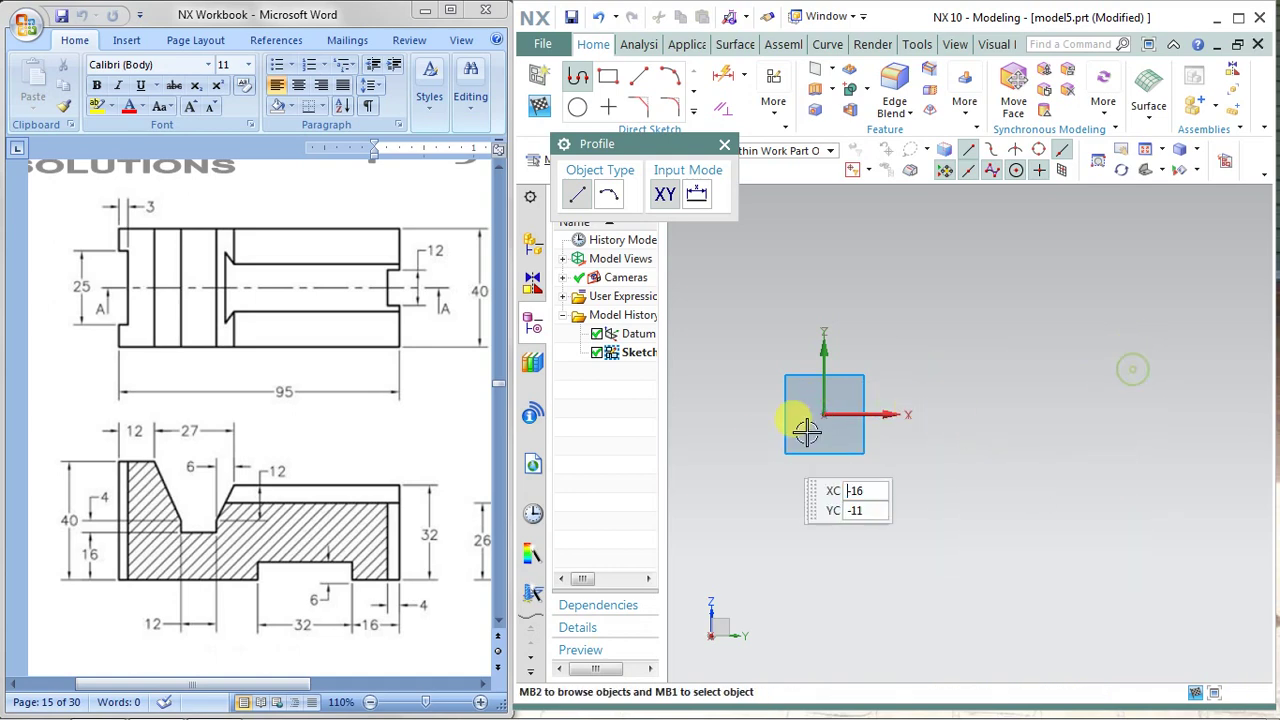
{"action": "left_click", "coordinate": [823, 414]}
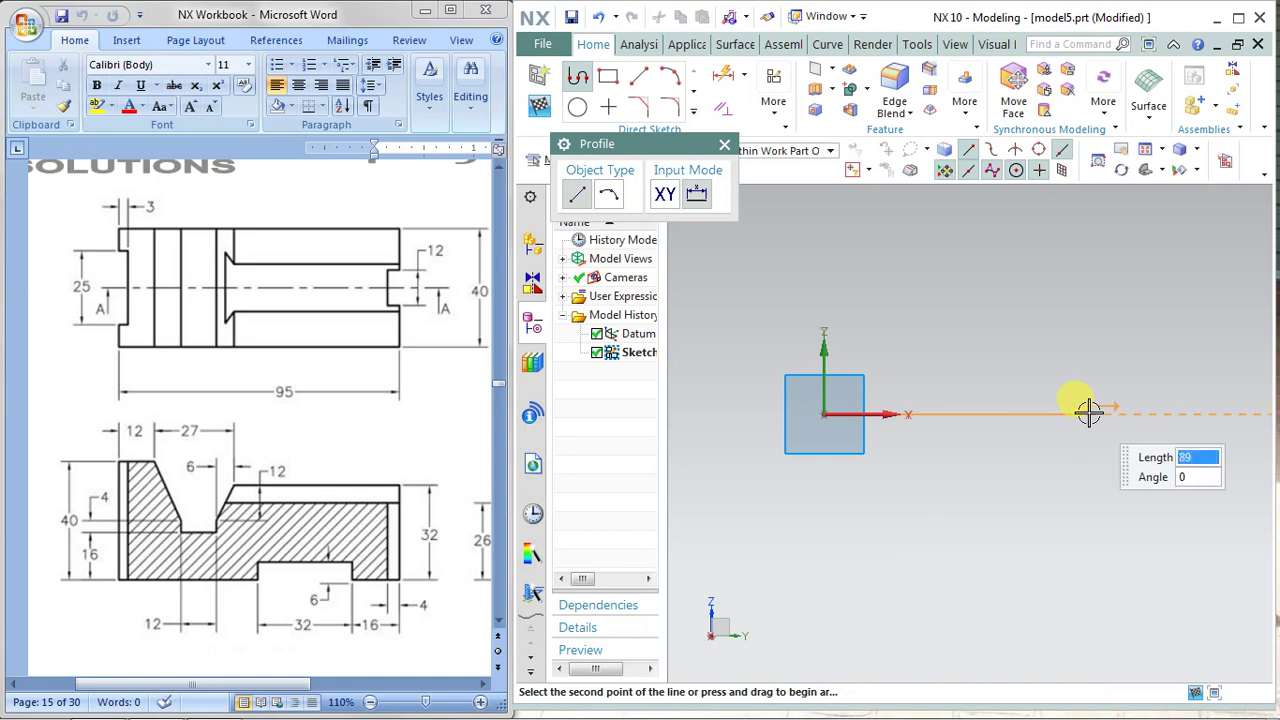
{"action": "right_click", "coordinate": [1088, 412]}
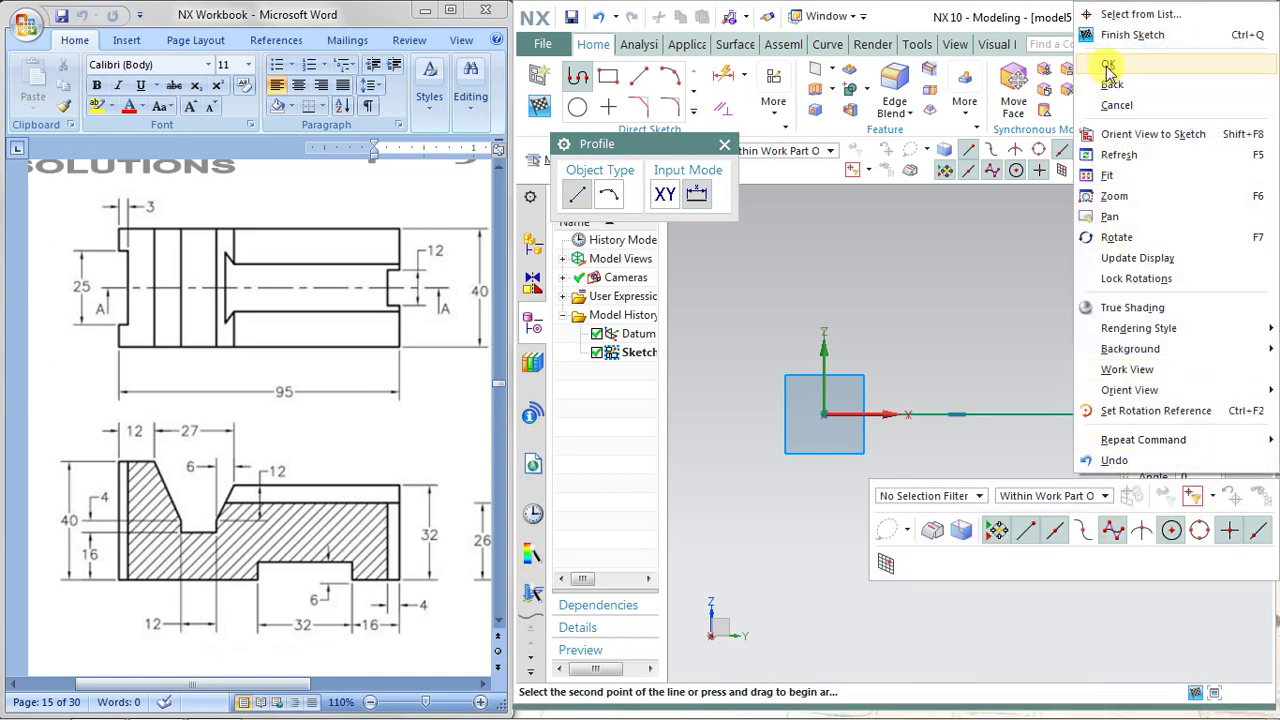
{"action": "left_click", "coordinate": [1107, 66]}
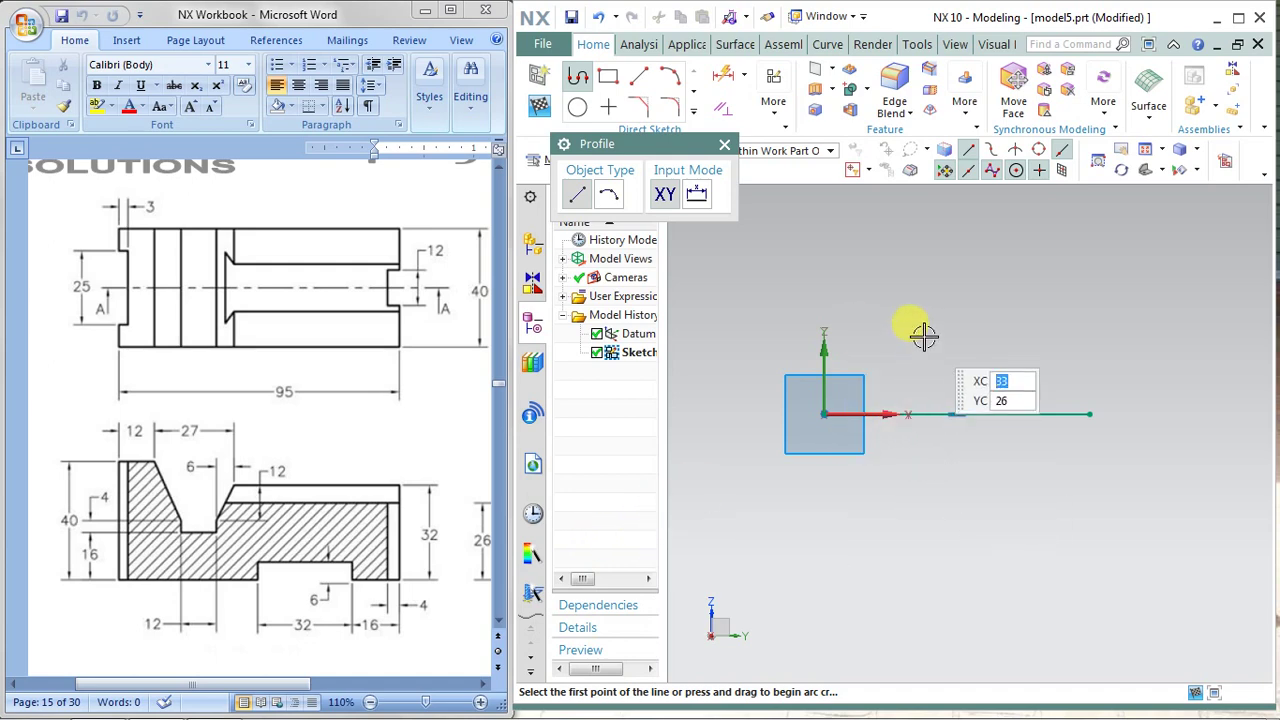
{"action": "key", "text": "Escape"}
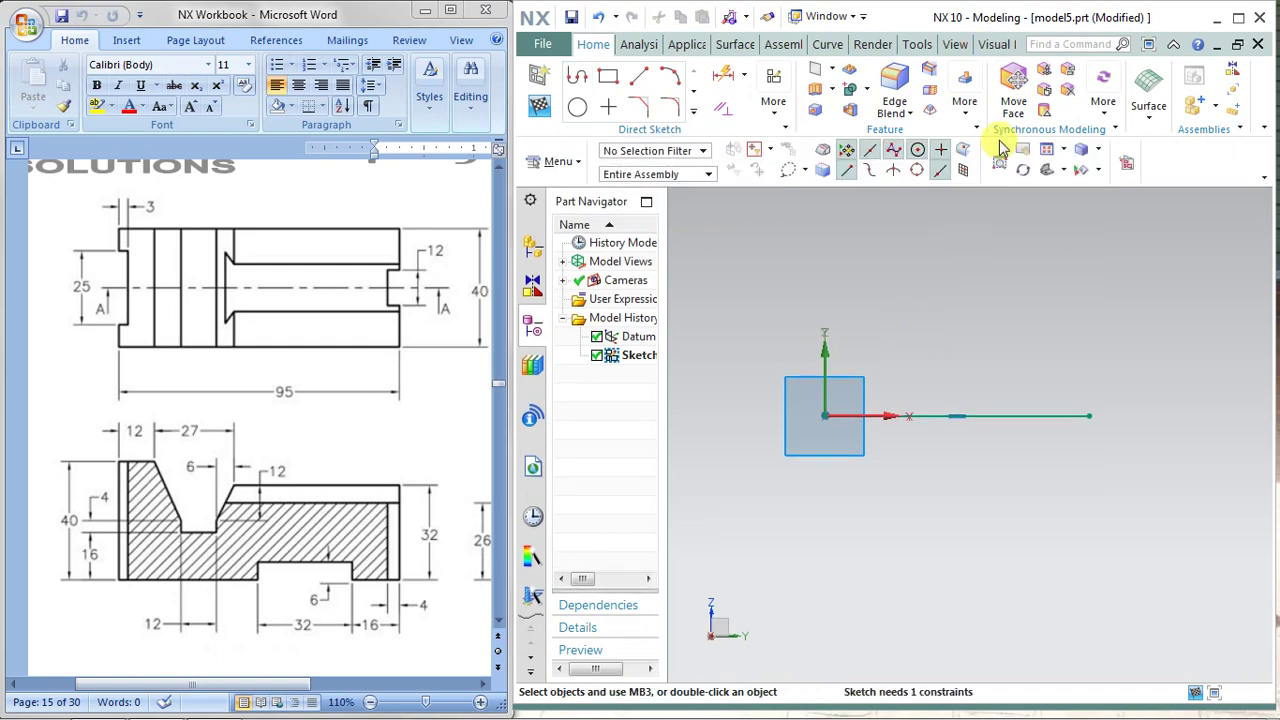
Step: Draw a vertical line straight up from the sketch origin
{"action": "left_click", "coordinate": [577, 76]}
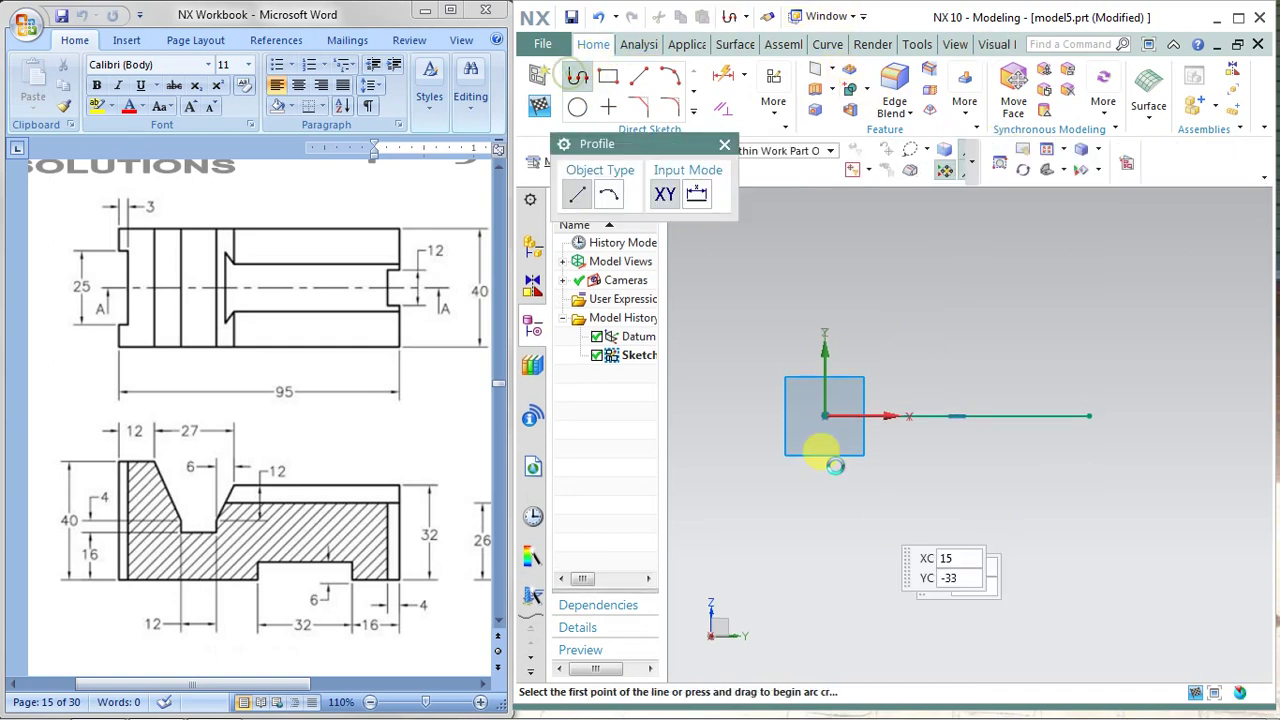
{"action": "left_click", "coordinate": [822, 416]}
{"action": "right_click", "coordinate": [826, 246]}
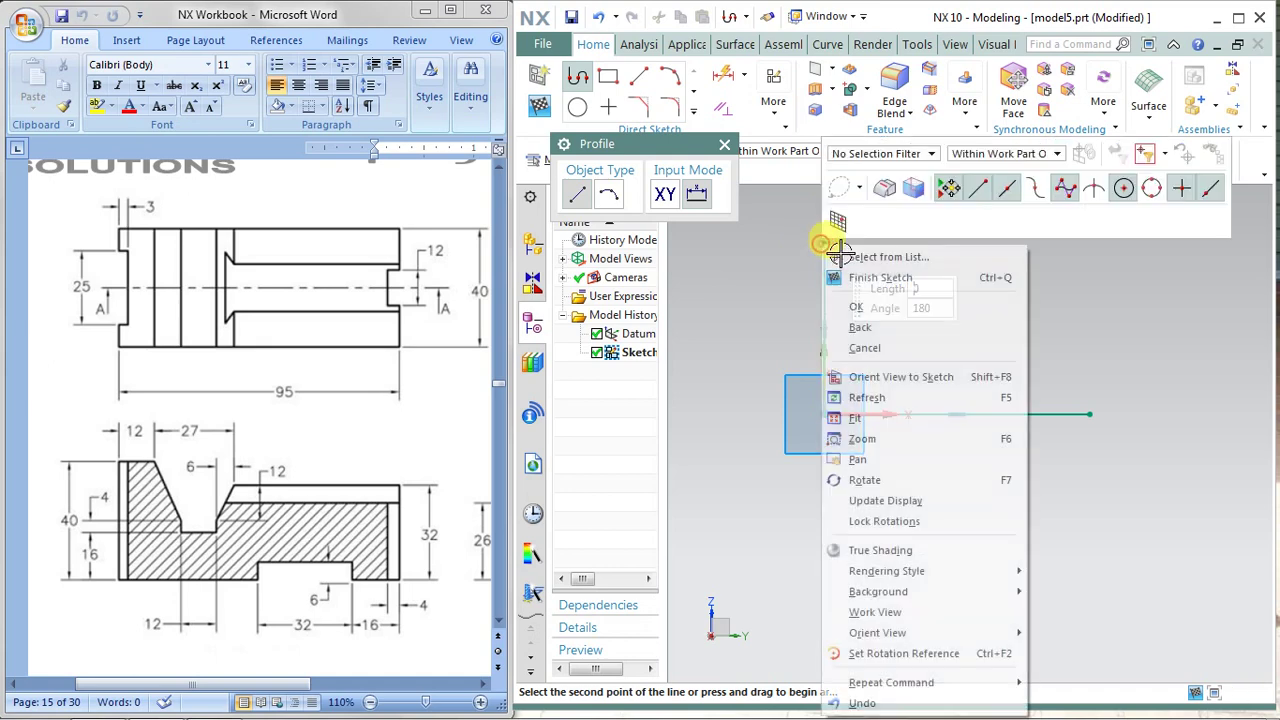
{"action": "left_click", "coordinate": [859, 327]}
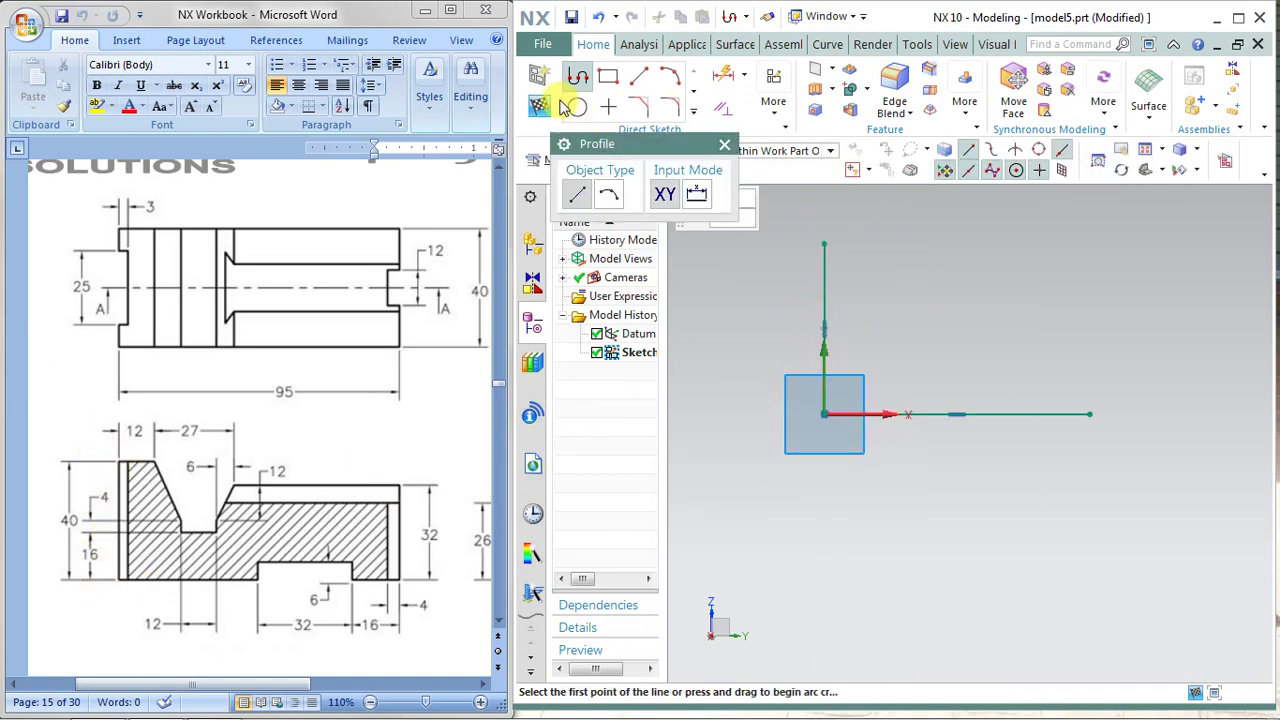
{"action": "left_click", "coordinate": [745, 76]}
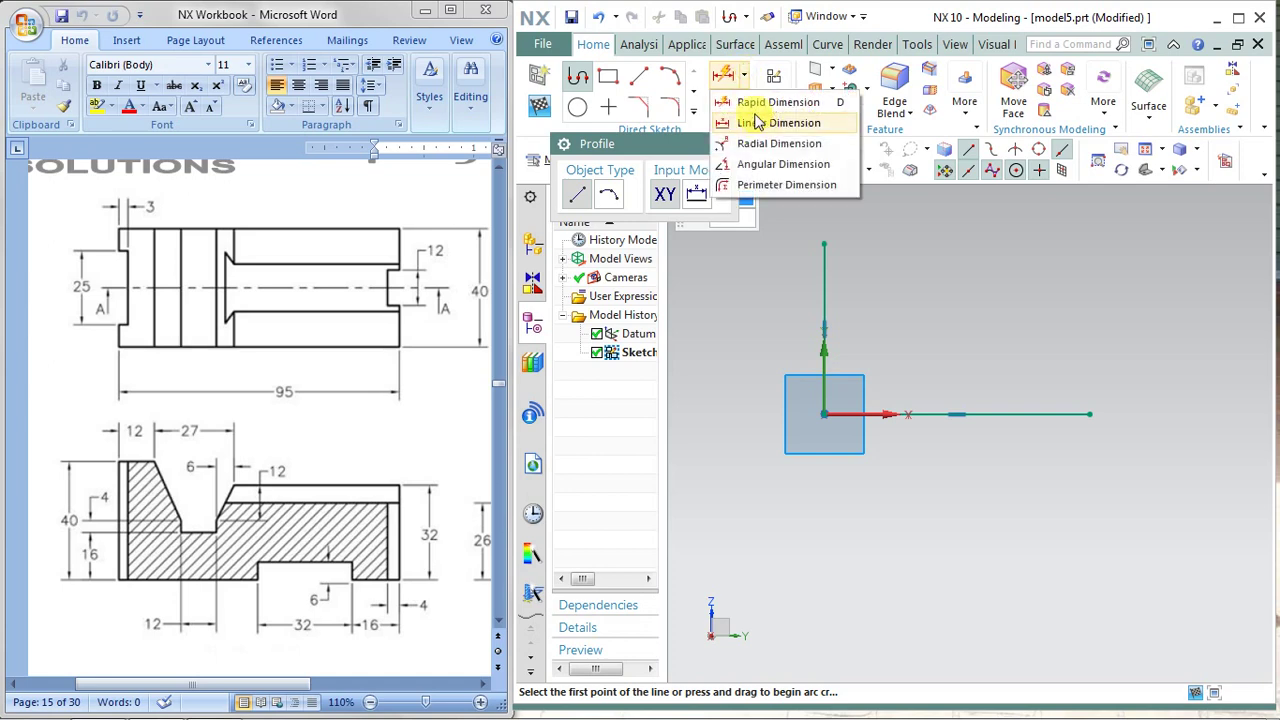
{"action": "key", "text": "Escape"}
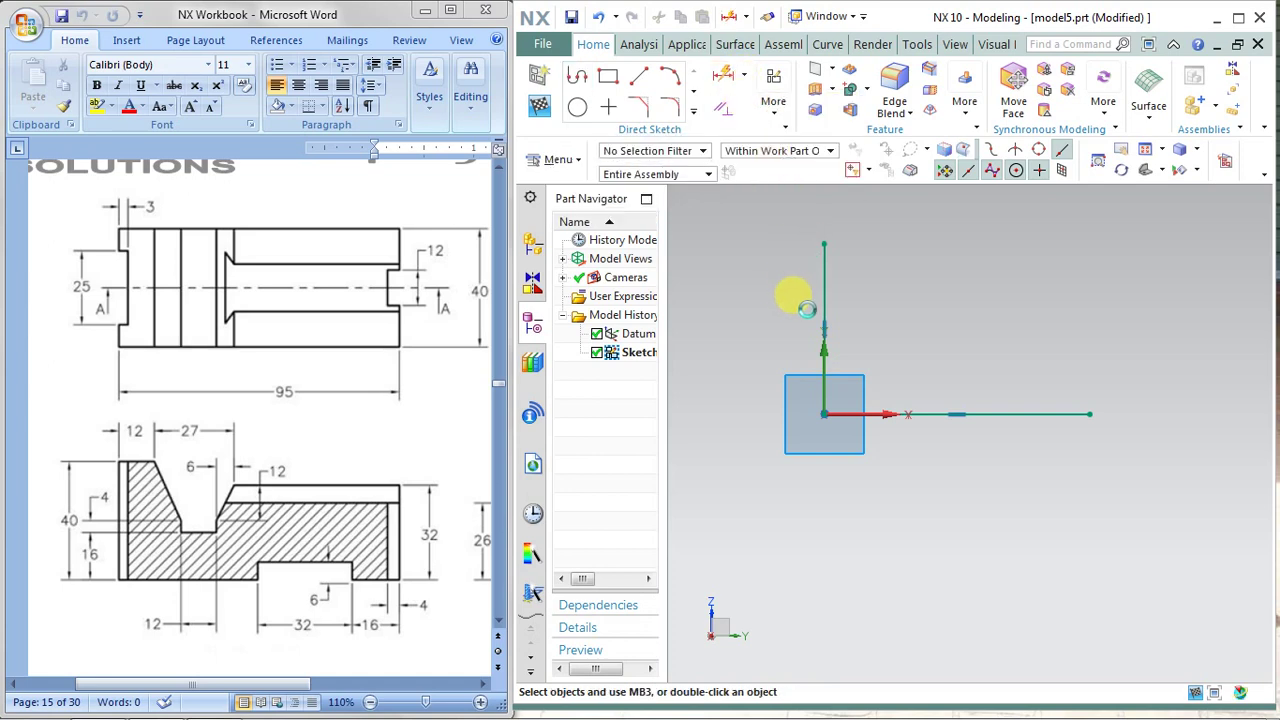
Step: Dimension the vertical line's height to 40 (p6), placed to its left
{"action": "key", "text": "d"}
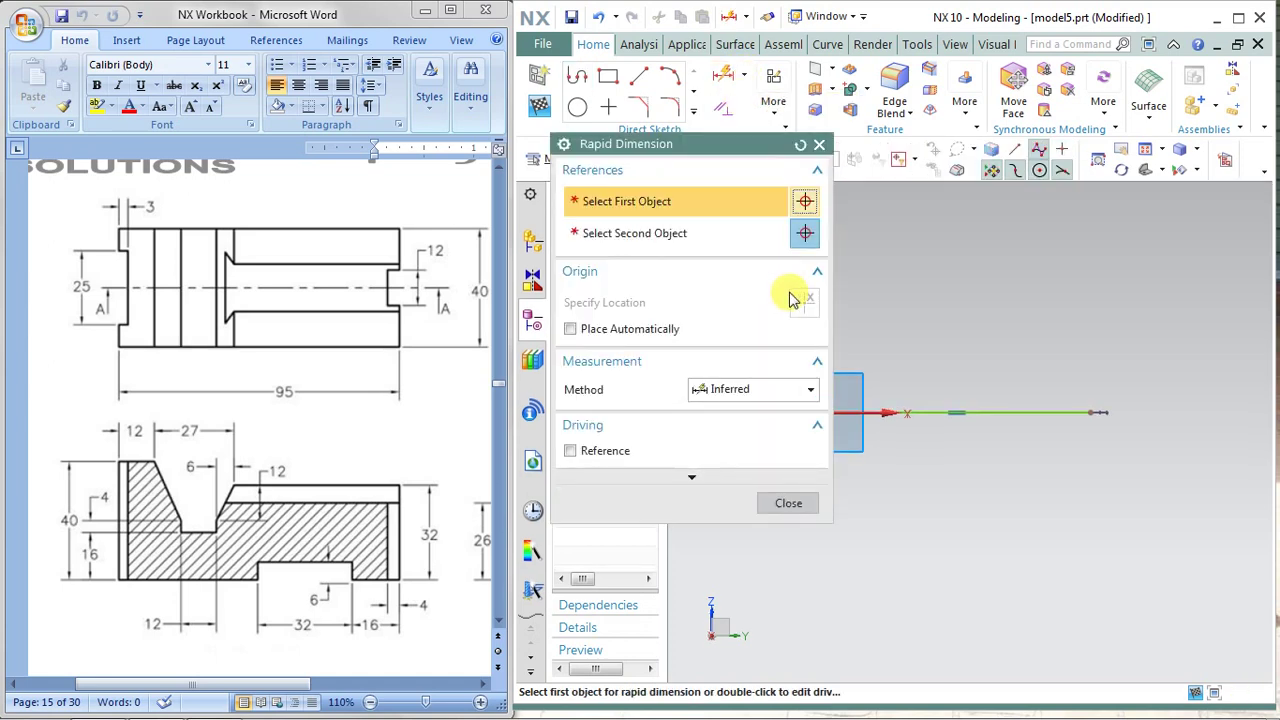
{"action": "left_click_drag", "start_coordinate": [708, 150], "coordinate": [590, 84]}
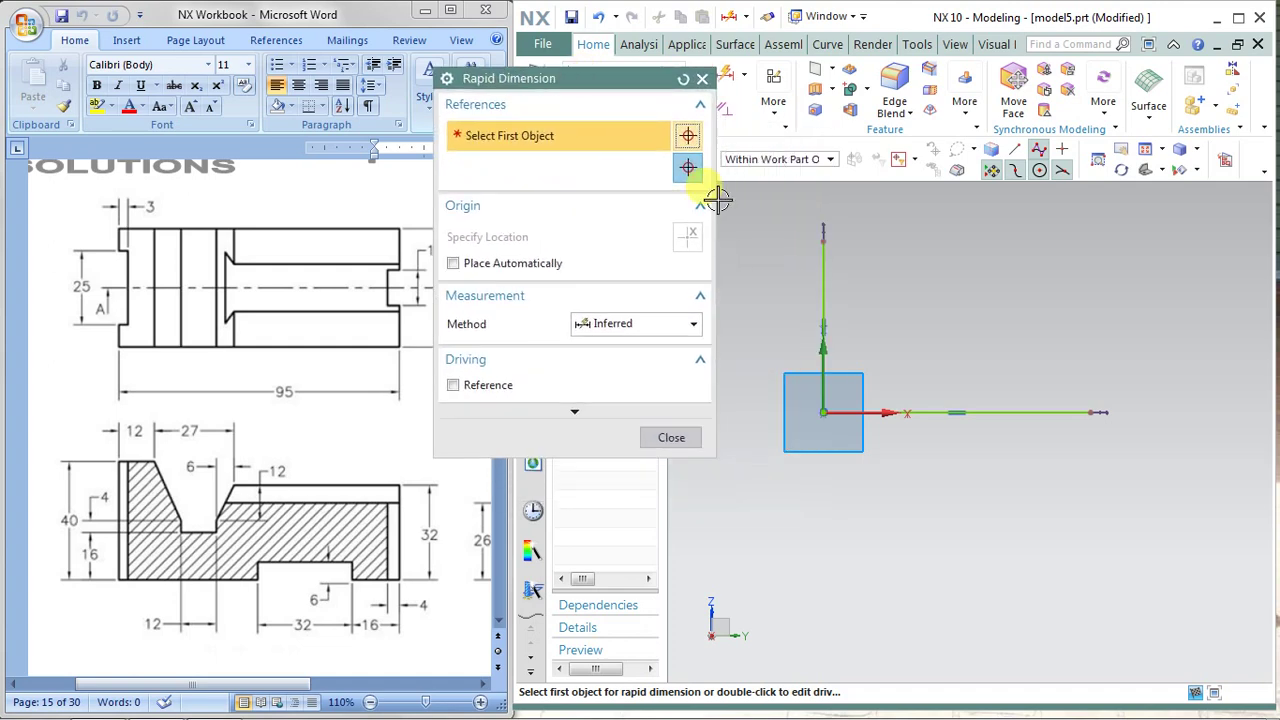
{"action": "left_click", "coordinate": [822, 286]}
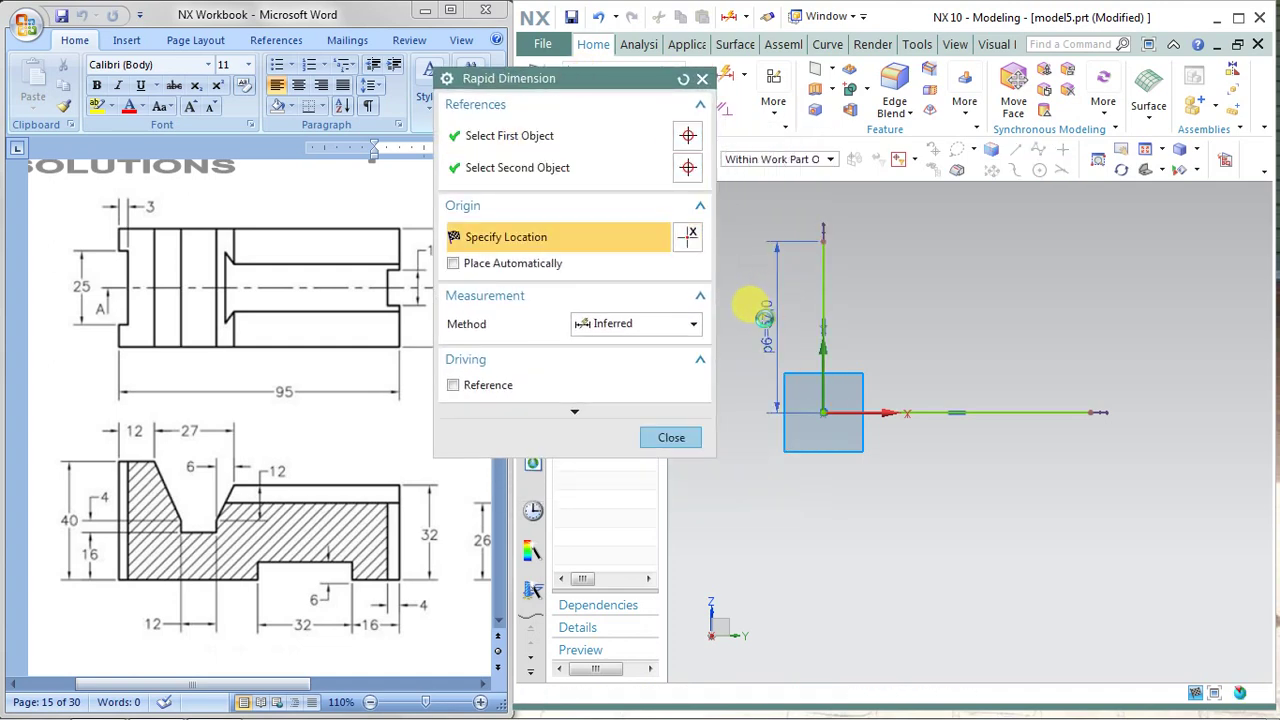
{"action": "left_click", "coordinate": [765, 316]}
{"action": "type", "text": "40"}
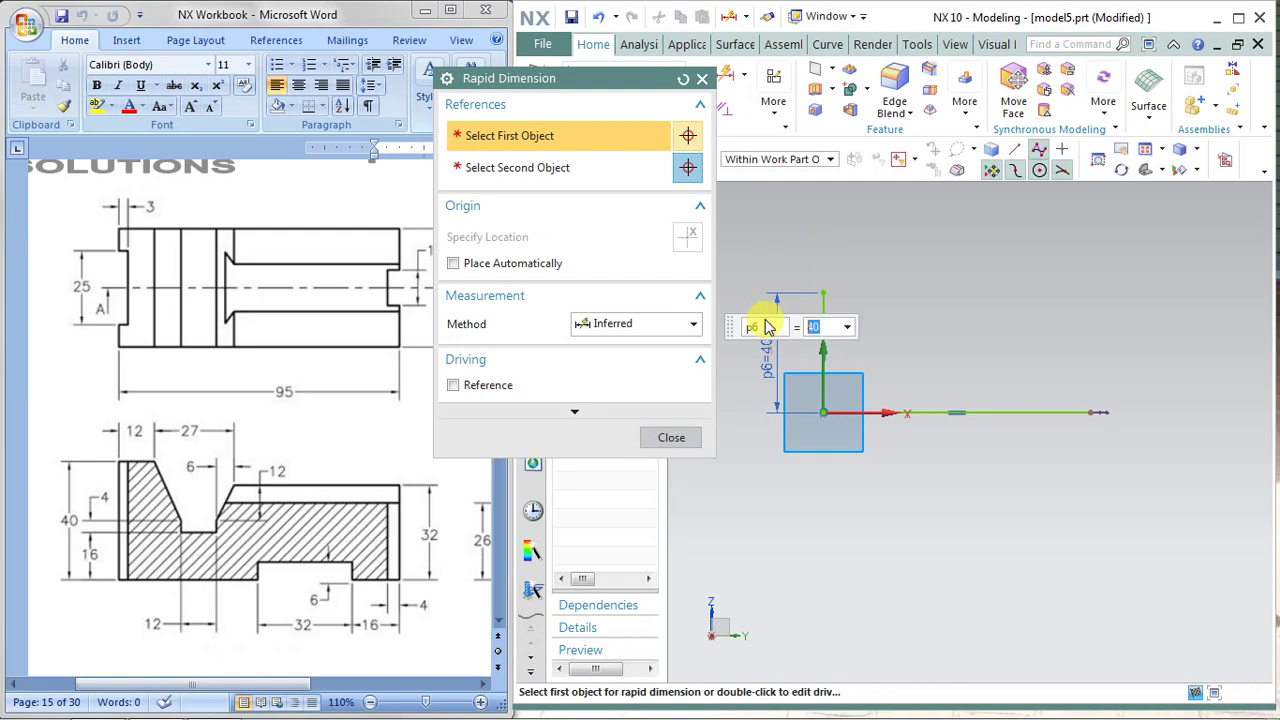
{"action": "left_click", "coordinate": [672, 439]}
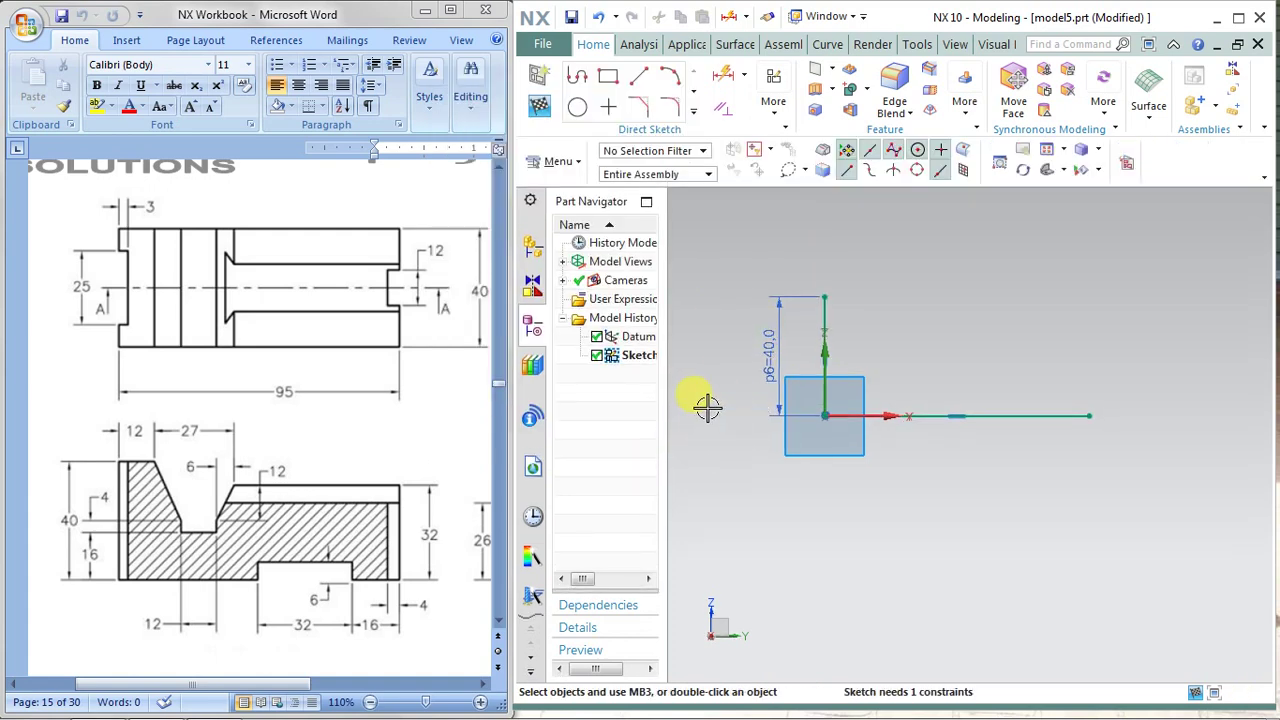
{"action": "mouse_move", "coordinate": [1158, 462]}
{"action": "middle_mouse_down"}
{"action": "mouse_move", "coordinate": [1175, 433]}
{"action": "mouse_move", "coordinate": [1148, 449]}
{"action": "mouse_move", "coordinate": [1051, 446]}
{"action": "middle_mouse_up"}
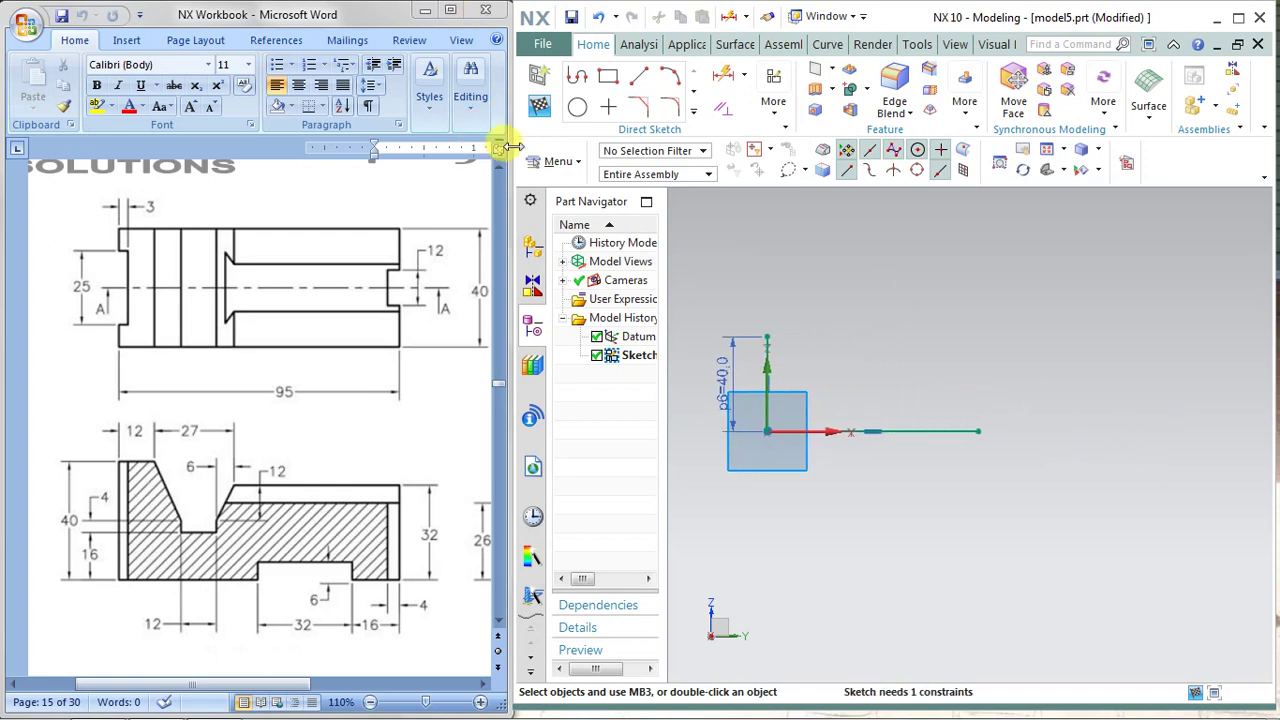
Step: Draw four connected lines forming a raised step on the X axis, ending in a flat run
{"action": "left_click", "coordinate": [576, 76]}
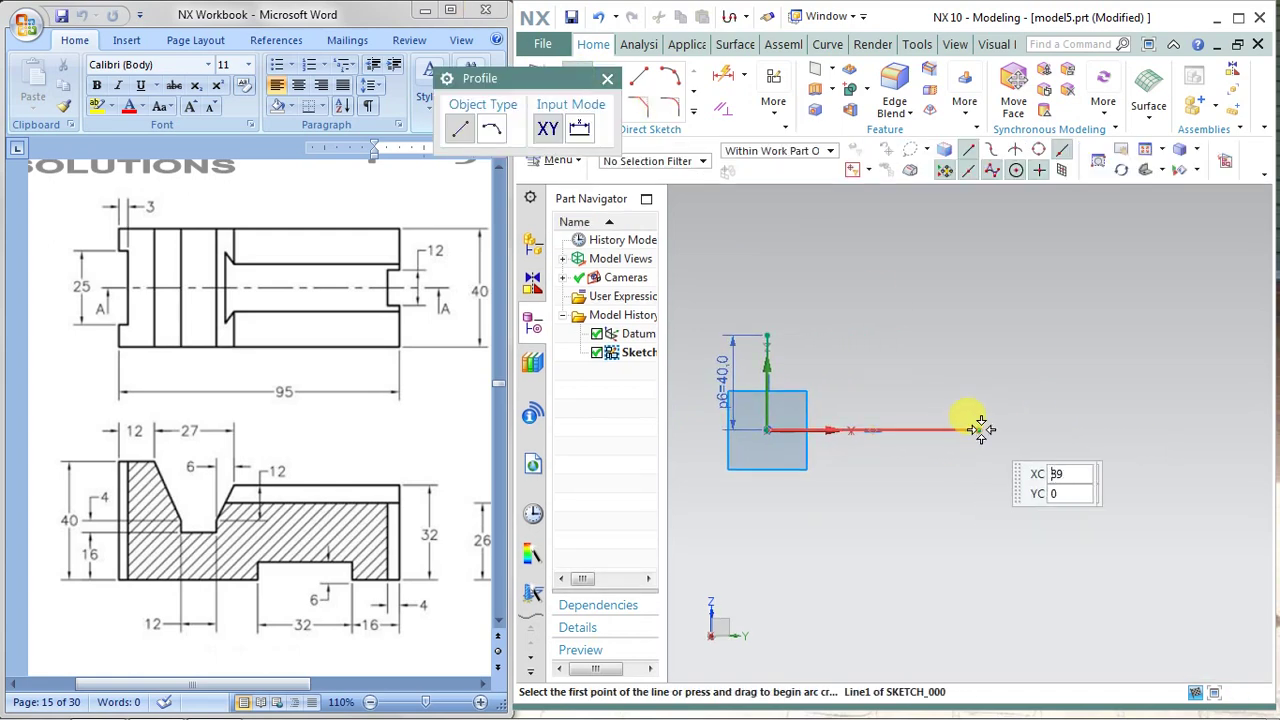
{"action": "left_click", "coordinate": [979, 430]}
{"action": "left_click", "coordinate": [978, 404]}
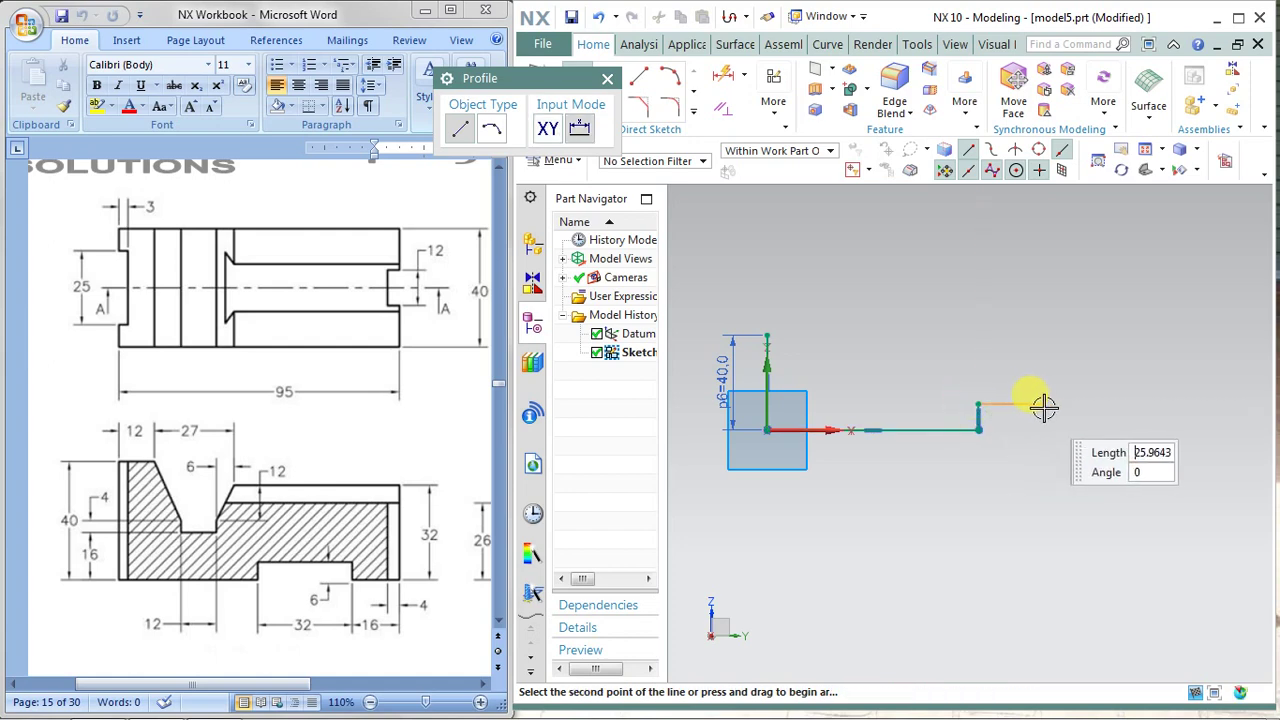
{"action": "left_click", "coordinate": [1075, 404]}
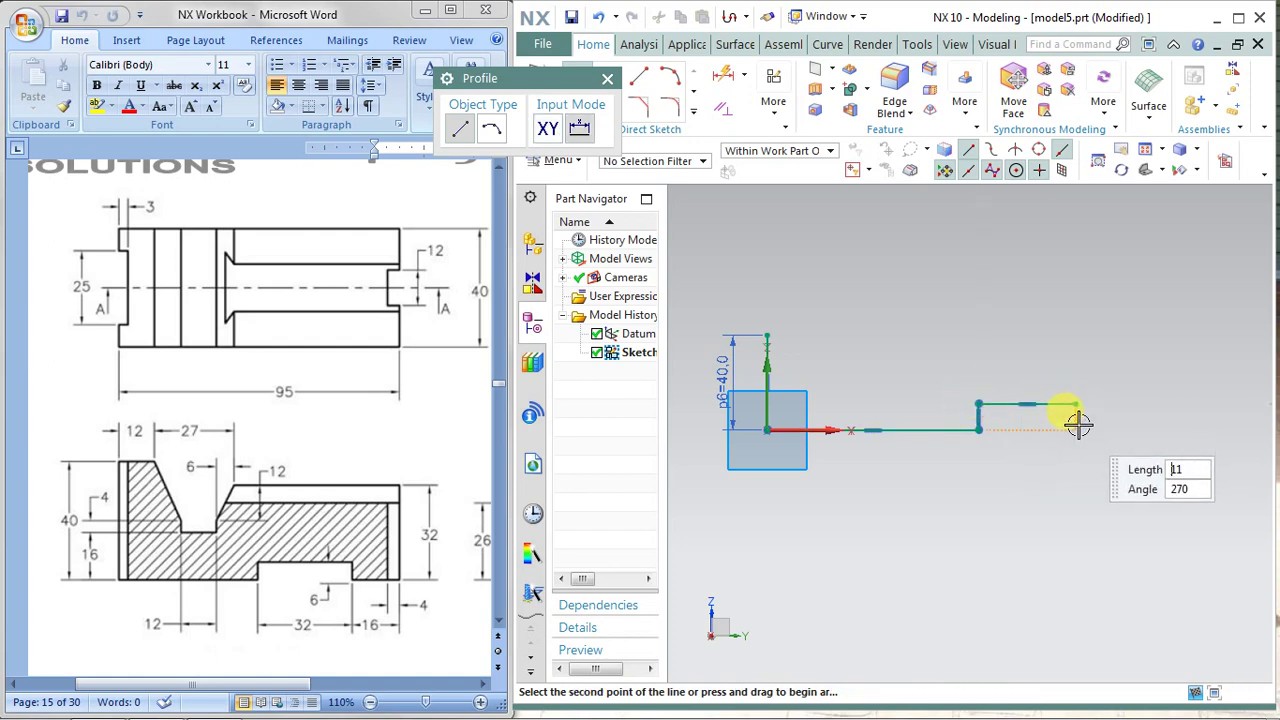
{"action": "left_click", "coordinate": [1076, 429]}
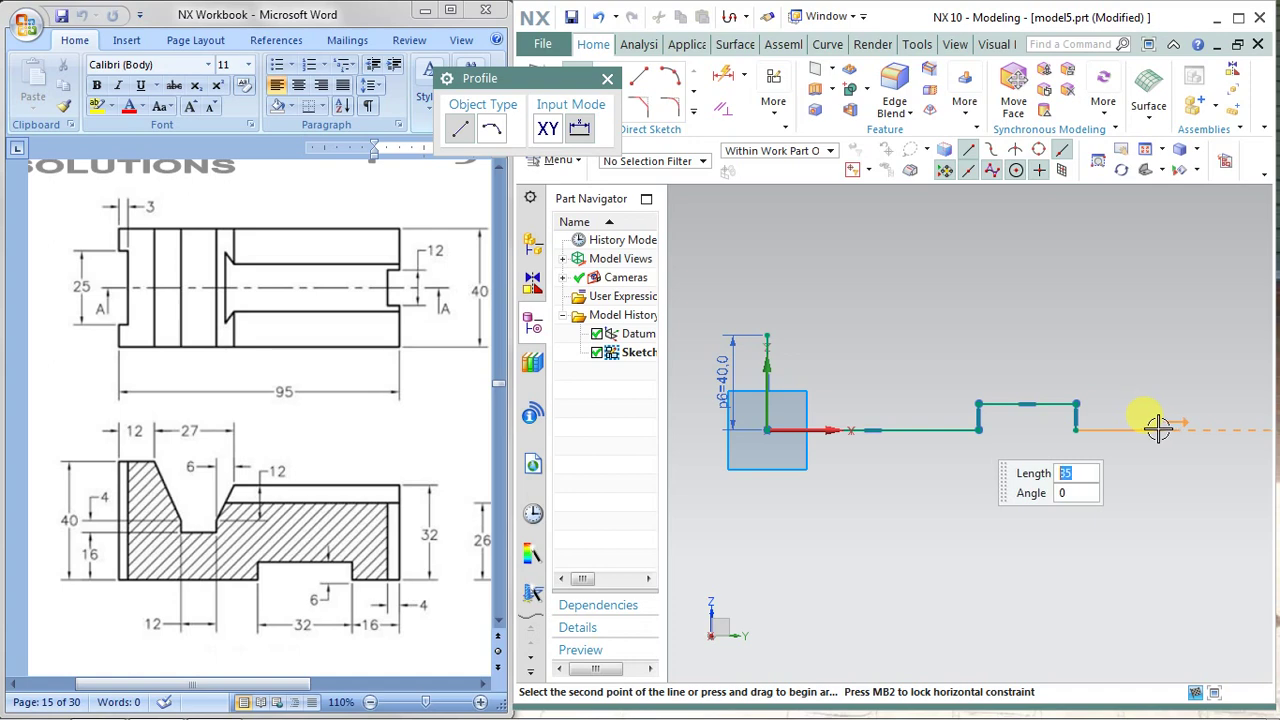
{"action": "right_click", "coordinate": [1154, 428]}
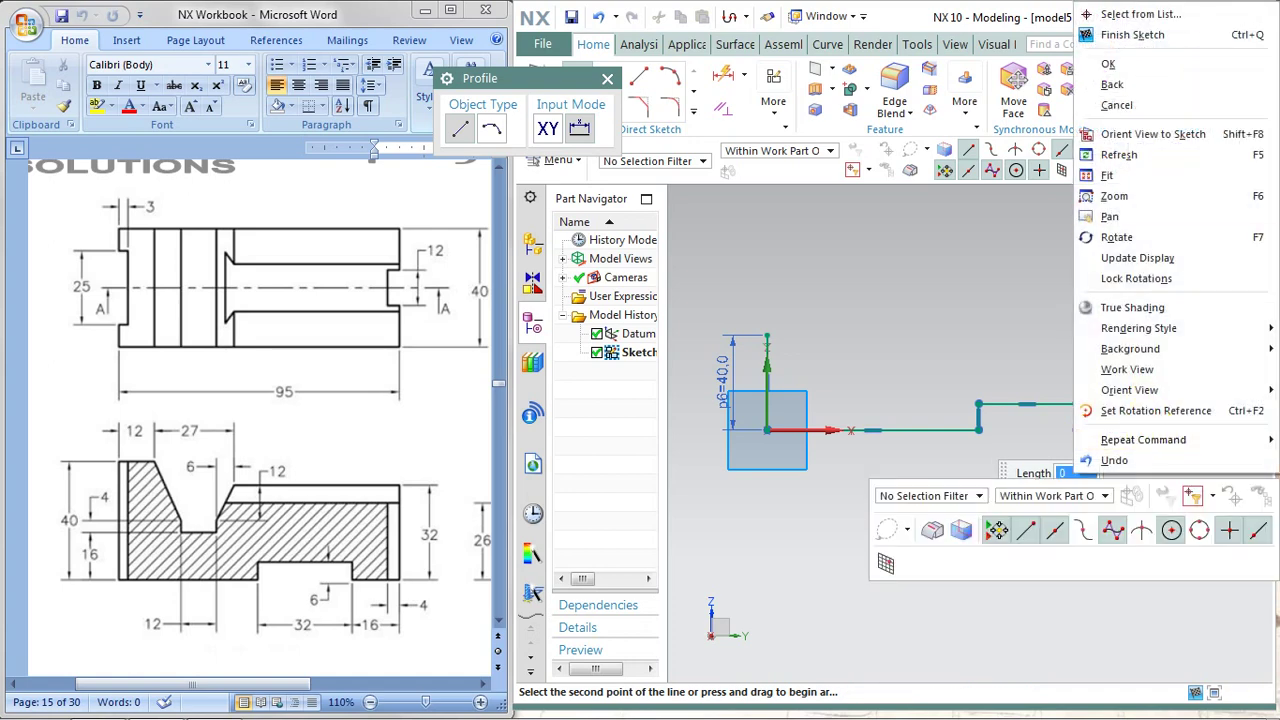
{"action": "left_click", "coordinate": [1110, 64]}
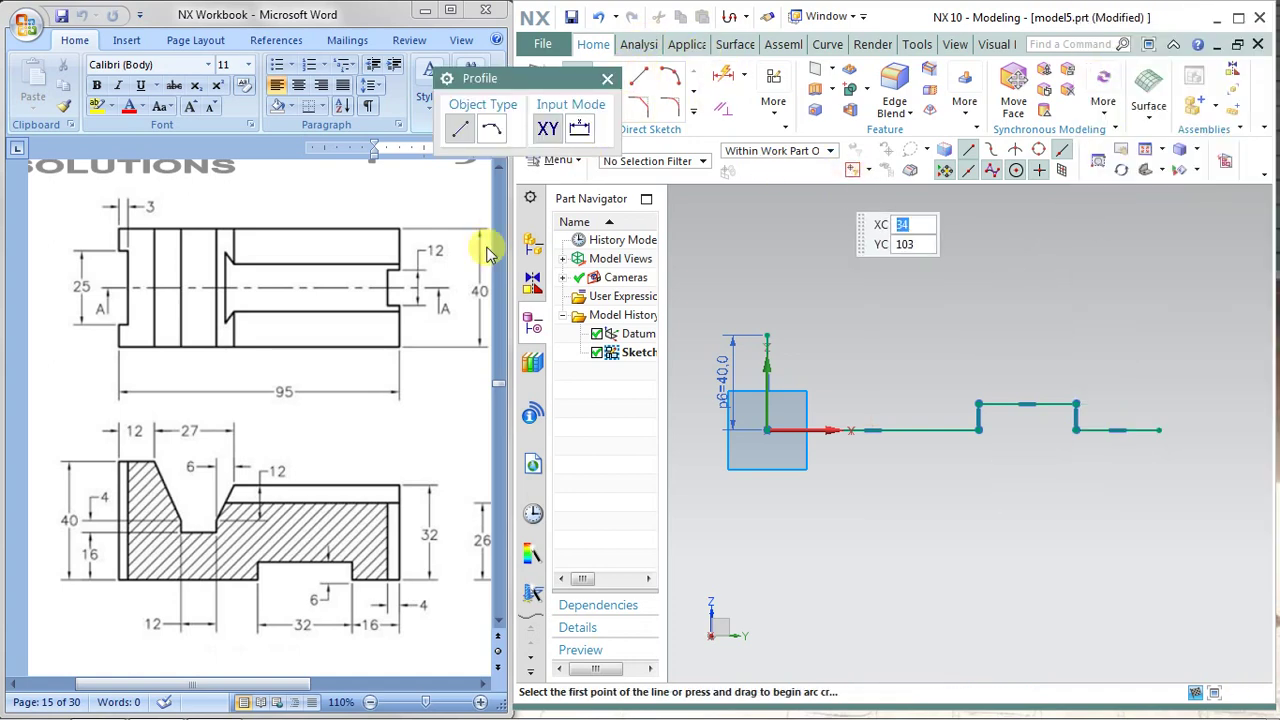
{"action": "left_click", "coordinate": [607, 78]}
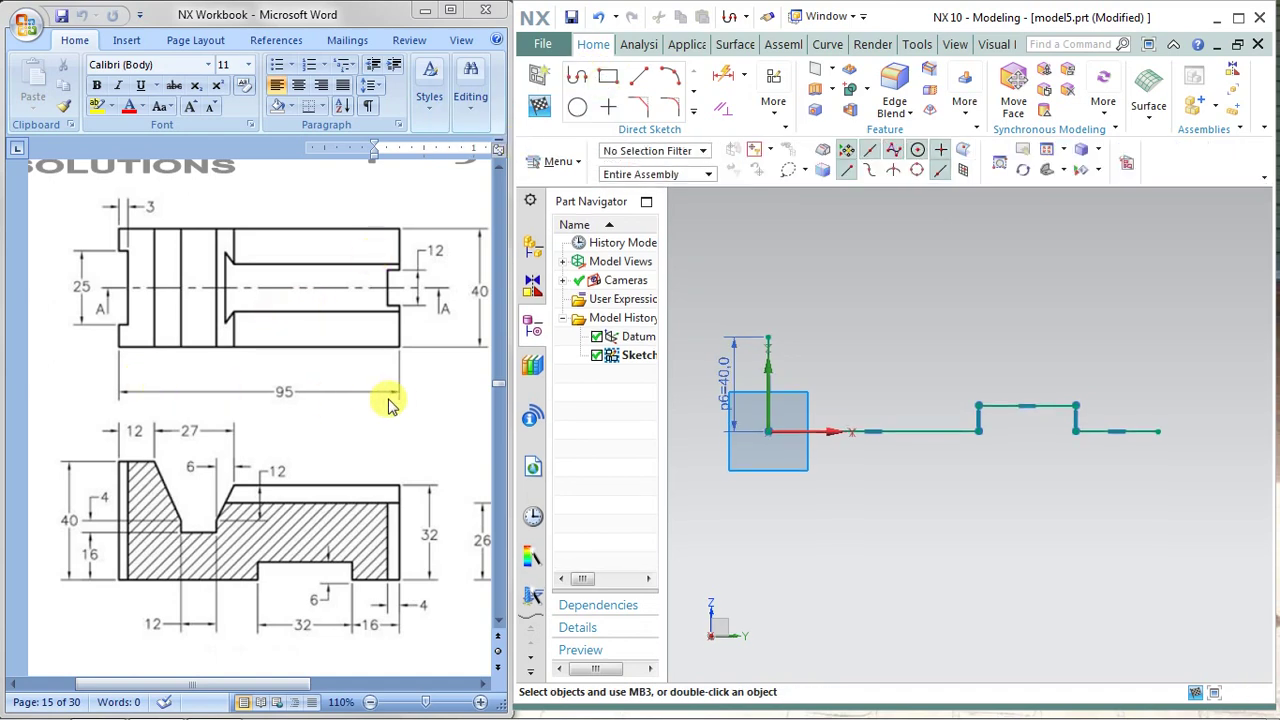
Step: Add a horizontal 95 dimension (p7) from the origin to the profile's right end
{"action": "left_click", "coordinate": [744, 75]}
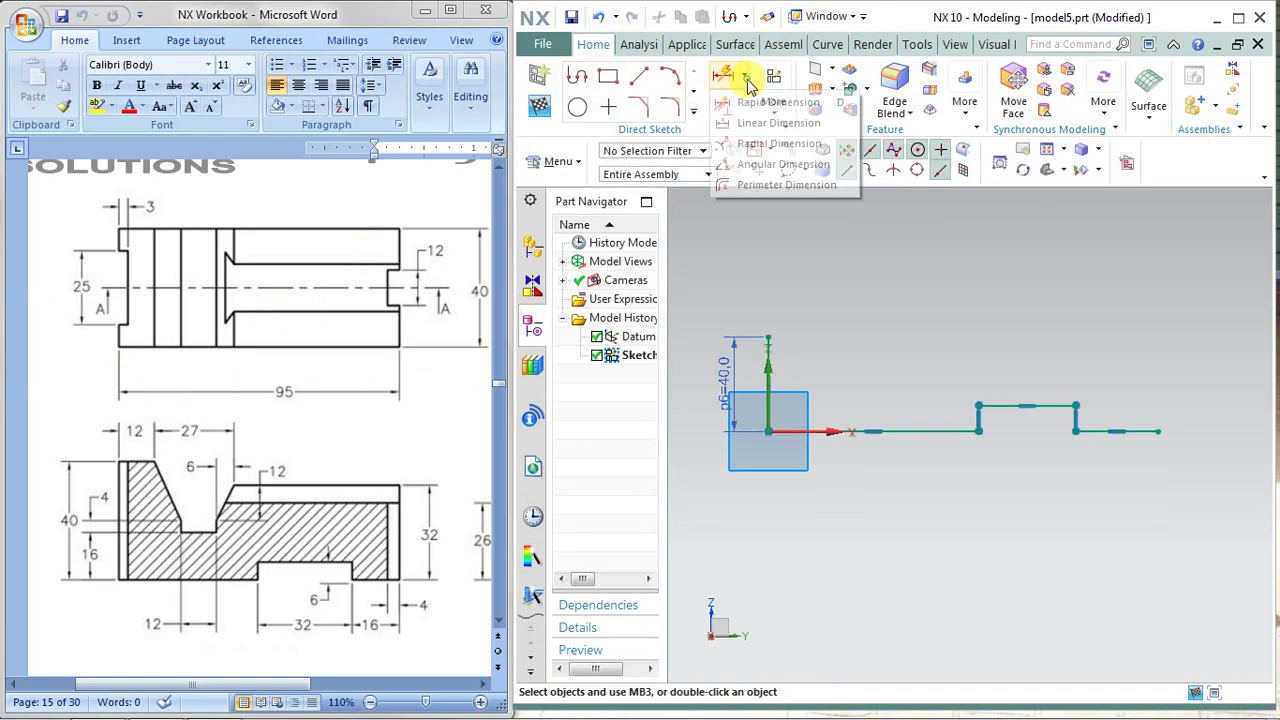
{"action": "left_click", "coordinate": [746, 123]}
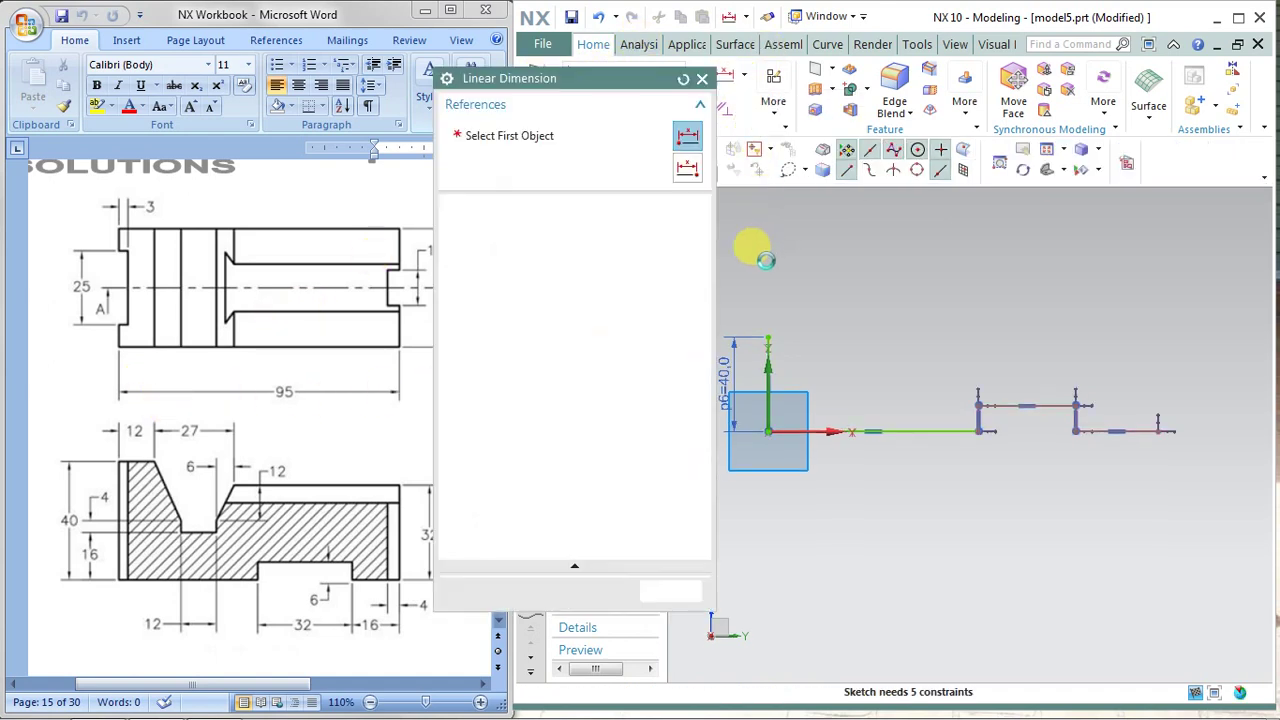
{"action": "left_click", "coordinate": [615, 323]}
{"action": "left_click", "coordinate": [625, 364]}
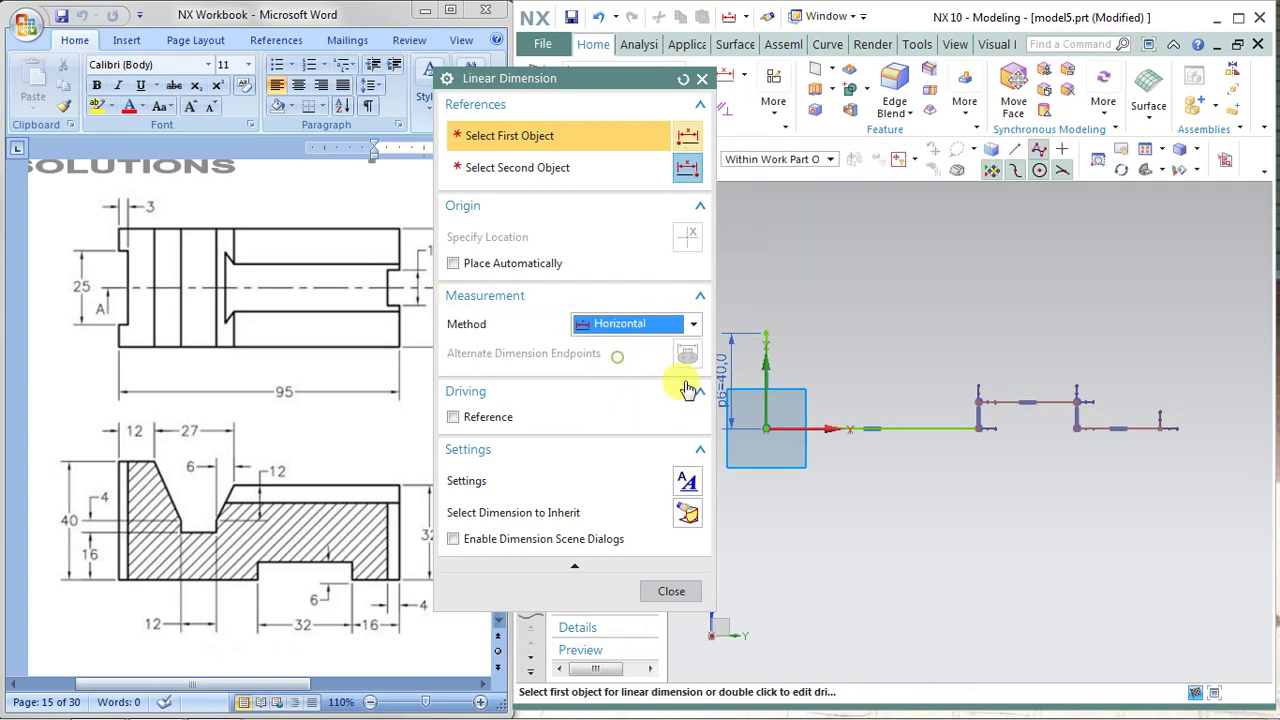
{"action": "left_click", "coordinate": [764, 428]}
{"action": "left_click", "coordinate": [1160, 430]}
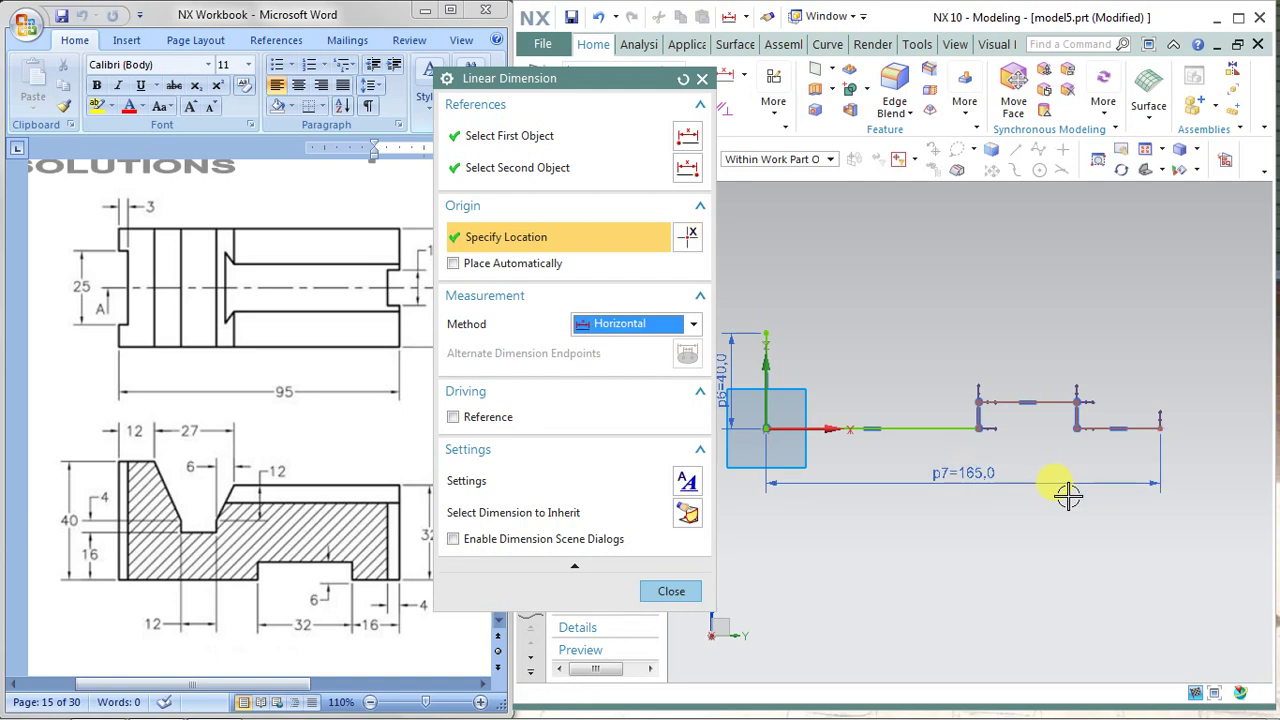
{"action": "left_click", "coordinate": [1066, 491]}
{"action": "type", "text": "95"}
{"action": "key", "text": "Return"}
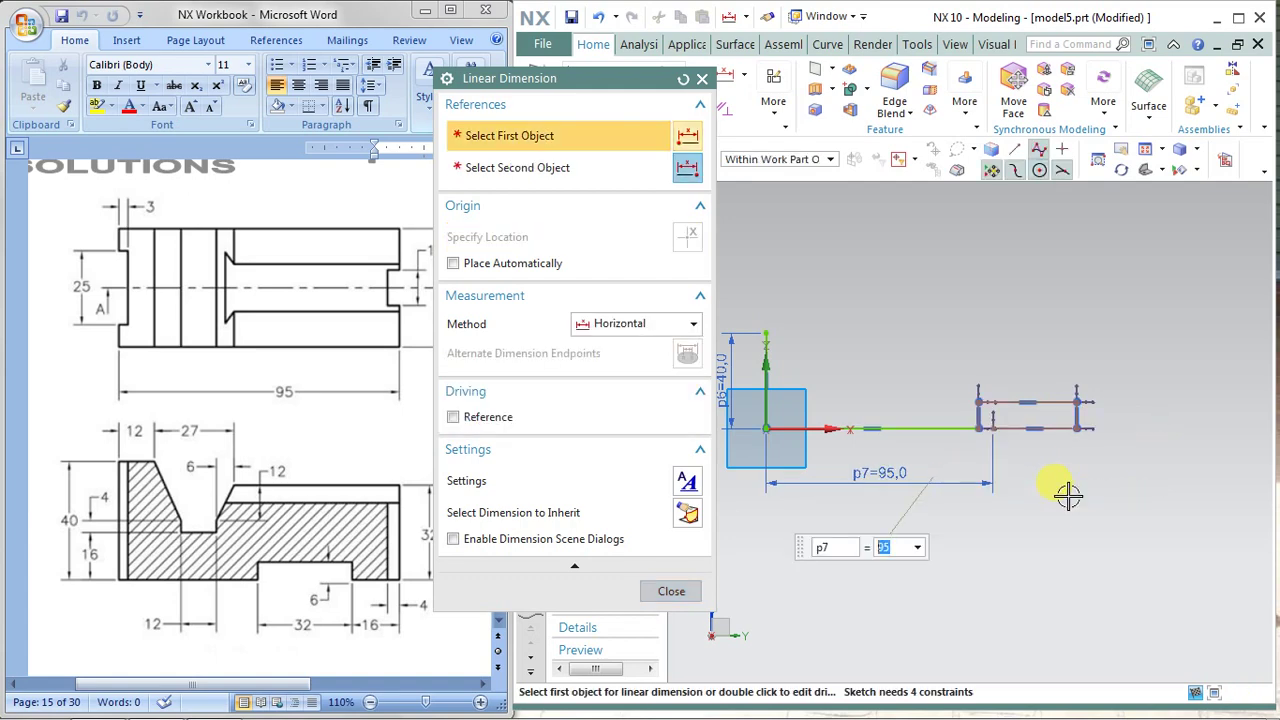
{"action": "left_click", "coordinate": [670, 592]}
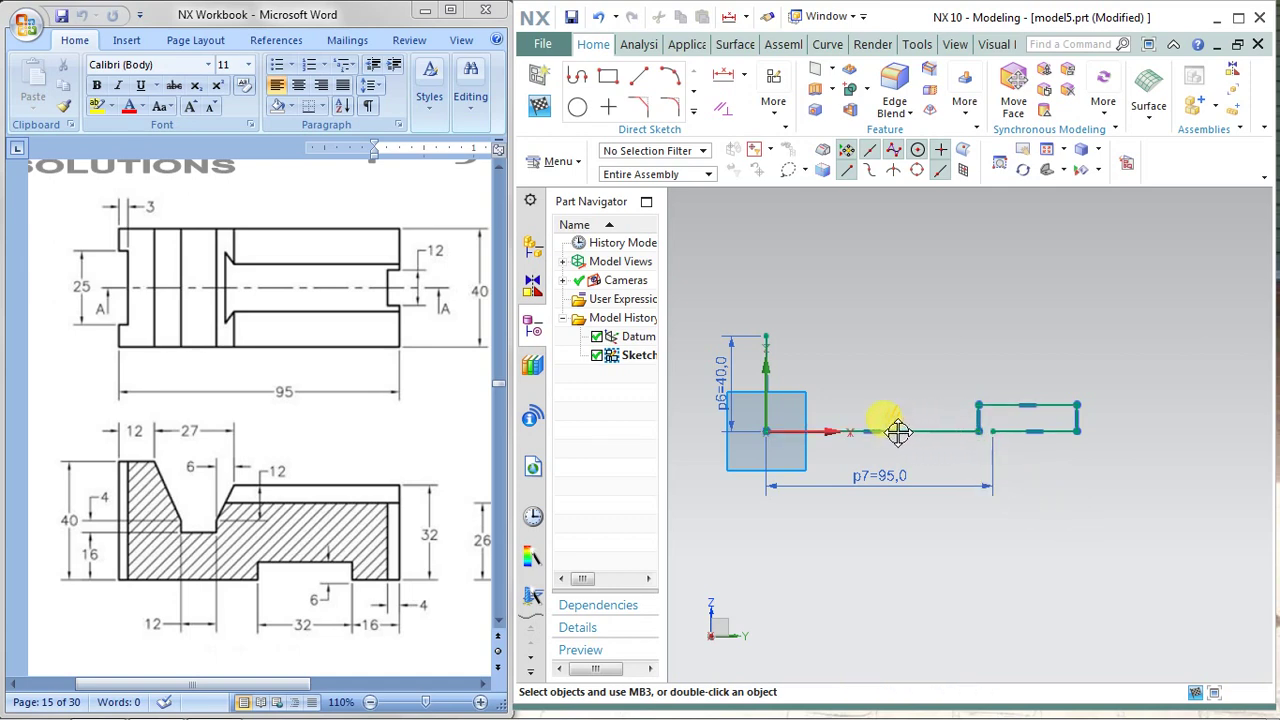
Step: Widen the raised step and dimension its width to 32 (p8)
{"action": "left_click_drag", "start_coordinate": [898, 432], "coordinate": [897, 420]}
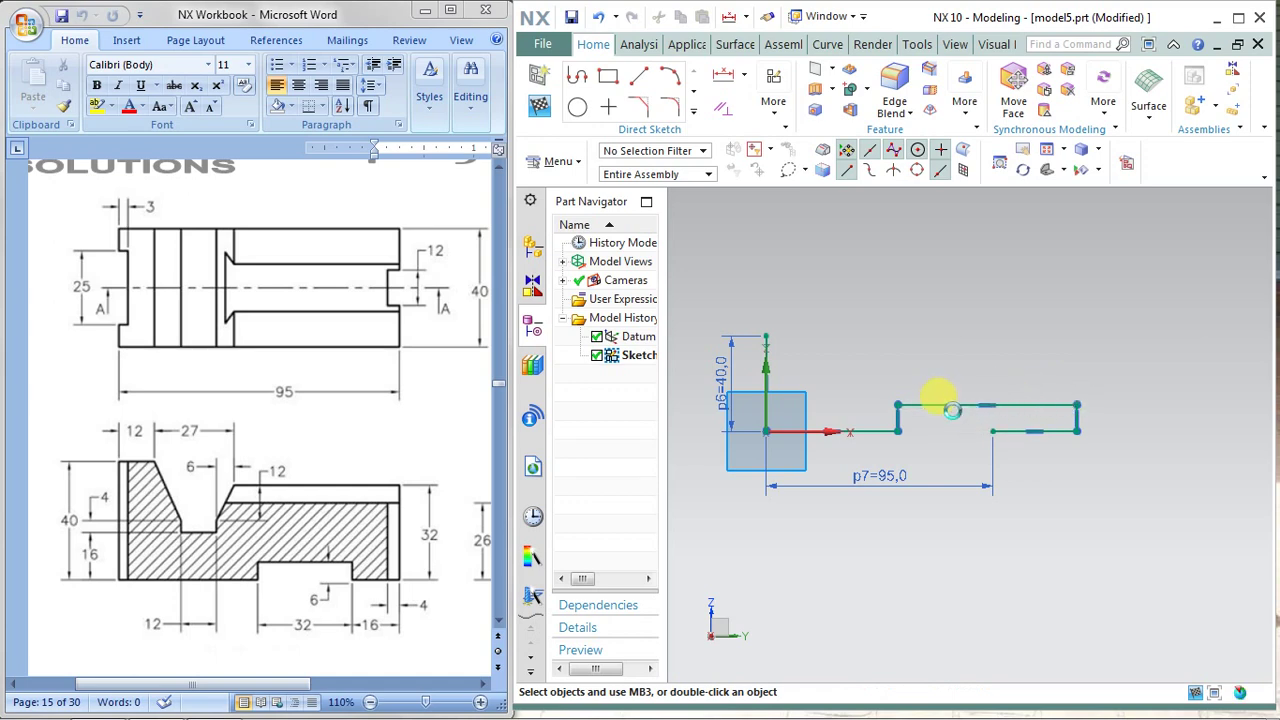
{"action": "left_click_drag", "start_coordinate": [952, 410], "coordinate": [1057, 514]}
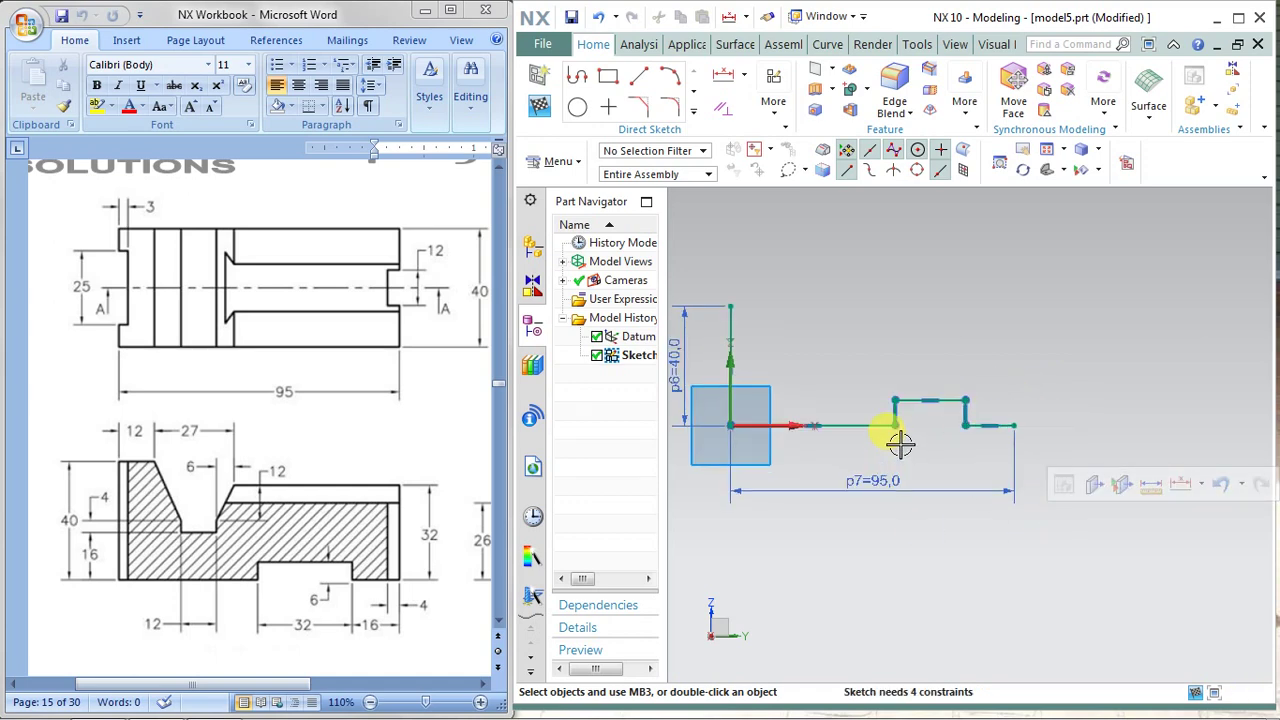
{"action": "left_click_drag", "start_coordinate": [895, 425], "coordinate": [871, 430]}
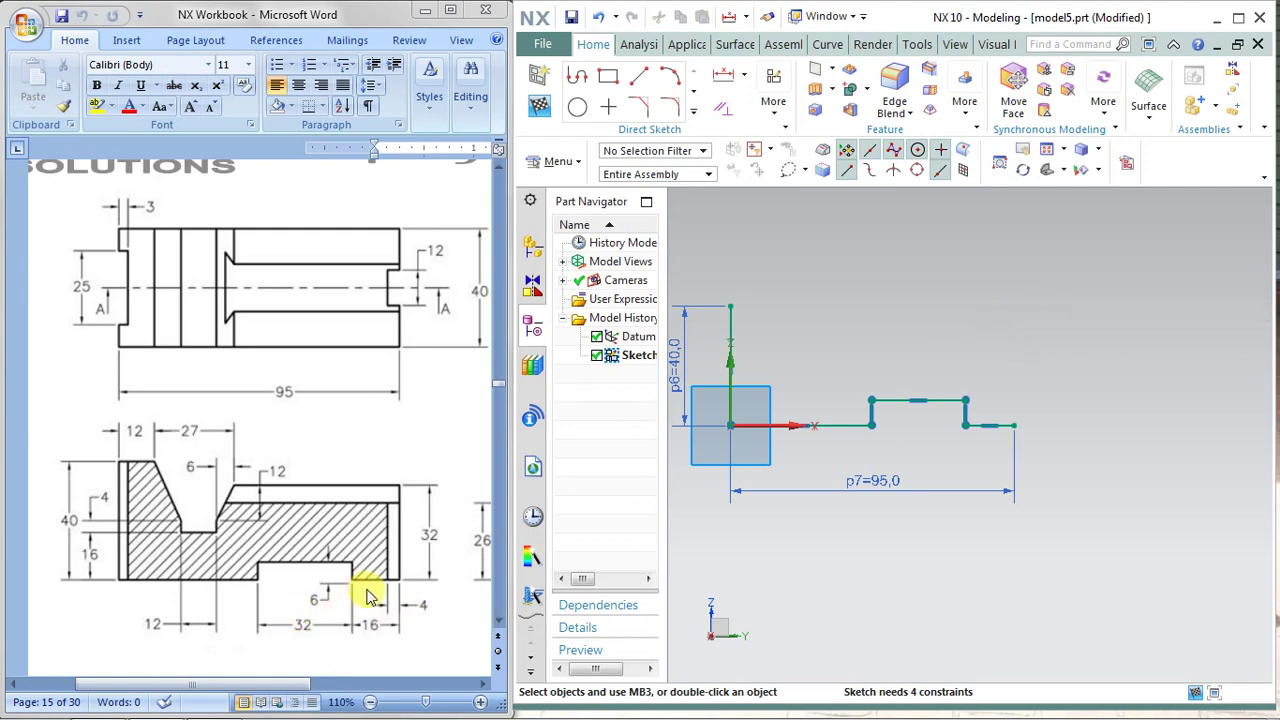
{"action": "left_click", "coordinate": [726, 78]}
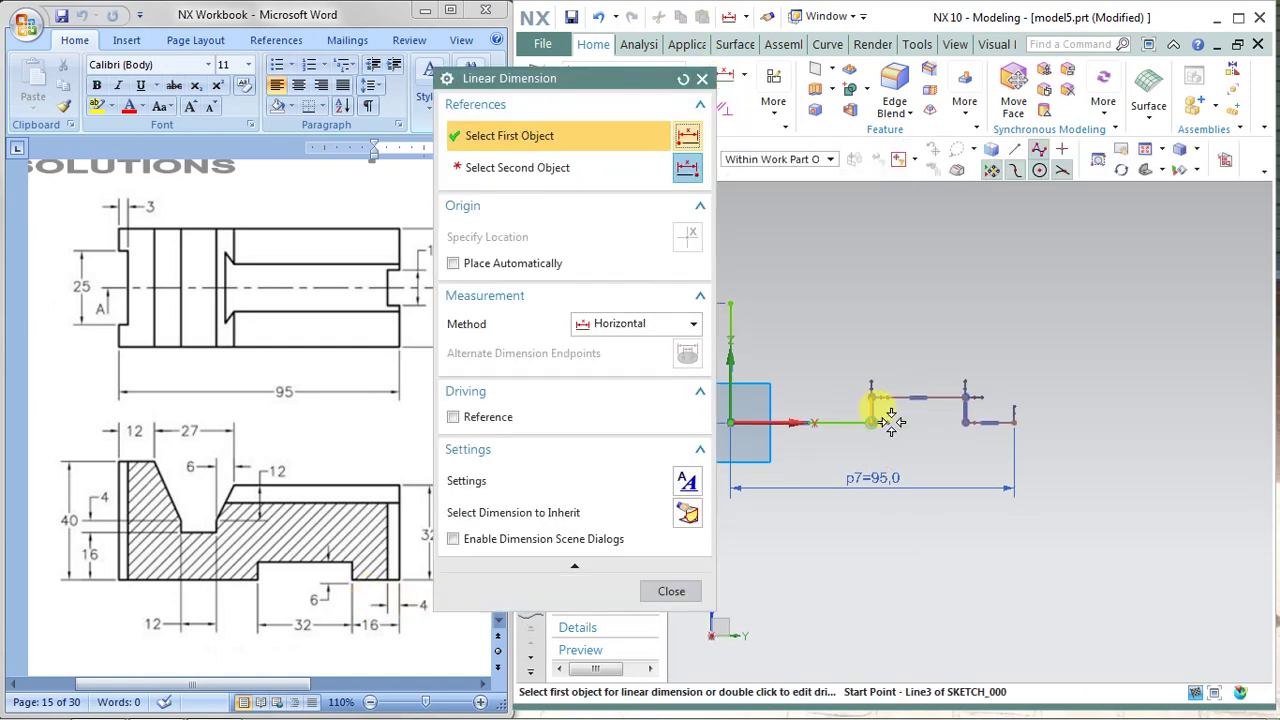
{"action": "left_click", "coordinate": [891, 421]}
{"action": "left_click", "coordinate": [960, 423]}
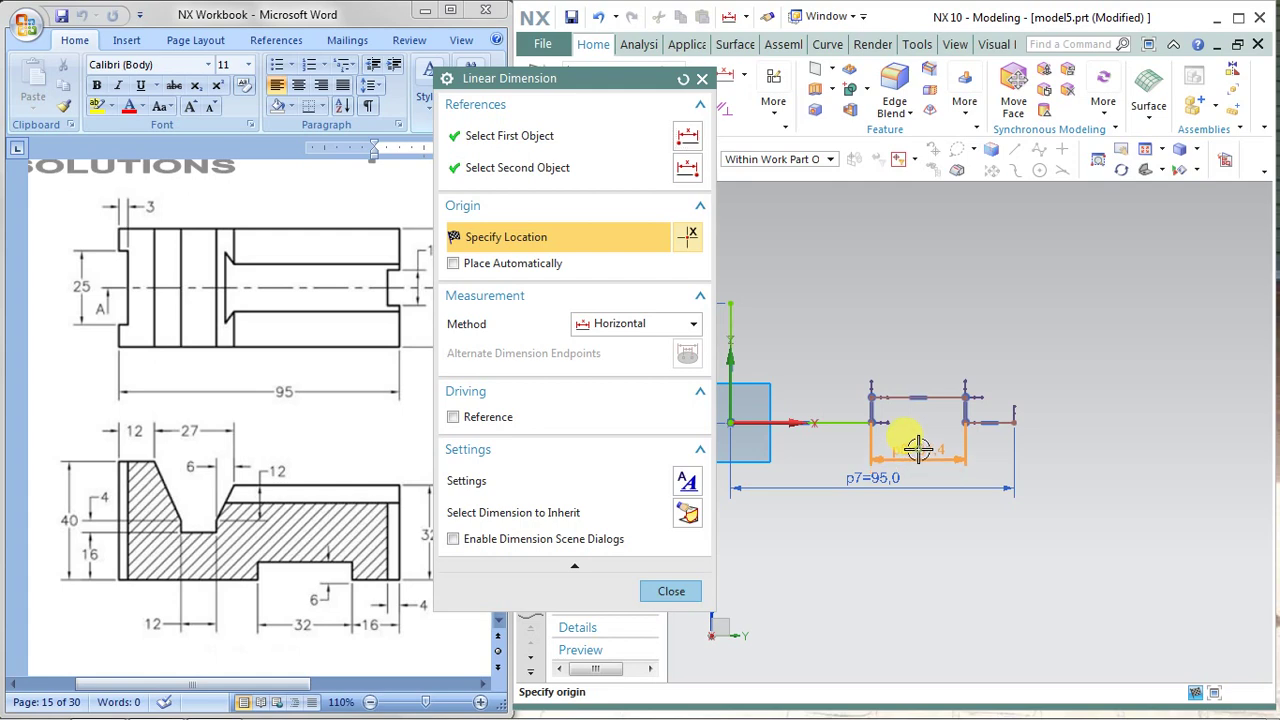
{"action": "left_click", "coordinate": [910, 450]}
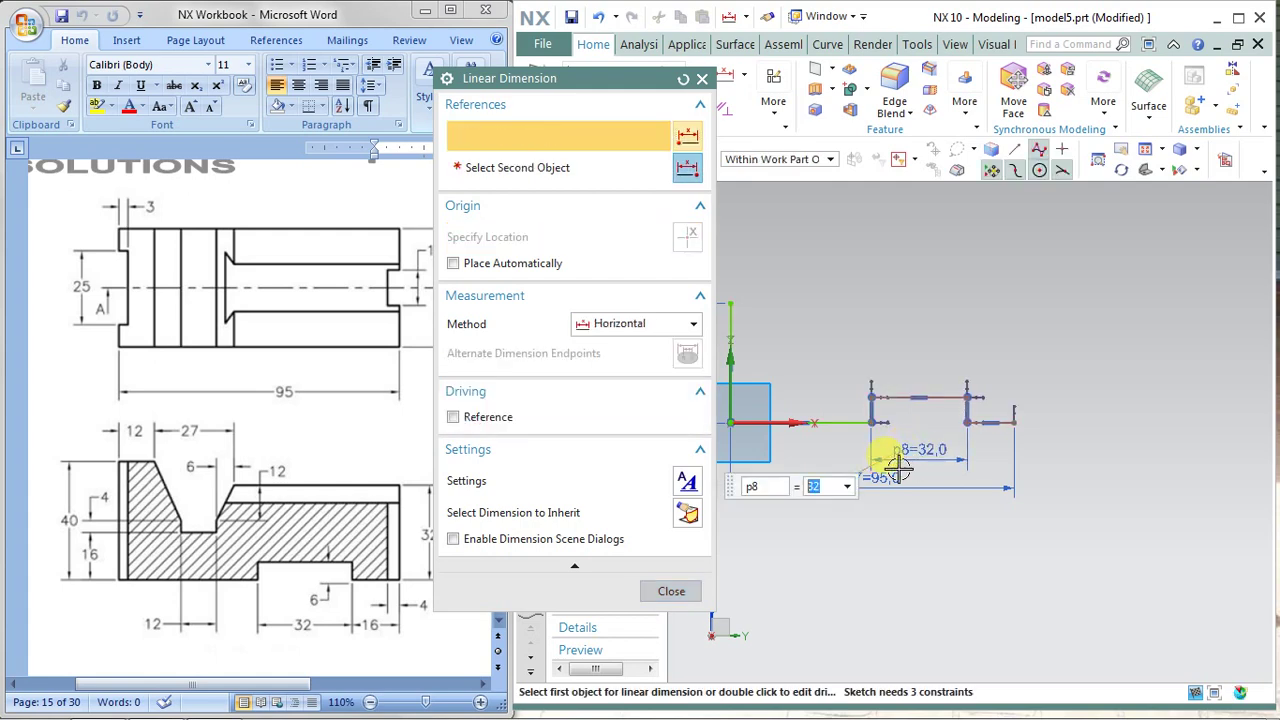
{"action": "left_click", "coordinate": [671, 590]}
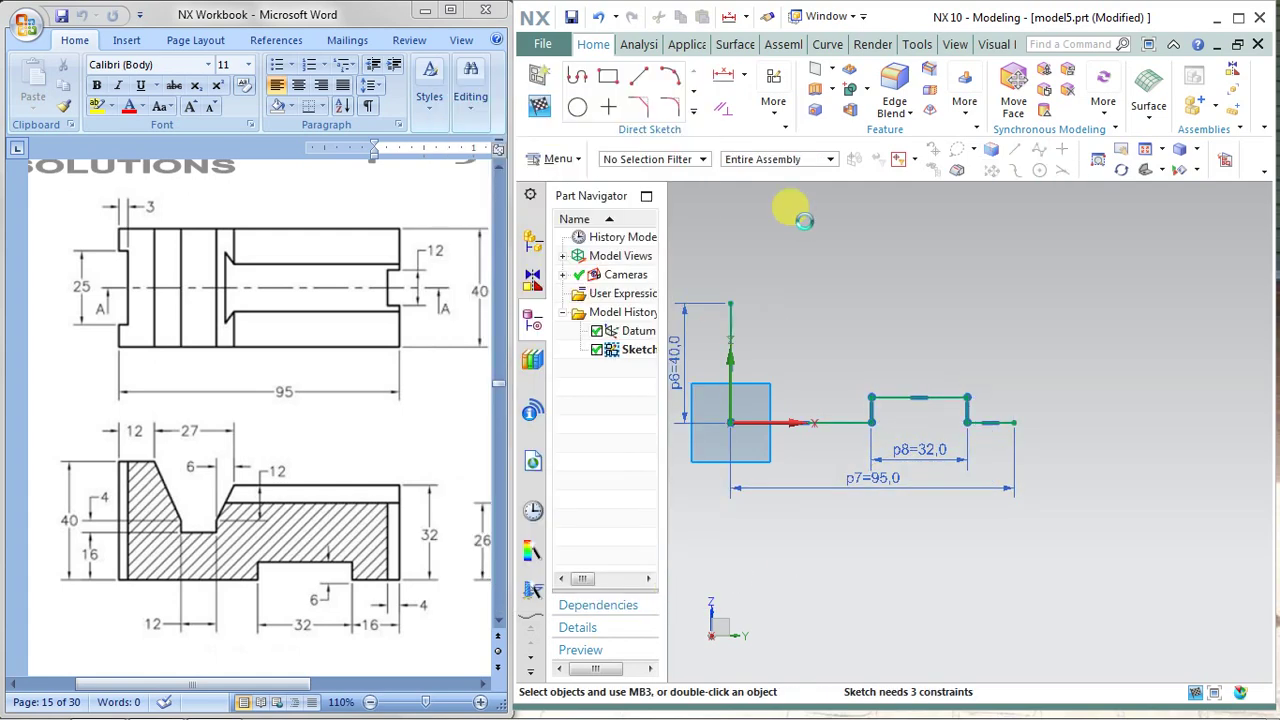
Step: Dimension the step's right corner to the profile's right end as 16 (p9)
{"action": "left_click", "coordinate": [724, 80]}
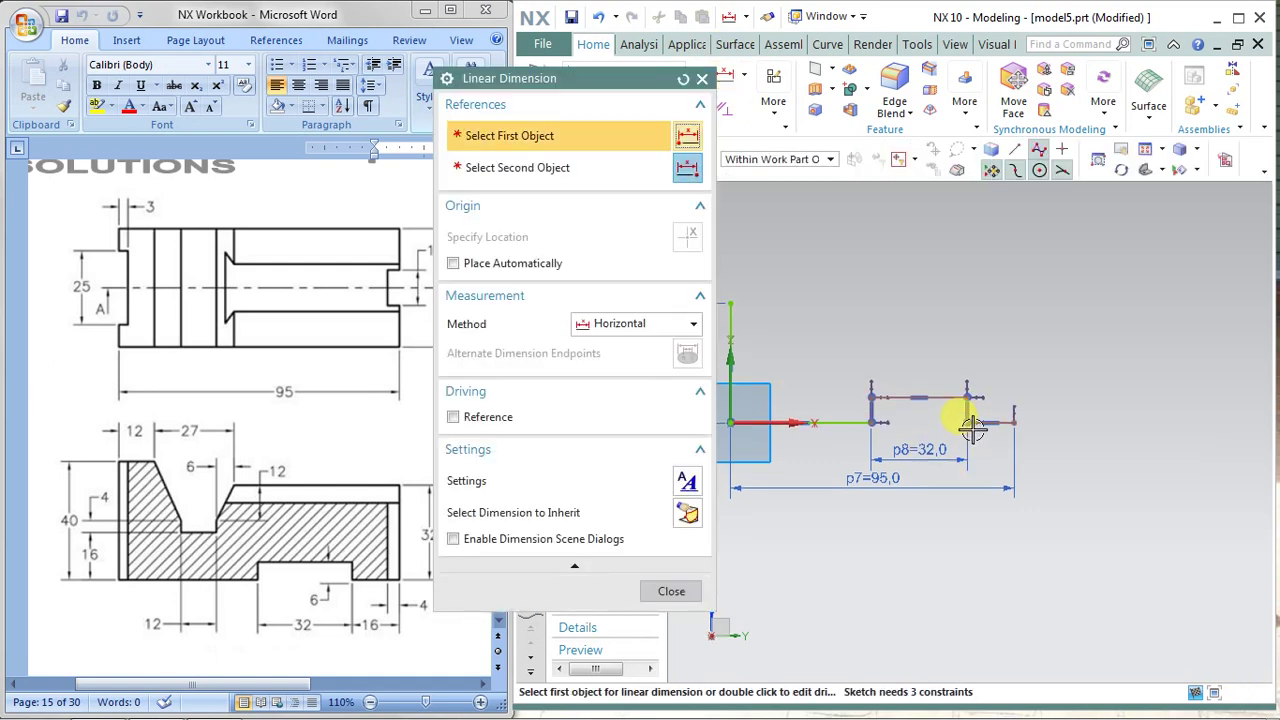
{"action": "left_click", "coordinate": [967, 420]}
{"action": "left_click", "coordinate": [992, 448]}
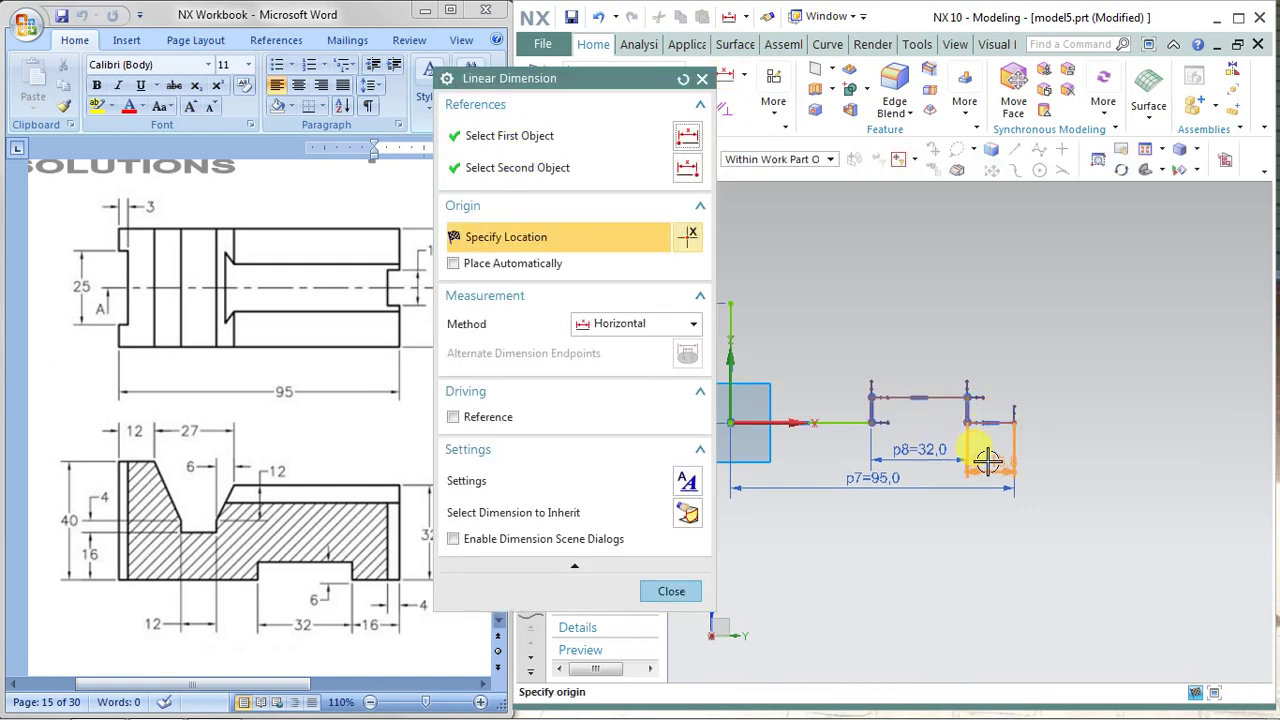
{"action": "left_click", "coordinate": [1028, 457]}
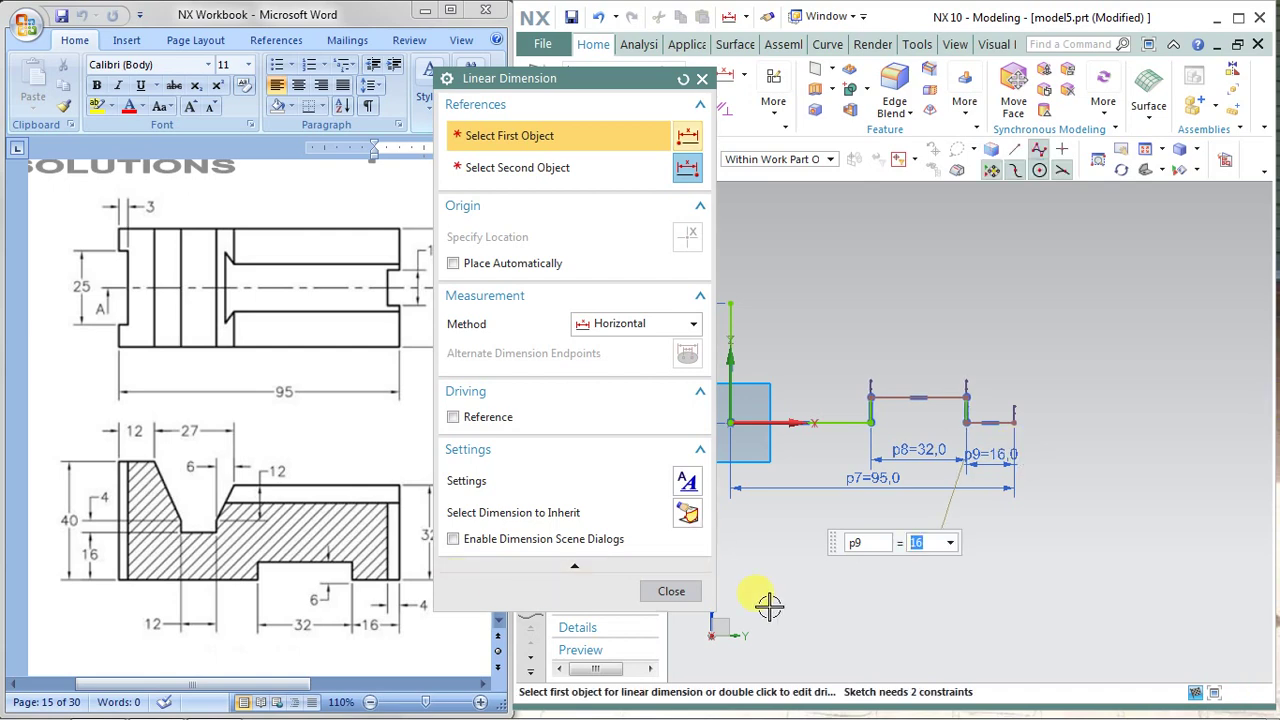
{"action": "left_click", "coordinate": [671, 591]}
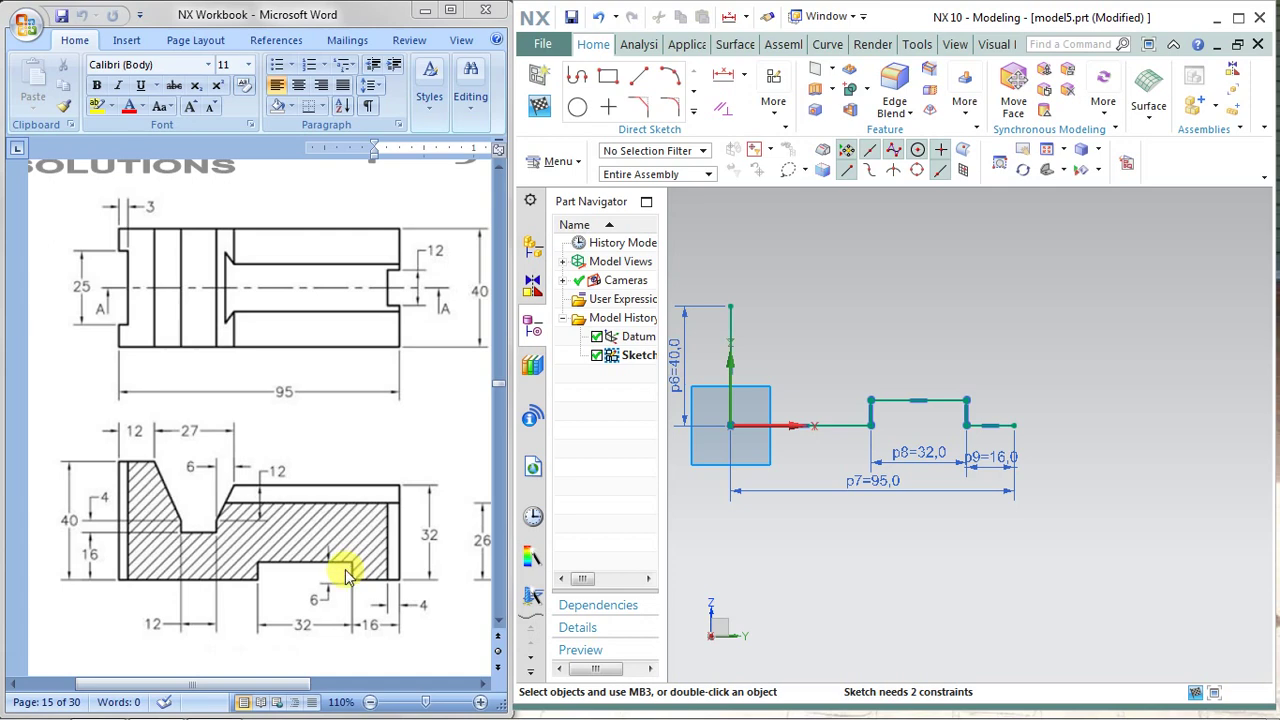
Step: Add a vertical 6 dimension (p10) for the raised step's height
{"action": "left_click", "coordinate": [744, 74]}
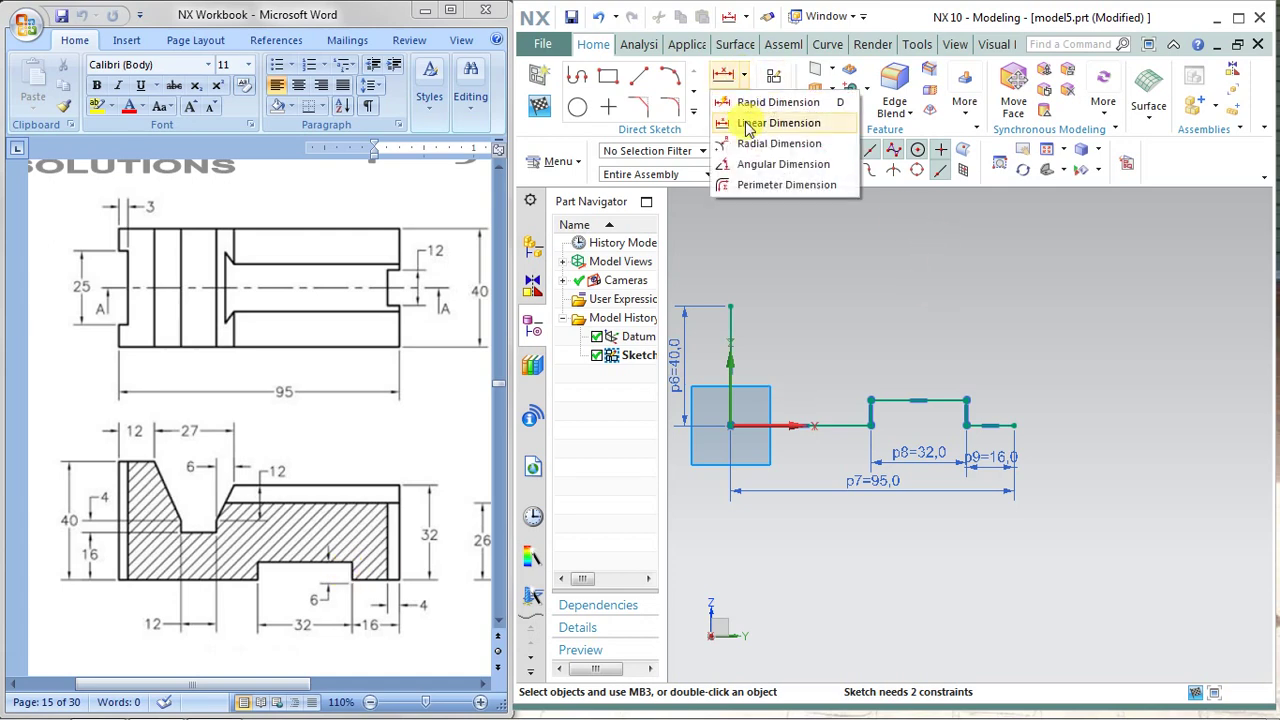
{"action": "left_click", "coordinate": [730, 204]}
{"action": "left_click", "coordinate": [609, 326]}
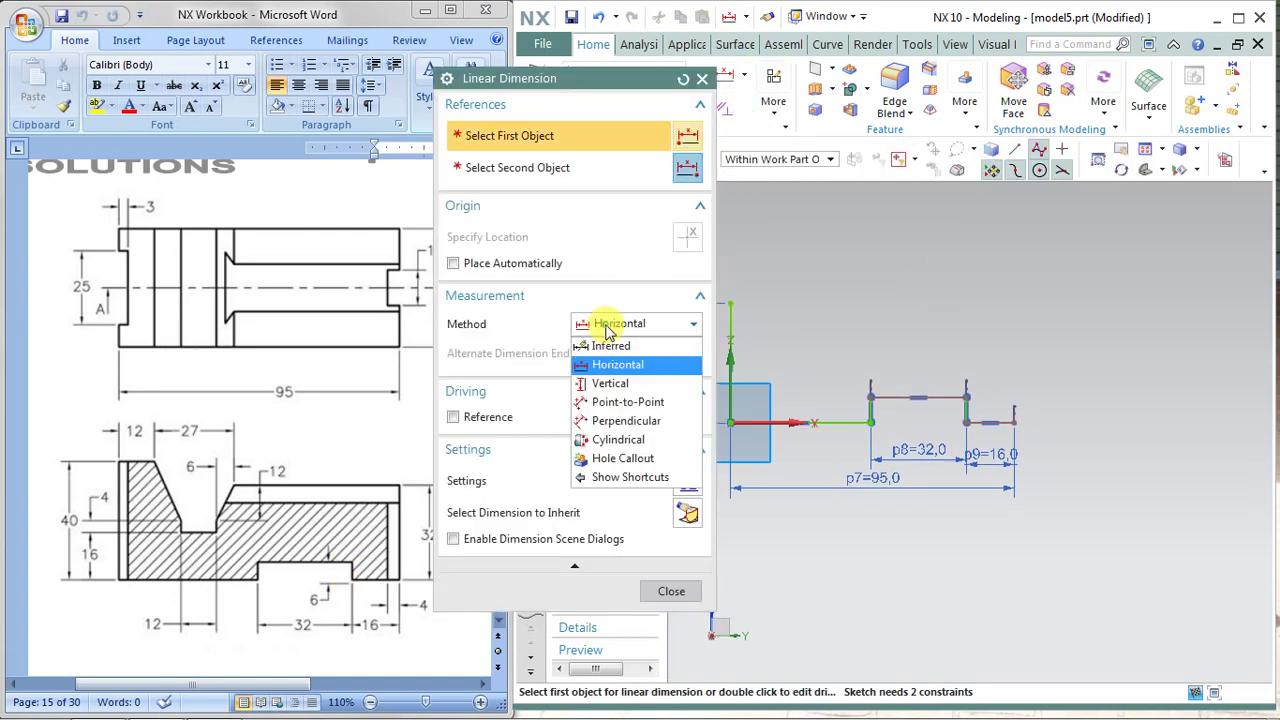
{"action": "left_click", "coordinate": [608, 383]}
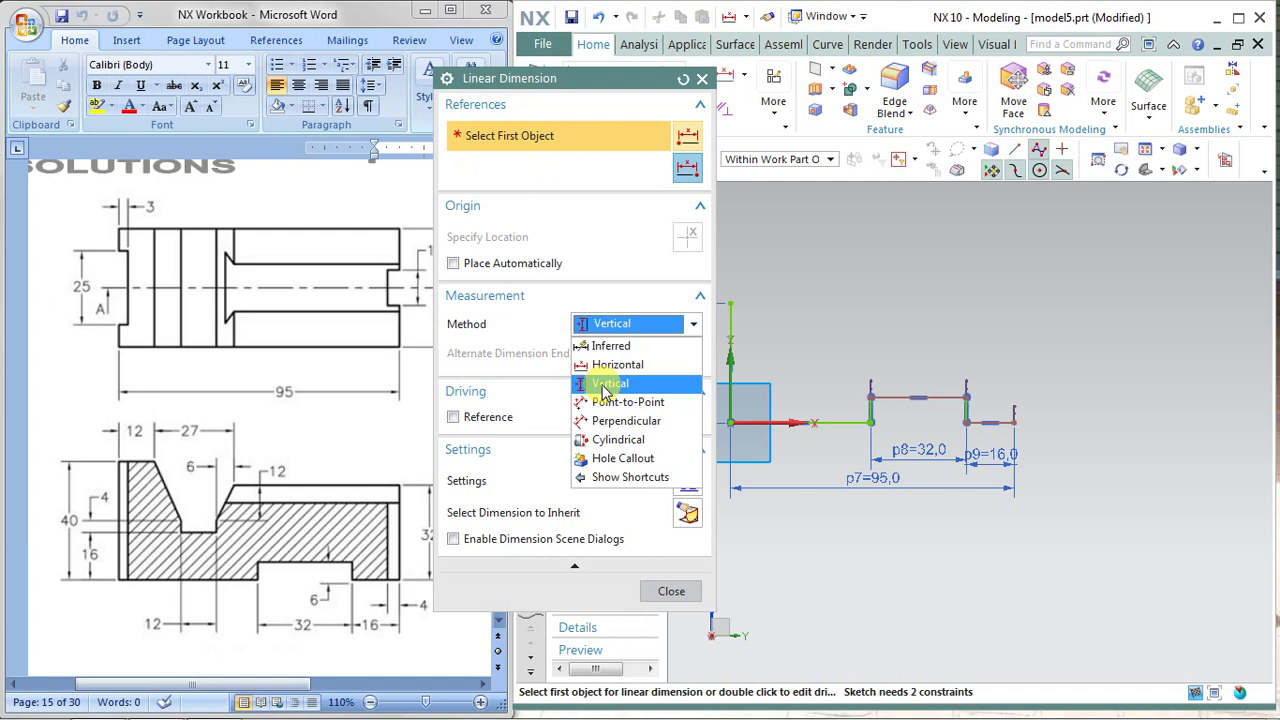
{"action": "left_click", "coordinate": [966, 405]}
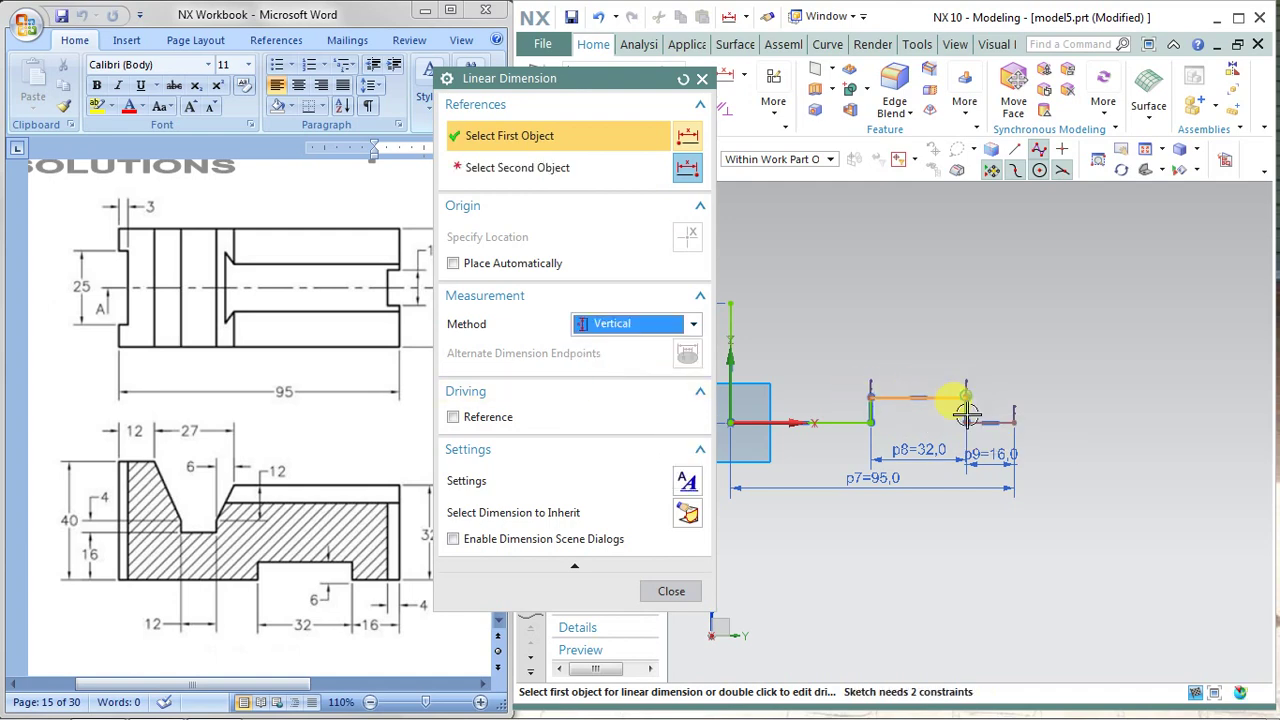
{"action": "left_click", "coordinate": [966, 412]}
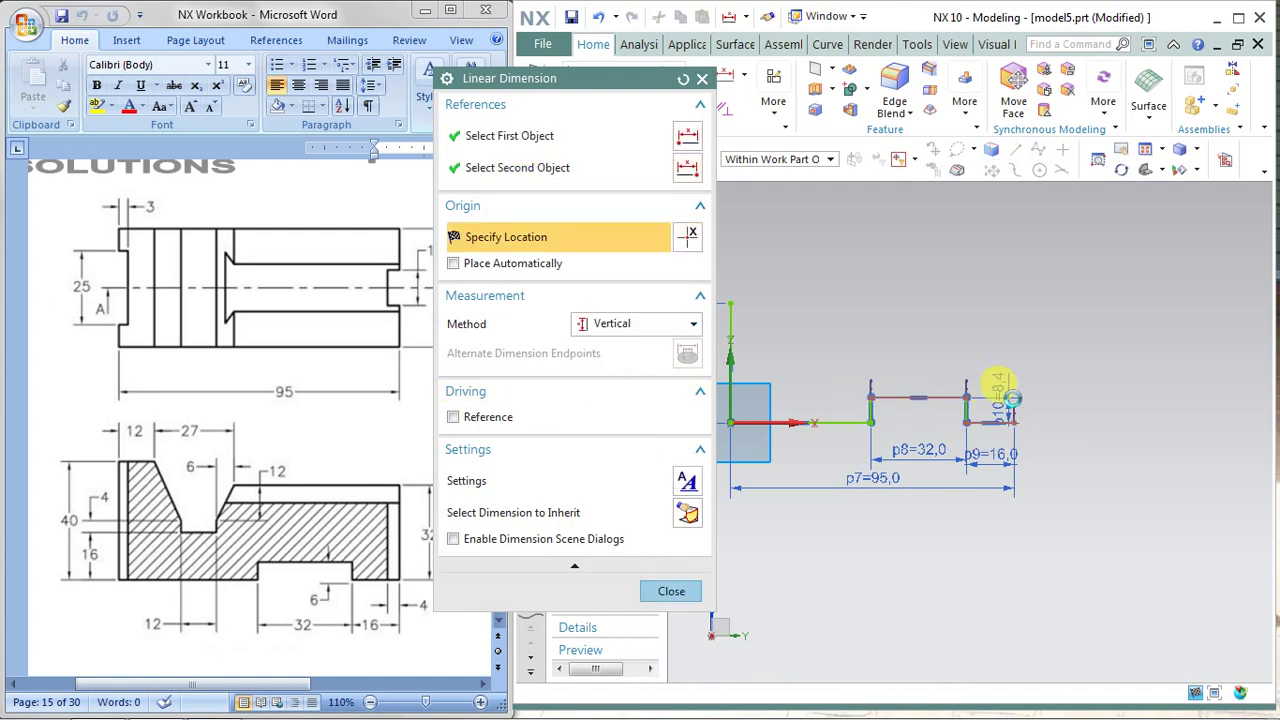
{"action": "left_click", "coordinate": [998, 392]}
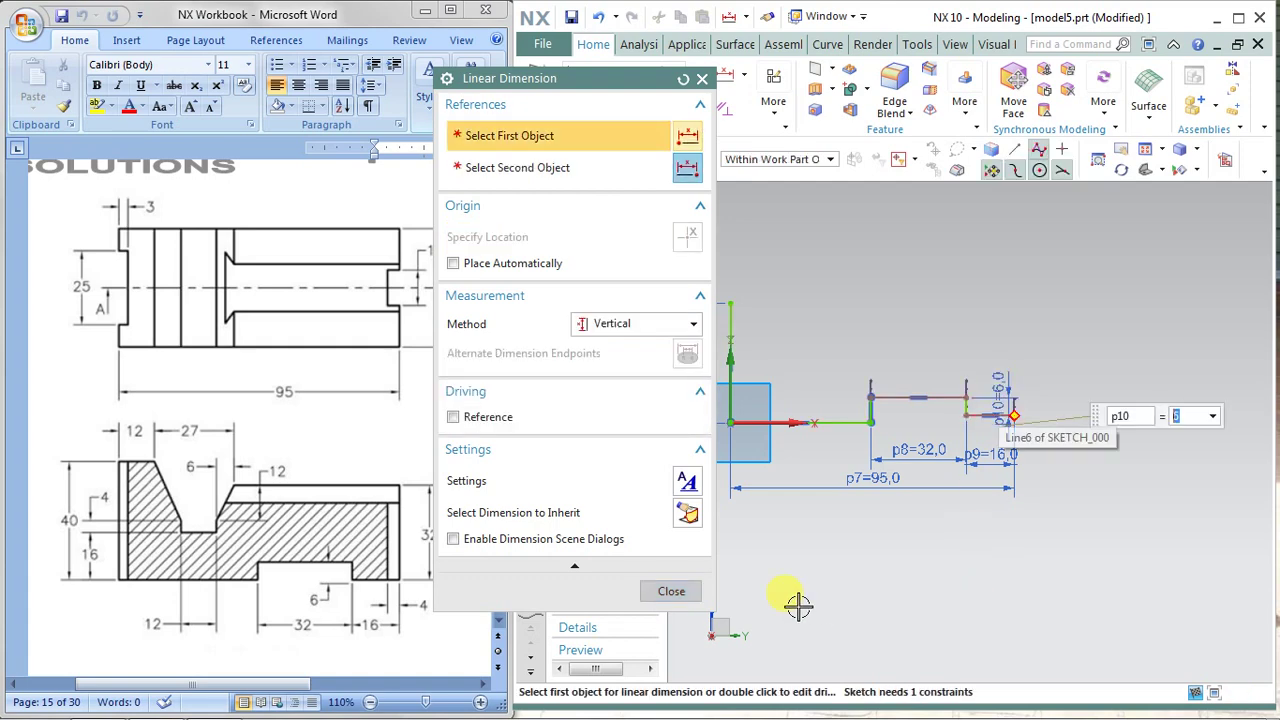
{"action": "left_click", "coordinate": [672, 592]}
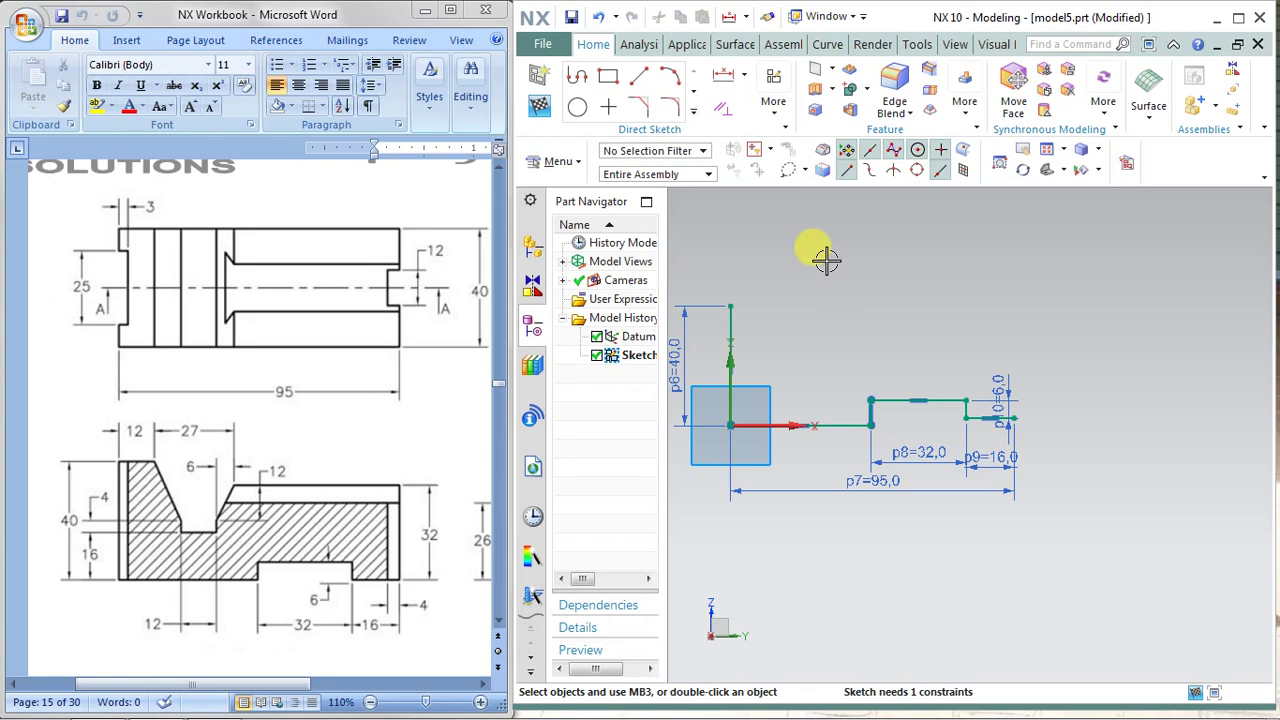
Step: Enable Fixed, Constant Angle, Point On String, Constant Length, Non-Uniform Scale and Fully Fixed constraints
{"action": "left_click", "coordinate": [871, 426]}
{"action": "key", "text": "Escape"}
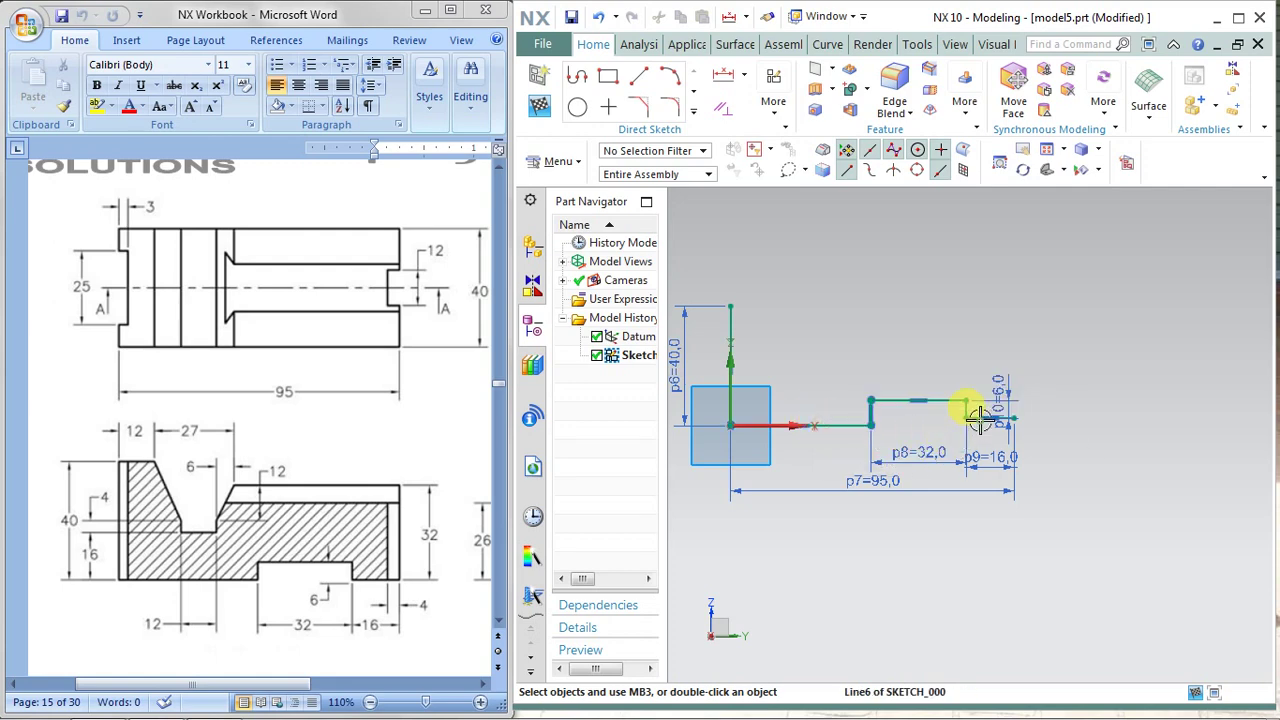
{"action": "left_click", "coordinate": [722, 105]}
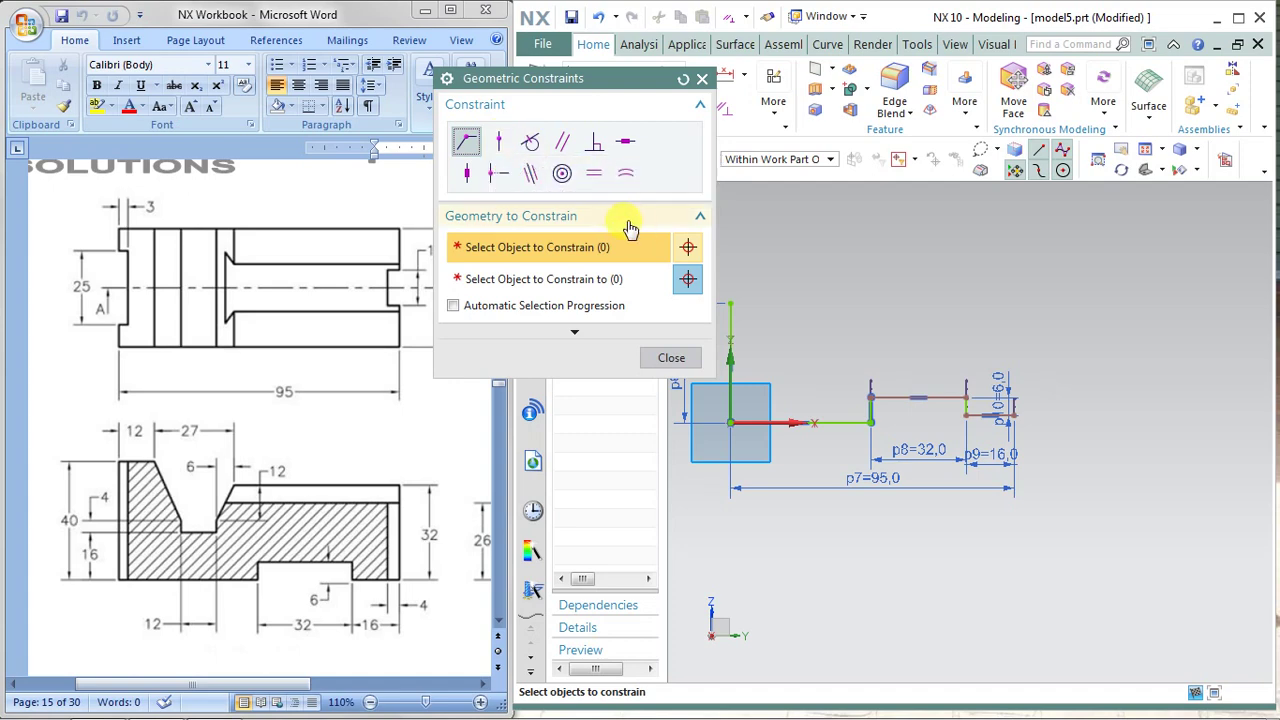
{"action": "left_click", "coordinate": [590, 331]}
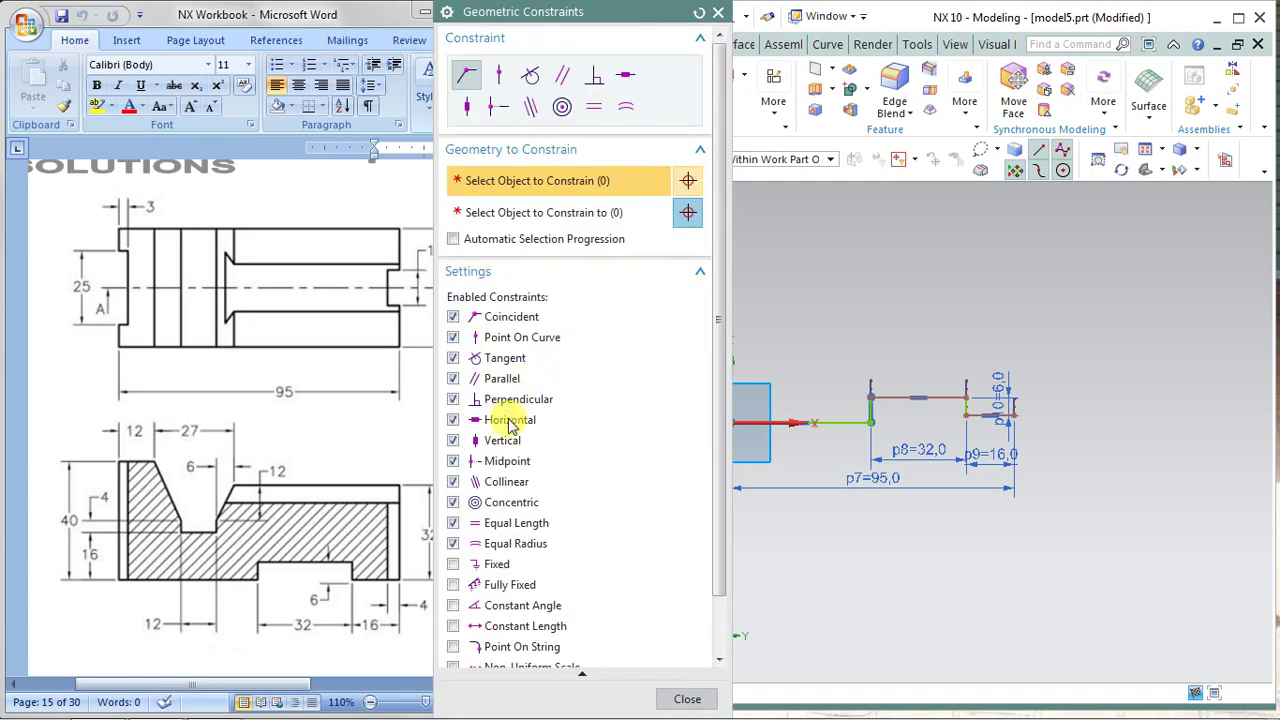
{"action": "scroll", "coordinate": [510, 425], "scroll_direction": "down", "scroll_amount": 2}
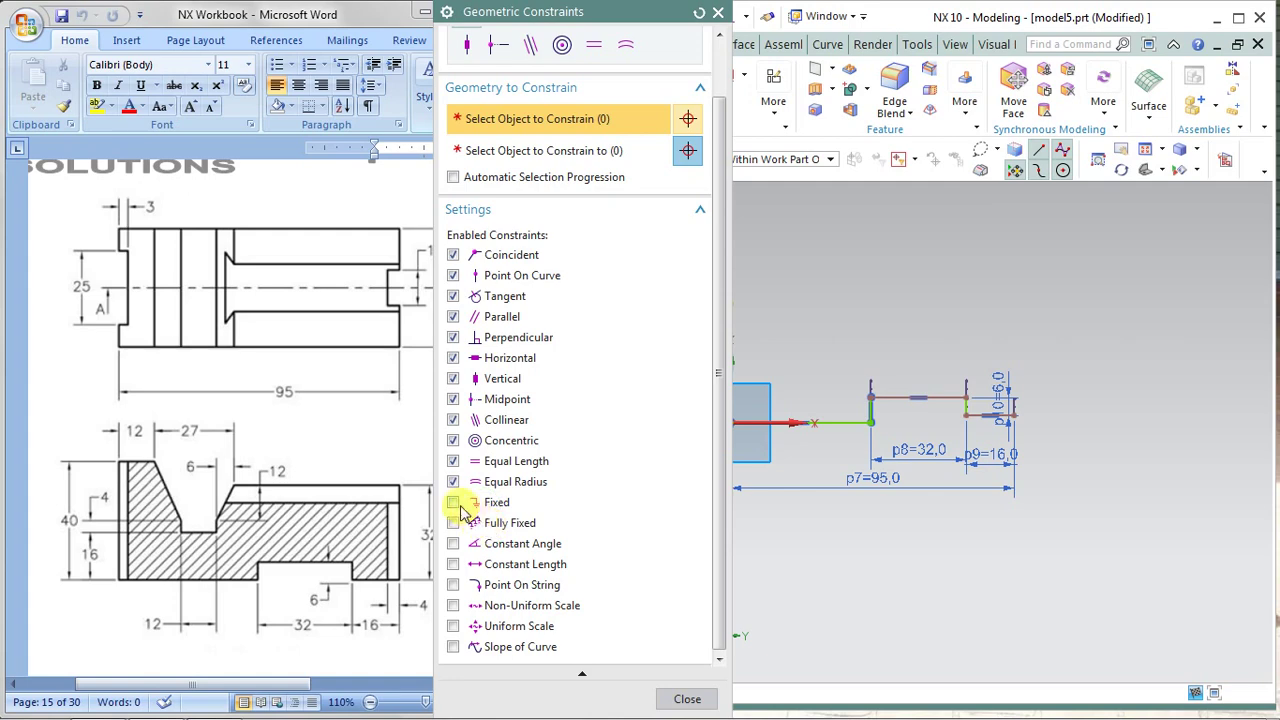
{"action": "left_click", "coordinate": [452, 543]}
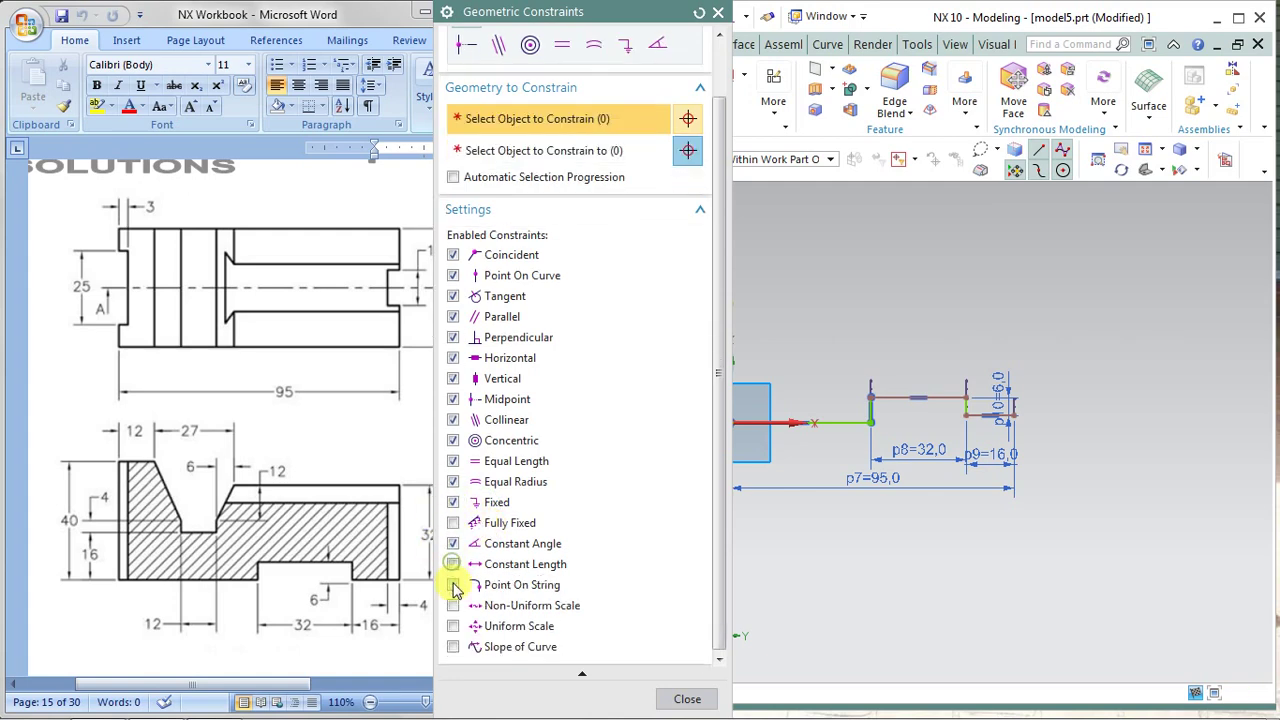
{"action": "left_click", "coordinate": [452, 589]}
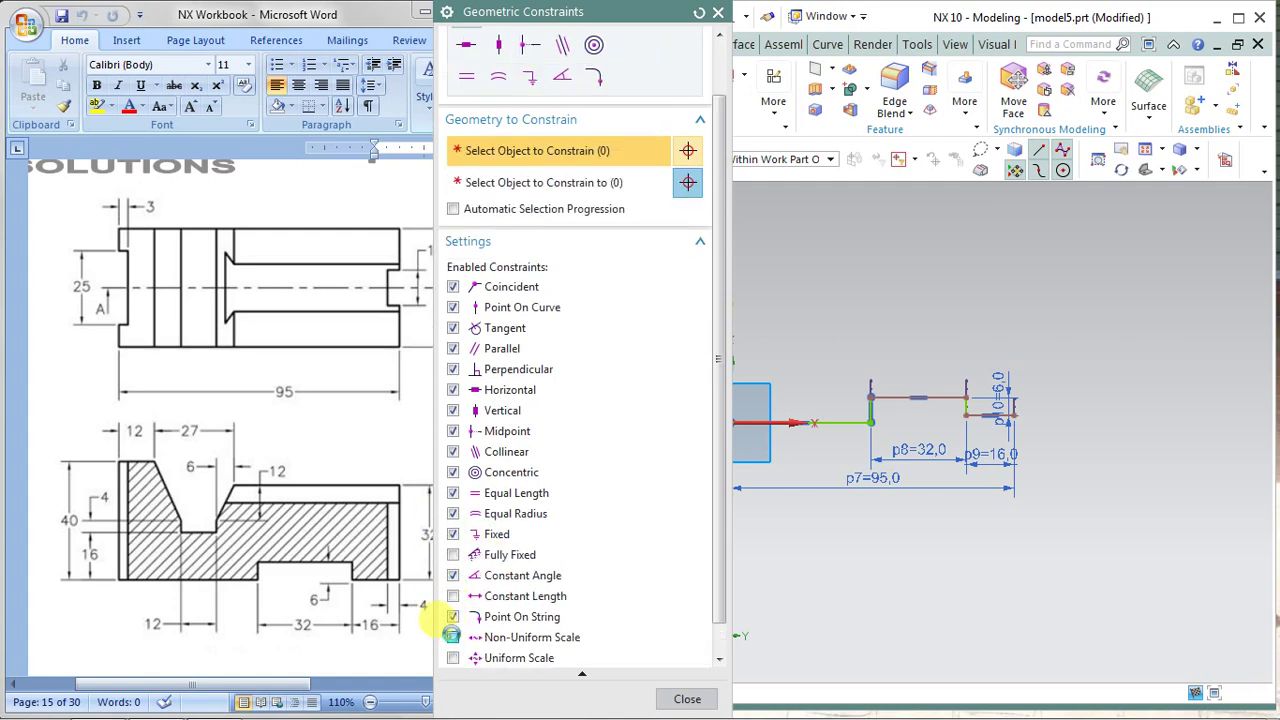
{"action": "left_click", "coordinate": [452, 636]}
{"action": "left_click", "coordinate": [453, 596]}
{"action": "left_click", "coordinate": [455, 556]}
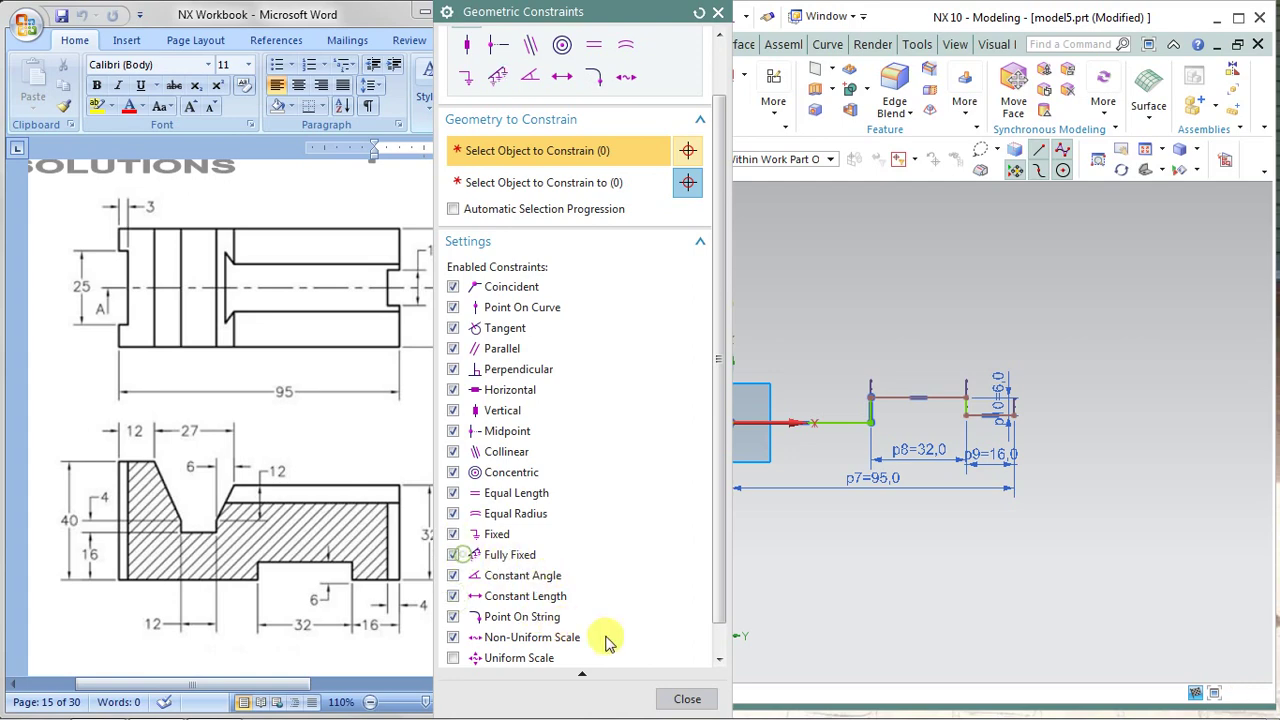
{"action": "left_click", "coordinate": [674, 699]}
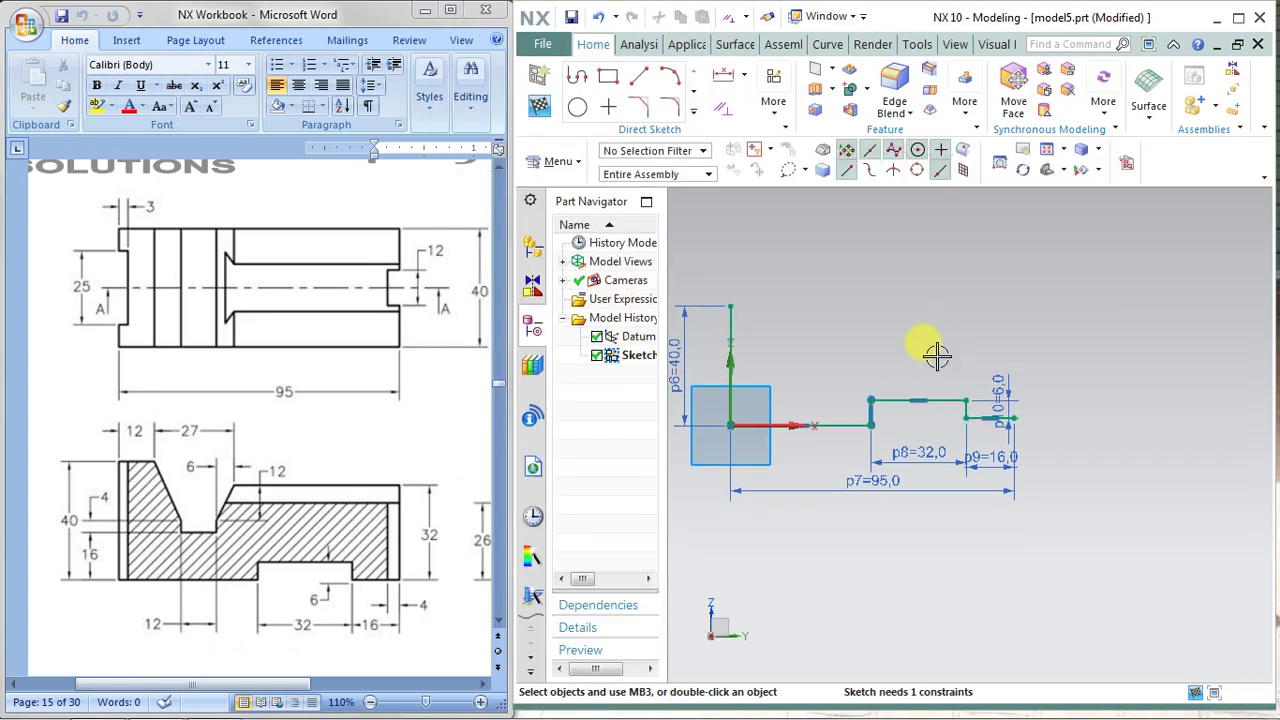
Step: Dimension the left step's vertical height to 6 (p11), fully constraining the sketch
{"action": "left_click", "coordinate": [870, 426]}
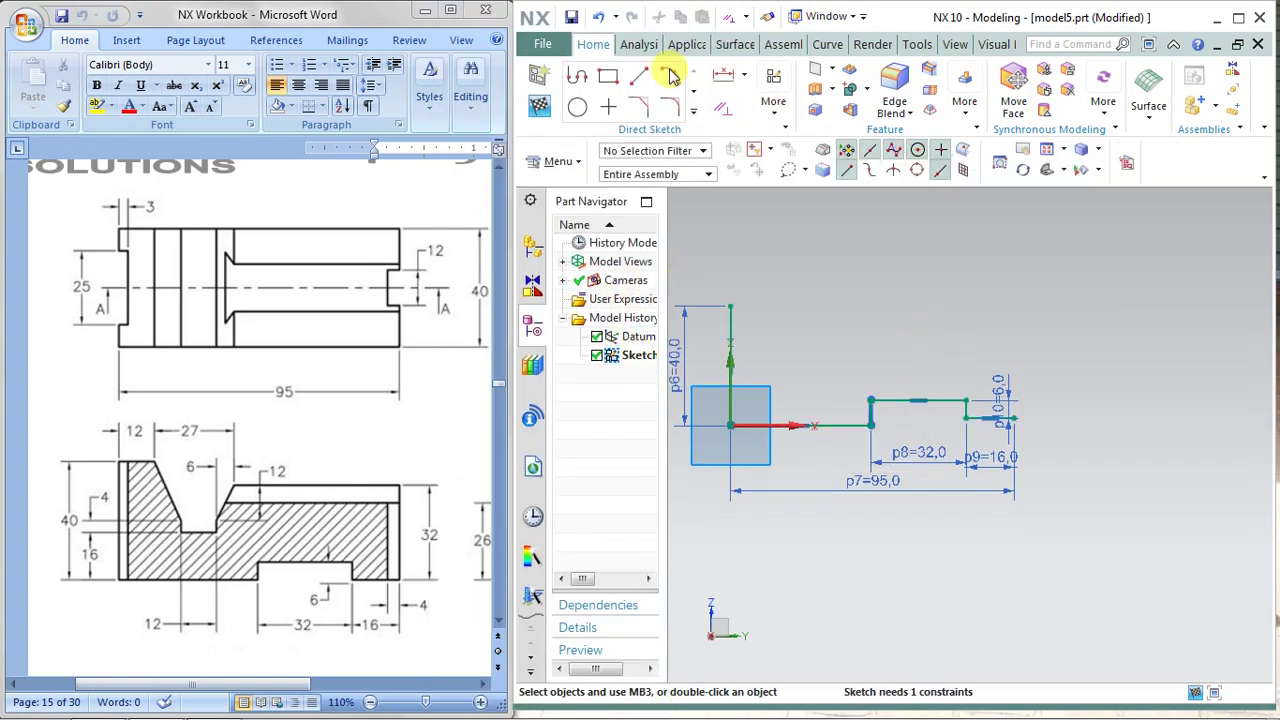
{"action": "left_click", "coordinate": [733, 75]}
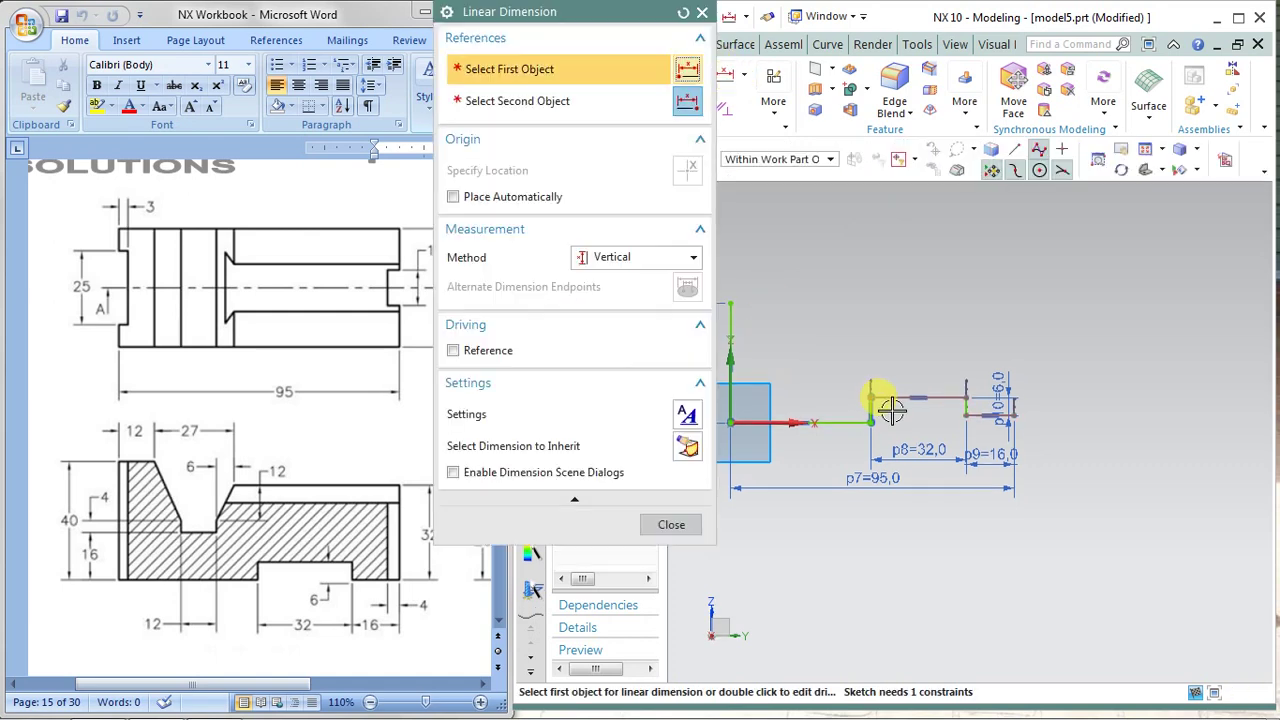
{"action": "scroll", "coordinate": [875, 405], "scroll_direction": "up", "scroll_amount": 1}
{"action": "scroll", "coordinate": [882, 408], "scroll_direction": "up", "scroll_amount": 2}
{"action": "left_click", "coordinate": [864, 385]}
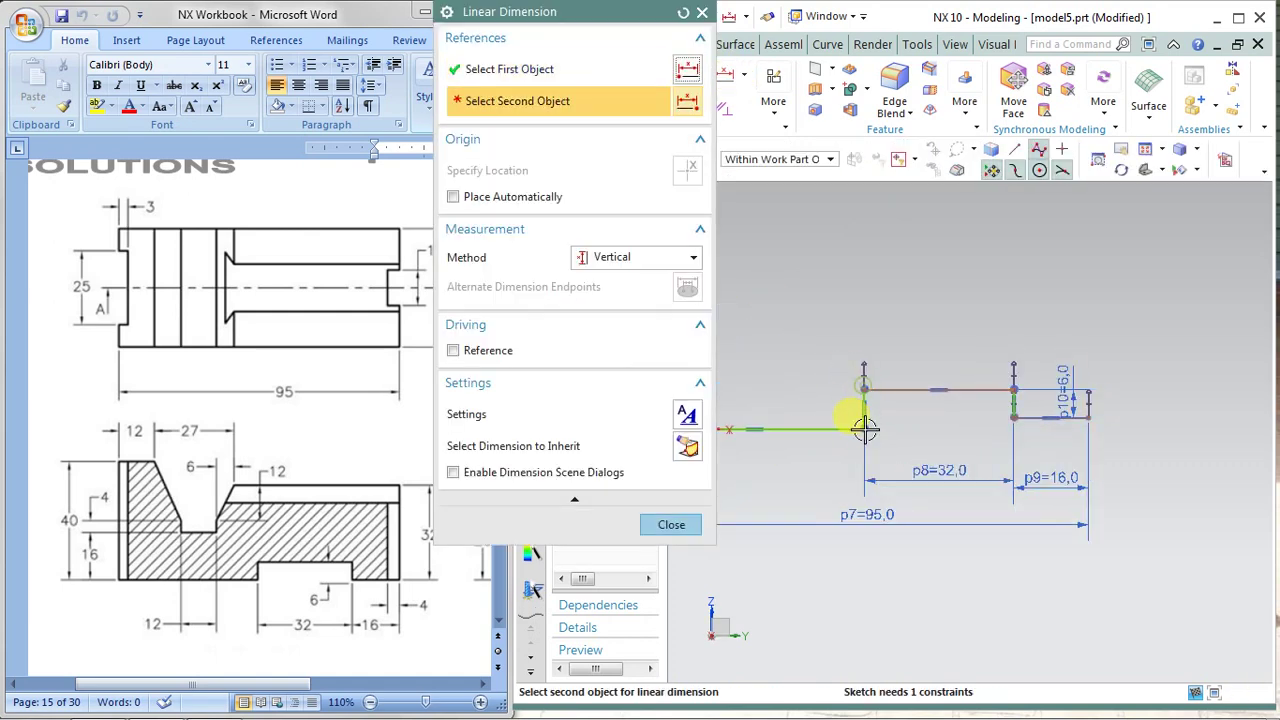
{"action": "left_click", "coordinate": [866, 428]}
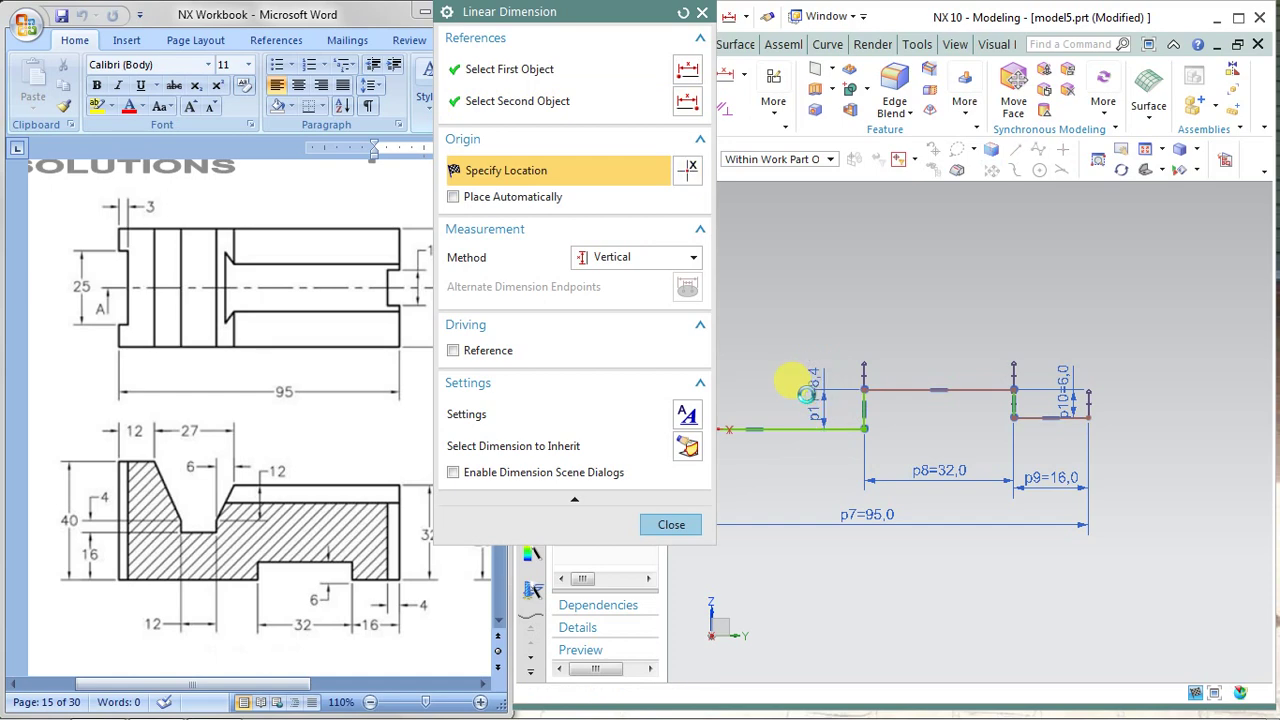
{"action": "left_click", "coordinate": [795, 375]}
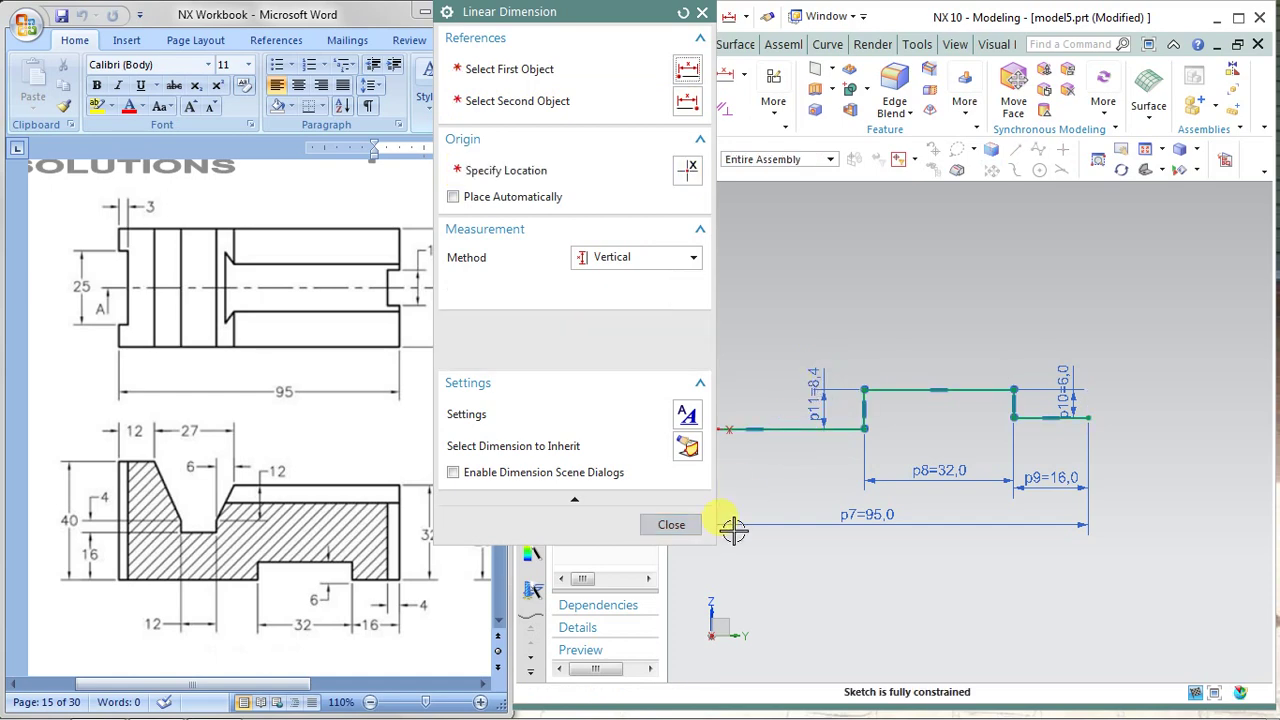
{"action": "left_click", "coordinate": [677, 530]}
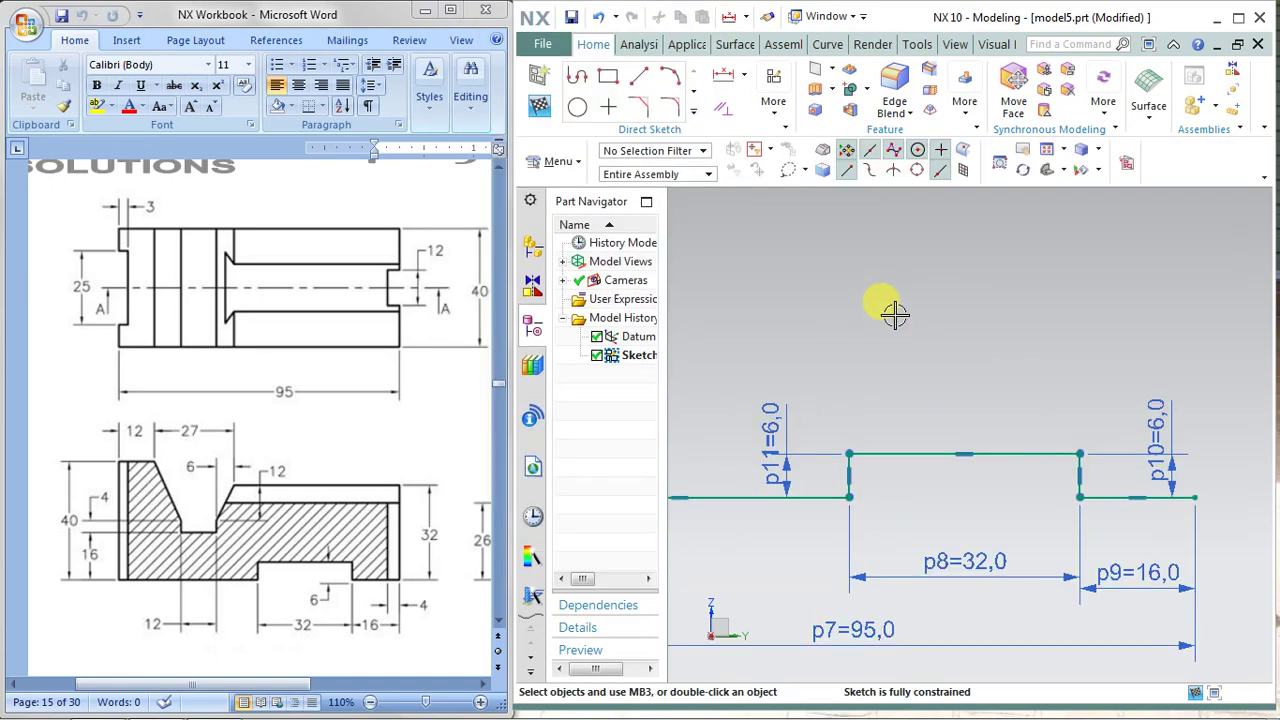
{"action": "scroll", "coordinate": [895, 315], "scroll_direction": "down", "scroll_amount": 3}
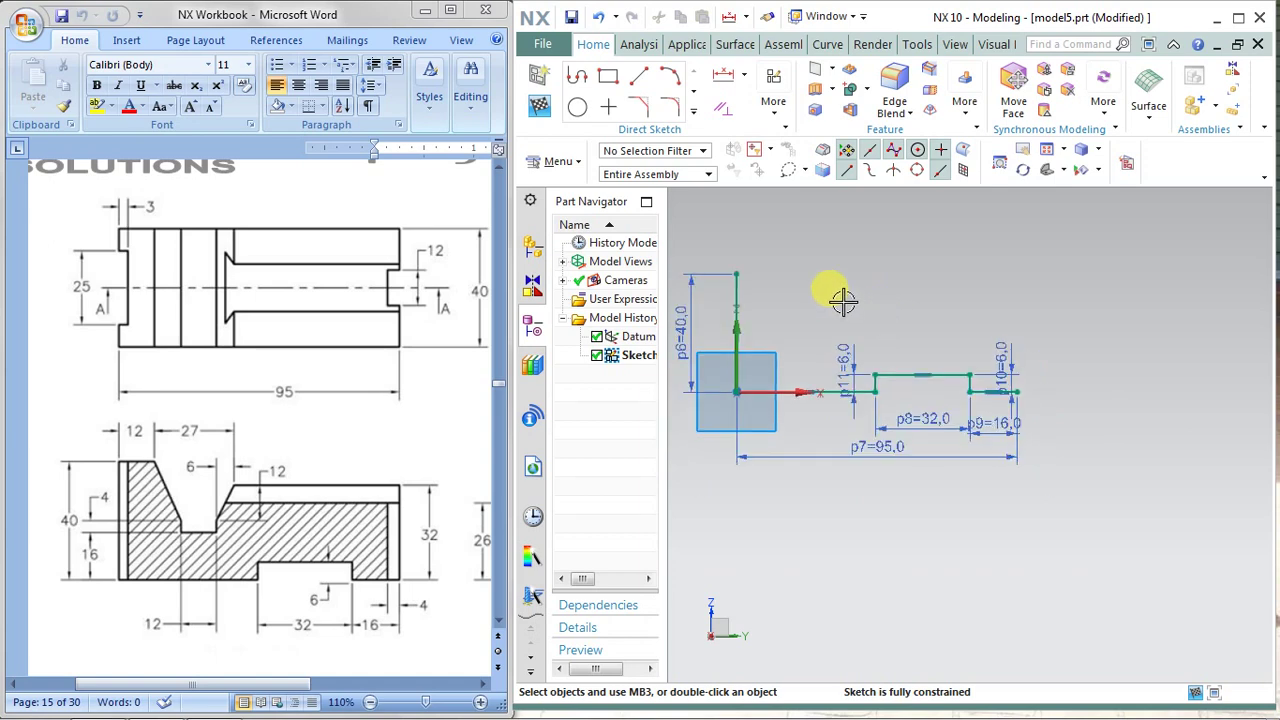
{"action": "scroll", "coordinate": [850, 280], "scroll_direction": "down", "scroll_amount": 1}
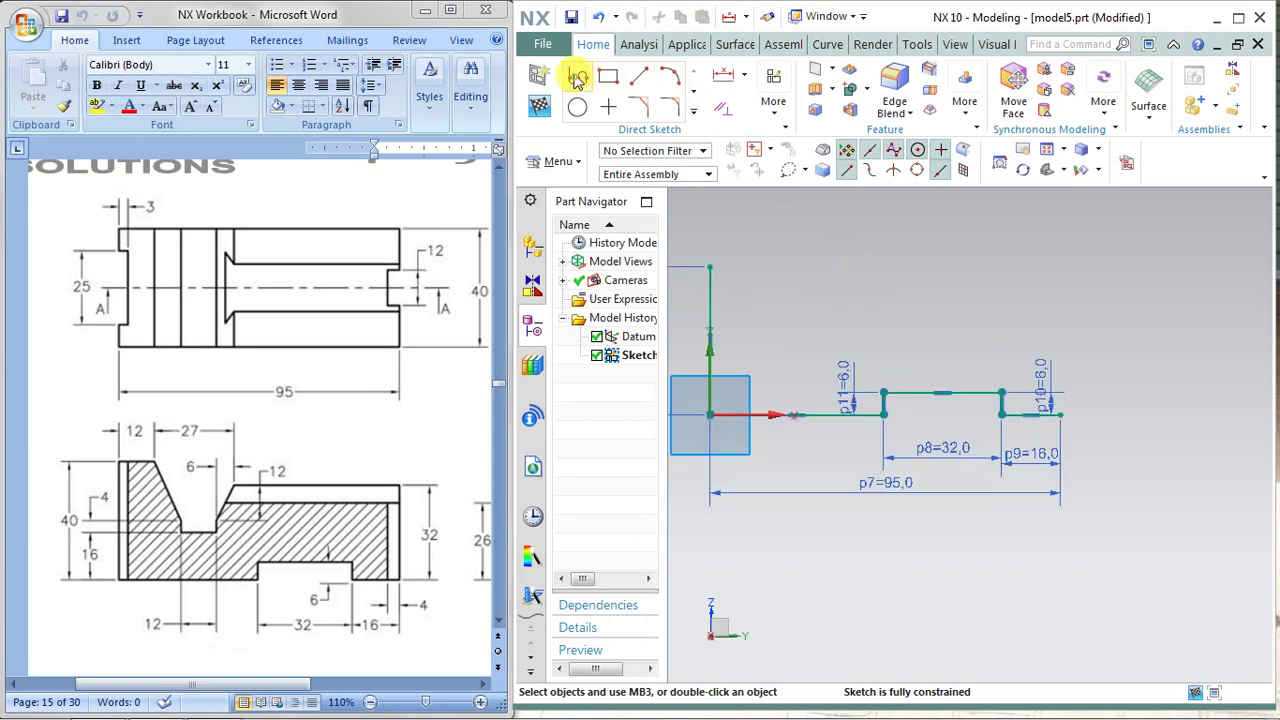
Step: Draw the right vertical edge, the top edge, and the V-groove's sloped side
{"action": "left_click", "coordinate": [639, 78]}
{"action": "left_click", "coordinate": [1060, 414]}
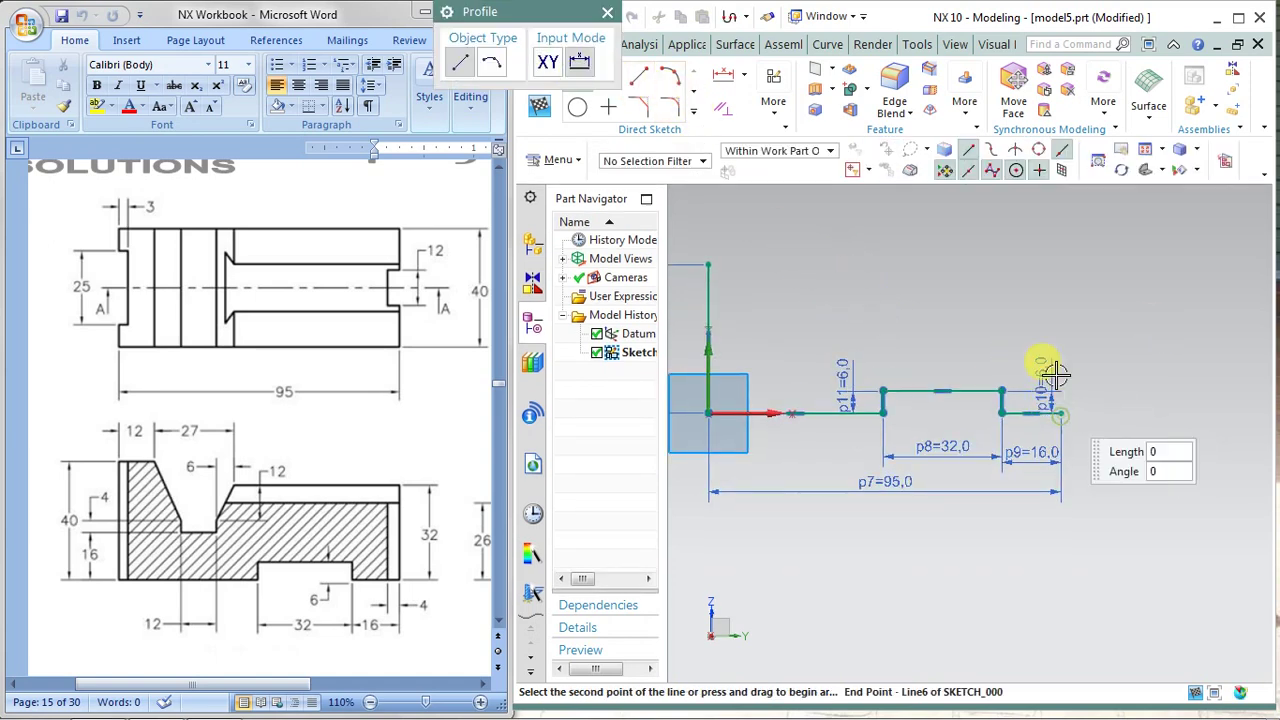
{"action": "left_click", "coordinate": [1060, 280]}
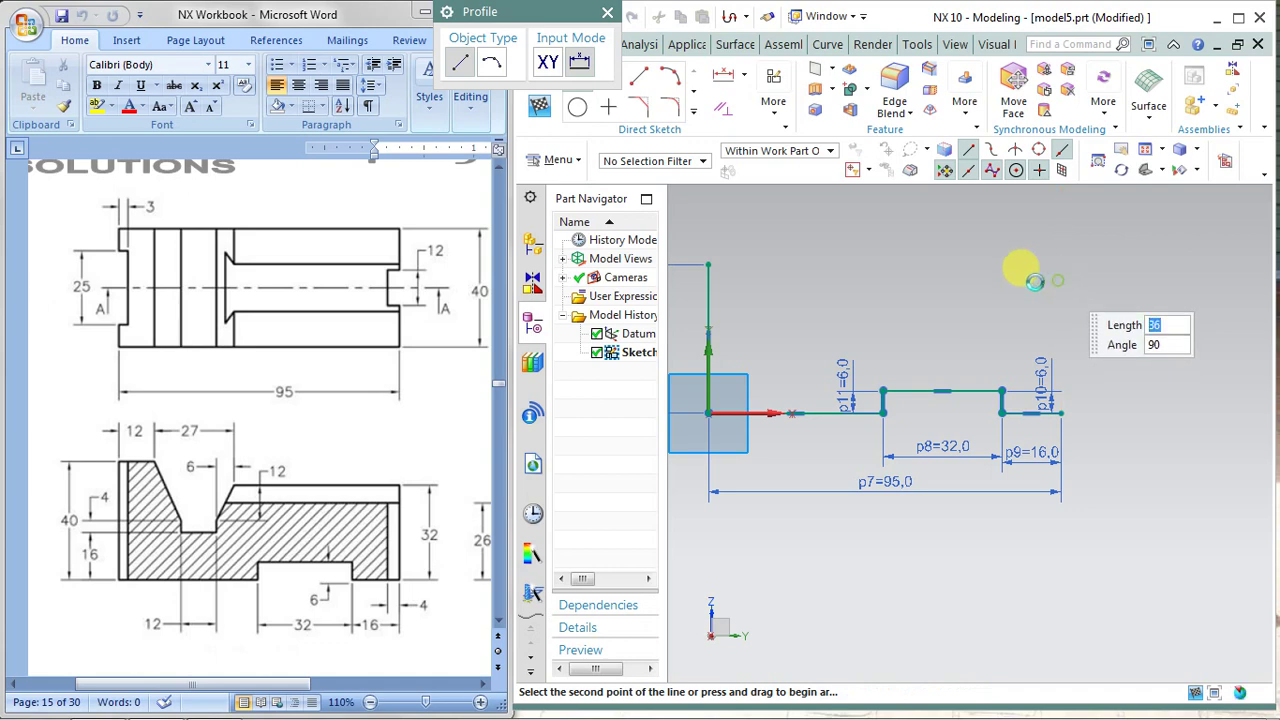
{"action": "left_click", "coordinate": [872, 279]}
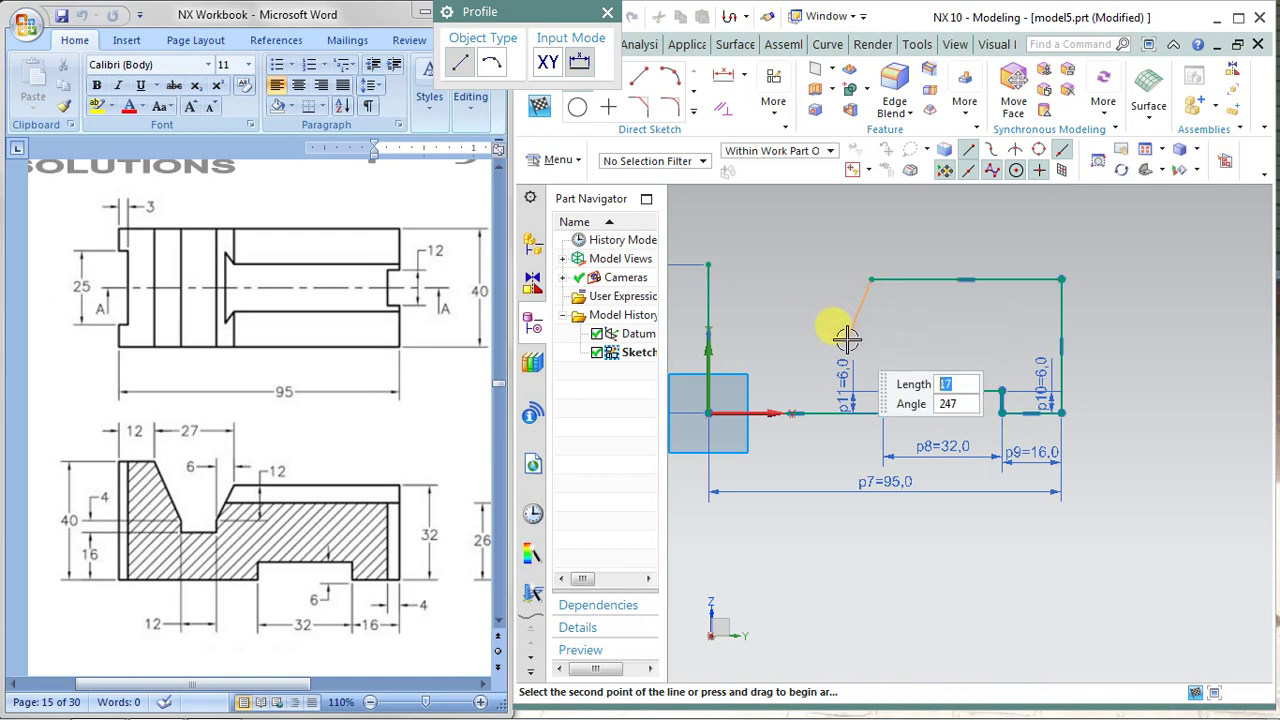
{"action": "left_click", "coordinate": [848, 333]}
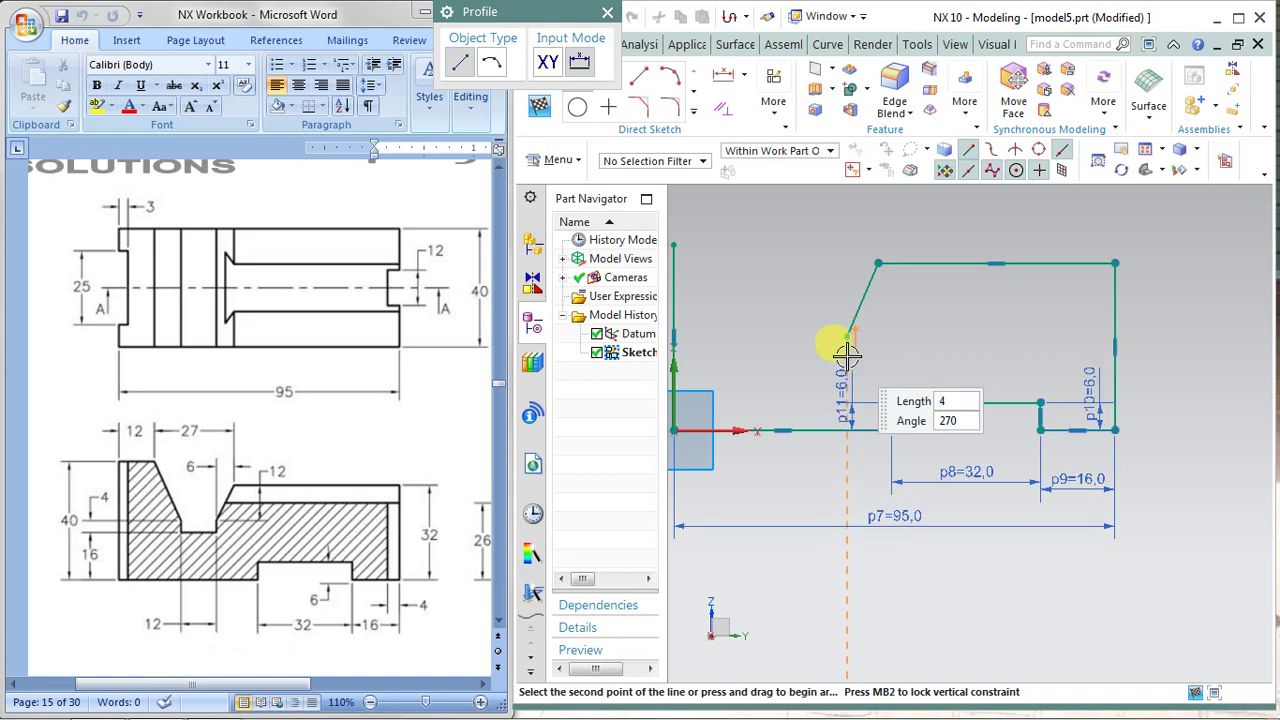
Step: Add the groove's short vertical and flat bottom back toward the left edge, then end the chain
{"action": "scroll", "coordinate": [846, 352], "scroll_direction": "up", "scroll_amount": 2}
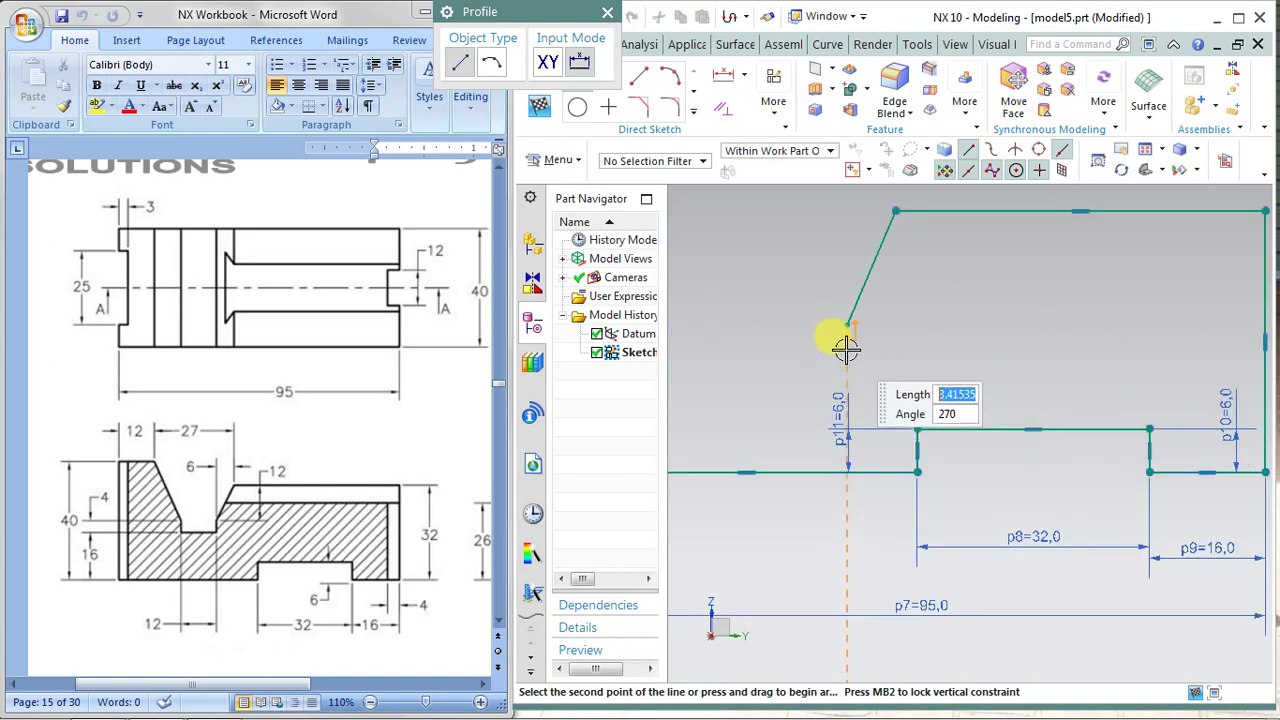
{"action": "scroll", "coordinate": [846, 348], "scroll_direction": "up", "scroll_amount": 1}
{"action": "left_click", "coordinate": [846, 352]}
{"action": "scroll", "coordinate": [800, 348], "scroll_direction": "up", "scroll_amount": 1}
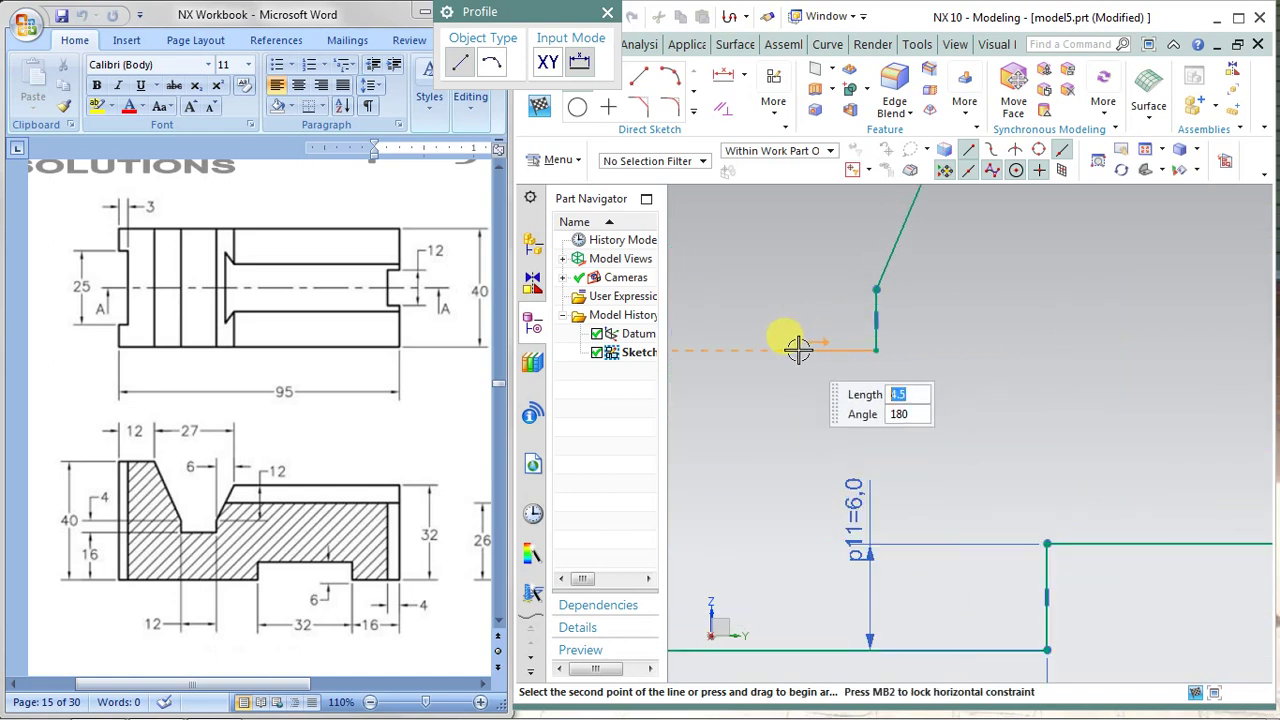
{"action": "scroll", "coordinate": [797, 348], "scroll_direction": "up", "scroll_amount": 1}
{"action": "scroll", "coordinate": [797, 348], "scroll_direction": "down", "scroll_amount": 2}
{"action": "scroll", "coordinate": [777, 334], "scroll_direction": "down", "scroll_amount": 2}
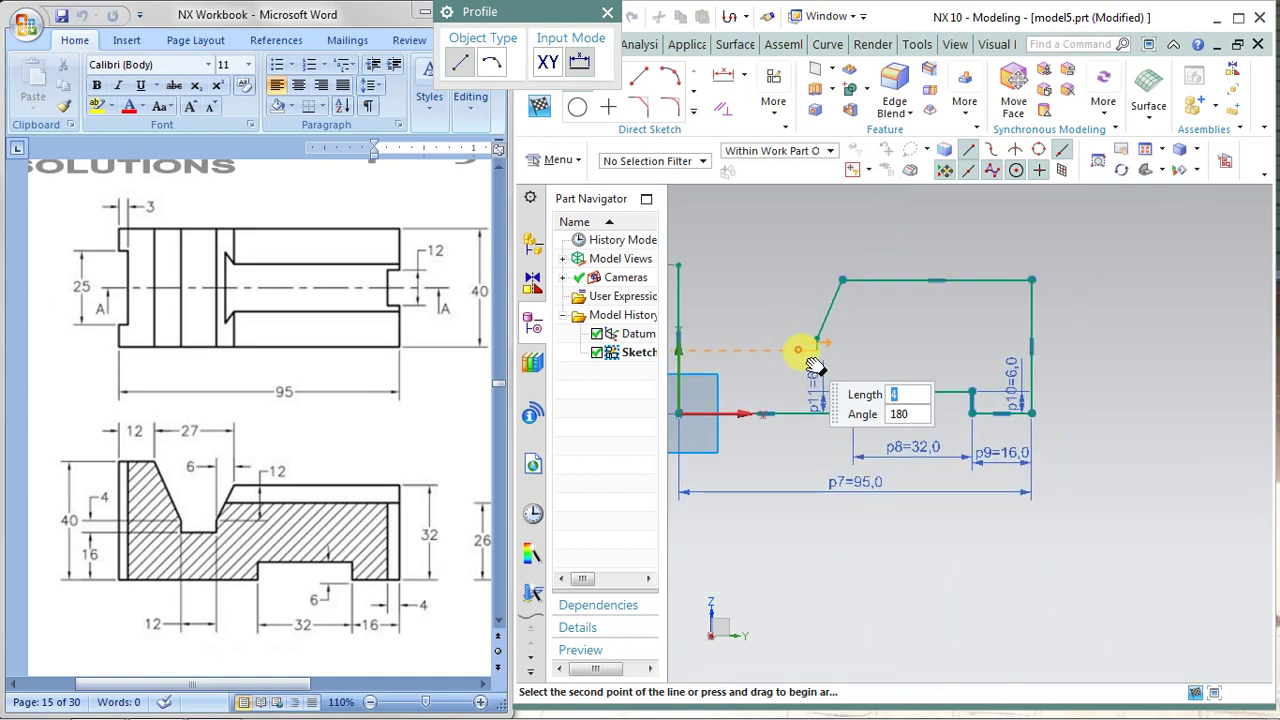
{"action": "scroll", "coordinate": [918, 370], "scroll_direction": "up", "scroll_amount": 2}
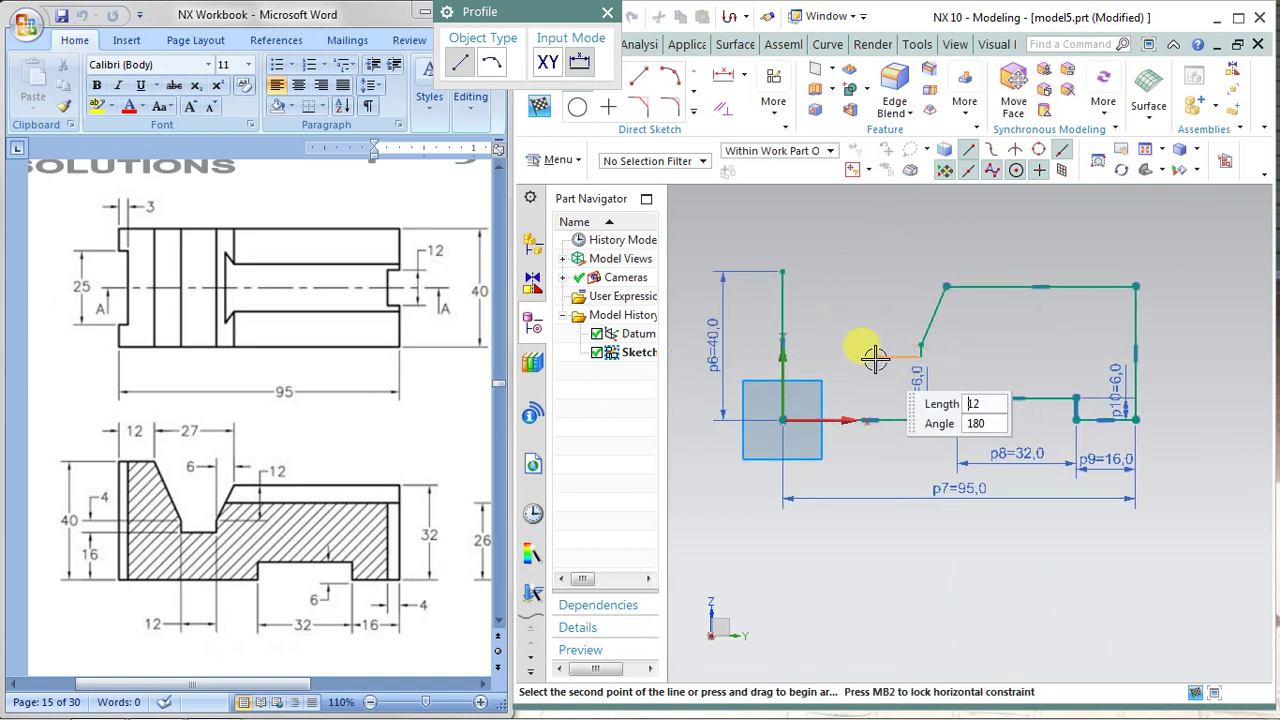
{"action": "left_click", "coordinate": [871, 357]}
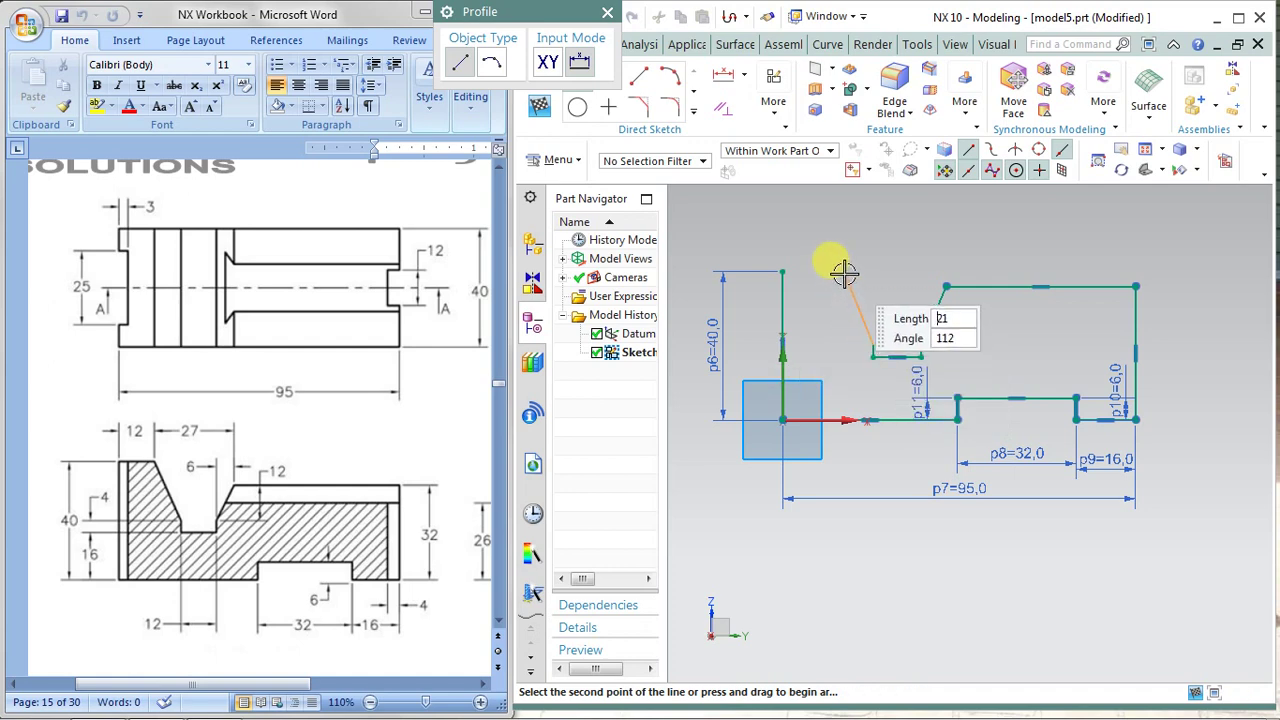
{"action": "right_click", "coordinate": [778, 262]}
{"action": "left_click", "coordinate": [820, 313]}
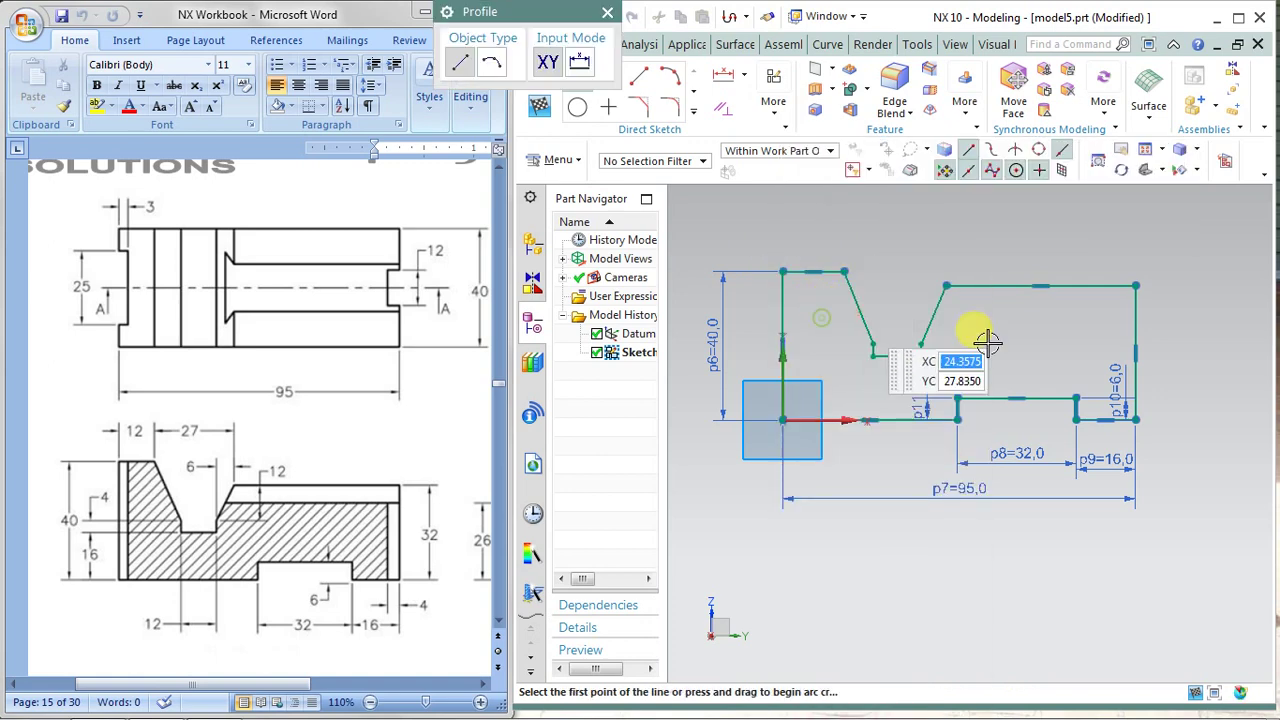
{"action": "right_click", "coordinate": [889, 253]}
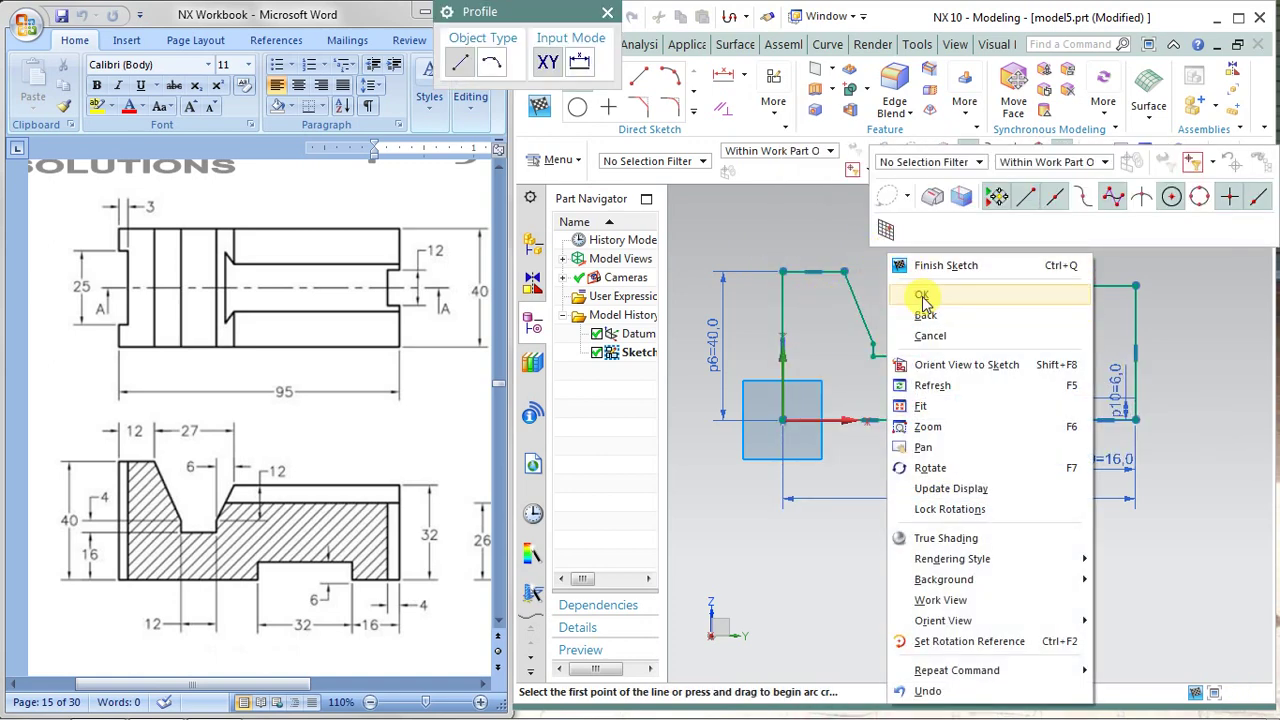
{"action": "left_click", "coordinate": [920, 294]}
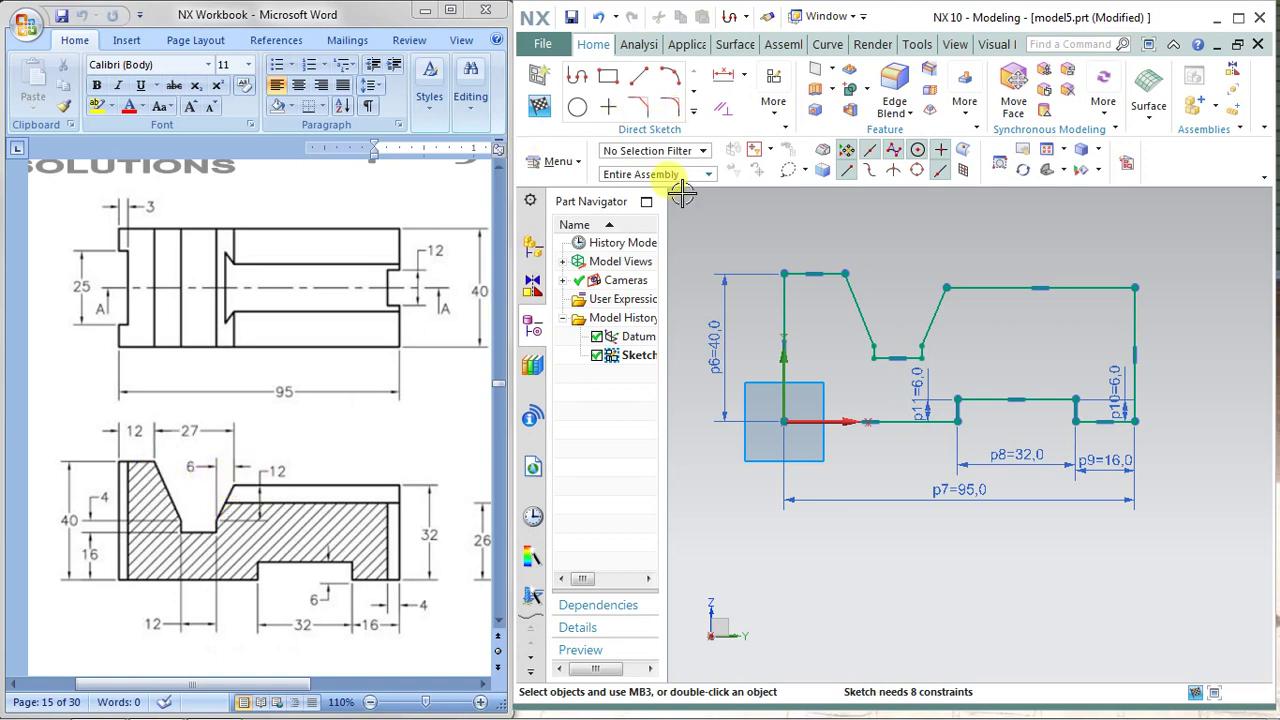
Step: Add a horizontal 27 dimension across the top of the V-groove
{"action": "left_click", "coordinate": [744, 75]}
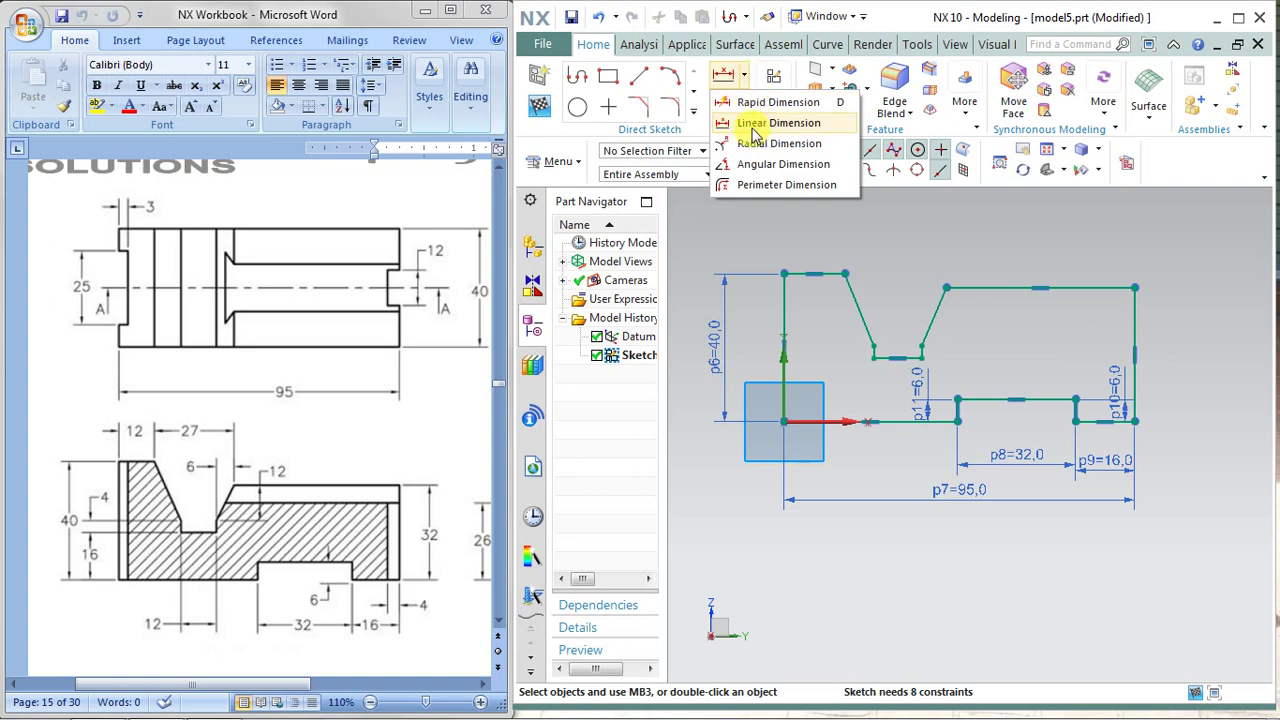
{"action": "left_click", "coordinate": [903, 313]}
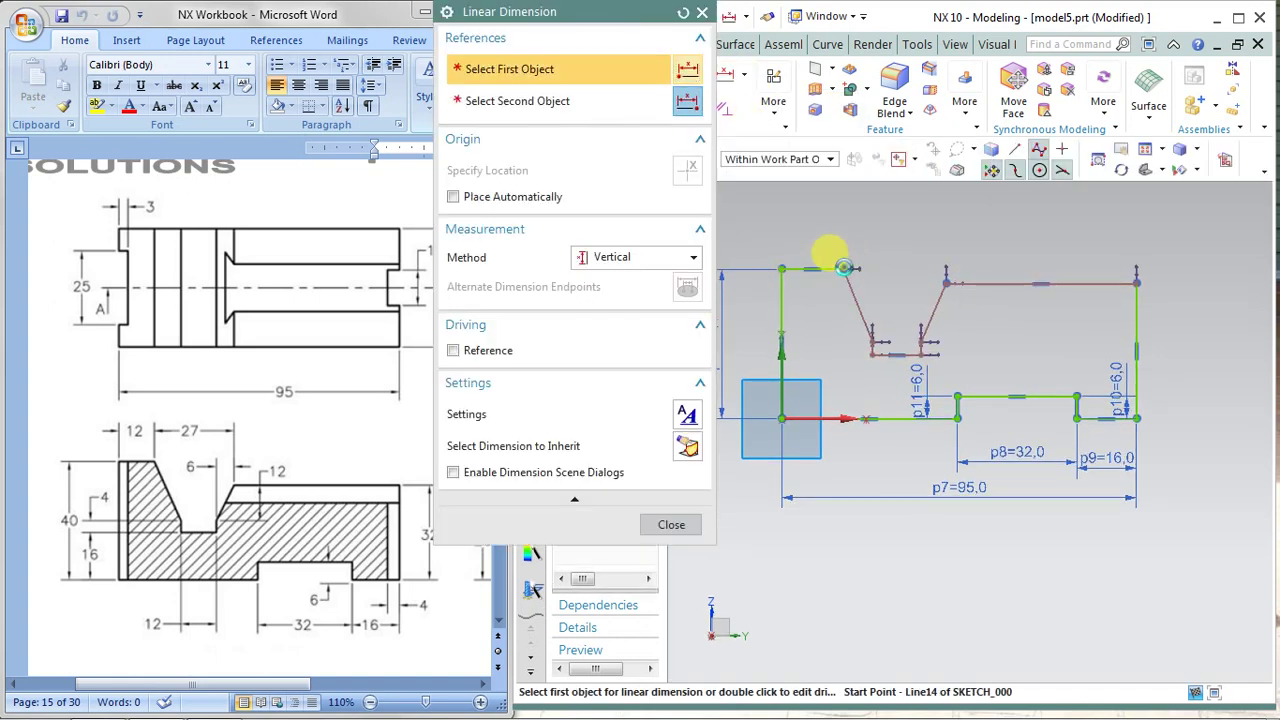
{"action": "left_click", "coordinate": [845, 268]}
{"action": "left_click", "coordinate": [945, 283]}
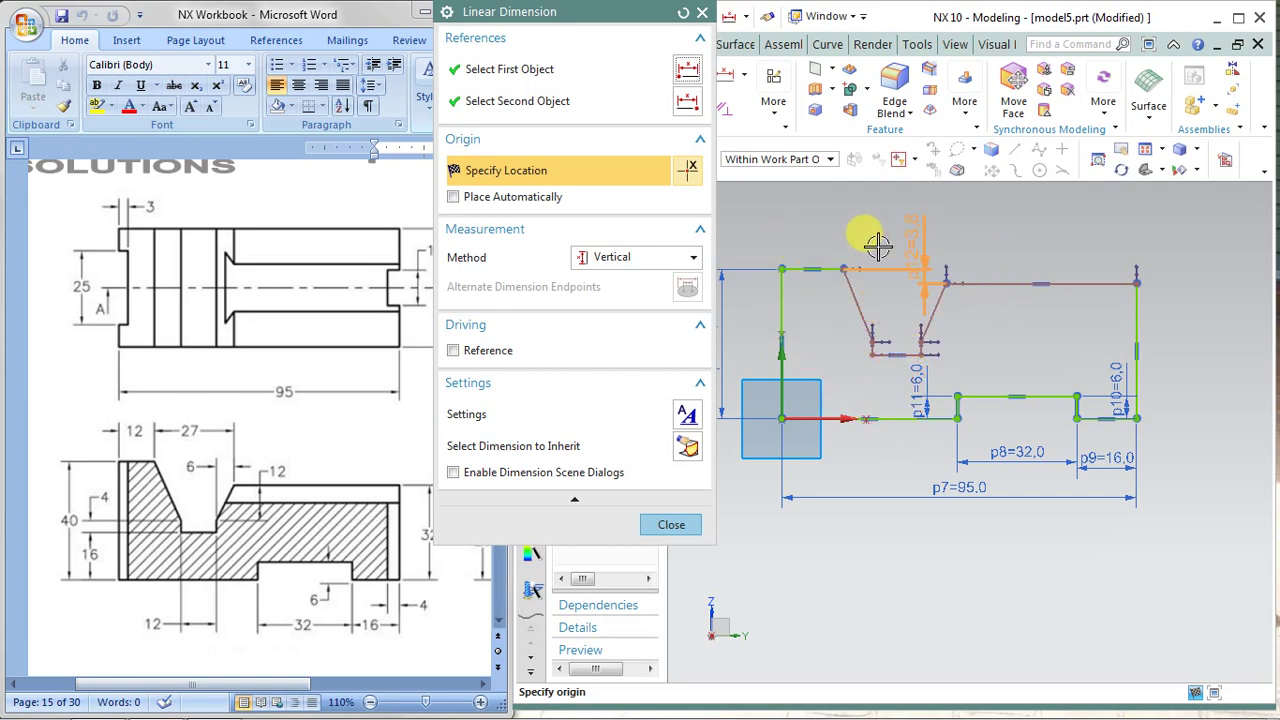
{"action": "left_click", "coordinate": [637, 258]}
{"action": "left_click", "coordinate": [615, 293]}
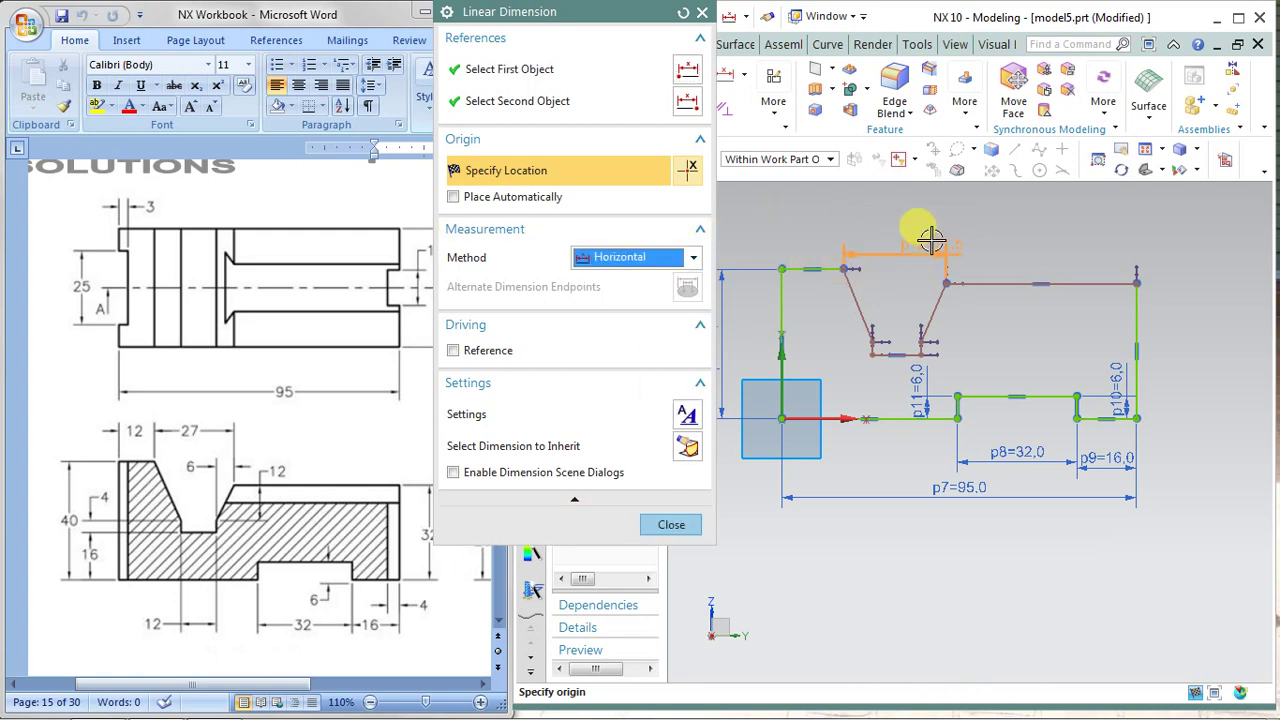
{"action": "left_click", "coordinate": [903, 221]}
{"action": "type", "text": "27"}
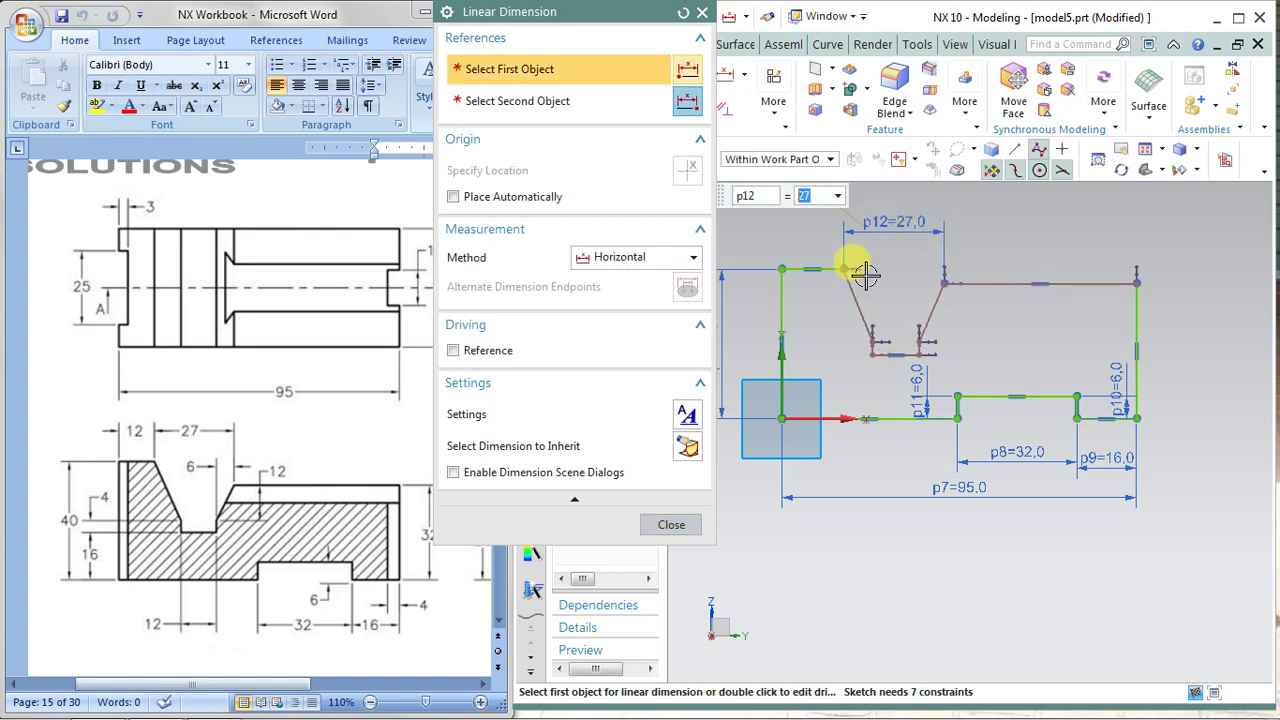
{"action": "scroll", "coordinate": [848, 288], "scroll_direction": "down", "scroll_amount": 1}
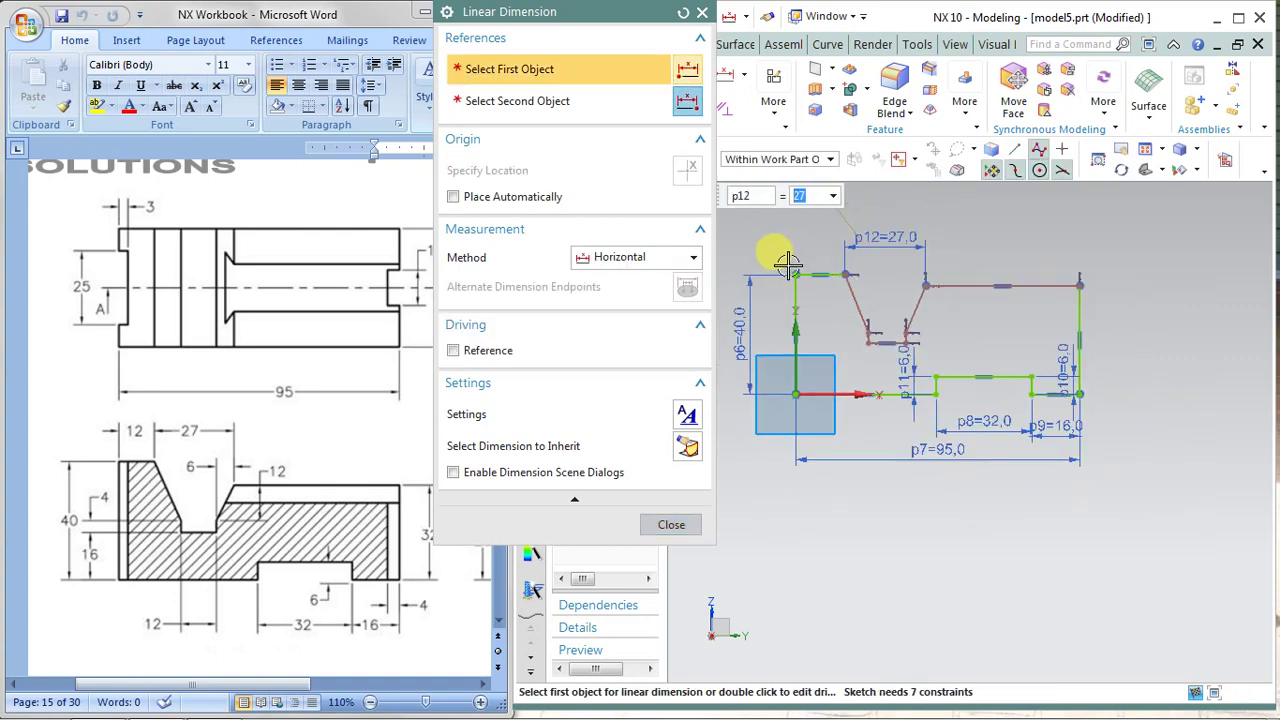
Step: Dimension the top-left edge horizontally at 12
{"action": "left_click", "coordinate": [803, 271]}
{"action": "left_click", "coordinate": [830, 262]}
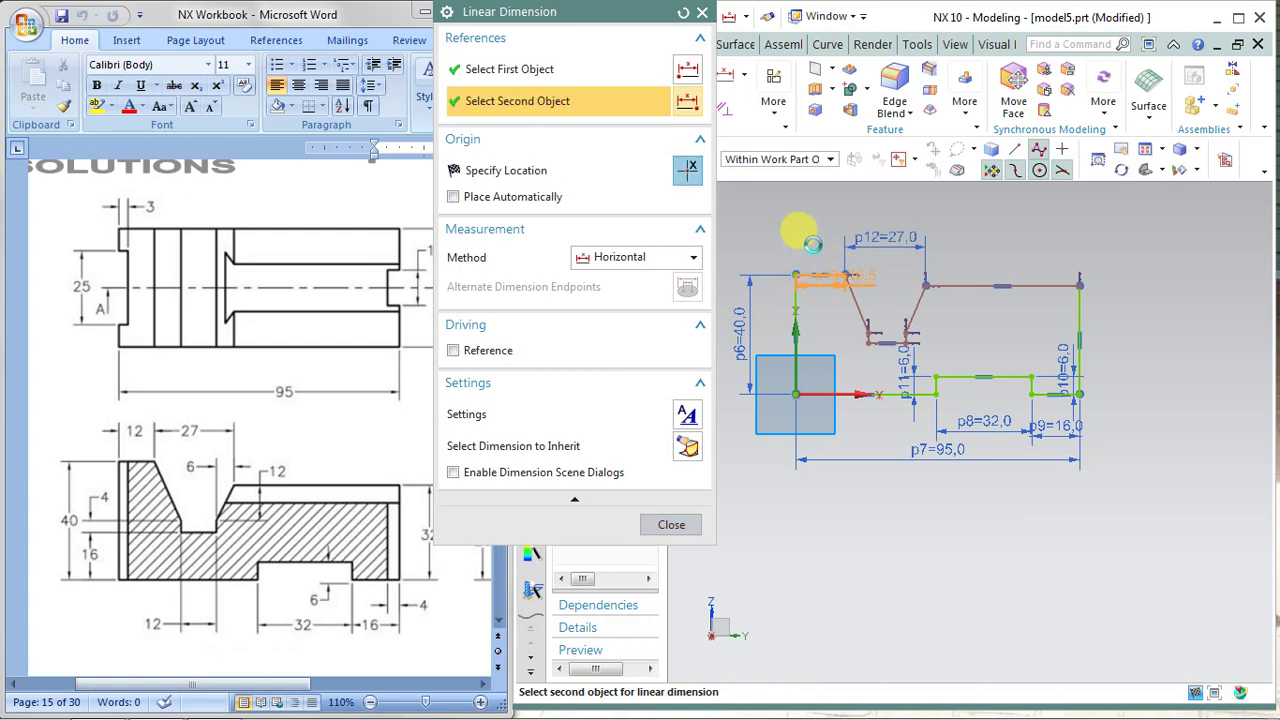
{"action": "left_click", "coordinate": [810, 237]}
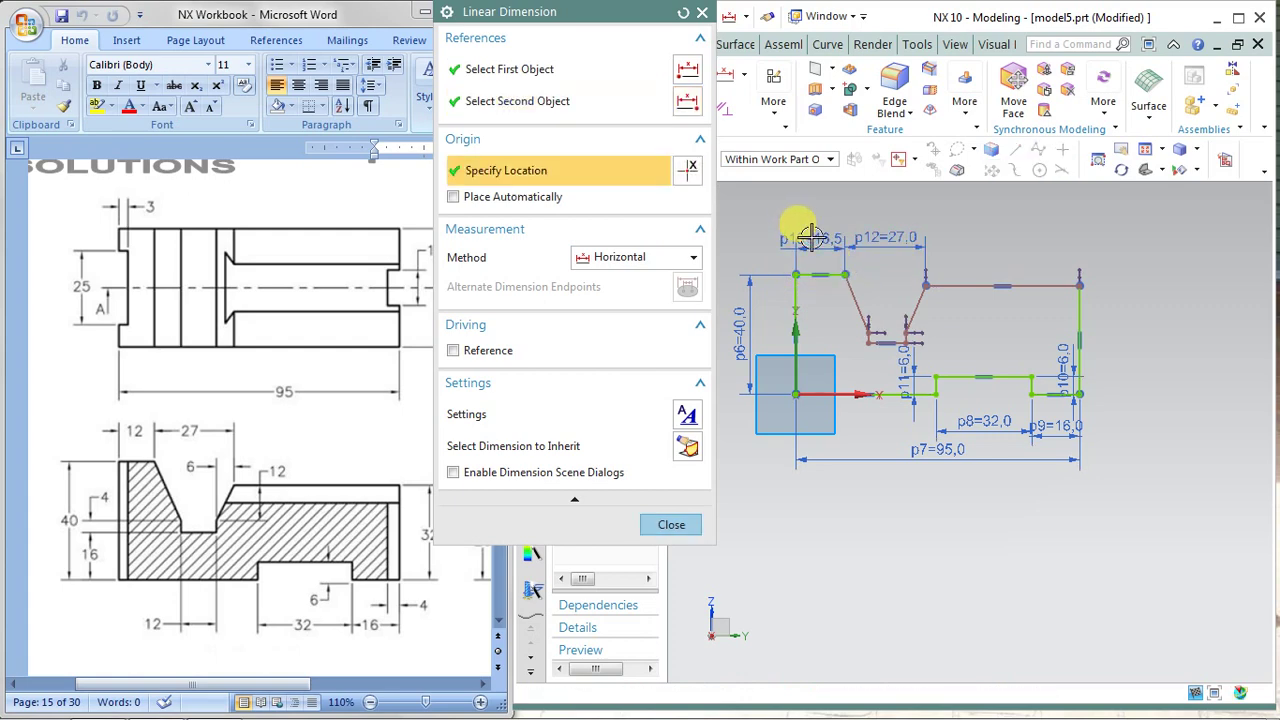
{"action": "type", "text": "12"}
{"action": "key", "text": "Return"}
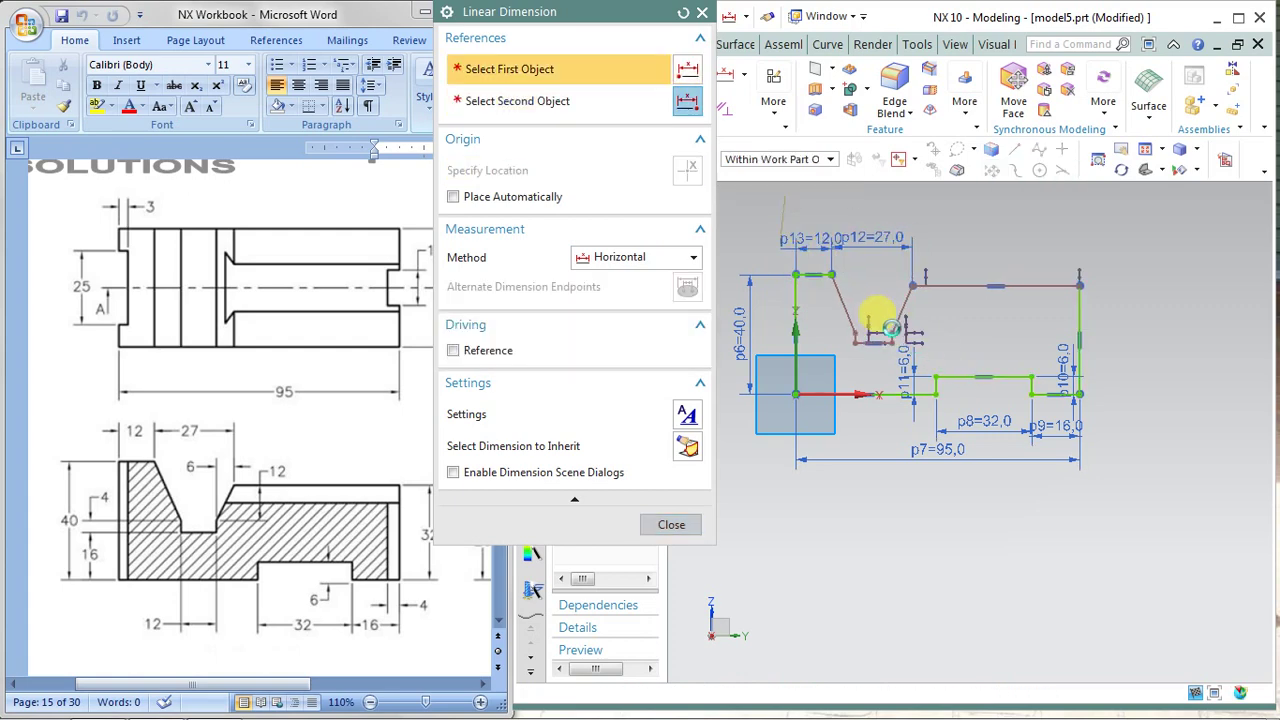
{"action": "scroll", "coordinate": [885, 330], "scroll_direction": "up", "scroll_amount": 2}
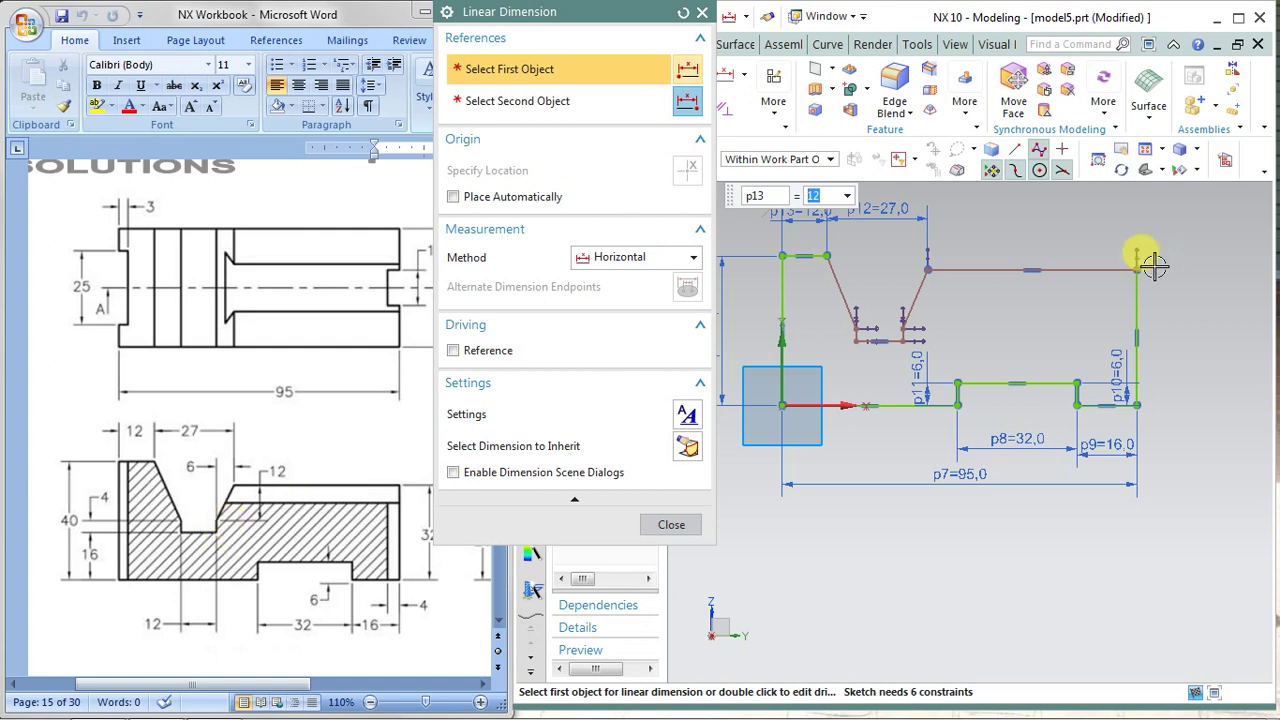
{"action": "scroll", "coordinate": [925, 320], "scroll_direction": "up", "scroll_amount": 2}
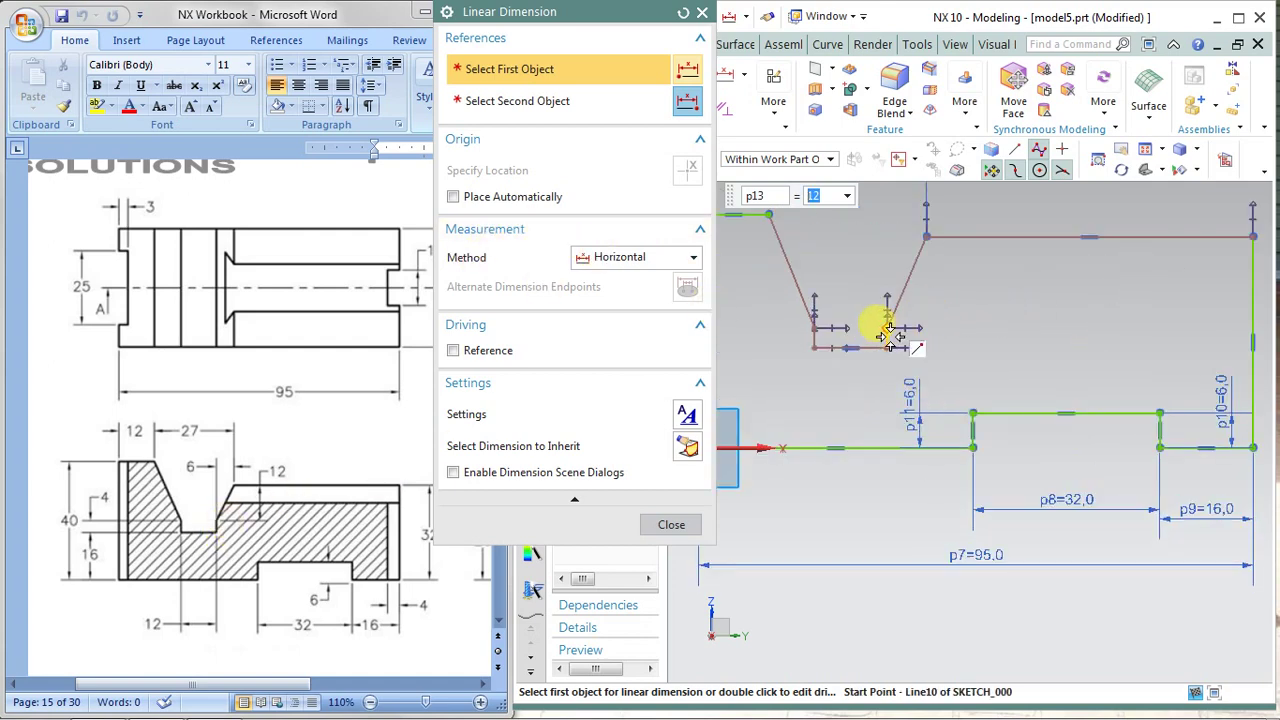
Step: Dimension the groove's upper right corner horizontally at 6 (p14)
{"action": "left_click", "coordinate": [889, 332]}
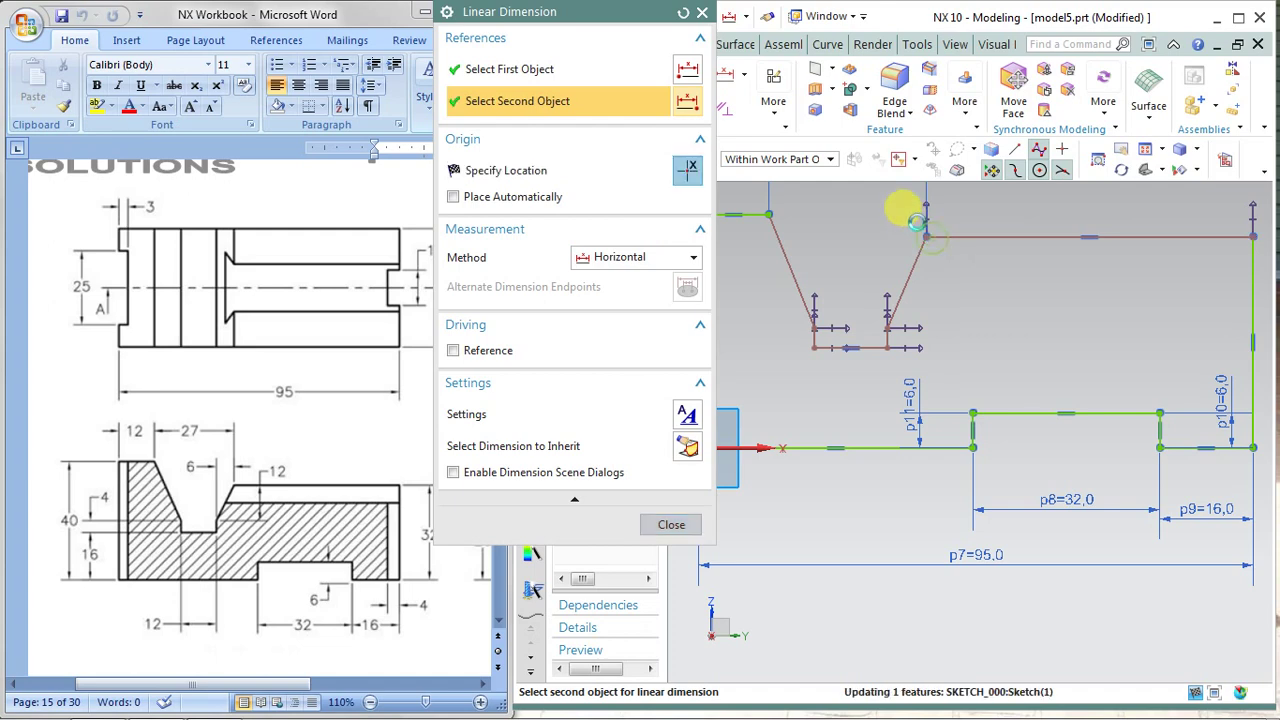
{"action": "left_click", "coordinate": [906, 206]}
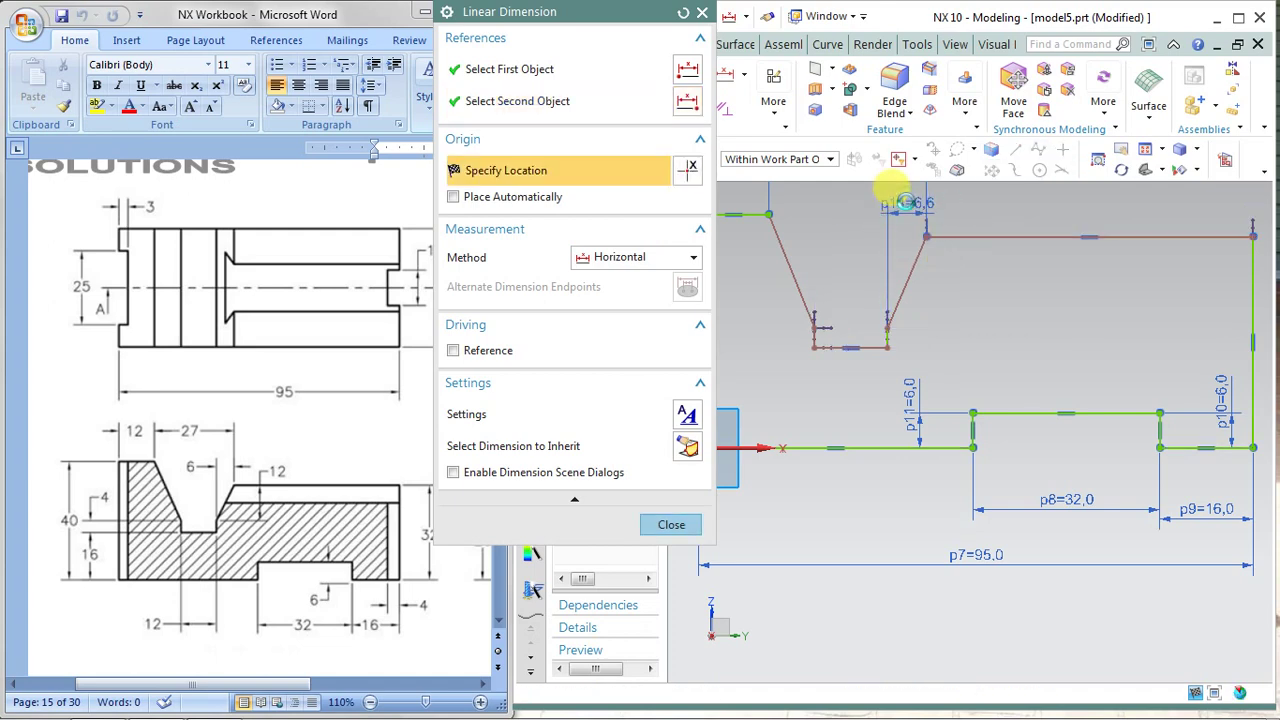
{"action": "left_click", "coordinate": [904, 196]}
{"action": "type", "text": "6.642429"}
{"action": "key", "text": "Return"}
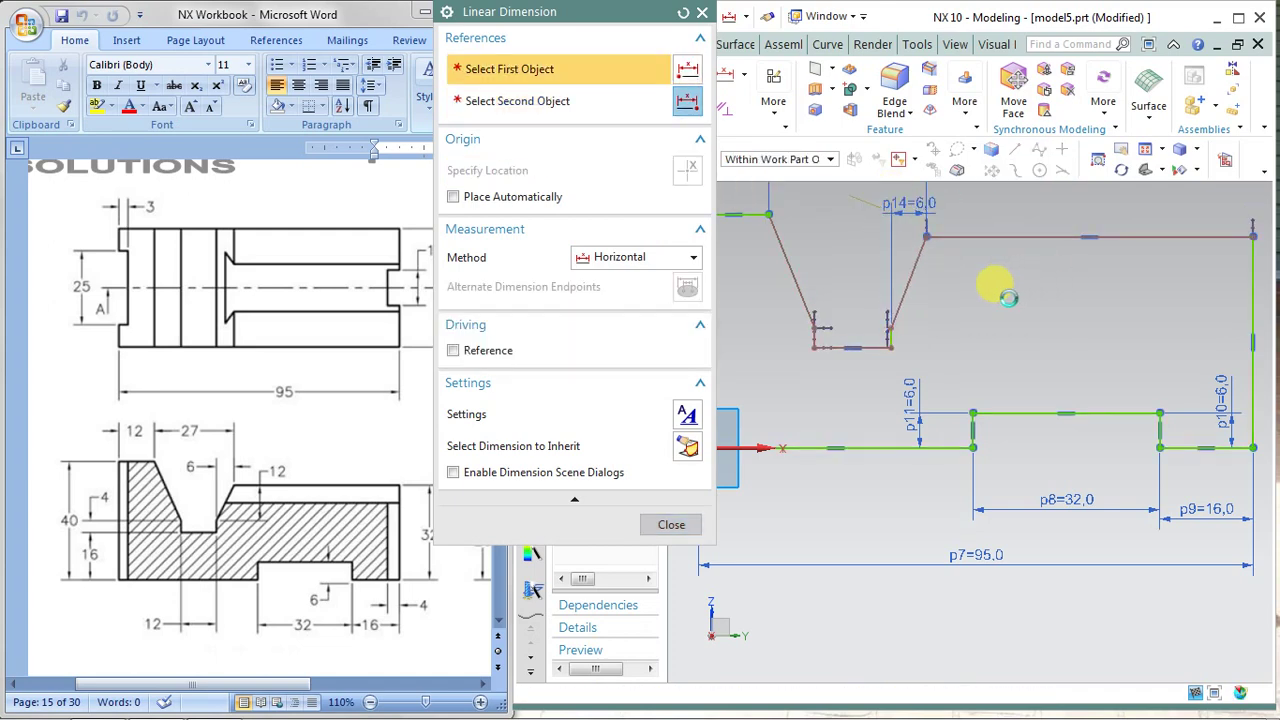
{"action": "scroll", "coordinate": [975, 280], "scroll_direction": "up", "scroll_amount": 3}
{"action": "scroll", "coordinate": [970, 280], "scroll_direction": "down", "scroll_amount": 4}
{"action": "scroll", "coordinate": [970, 280], "scroll_direction": "down", "scroll_amount": 1}
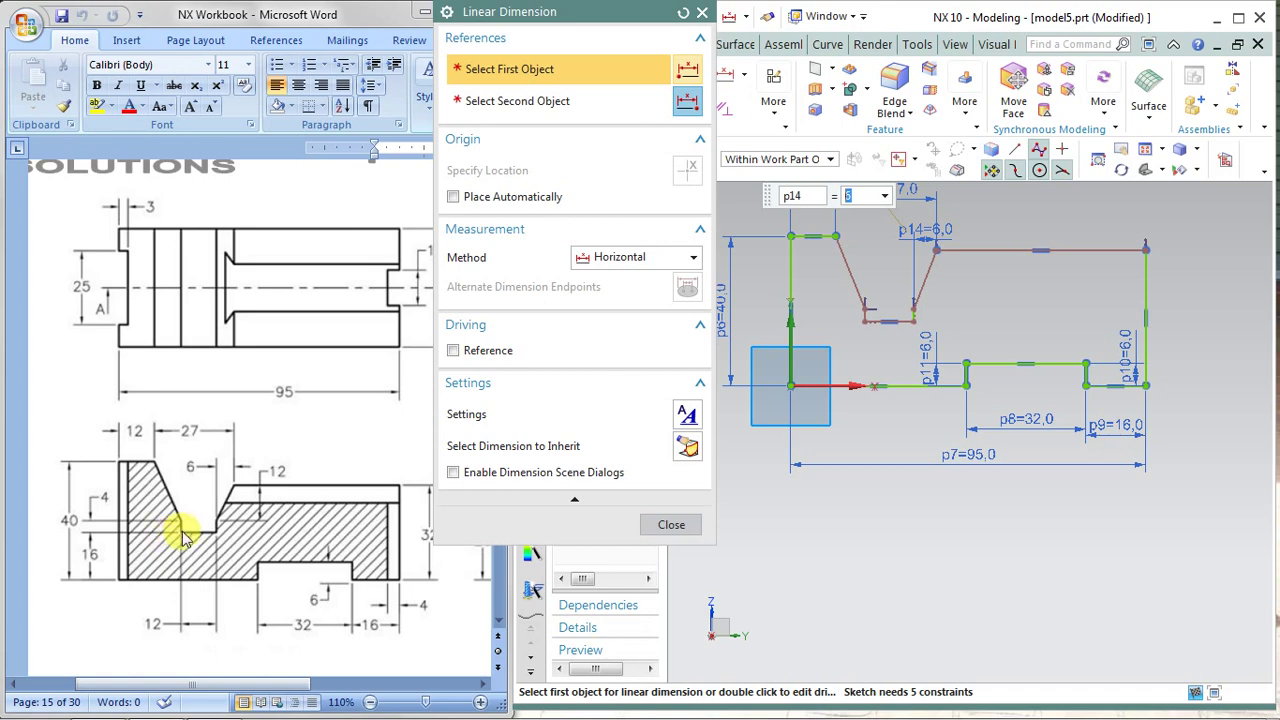
{"action": "scroll", "coordinate": [905, 296], "scroll_direction": "up", "scroll_amount": 1}
{"action": "scroll", "coordinate": [911, 305], "scroll_direction": "up", "scroll_amount": 1}
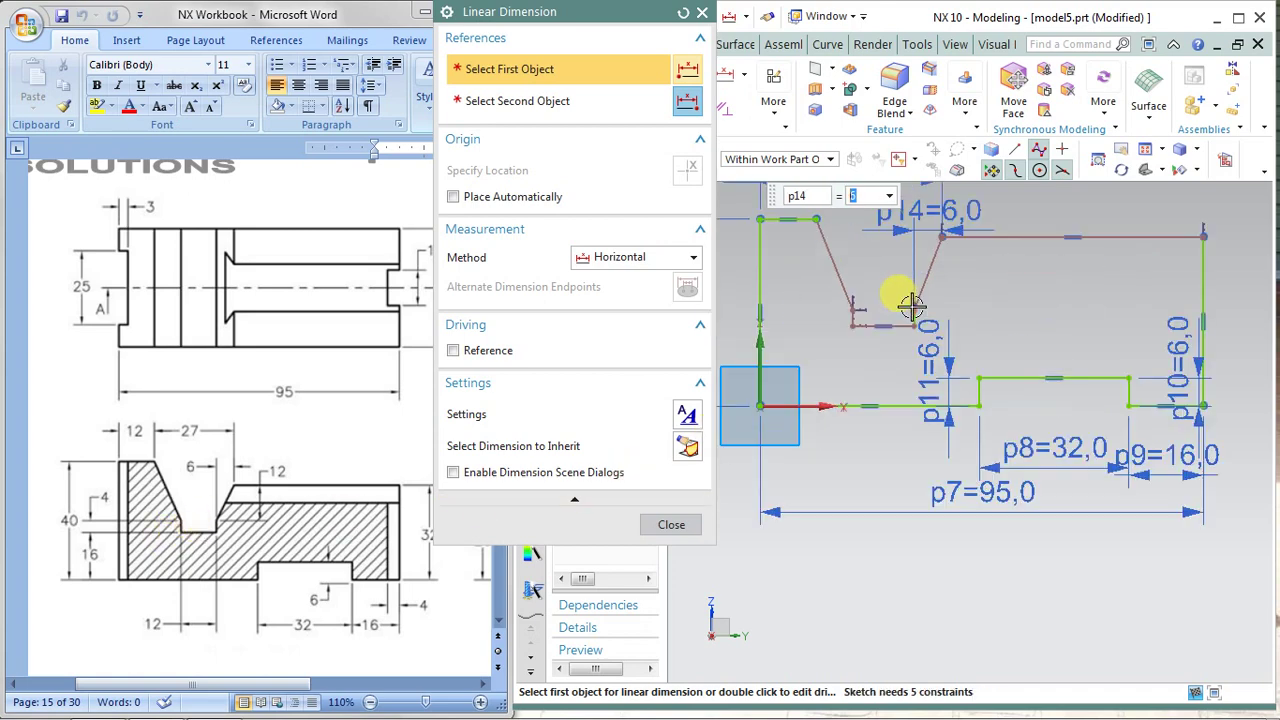
{"action": "scroll", "coordinate": [911, 305], "scroll_direction": "up", "scroll_amount": 2}
Step: Add a vertical 4 dimension (p15) to the groove's bottom step
{"action": "left_click", "coordinate": [913, 314]}
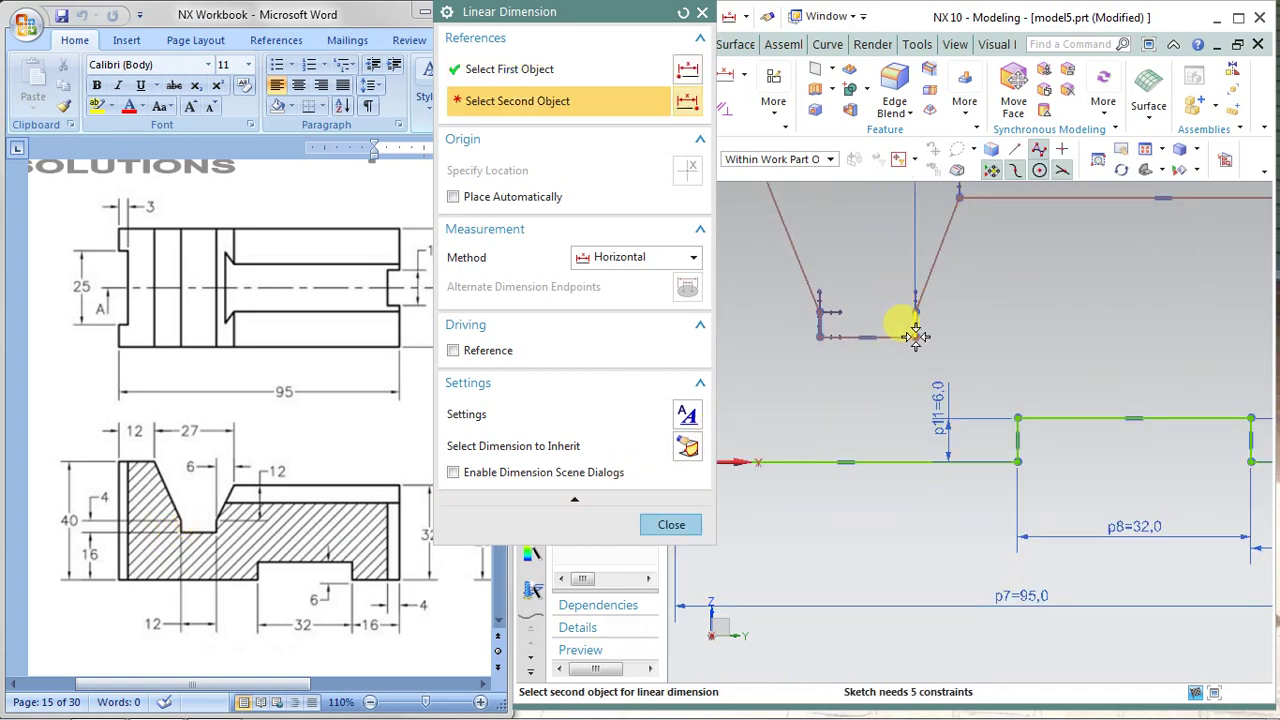
{"action": "left_click", "coordinate": [916, 336]}
{"action": "left_click", "coordinate": [628, 259]}
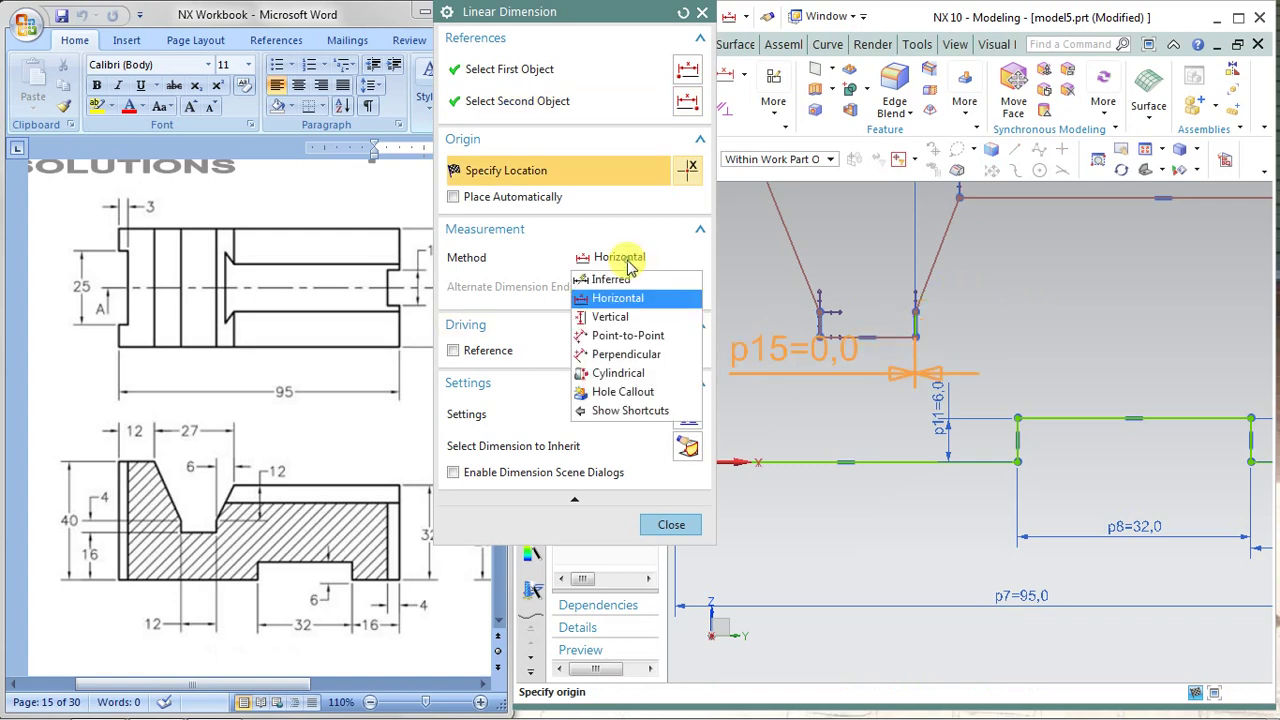
{"action": "left_click", "coordinate": [610, 317]}
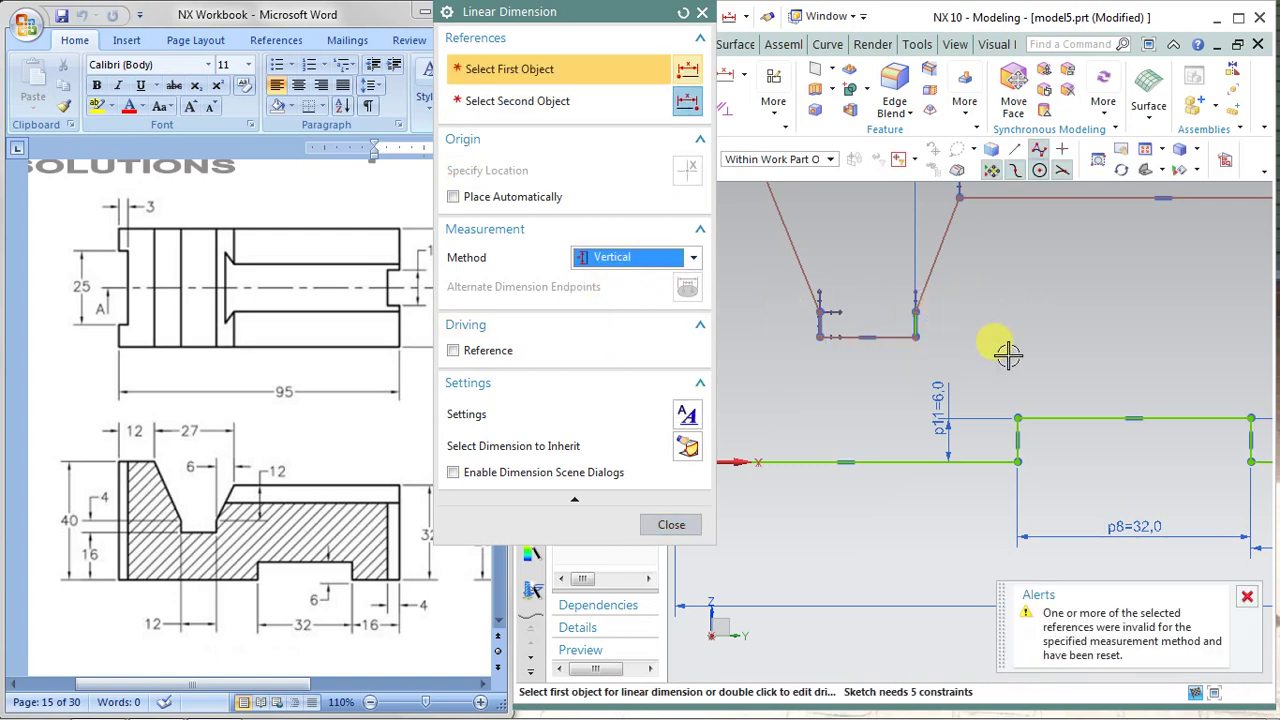
{"action": "left_click", "coordinate": [1247, 596]}
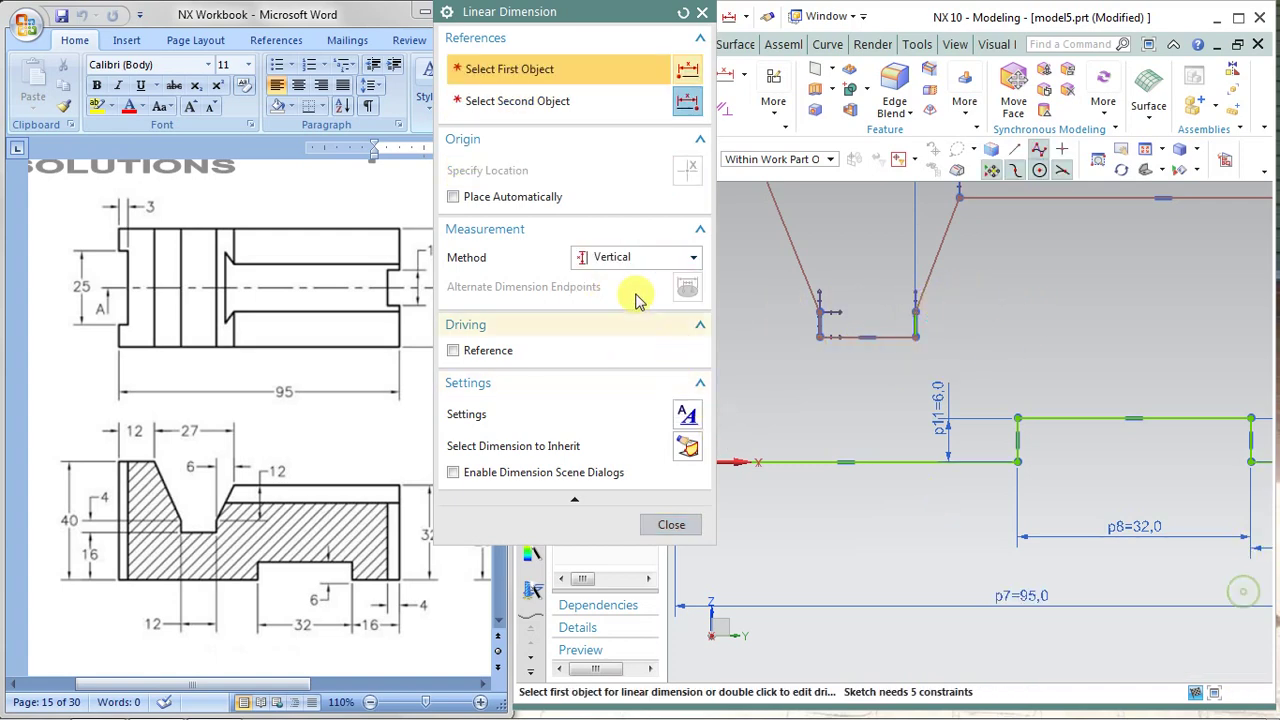
{"action": "left_click", "coordinate": [914, 309]}
{"action": "left_click", "coordinate": [937, 309]}
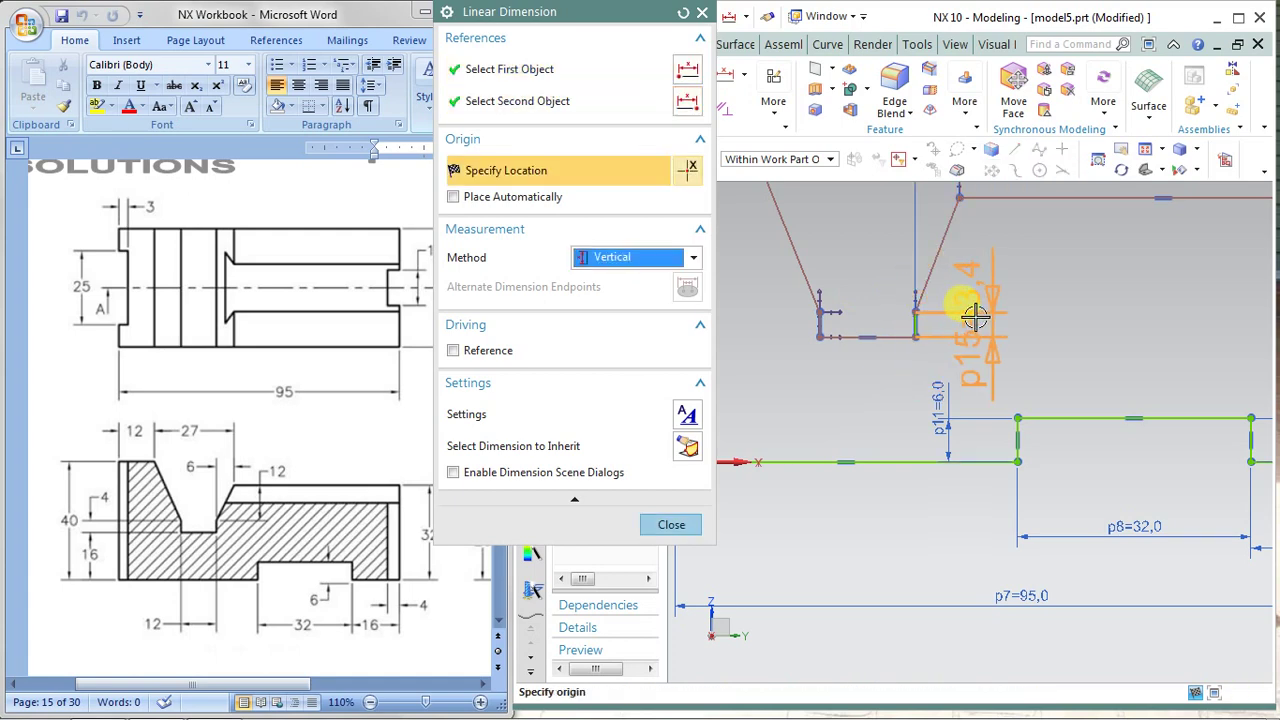
{"action": "left_click", "coordinate": [981, 317]}
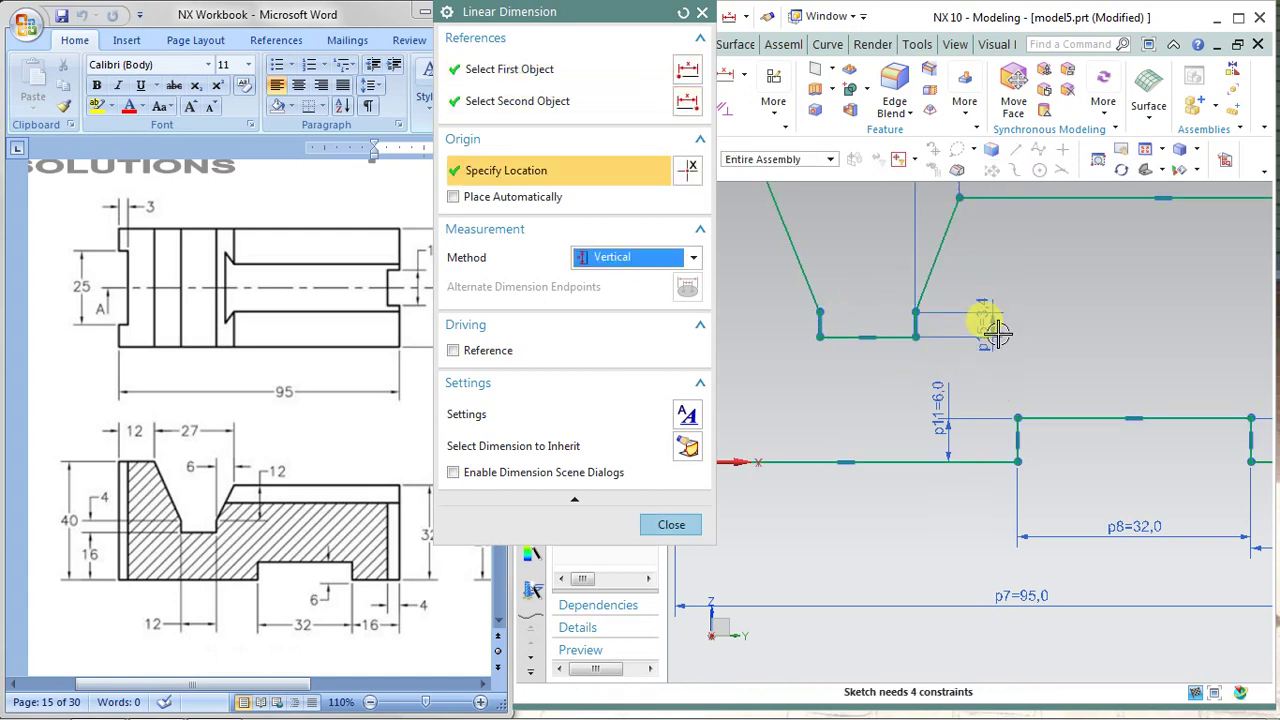
{"action": "left_click", "coordinate": [671, 524]}
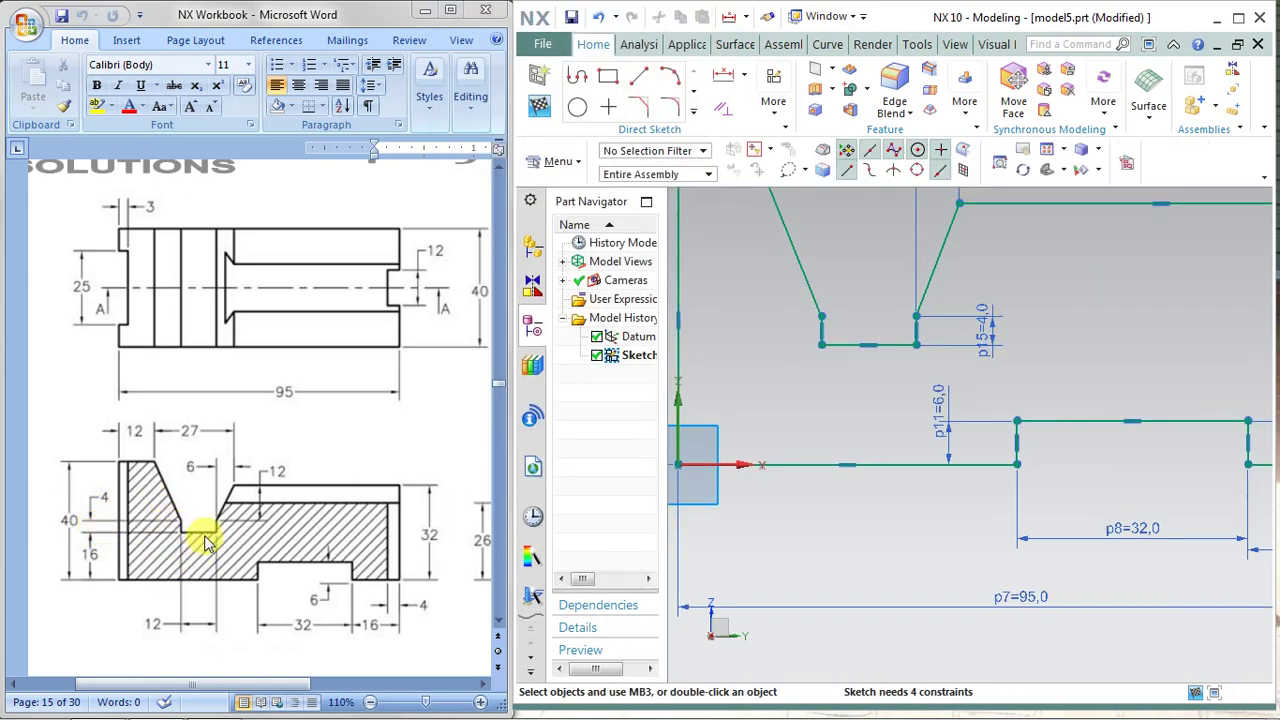
Step: Dimension the groove bottom 16 above the base line (p16)
{"action": "left_click", "coordinate": [744, 74]}
{"action": "left_click", "coordinate": [730, 103]}
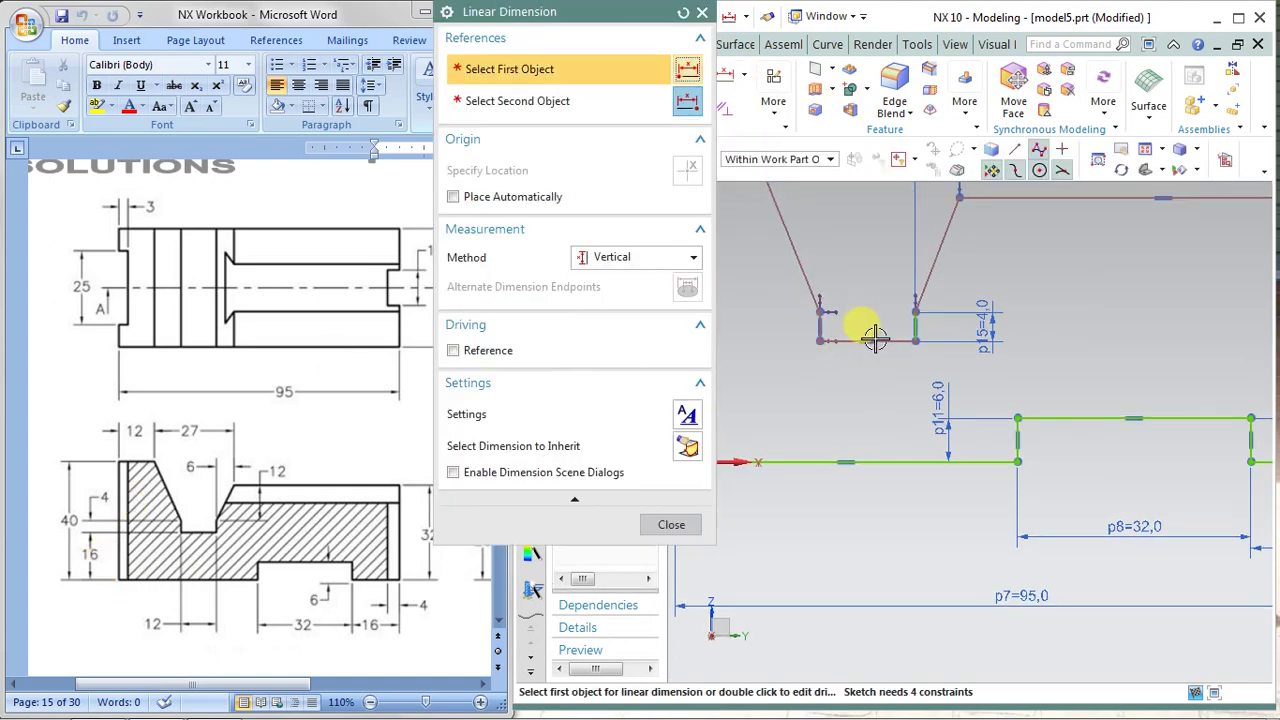
{"action": "left_click", "coordinate": [872, 341]}
{"action": "left_click", "coordinate": [858, 461]}
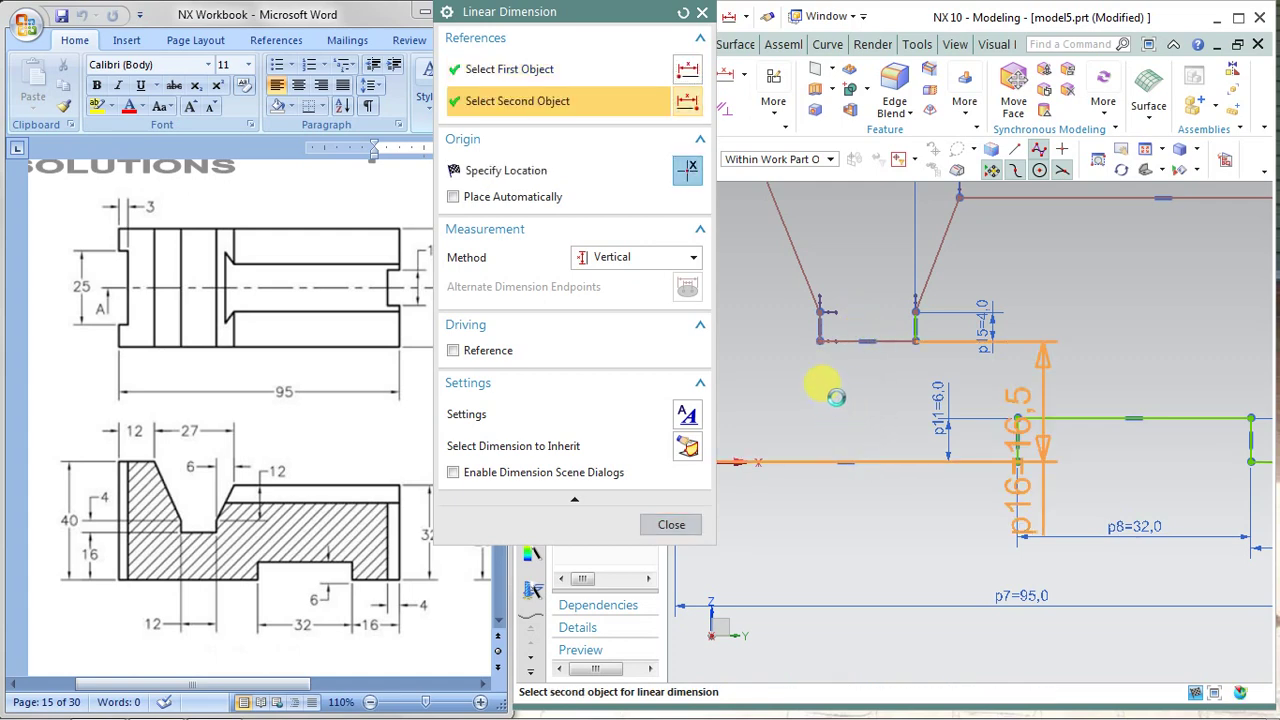
{"action": "left_click", "coordinate": [770, 385]}
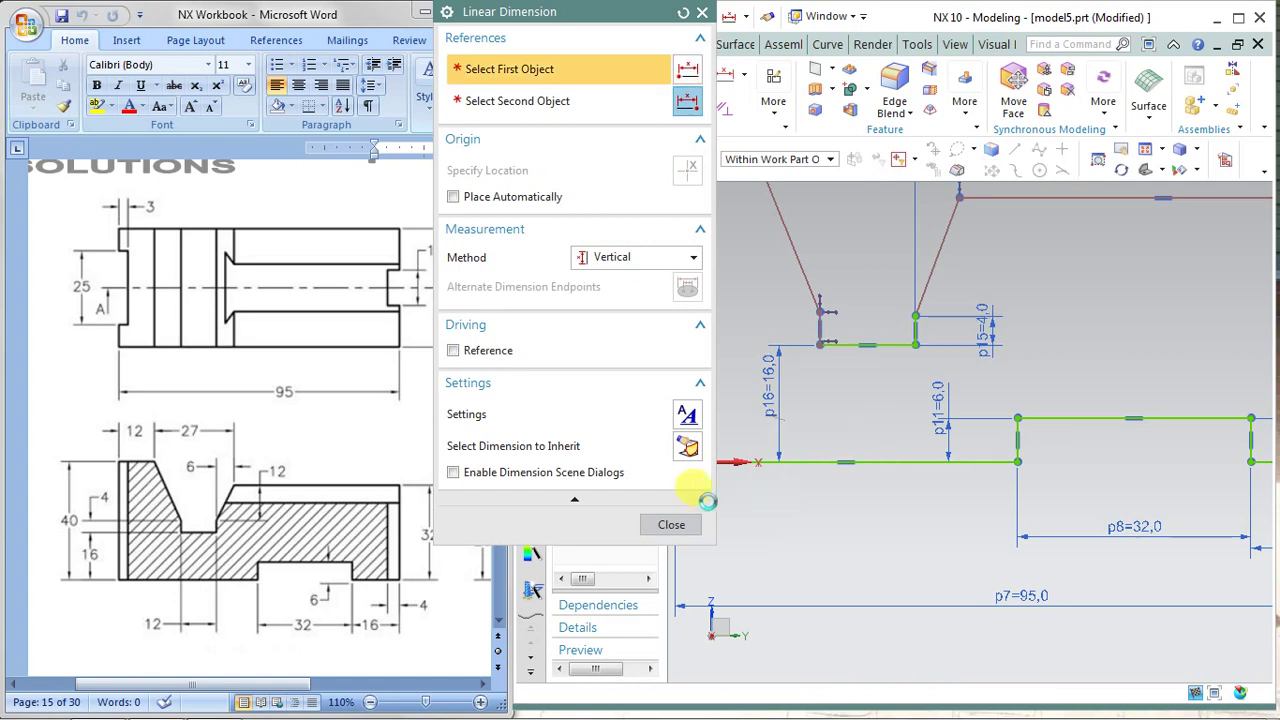
{"action": "left_click", "coordinate": [671, 524]}
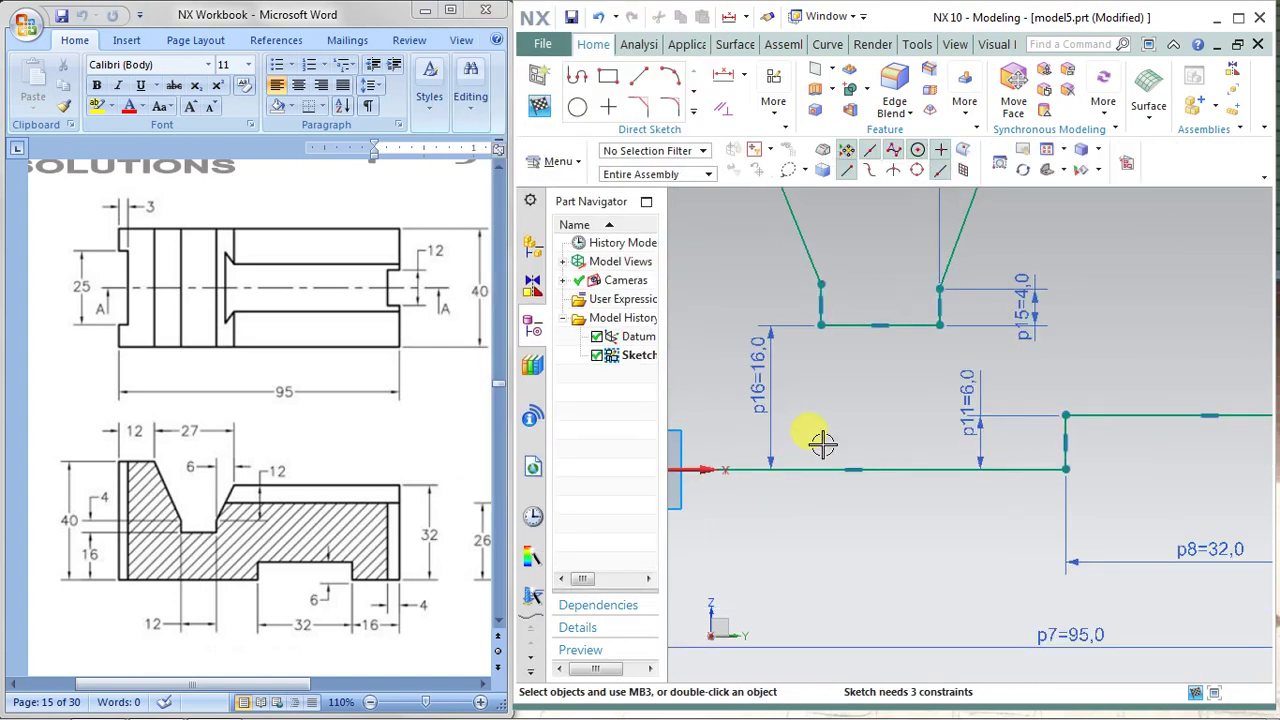
Step: Set the sketch's right-side height to 32 (p17) with a vertical dimension
{"action": "scroll", "coordinate": [822, 443], "scroll_direction": "up", "scroll_amount": 1}
{"action": "scroll", "coordinate": [822, 443], "scroll_direction": "up", "scroll_amount": 1}
{"action": "scroll", "coordinate": [822, 443], "scroll_direction": "up", "scroll_amount": 1}
{"action": "scroll", "coordinate": [822, 443], "scroll_direction": "down", "scroll_amount": 1}
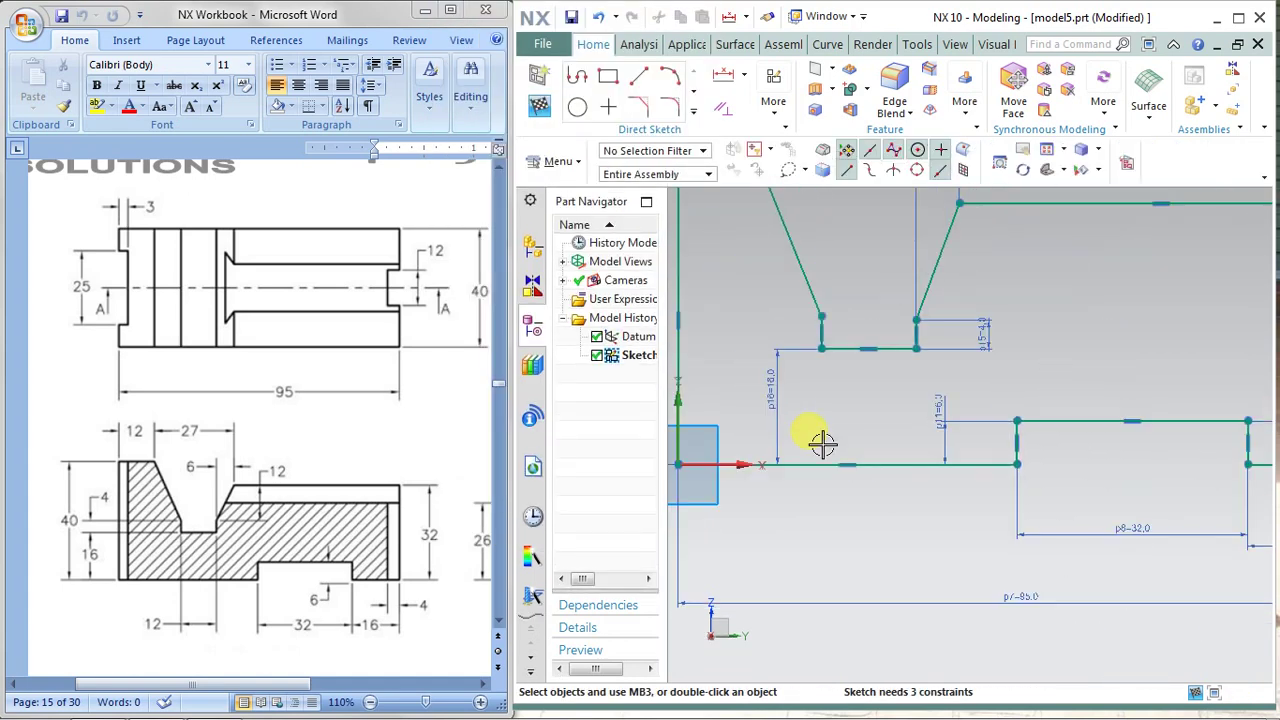
{"action": "scroll", "coordinate": [822, 443], "scroll_direction": "down", "scroll_amount": 1}
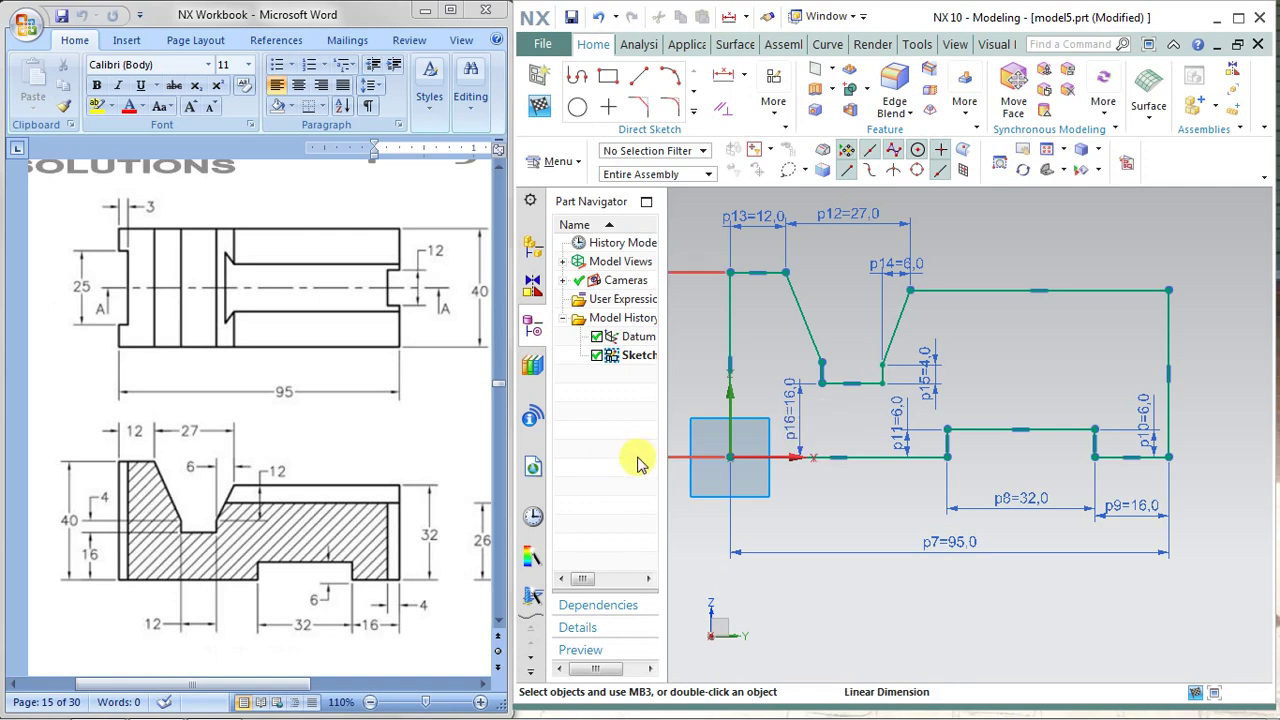
{"action": "left_click", "coordinate": [744, 75]}
{"action": "left_click", "coordinate": [752, 120]}
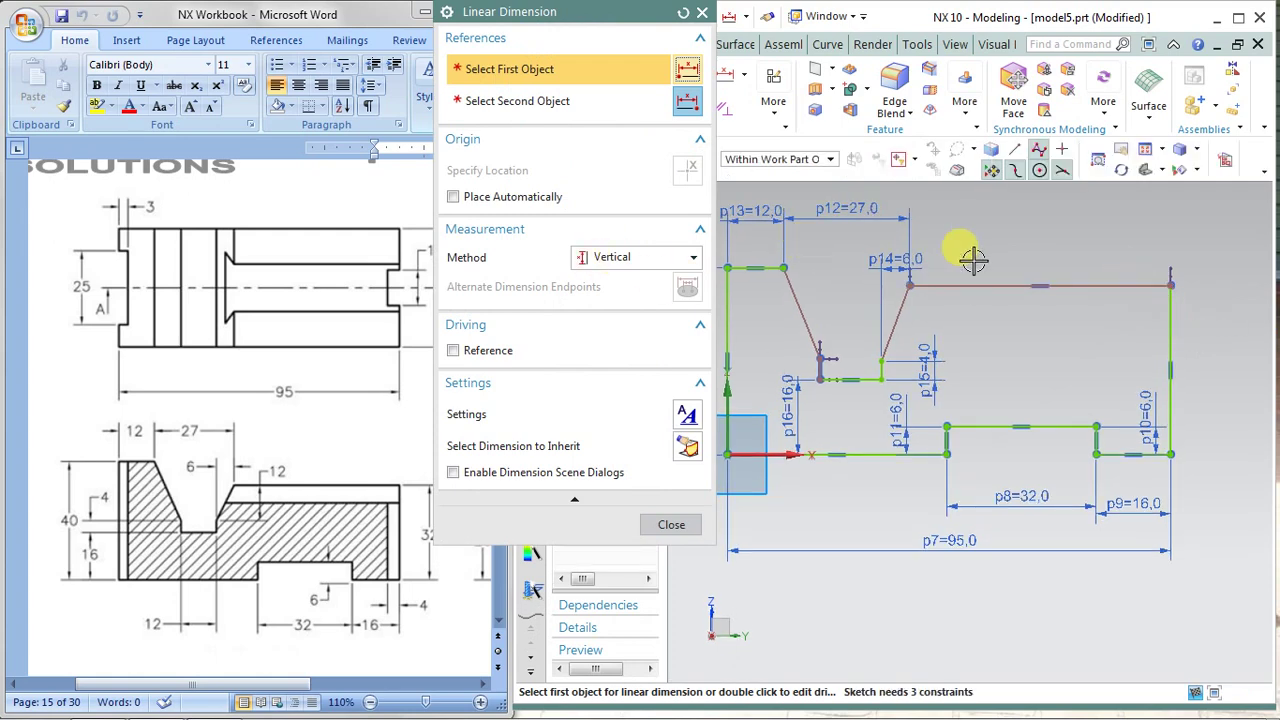
{"action": "left_click", "coordinate": [1107, 287]}
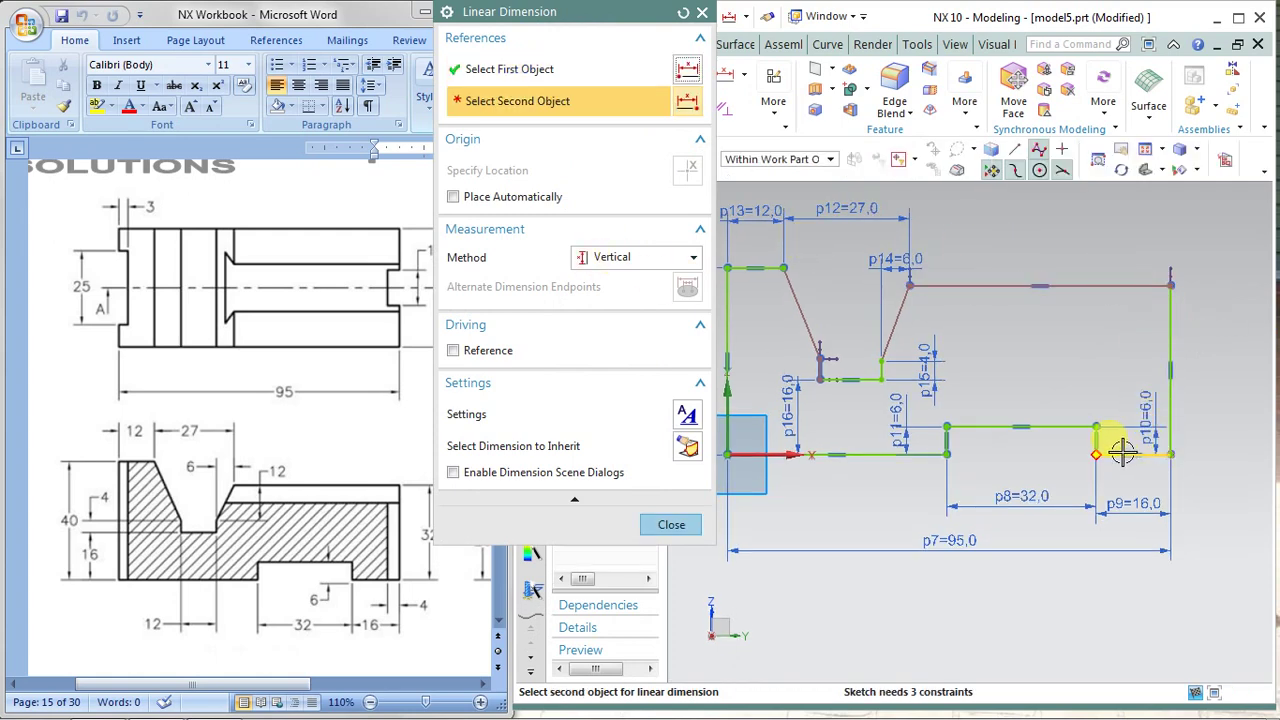
{"action": "left_click", "coordinate": [1128, 453]}
{"action": "left_click", "coordinate": [1224, 378]}
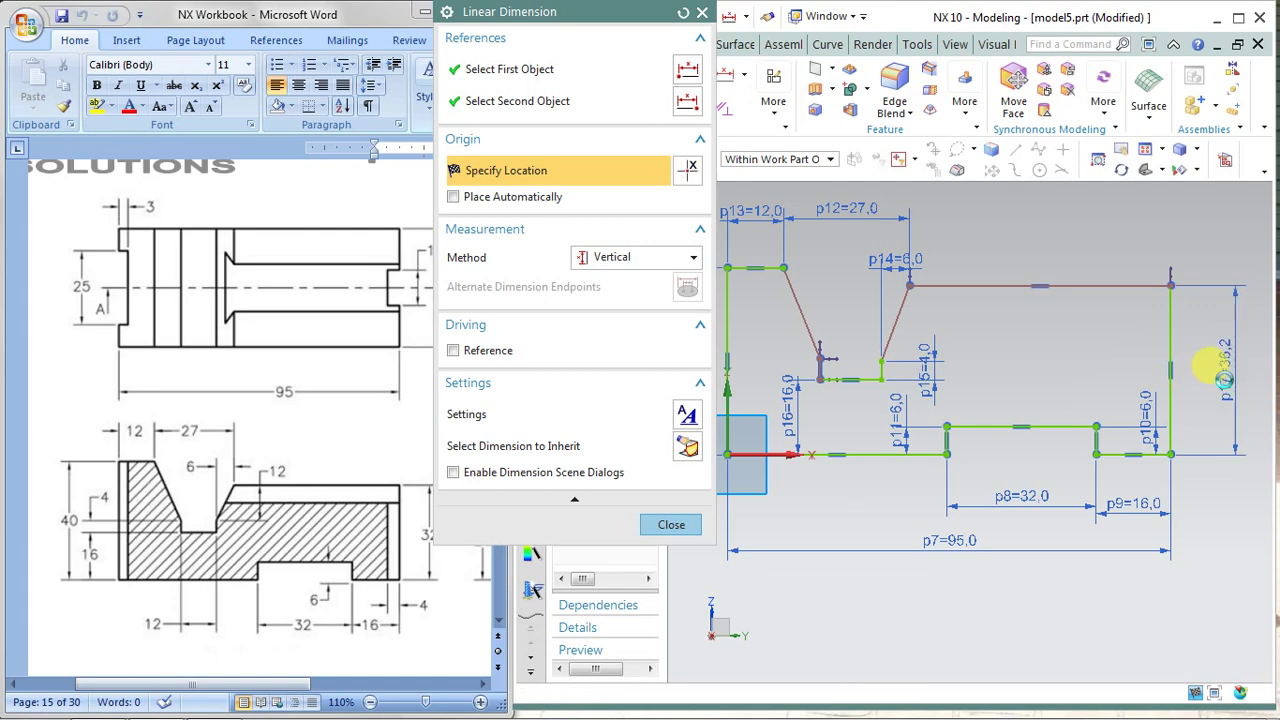
{"action": "type", "text": "32"}
{"action": "key", "text": "Return"}
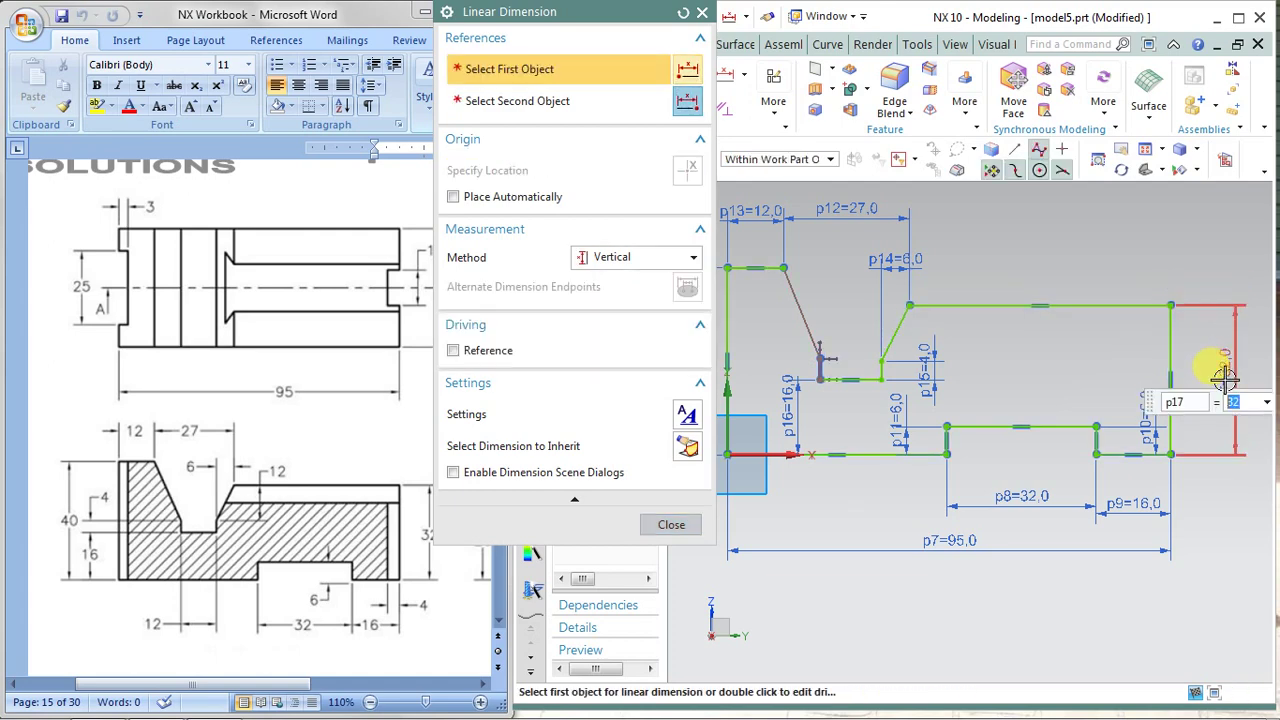
{"action": "left_click", "coordinate": [671, 524]}
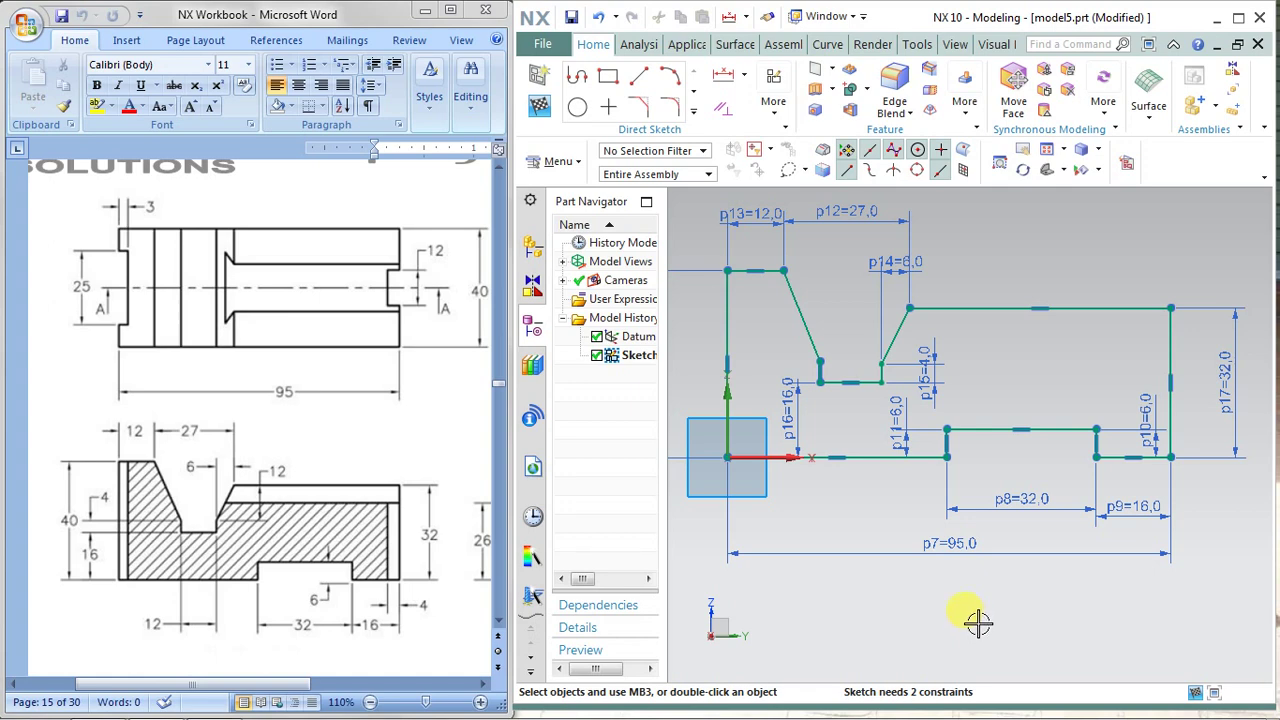
Step: Zoom out over the sketch and start another linear dimension
{"action": "scroll", "coordinate": [870, 537], "scroll_direction": "up", "scroll_amount": 1}
{"action": "scroll", "coordinate": [870, 537], "scroll_direction": "down", "scroll_amount": 2}
{"action": "scroll", "coordinate": [868, 535], "scroll_direction": "down", "scroll_amount": 1}
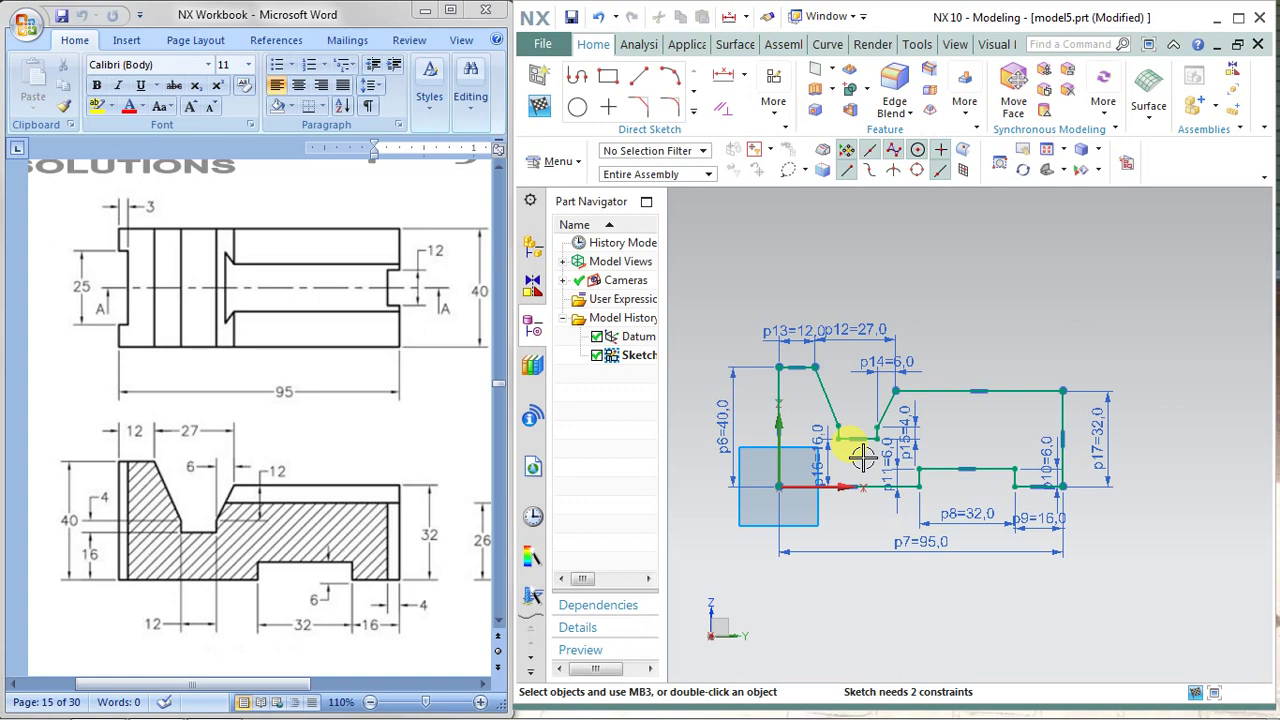
{"action": "scroll", "coordinate": [862, 456], "scroll_direction": "down", "scroll_amount": 1}
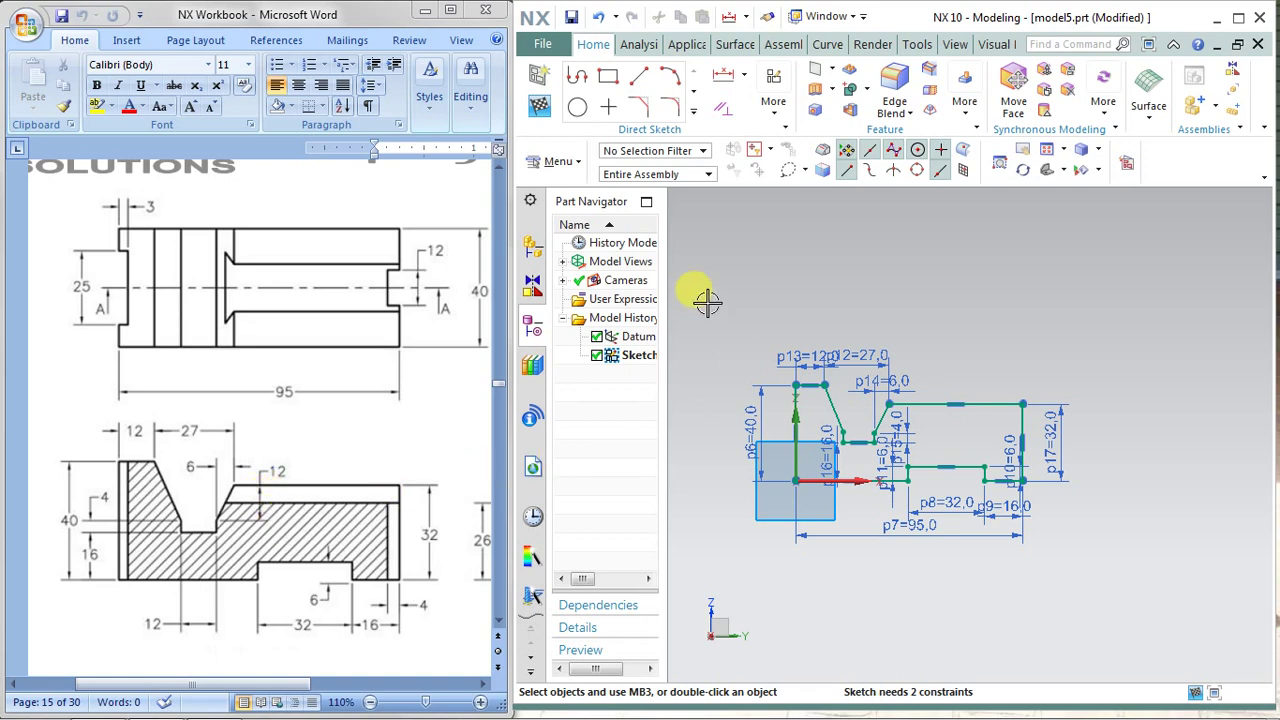
{"action": "left_click", "coordinate": [748, 84]}
{"action": "left_click", "coordinate": [760, 120]}
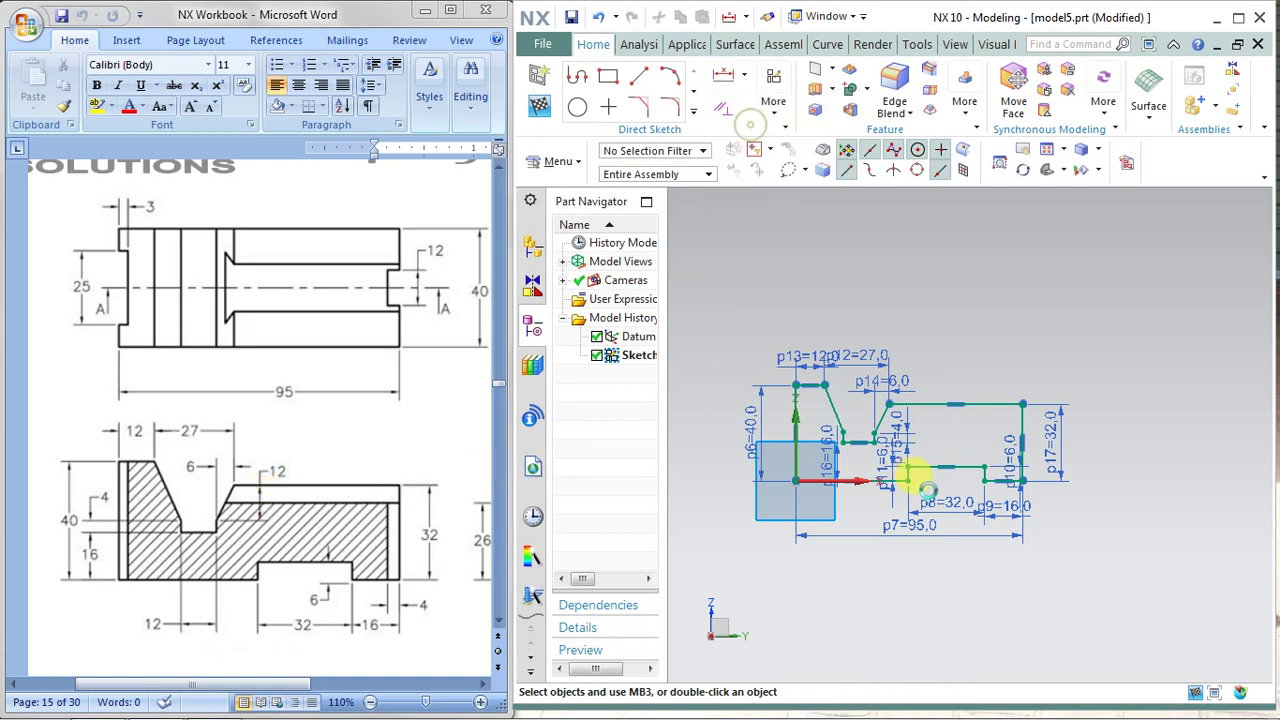
{"action": "scroll", "coordinate": [886, 415], "scroll_direction": "down", "scroll_amount": 1}
{"action": "scroll", "coordinate": [886, 420], "scroll_direction": "up", "scroll_amount": 4}
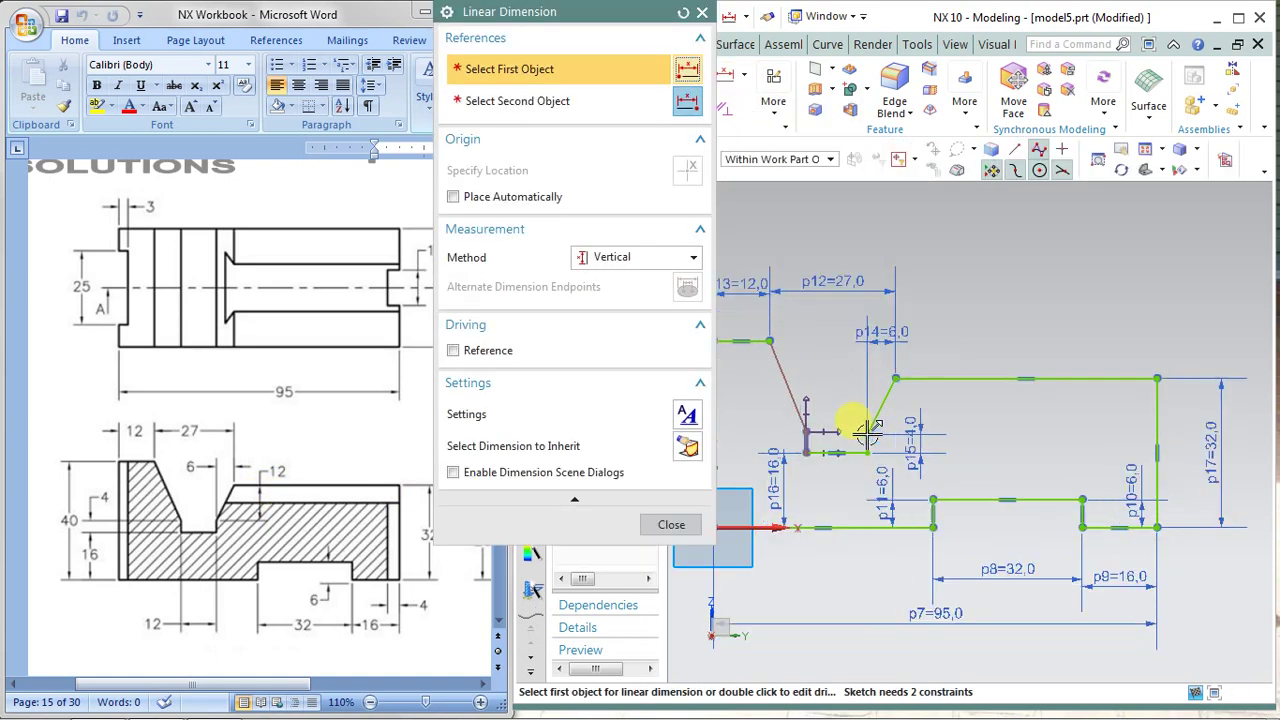
{"action": "left_click", "coordinate": [868, 428]}
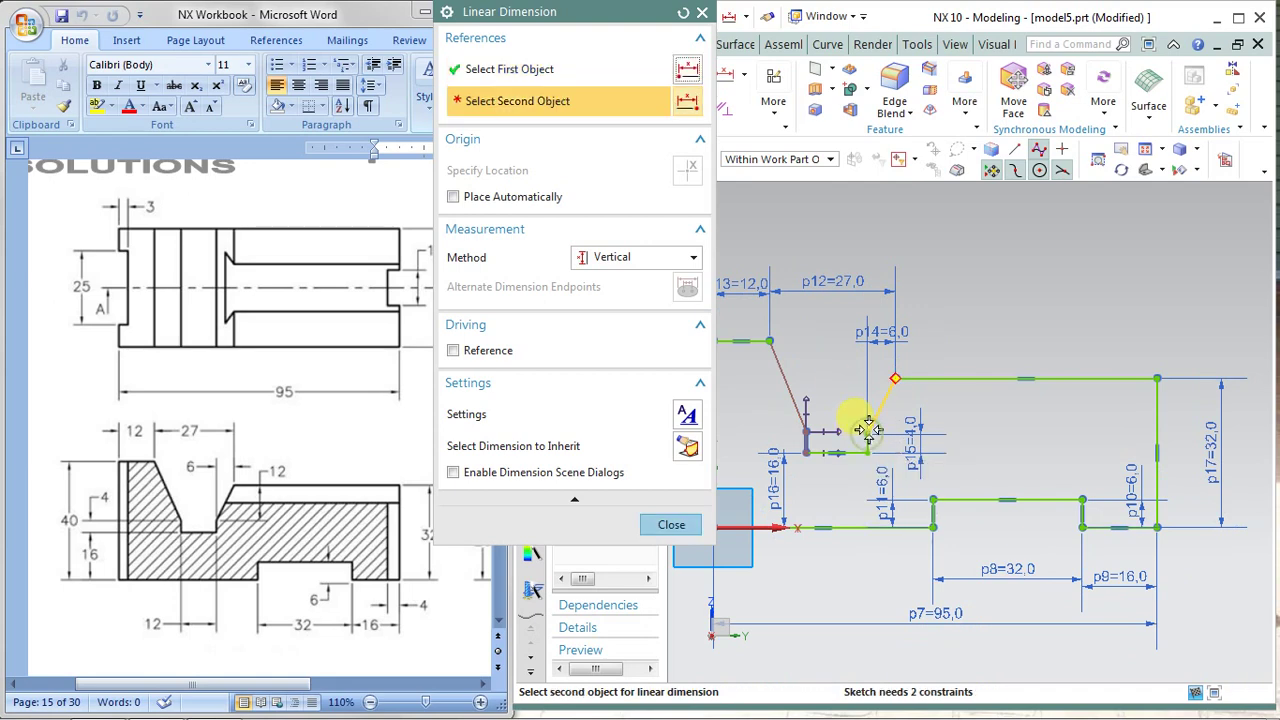
{"action": "left_click", "coordinate": [955, 378]}
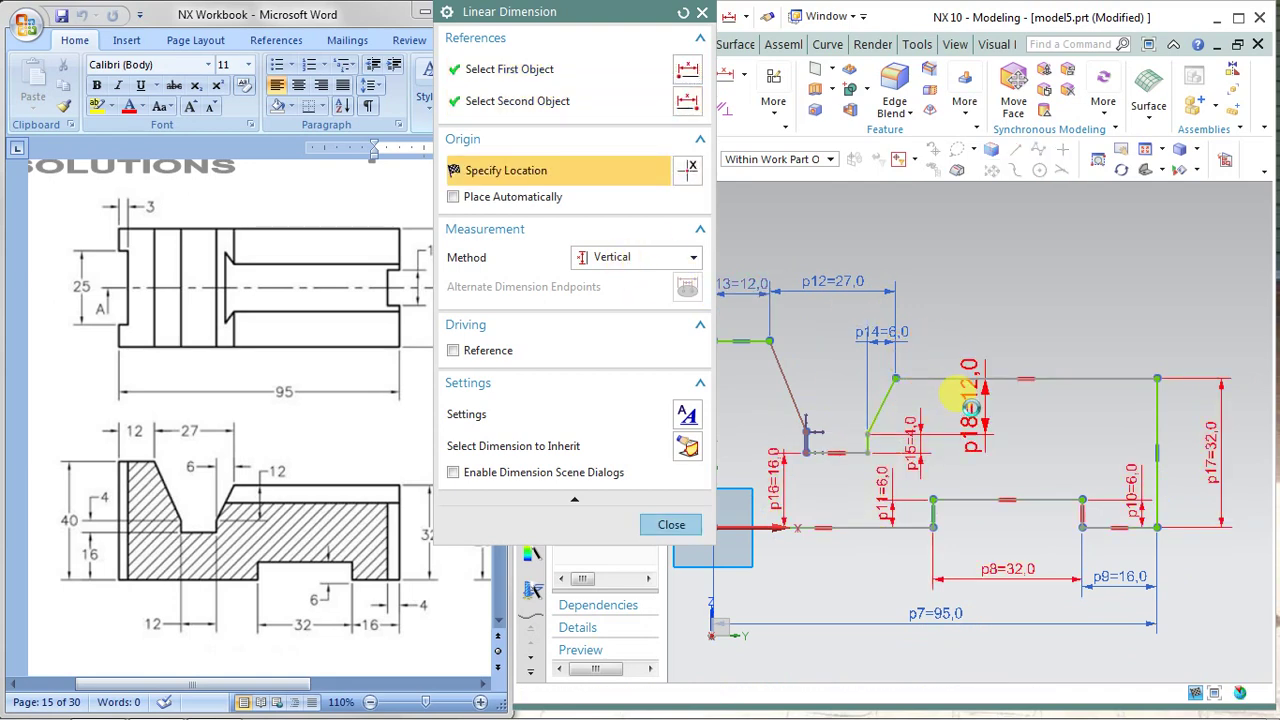
{"action": "left_click", "coordinate": [958, 397]}
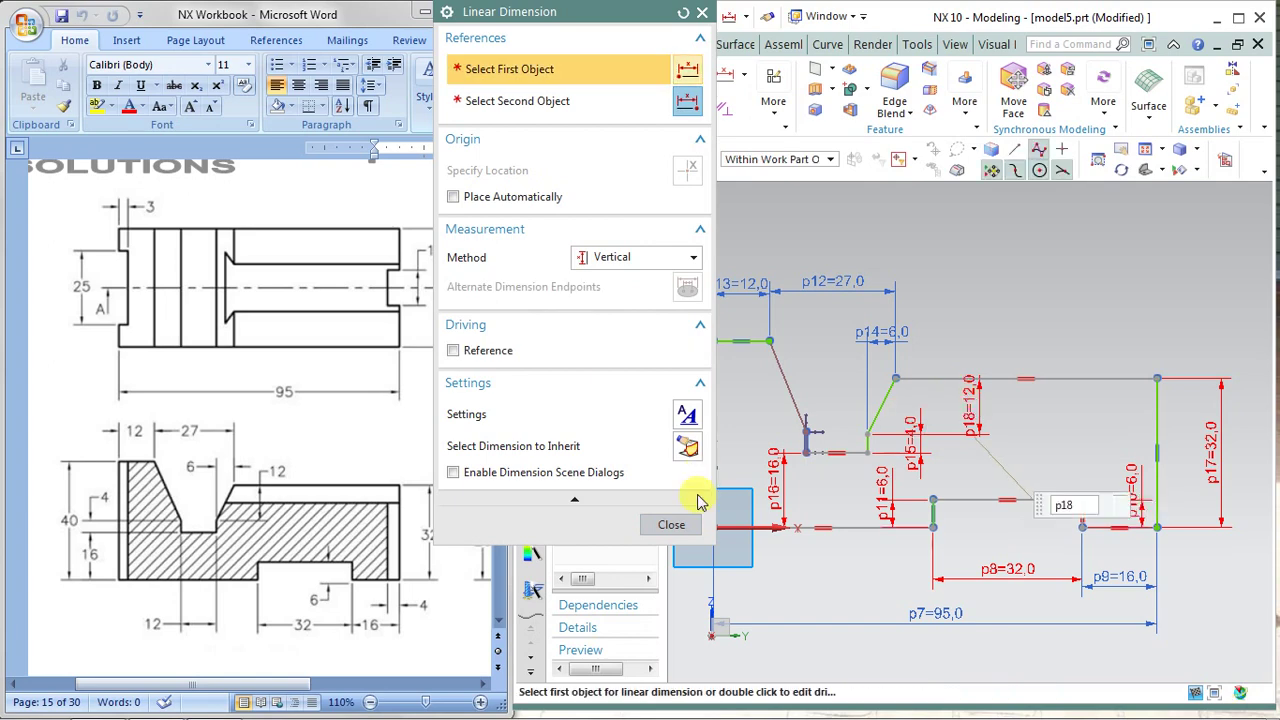
{"action": "left_click", "coordinate": [688, 528]}
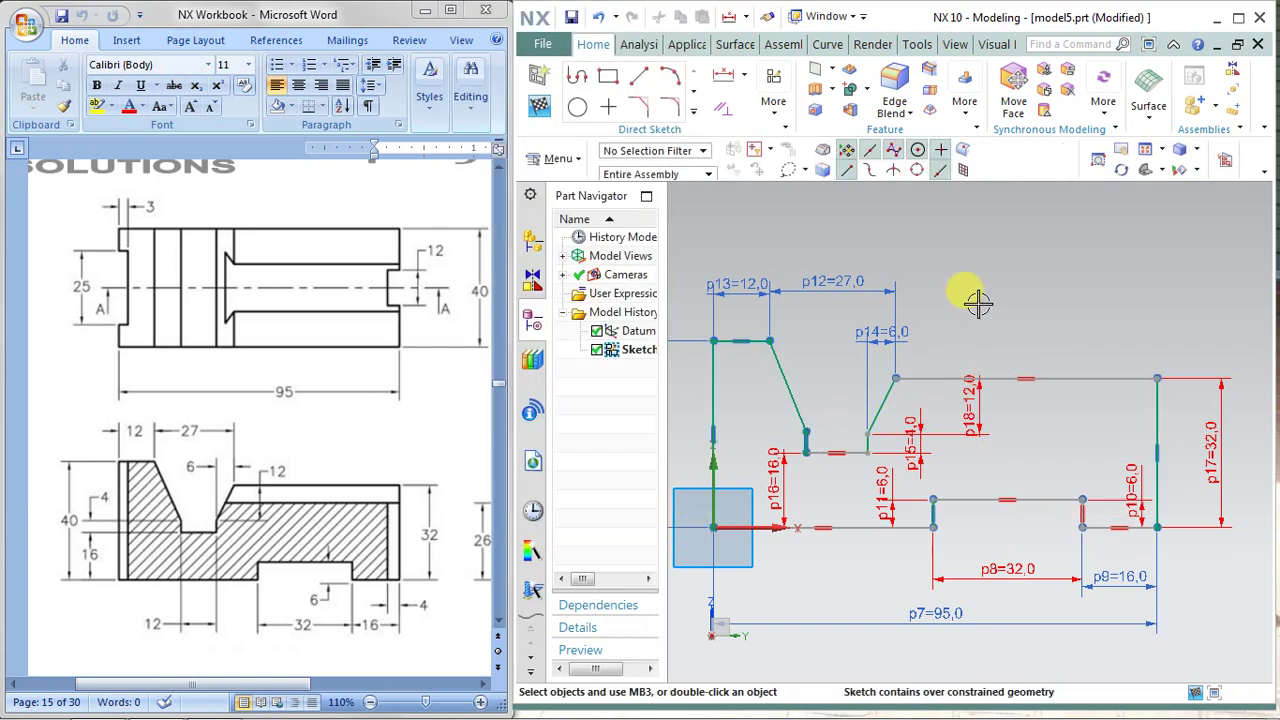
{"action": "left_click", "coordinate": [598, 16]}
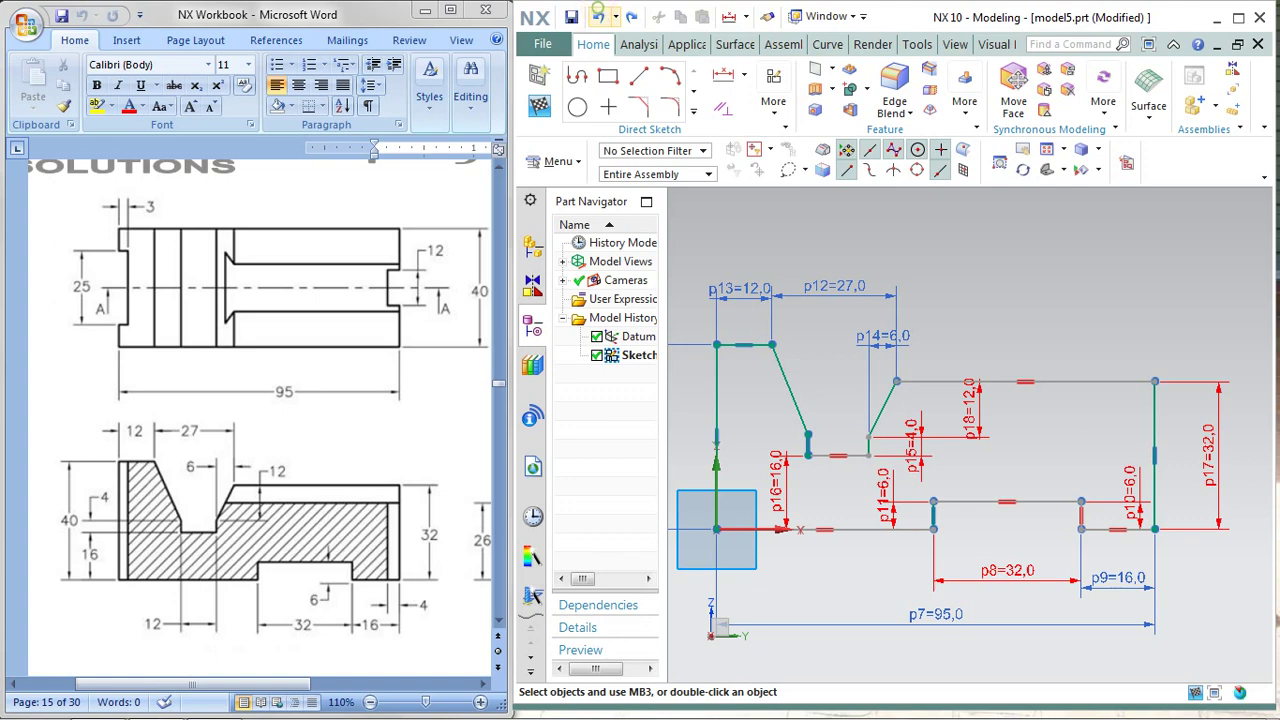
{"action": "left_click", "coordinate": [598, 16]}
{"action": "right_click", "coordinate": [955, 247]}
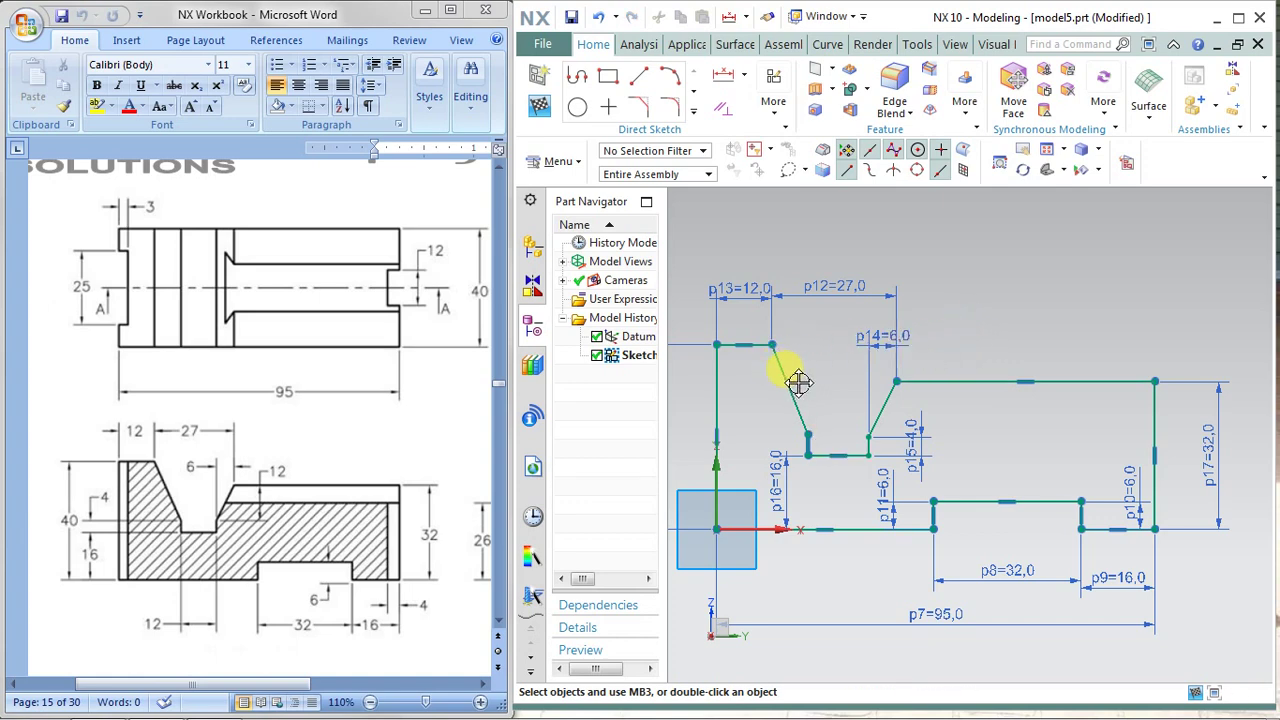
{"action": "left_click_drag", "start_coordinate": [787, 383], "coordinate": [805, 366]}
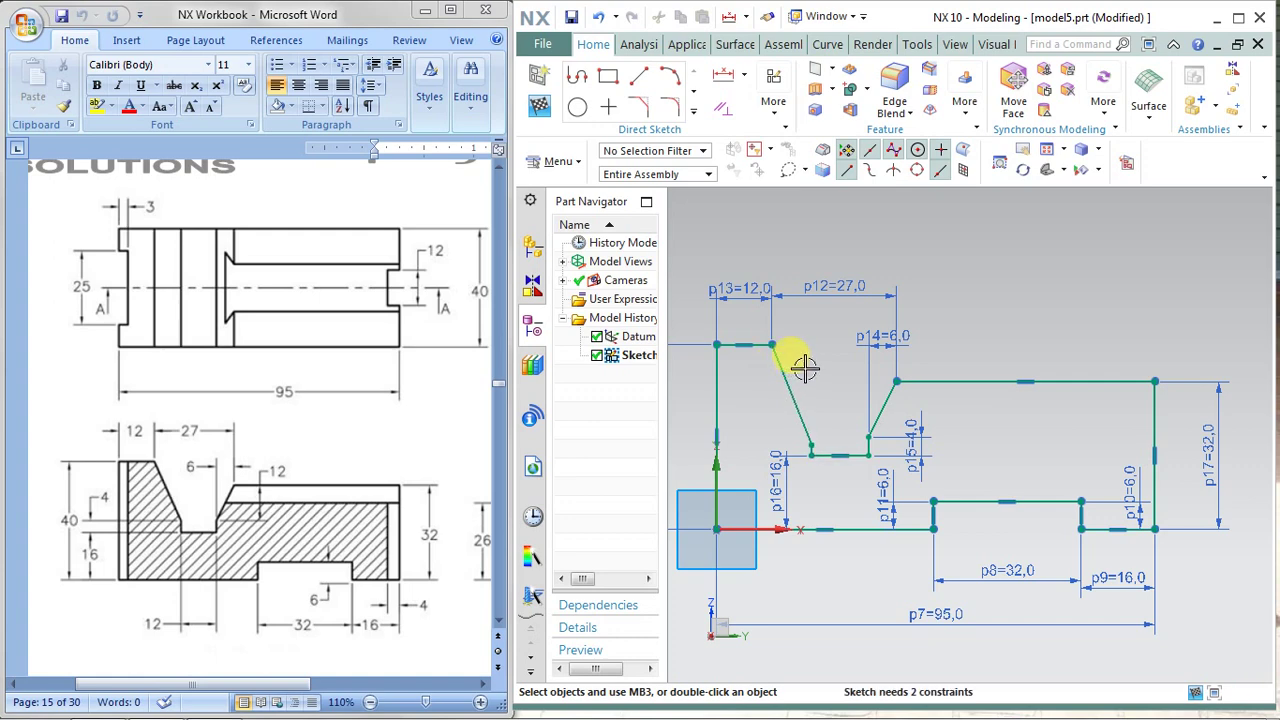
Step: Dimension the groove bottom horizontally at 12 (p18)
{"action": "left_click", "coordinate": [745, 76]}
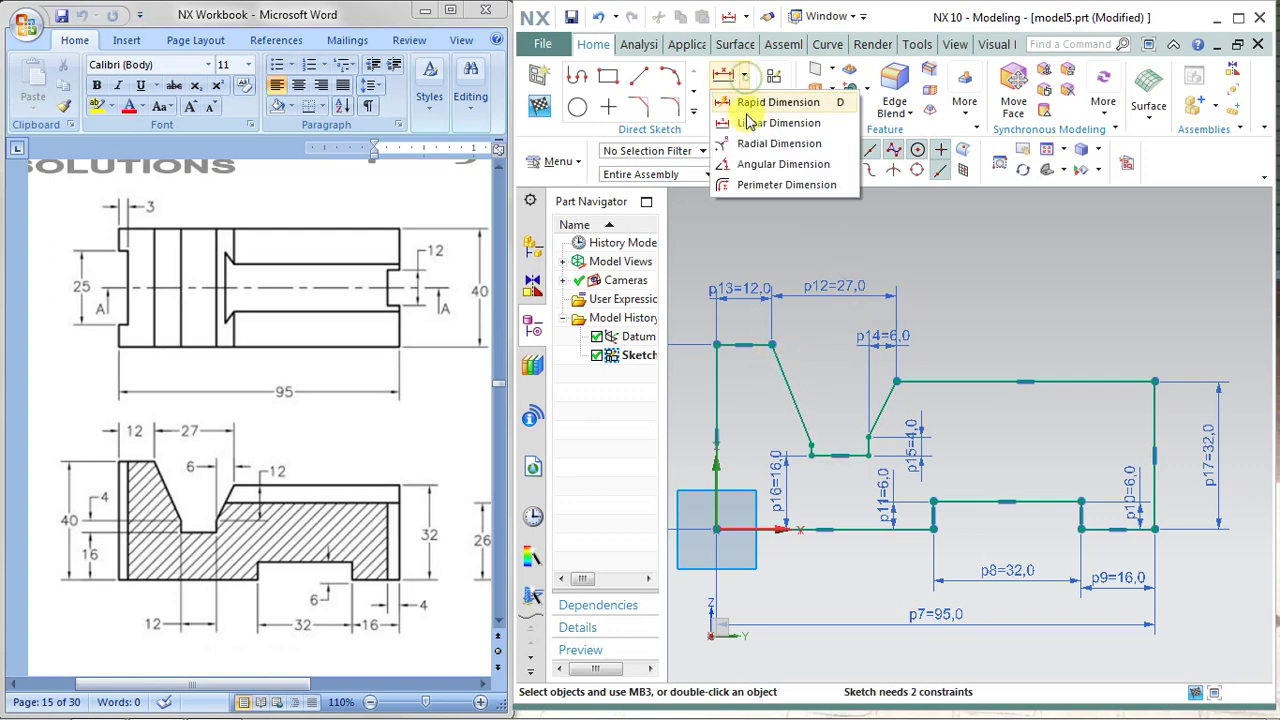
{"action": "left_click", "coordinate": [771, 117]}
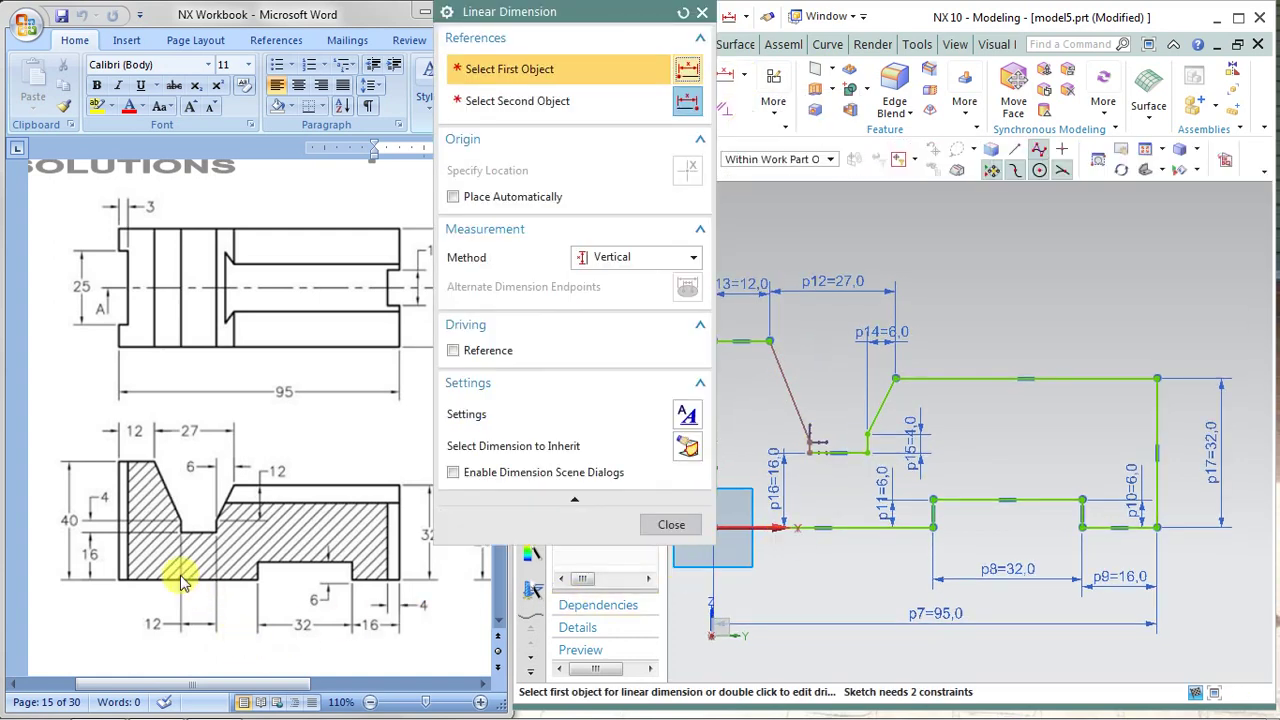
{"action": "left_click", "coordinate": [651, 257]}
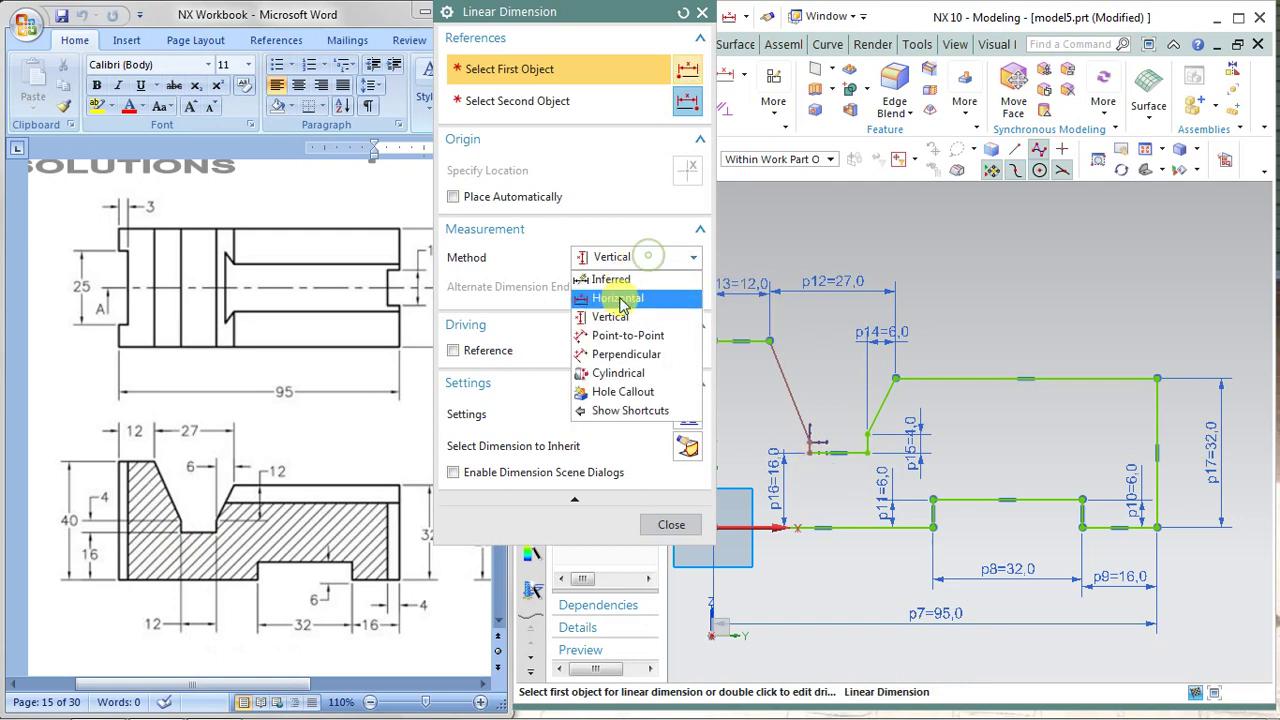
{"action": "left_click", "coordinate": [618, 298]}
{"action": "left_click", "coordinate": [866, 452]}
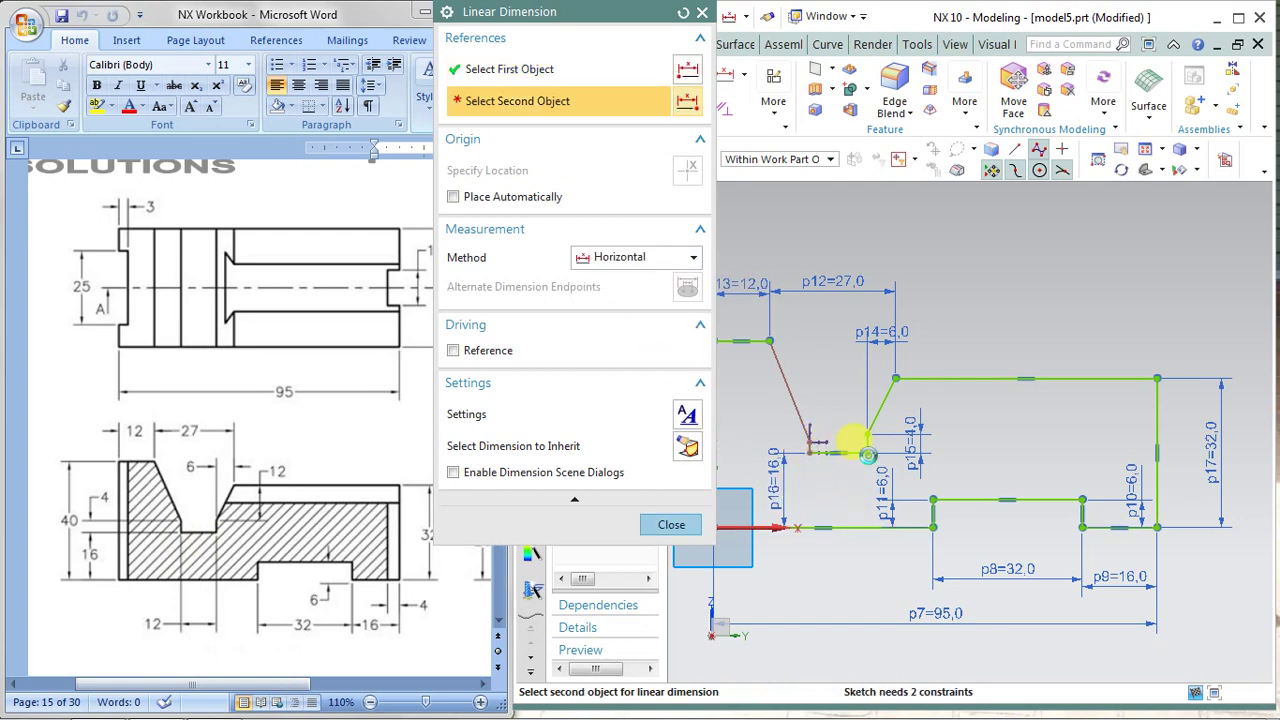
{"action": "left_click", "coordinate": [812, 451]}
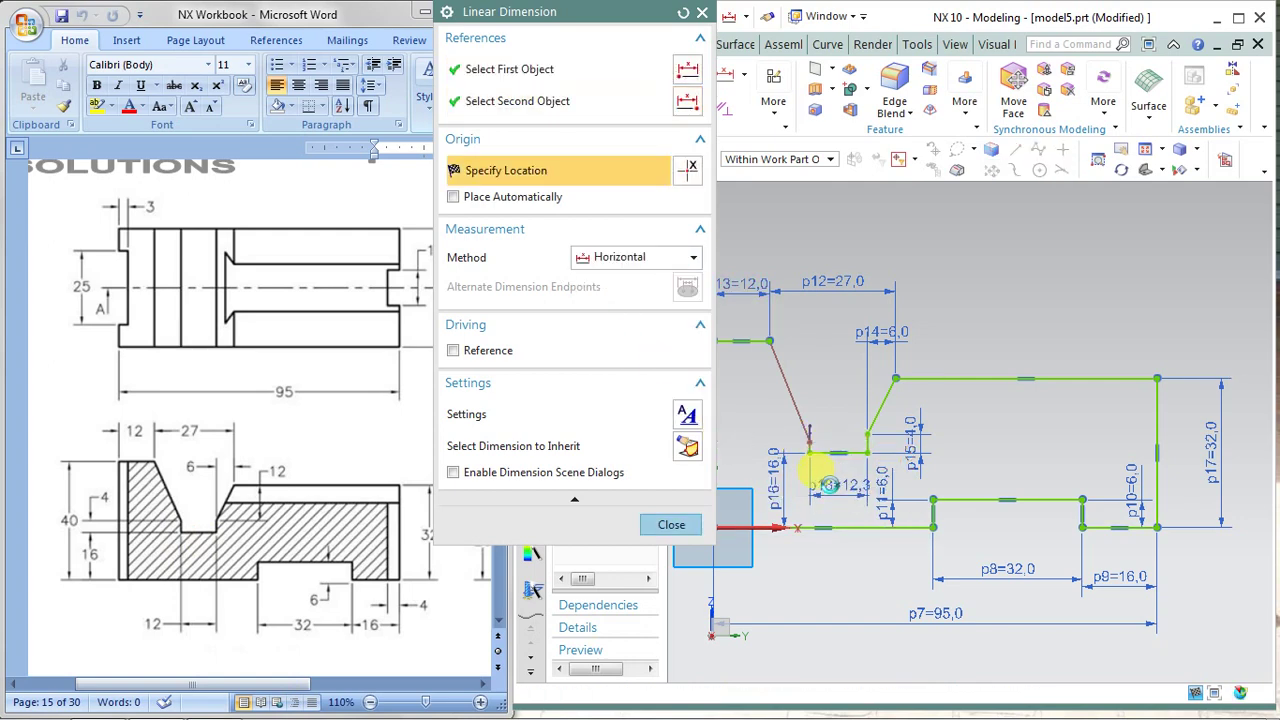
{"action": "left_click", "coordinate": [816, 472]}
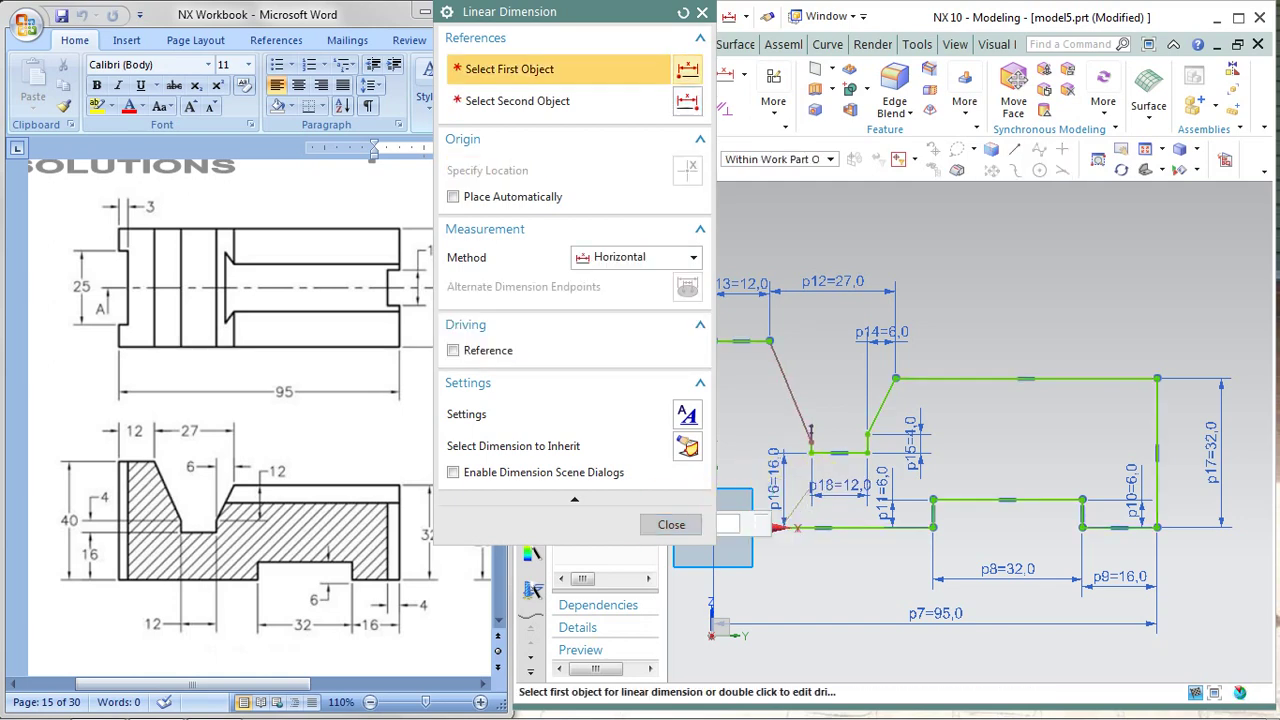
{"action": "left_click", "coordinate": [665, 528]}
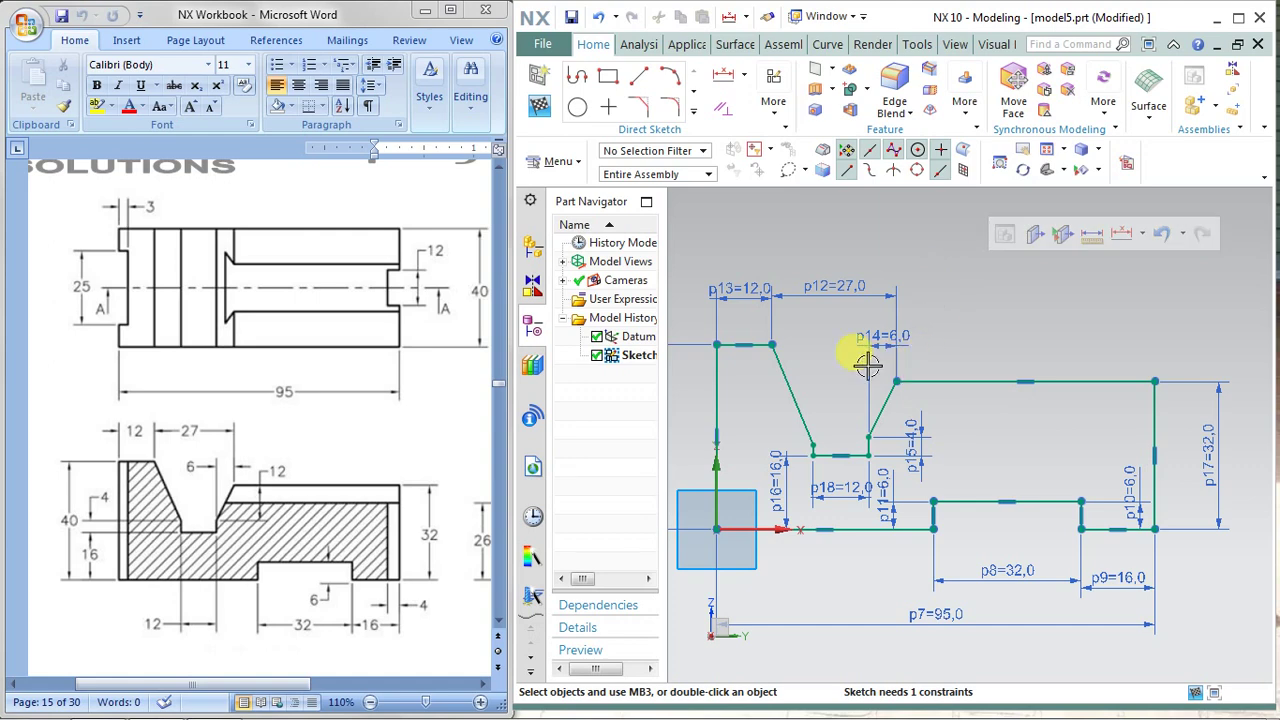
Step: Select sketch corners and edges to check what remains unconstrained
{"action": "left_click", "coordinate": [772, 344]}
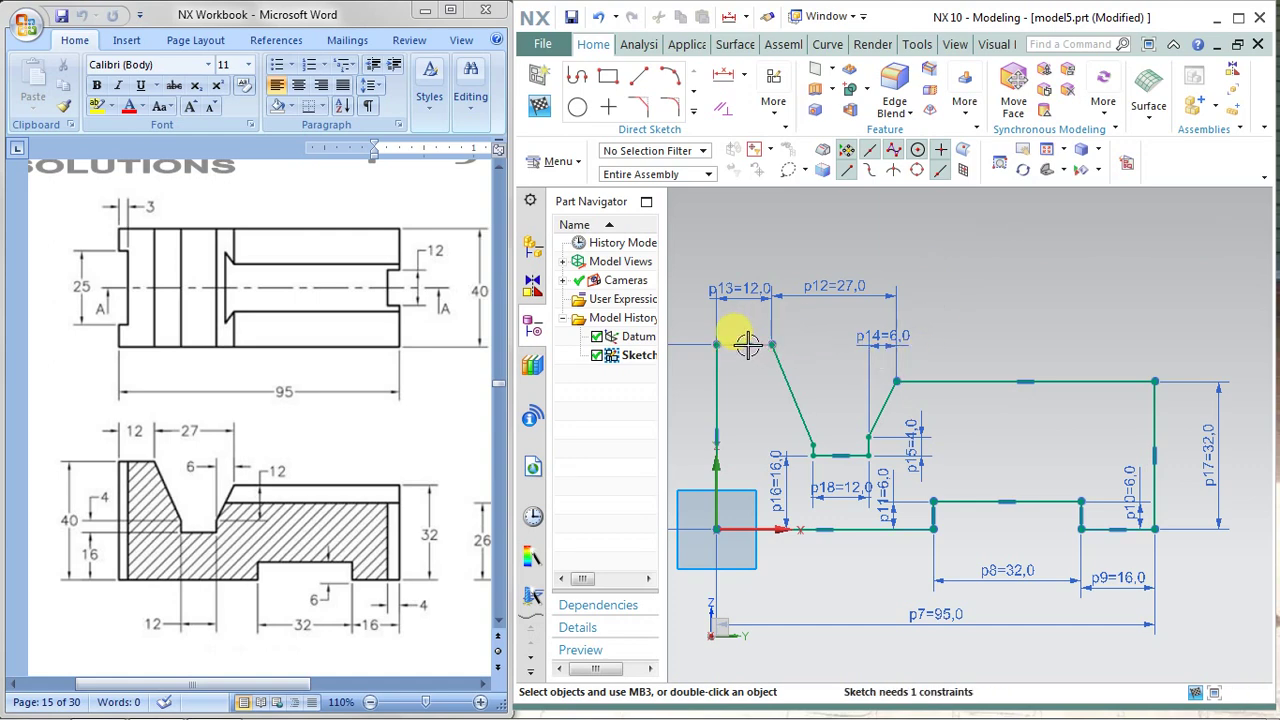
{"action": "left_click", "coordinate": [699, 396]}
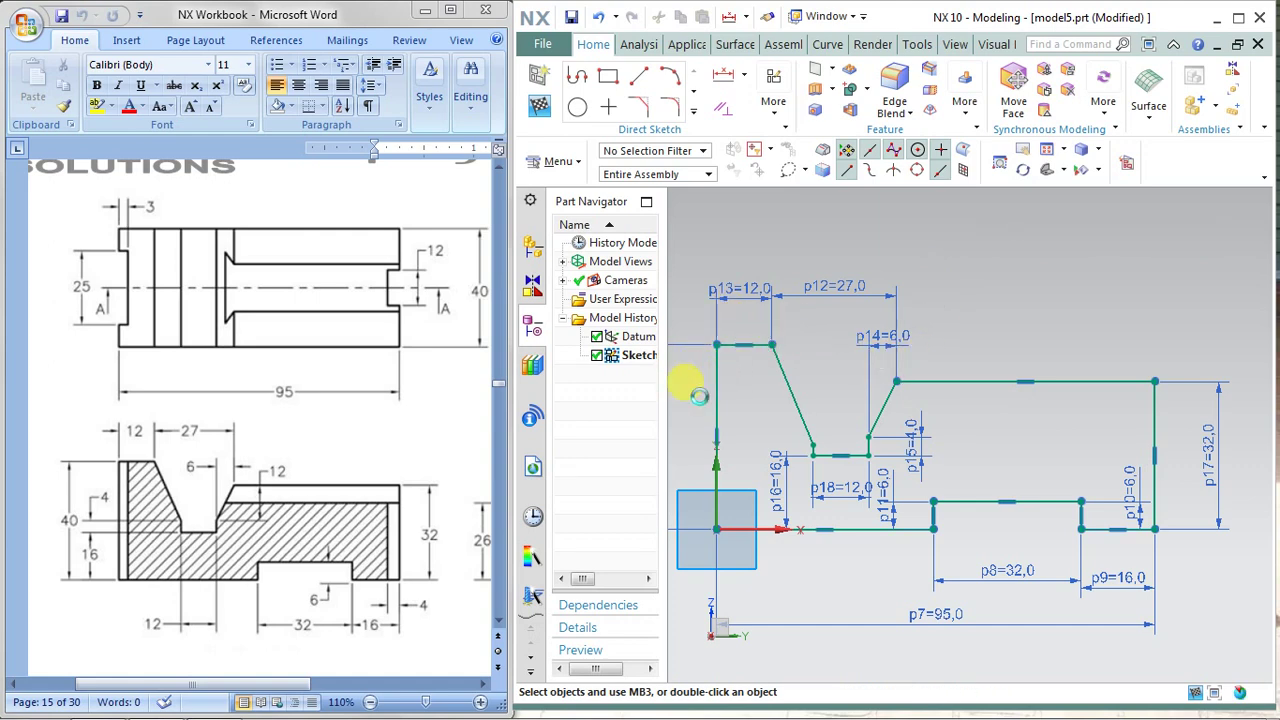
{"action": "left_click", "coordinate": [838, 531]}
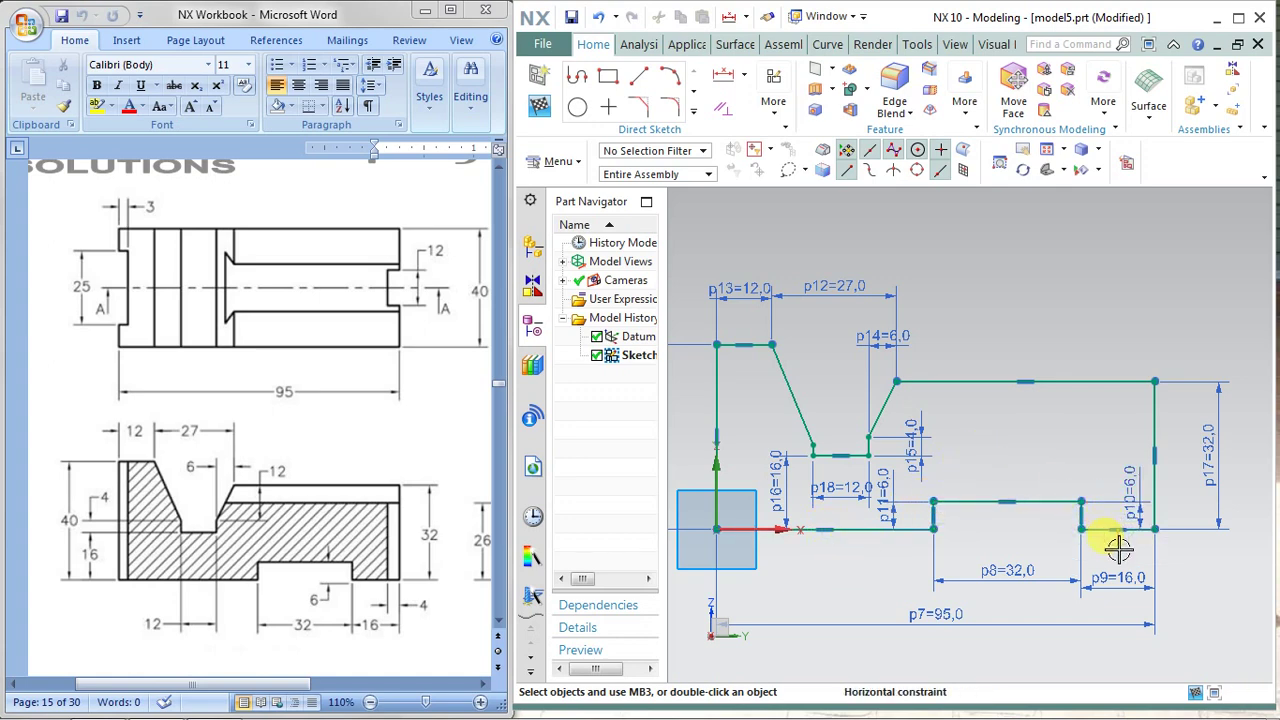
{"action": "left_click", "coordinate": [1155, 474]}
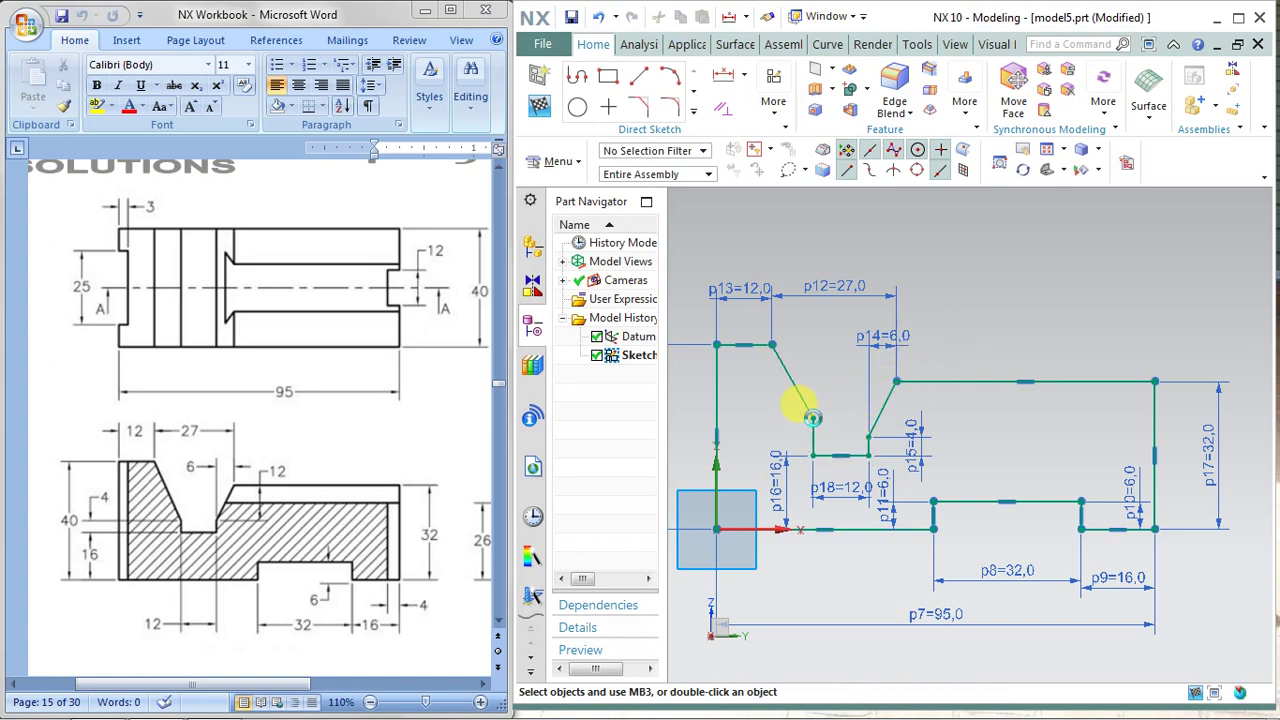
{"action": "left_click", "coordinate": [813, 418]}
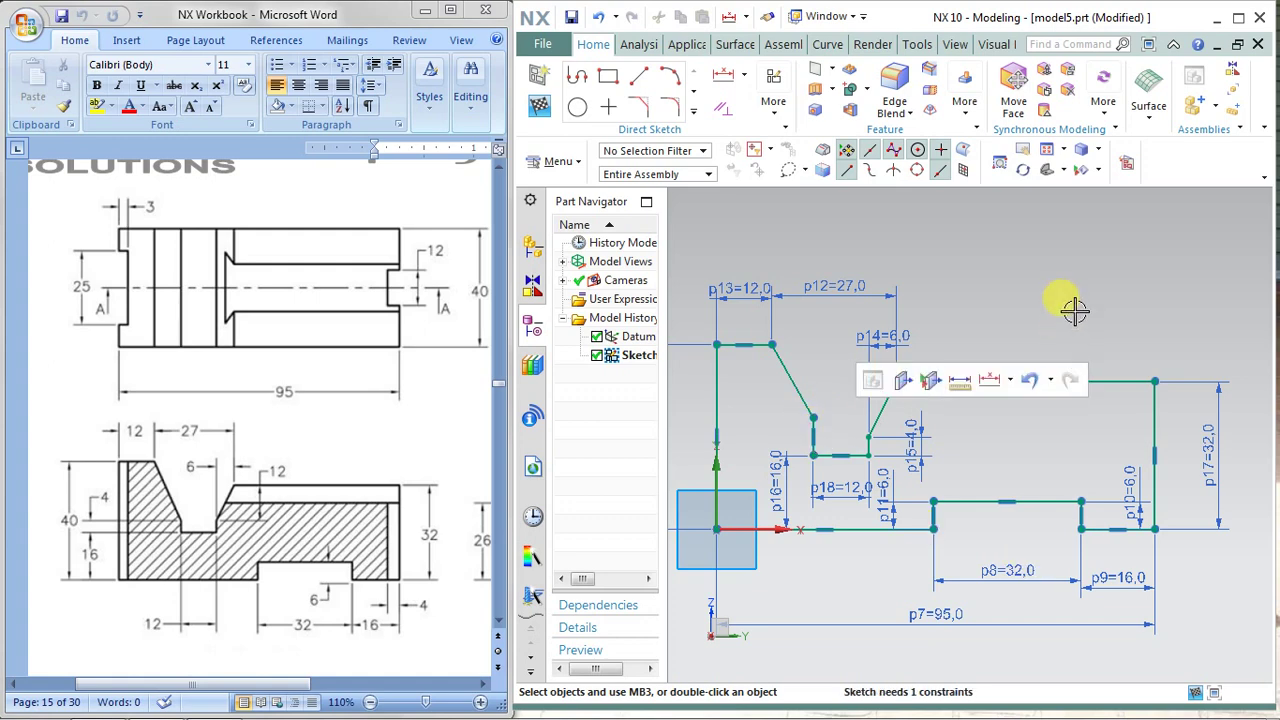
Step: Add a vertical 4 dimension (p19) on the groove's left side
{"action": "left_click", "coordinate": [744, 76]}
{"action": "left_click", "coordinate": [747, 180]}
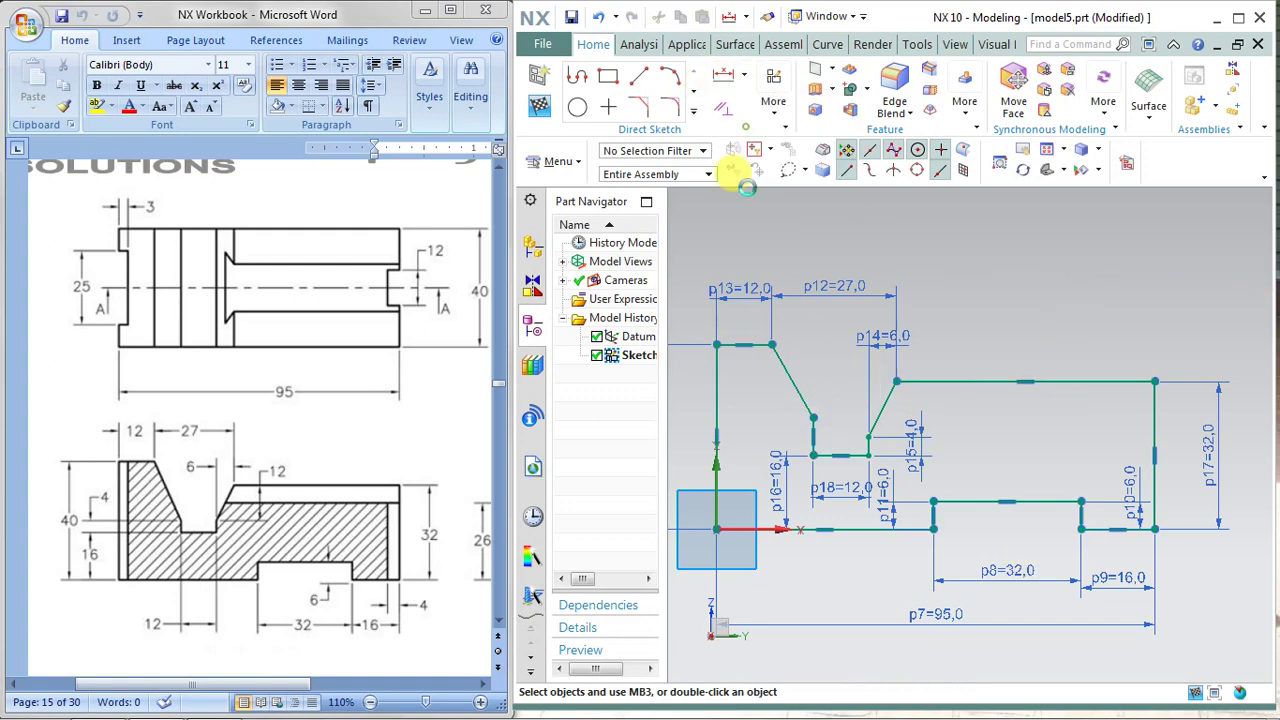
{"action": "left_click", "coordinate": [645, 257]}
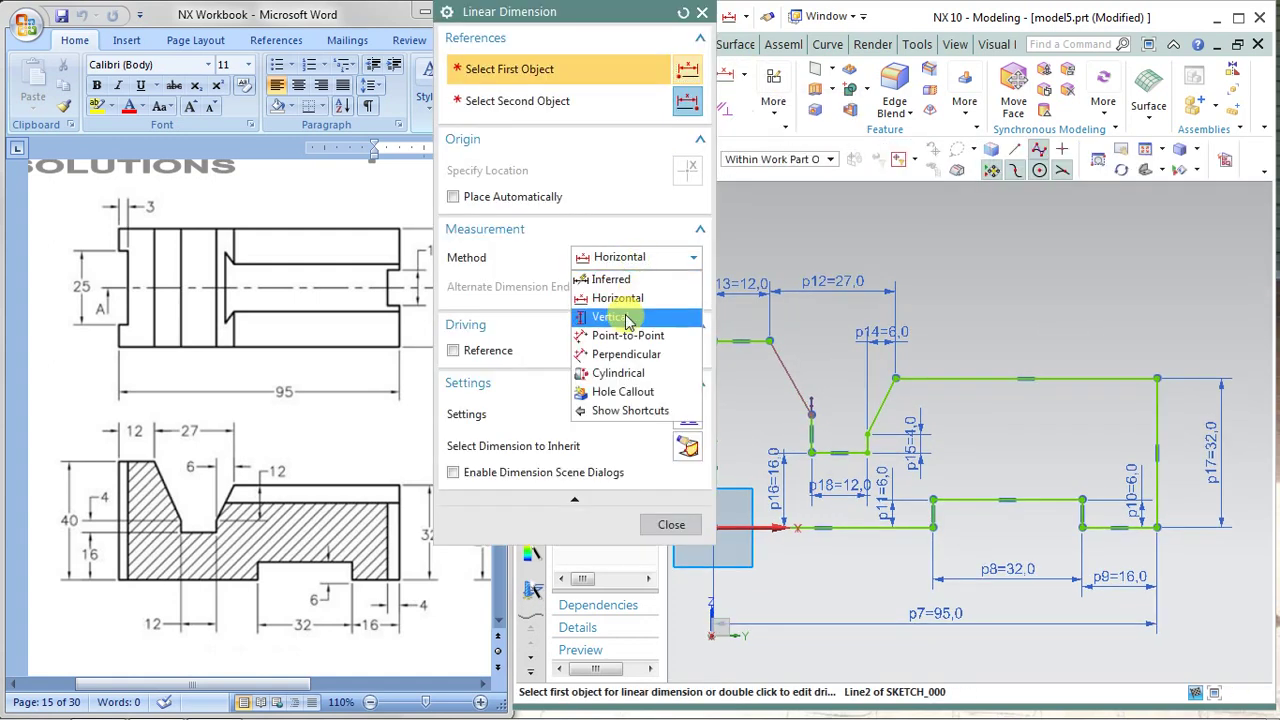
{"action": "left_click", "coordinate": [627, 318]}
{"action": "left_click", "coordinate": [811, 414]}
{"action": "left_click", "coordinate": [811, 452]}
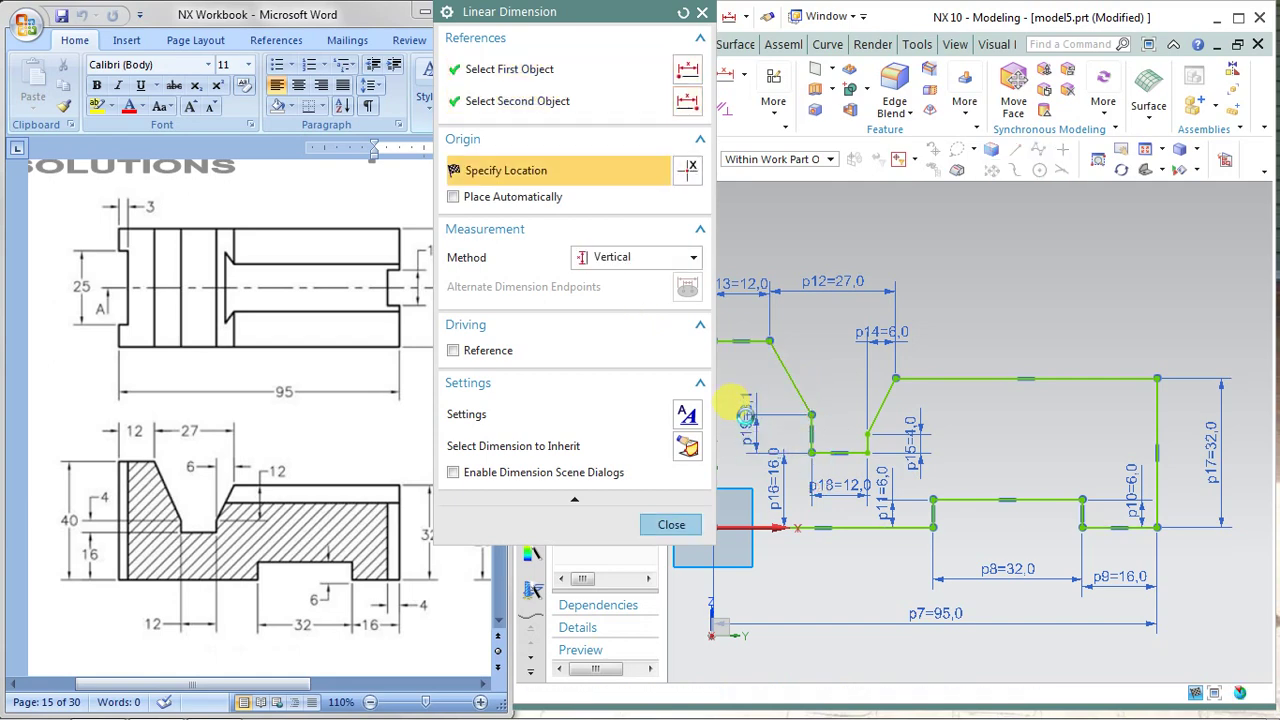
{"action": "left_click", "coordinate": [742, 416]}
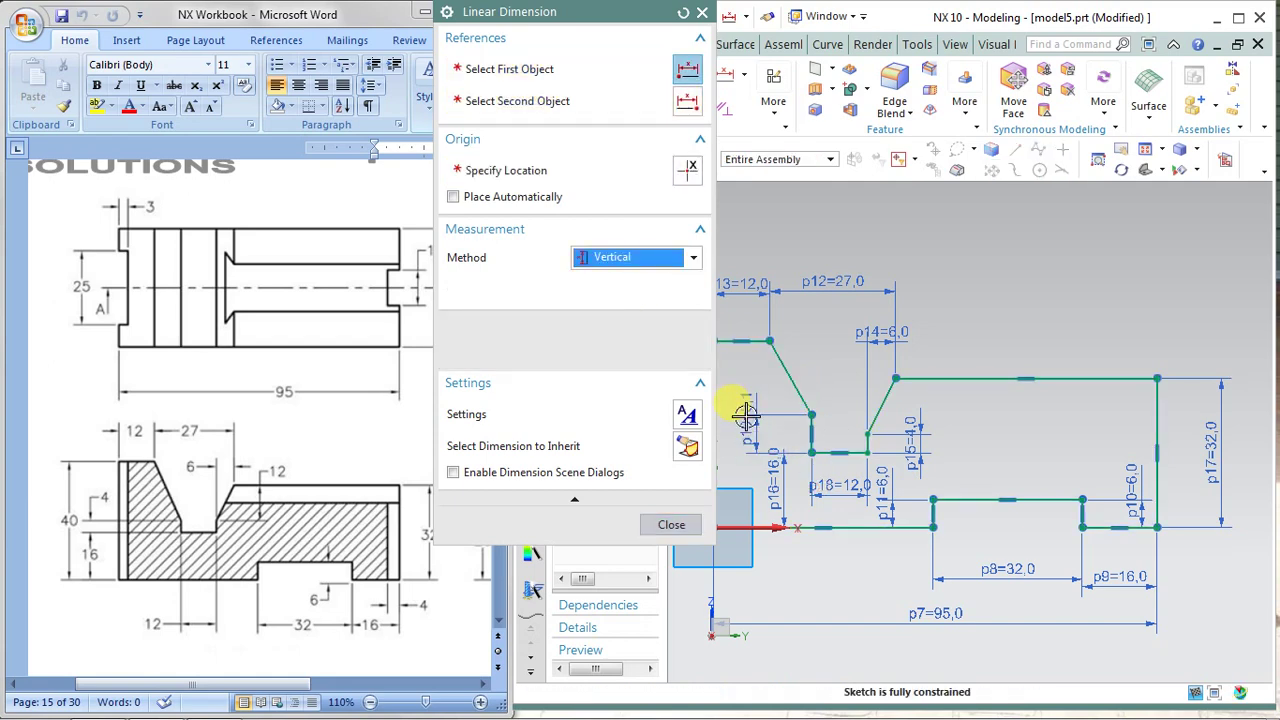
{"action": "left_click", "coordinate": [677, 524]}
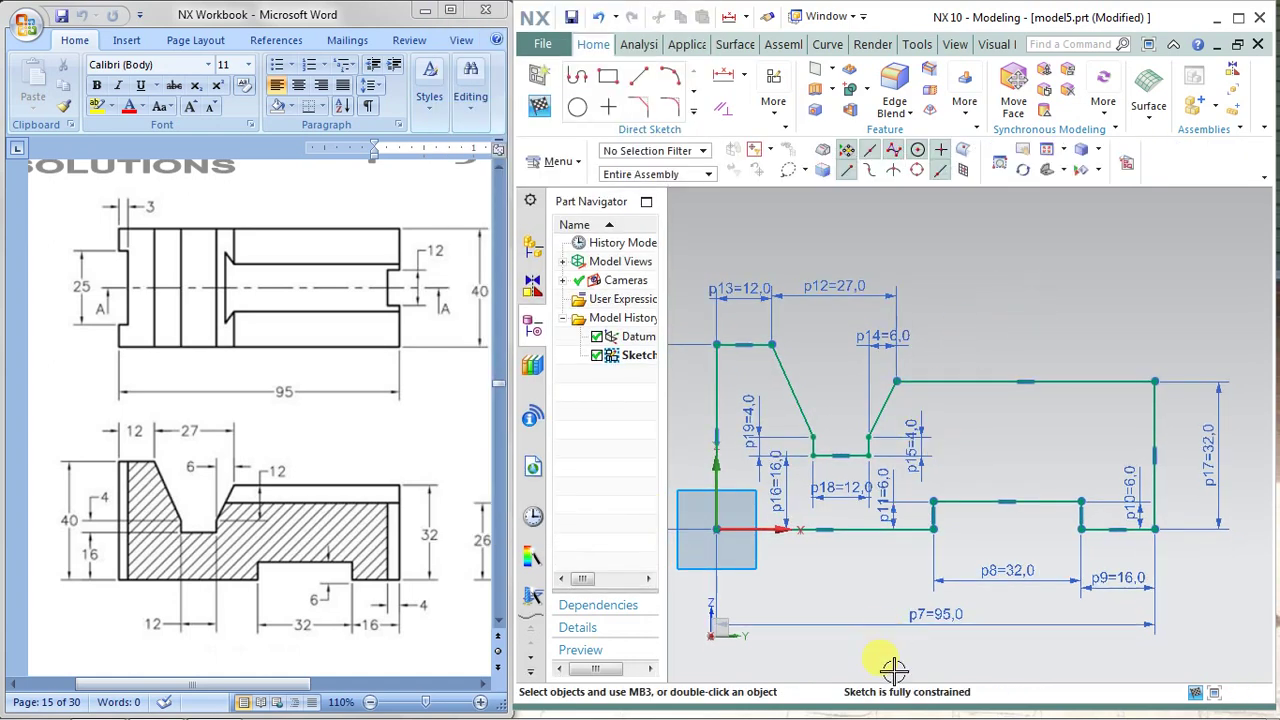
{"action": "scroll", "coordinate": [921, 466], "scroll_direction": "up", "scroll_amount": 1}
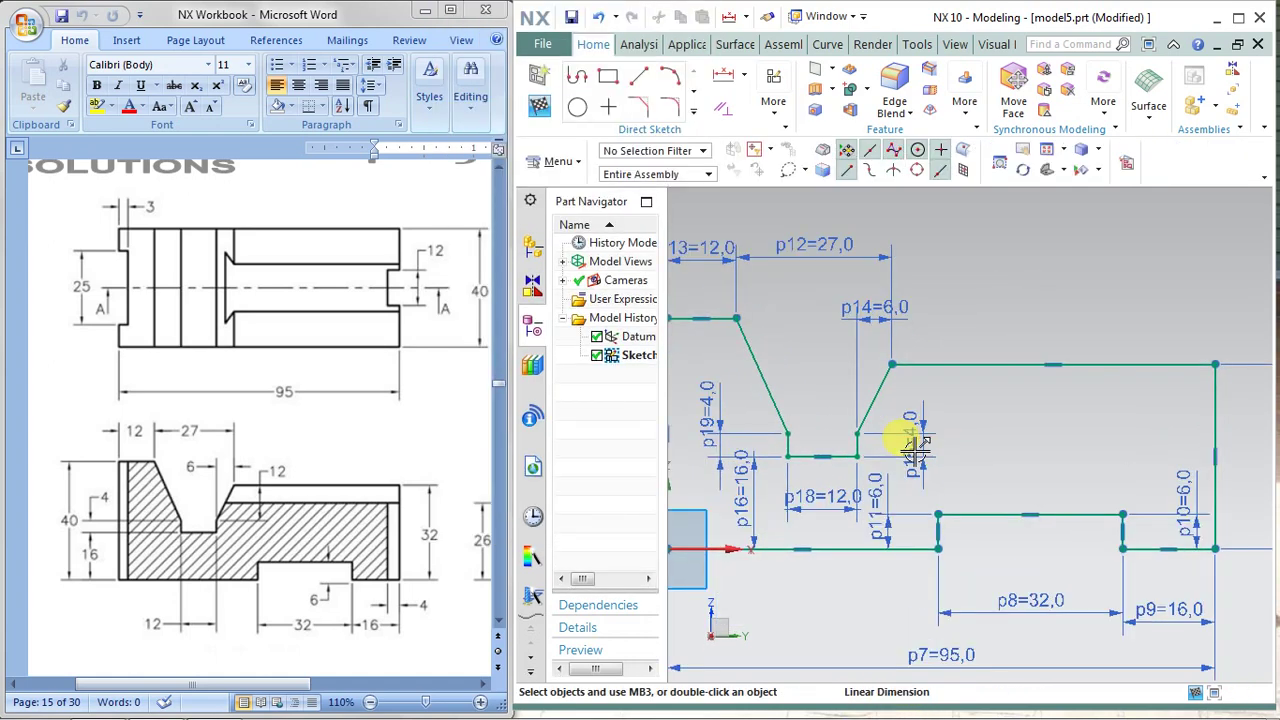
{"action": "scroll", "coordinate": [915, 450], "scroll_direction": "down", "scroll_amount": 1}
{"action": "scroll", "coordinate": [900, 452], "scroll_direction": "down", "scroll_amount": 1}
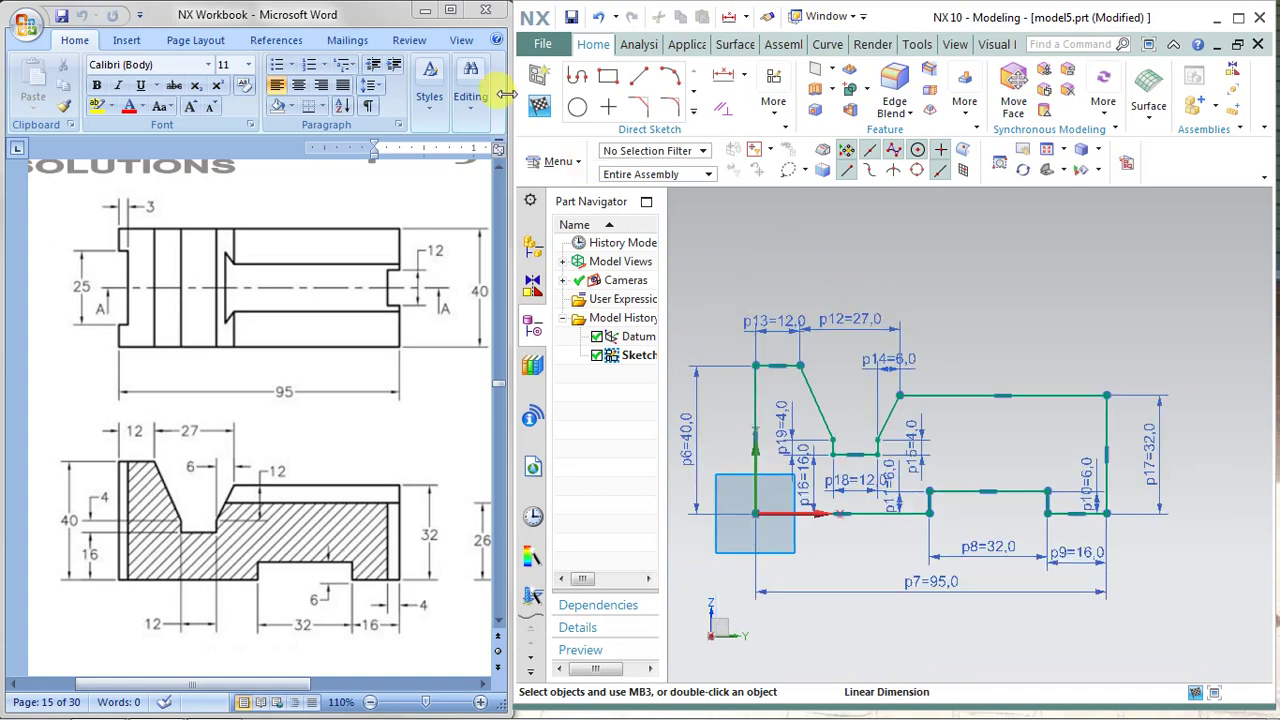
Step: Finish the profile sketch and select it as the extrusion profile
{"action": "left_click", "coordinate": [539, 107]}
{"action": "mouse_move", "coordinate": [908, 331]}
{"action": "middle_mouse_down"}
{"action": "mouse_move", "coordinate": [851, 314]}
{"action": "mouse_move", "coordinate": [677, 160]}
{"action": "middle_mouse_up"}
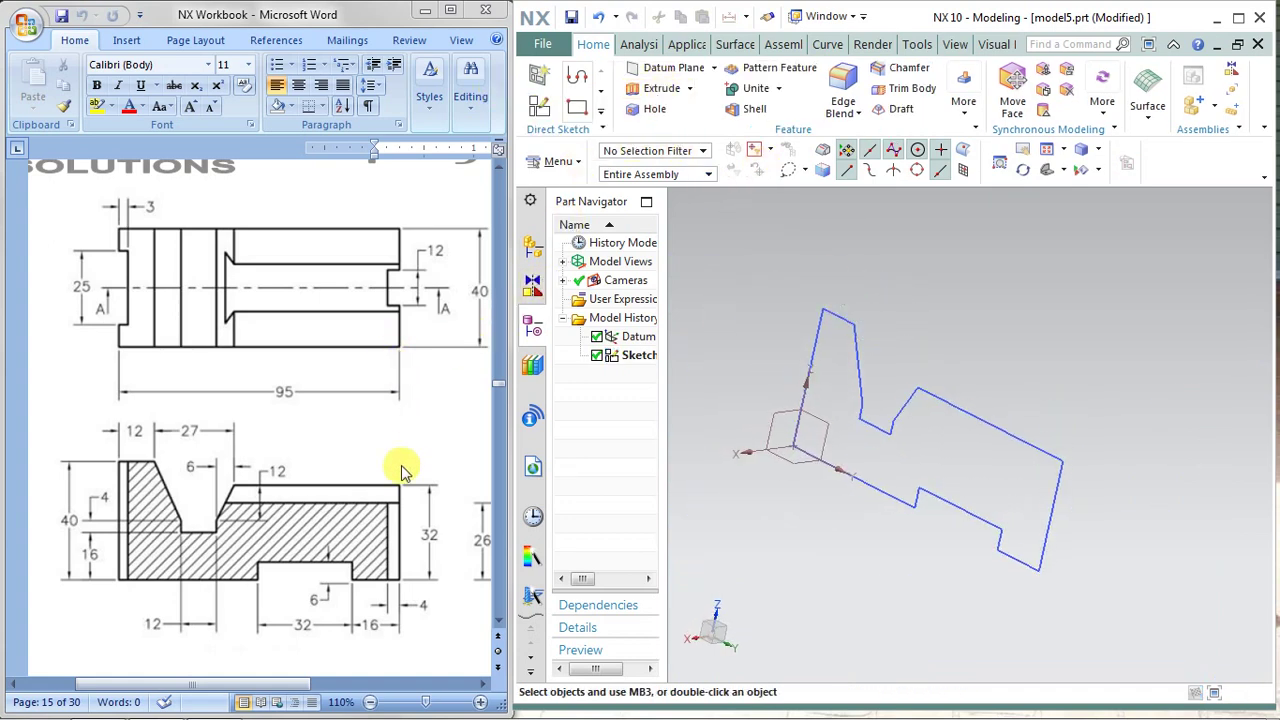
{"action": "left_click_drag", "start_coordinate": [290, 684], "coordinate": [316, 684]}
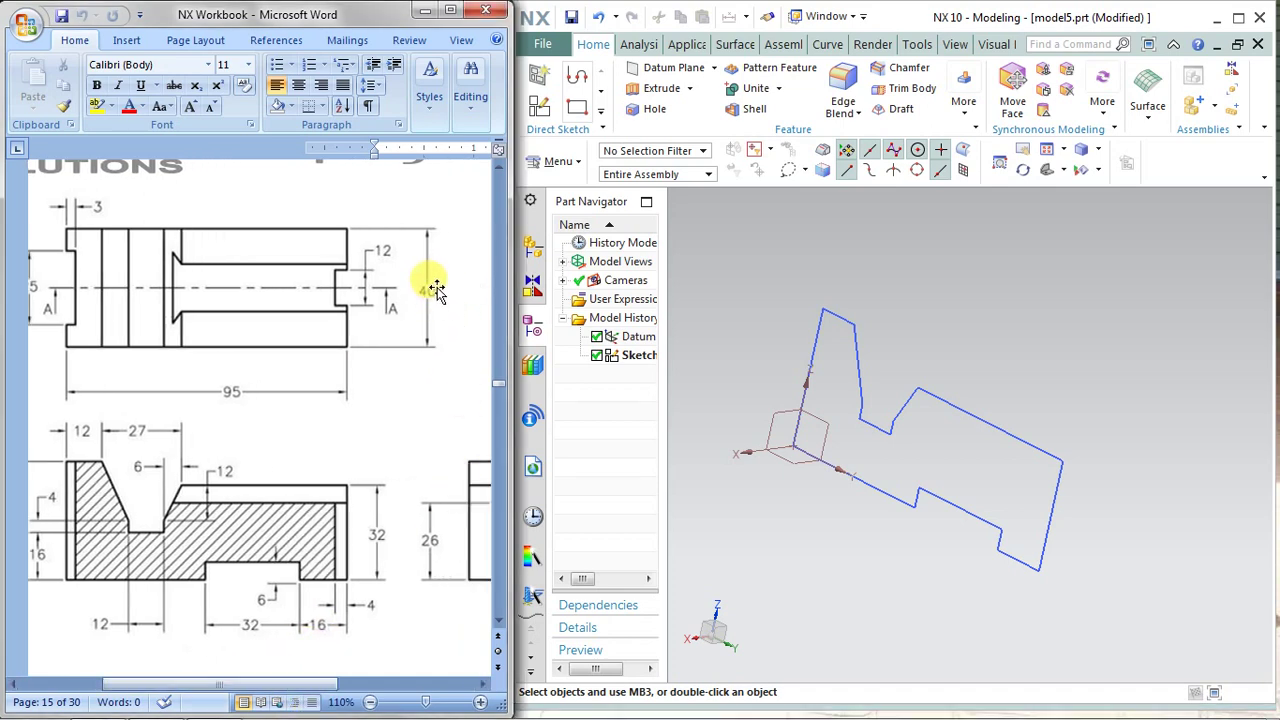
{"action": "left_click", "coordinate": [640, 88]}
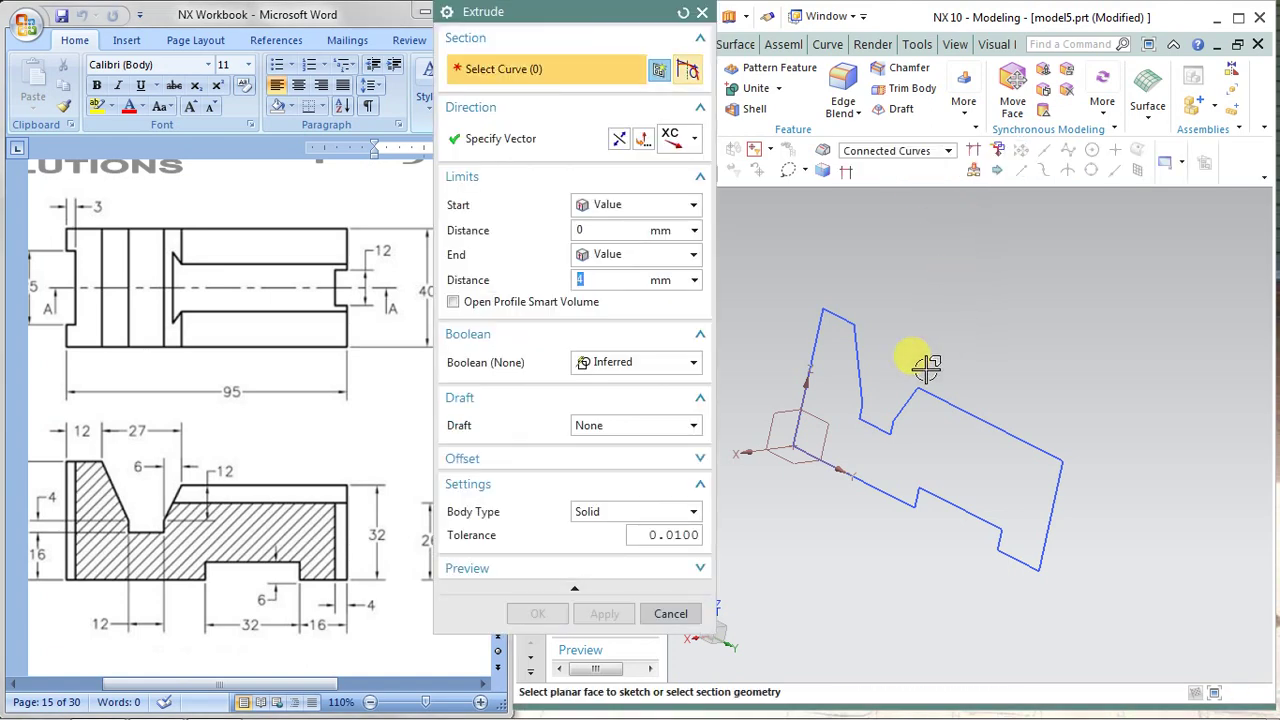
{"action": "middle_click_drag", "start_coordinate": [914, 363], "coordinate": [896, 388]}
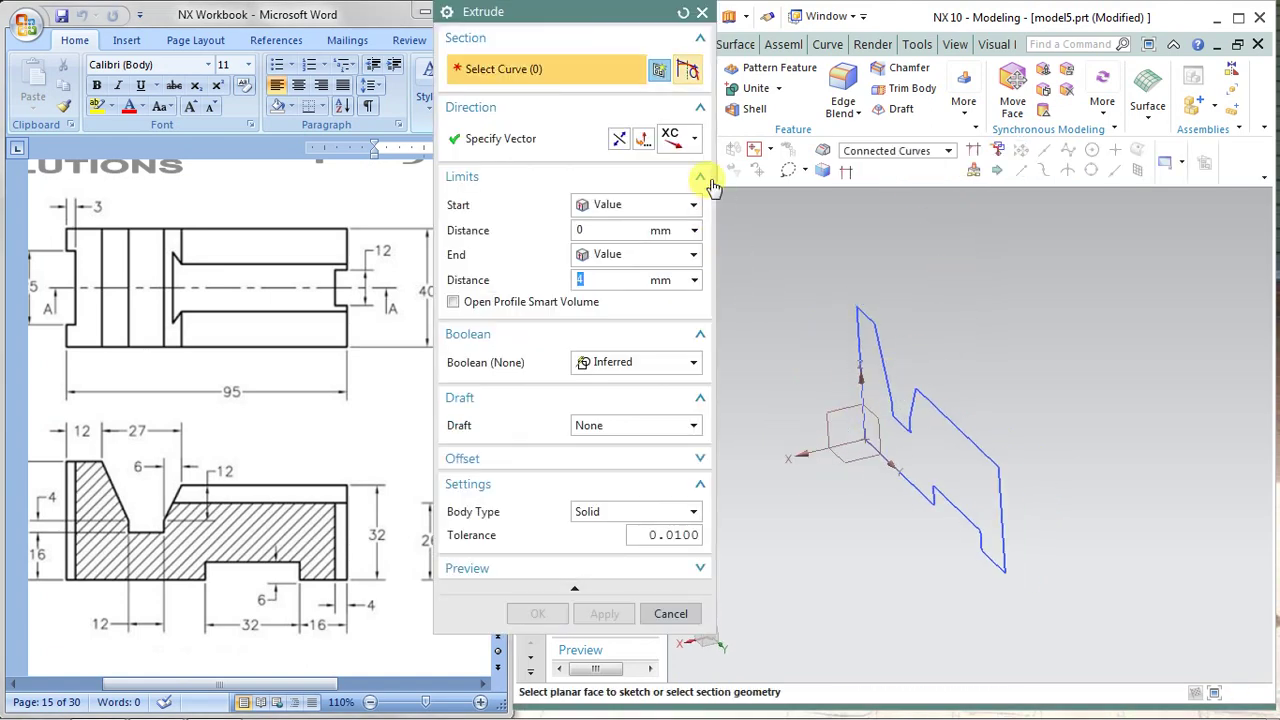
{"action": "left_click", "coordinate": [938, 369]}
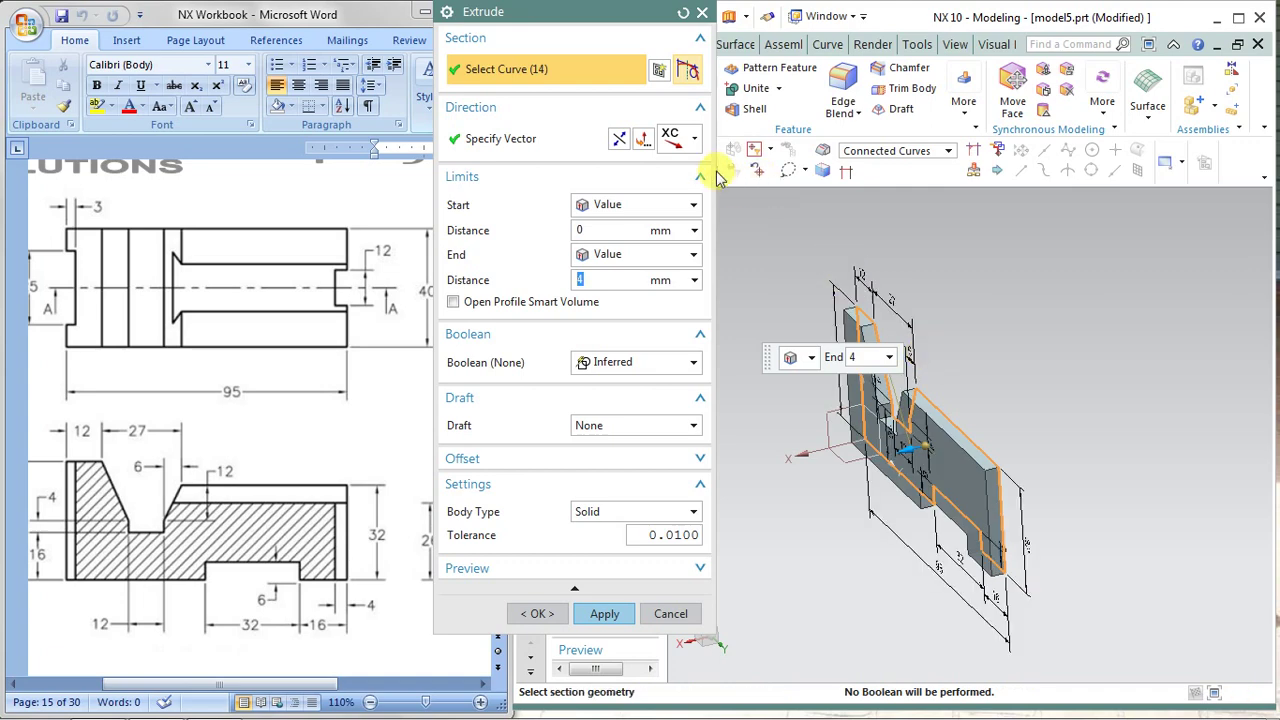
Step: Extrude the profile symmetrically 20 mm each side into a solid block
{"action": "left_click", "coordinate": [696, 140]}
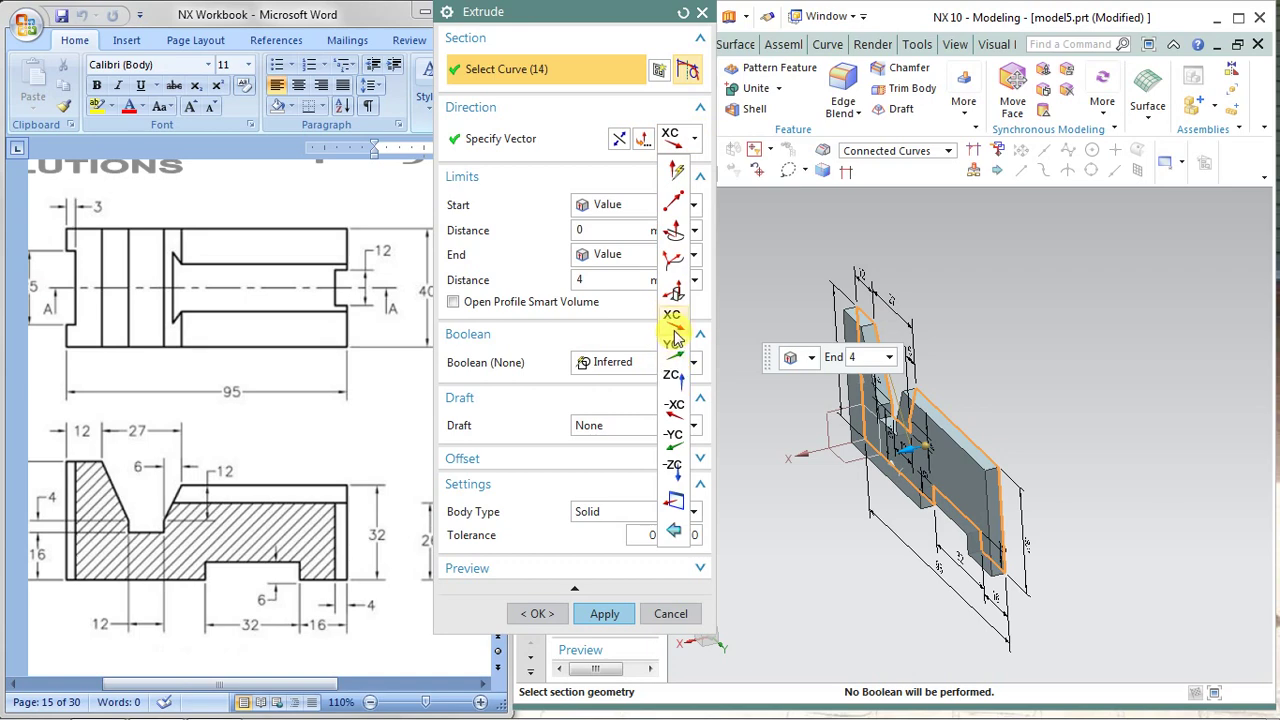
{"action": "left_click", "coordinate": [966, 246]}
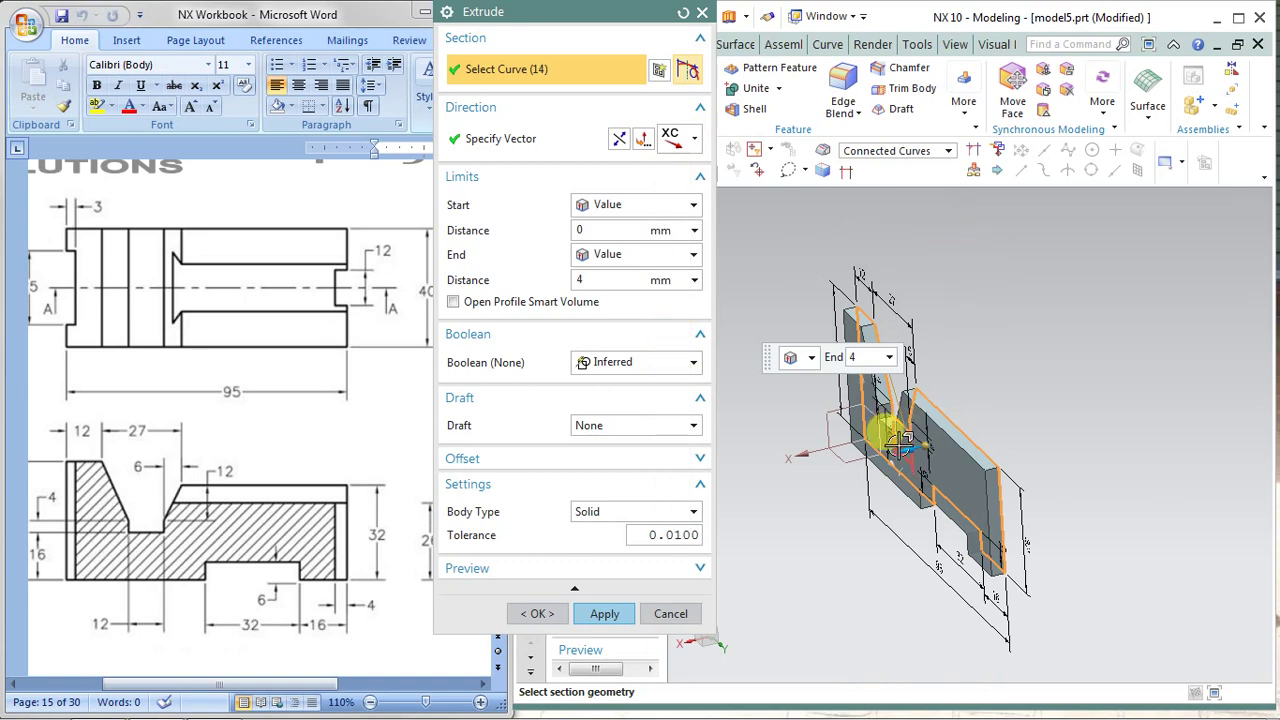
{"action": "left_click_drag", "start_coordinate": [898, 458], "coordinate": [722, 385]}
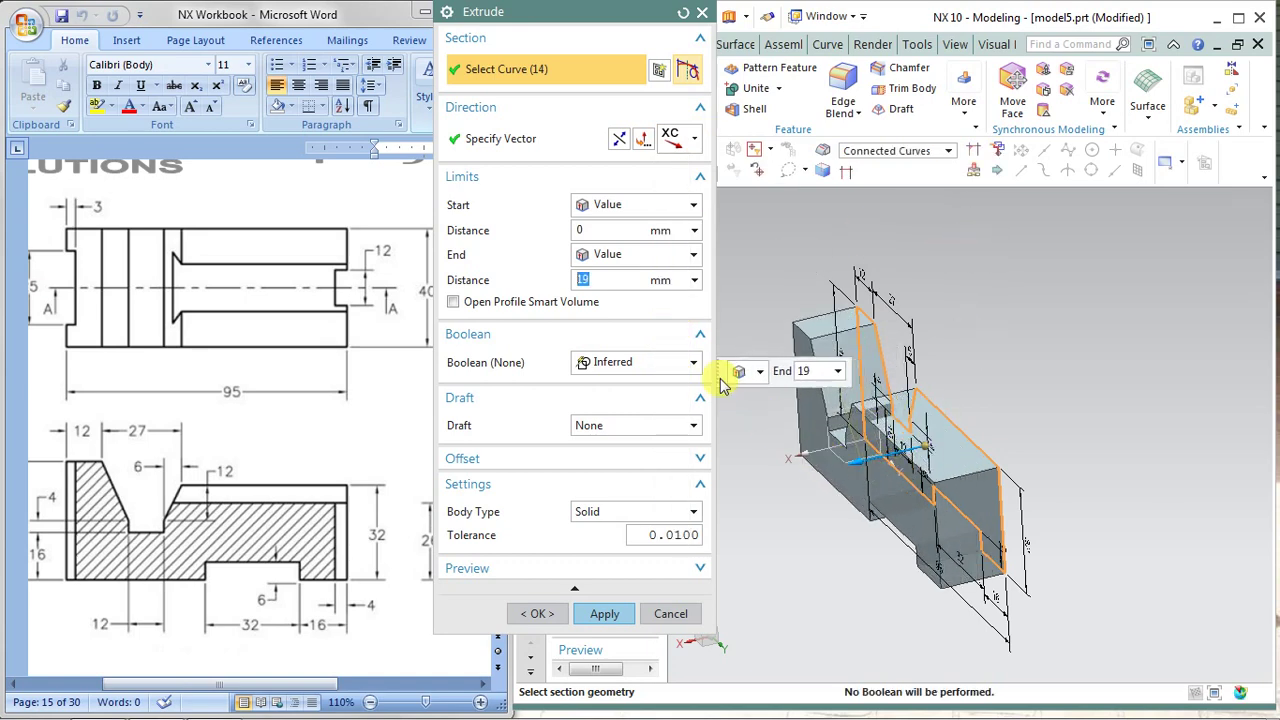
{"action": "left_click", "coordinate": [630, 258]}
{"action": "left_click", "coordinate": [618, 290]}
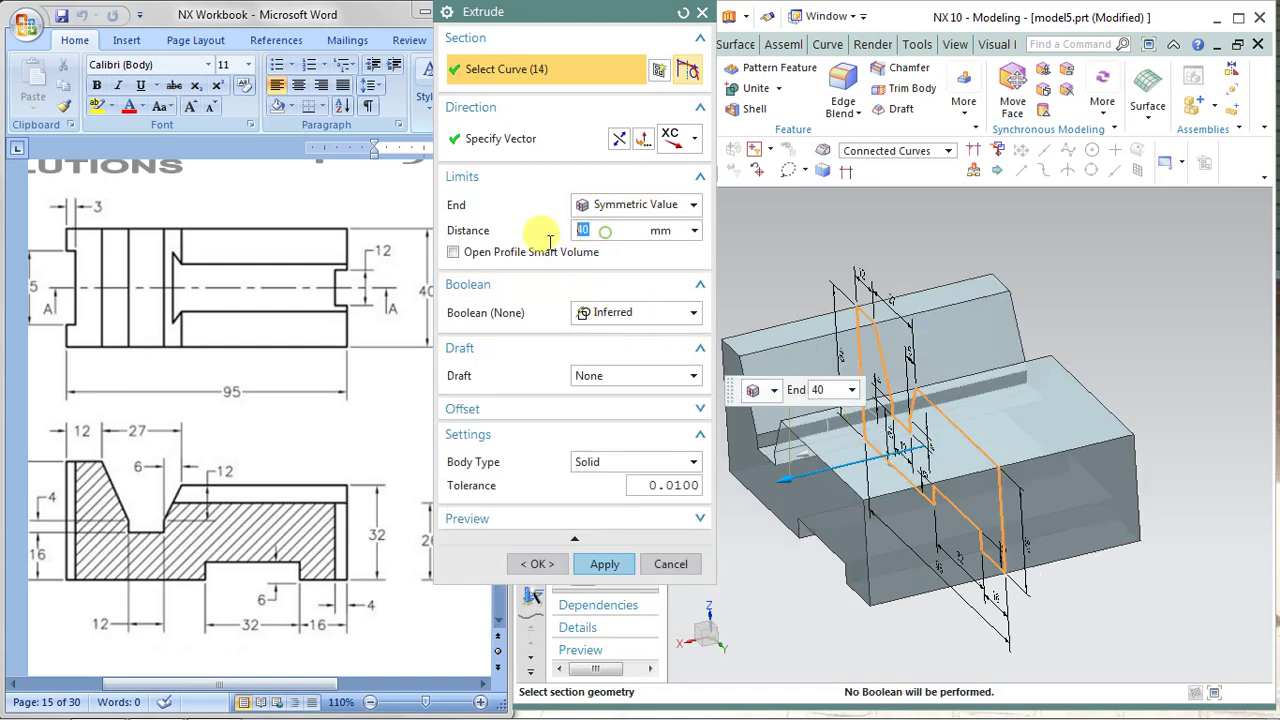
{"action": "type", "text": "20"}
{"action": "key", "text": "Return"}
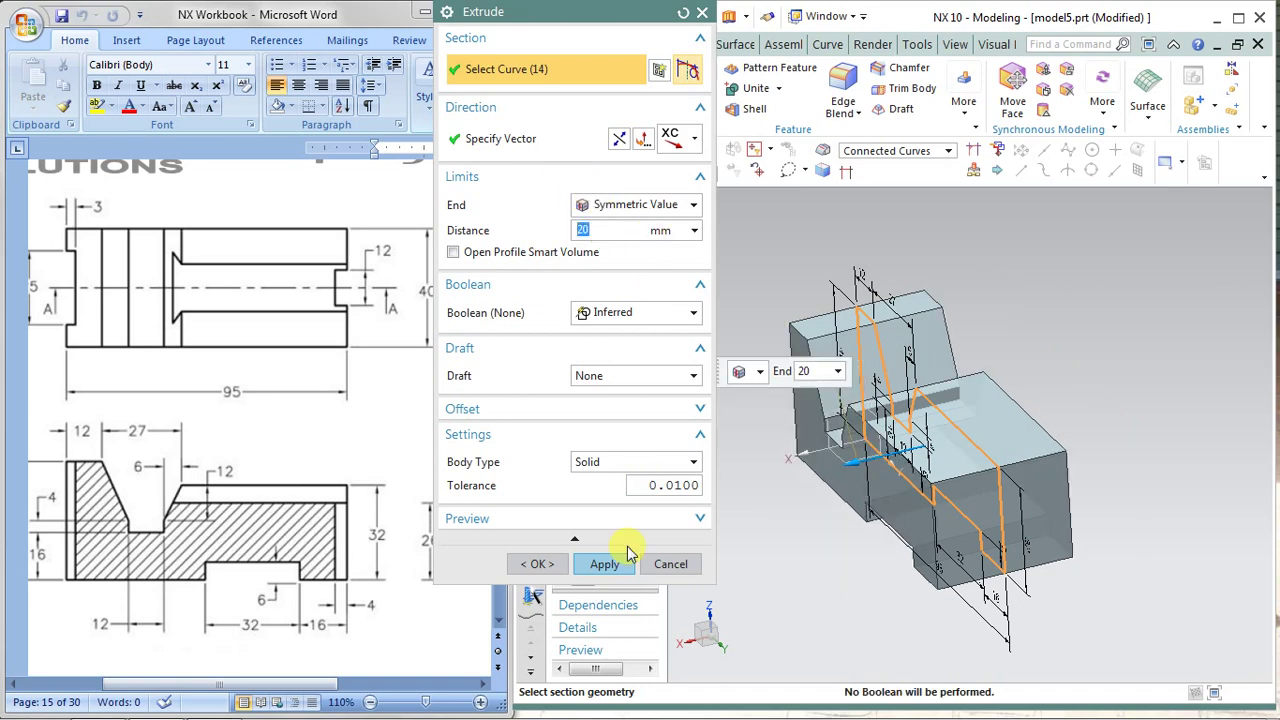
{"action": "left_click", "coordinate": [624, 560]}
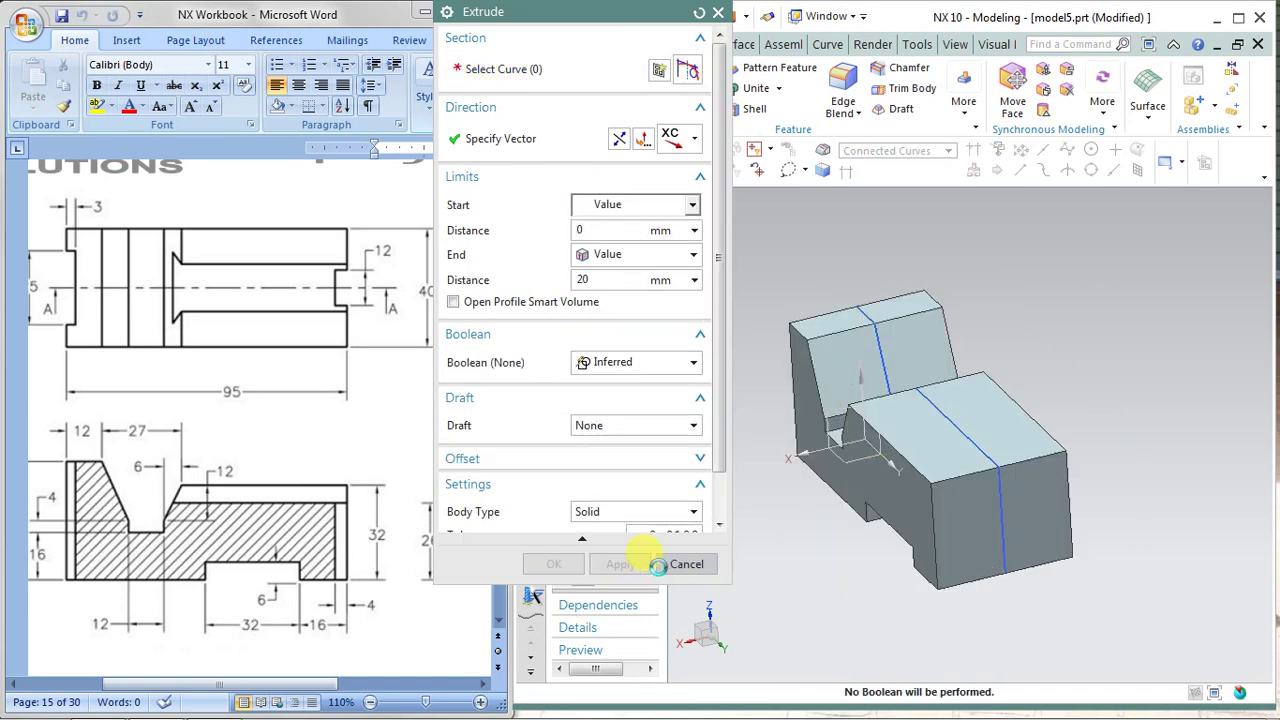
{"action": "left_click", "coordinate": [658, 565]}
{"action": "mouse_move", "coordinate": [851, 557]}
{"action": "middle_mouse_down"}
{"action": "mouse_move", "coordinate": [860, 520]}
{"action": "mouse_move", "coordinate": [932, 414]}
{"action": "middle_mouse_up"}
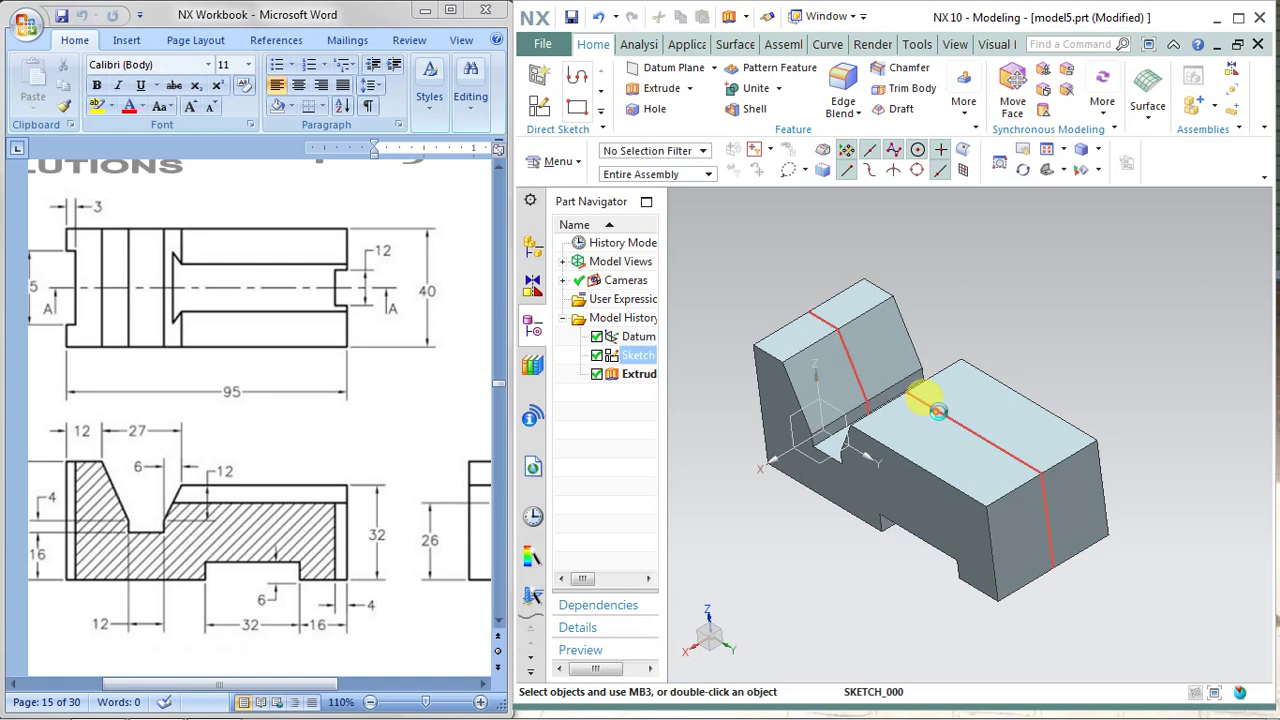
Step: Hide the profile sketch and orbit the block to an isometric view
{"action": "left_click", "coordinate": [938, 411]}
{"action": "right_click", "coordinate": [966, 260]}
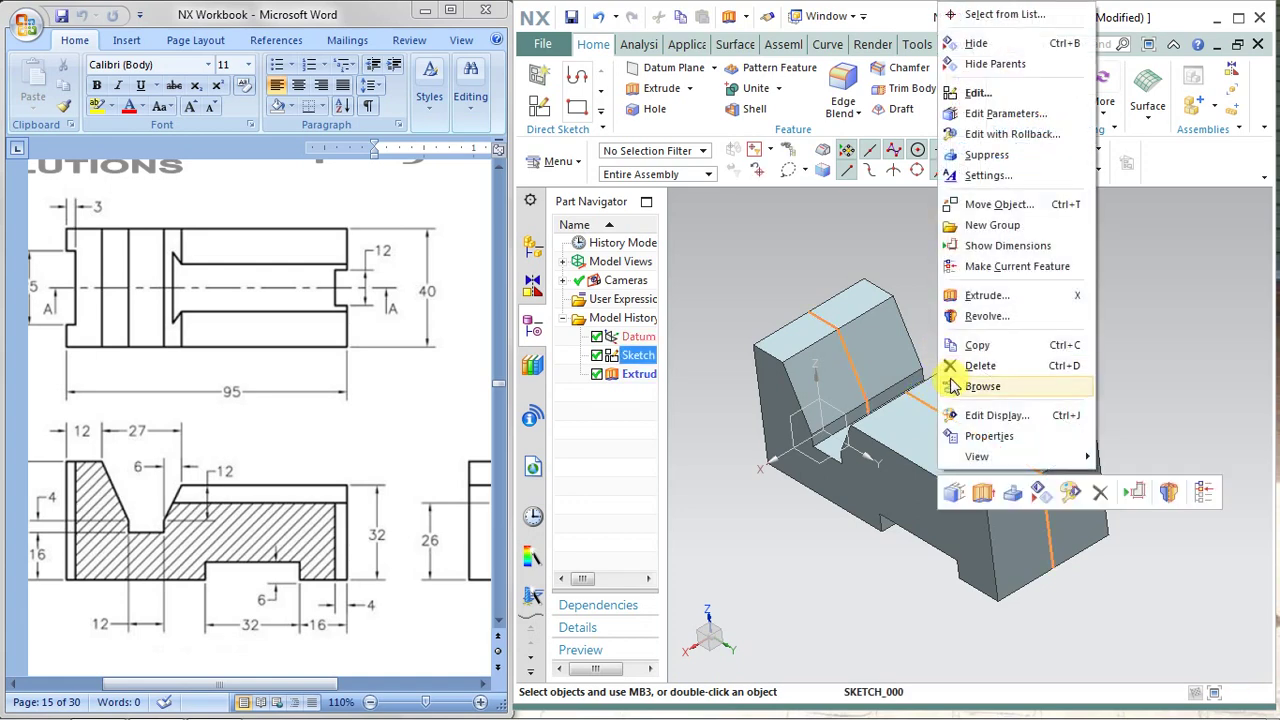
{"action": "left_click", "coordinate": [978, 46]}
{"action": "middle_click_drag", "start_coordinate": [1023, 363], "coordinate": [1057, 334]}
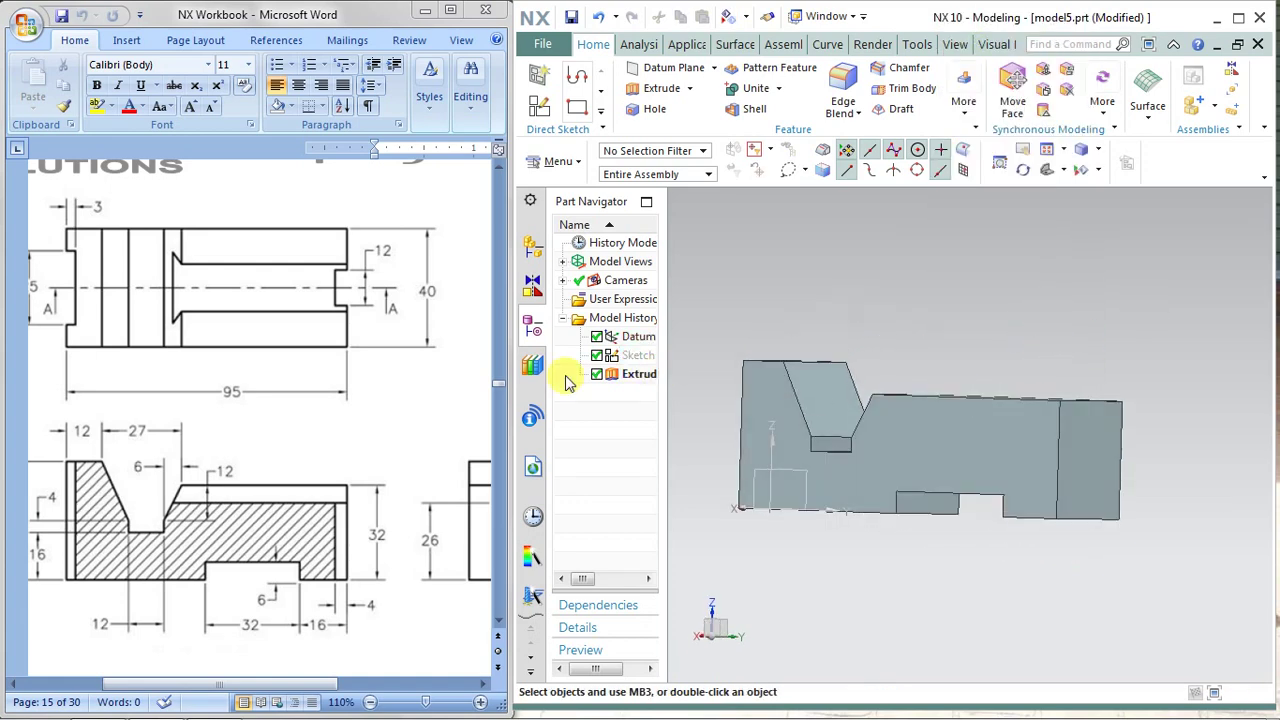
{"action": "left_click_drag", "start_coordinate": [298, 686], "coordinate": [378, 686]}
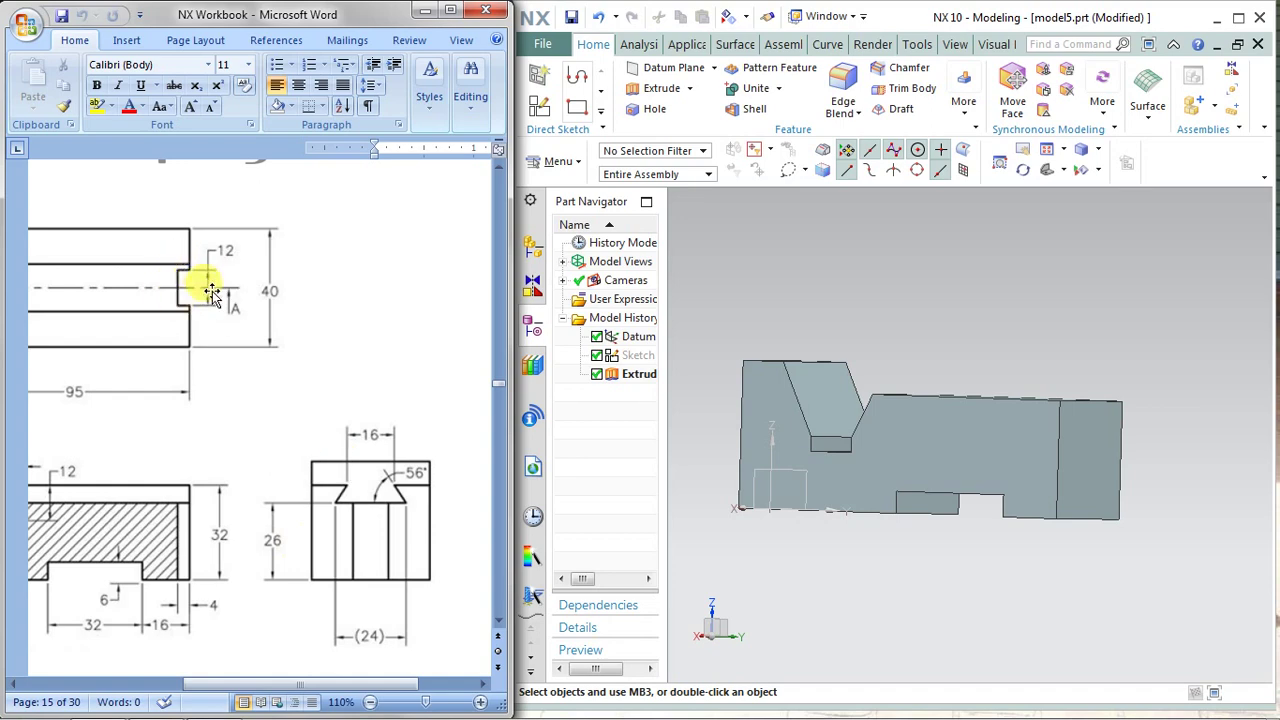
{"action": "left_click", "coordinate": [846, 334]}
{"action": "mouse_move", "coordinate": [888, 320]}
{"action": "middle_mouse_down"}
{"action": "mouse_move", "coordinate": [914, 357]}
{"action": "mouse_move", "coordinate": [957, 354]}
{"action": "mouse_move", "coordinate": [920, 357]}
{"action": "mouse_move", "coordinate": [943, 337]}
{"action": "mouse_move", "coordinate": [931, 351]}
{"action": "mouse_move", "coordinate": [924, 314]}
{"action": "middle_mouse_up"}
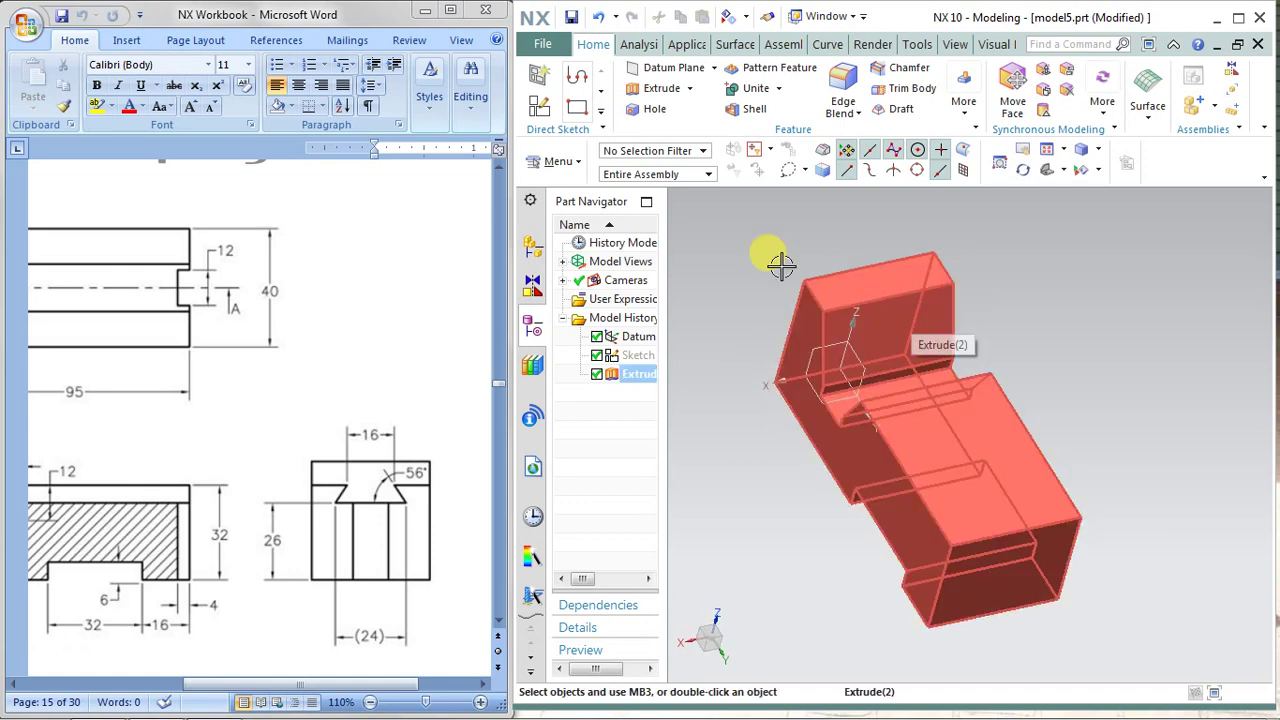
Step: Start a new sketch on a planar face of the block
{"action": "left_click", "coordinate": [547, 77]}
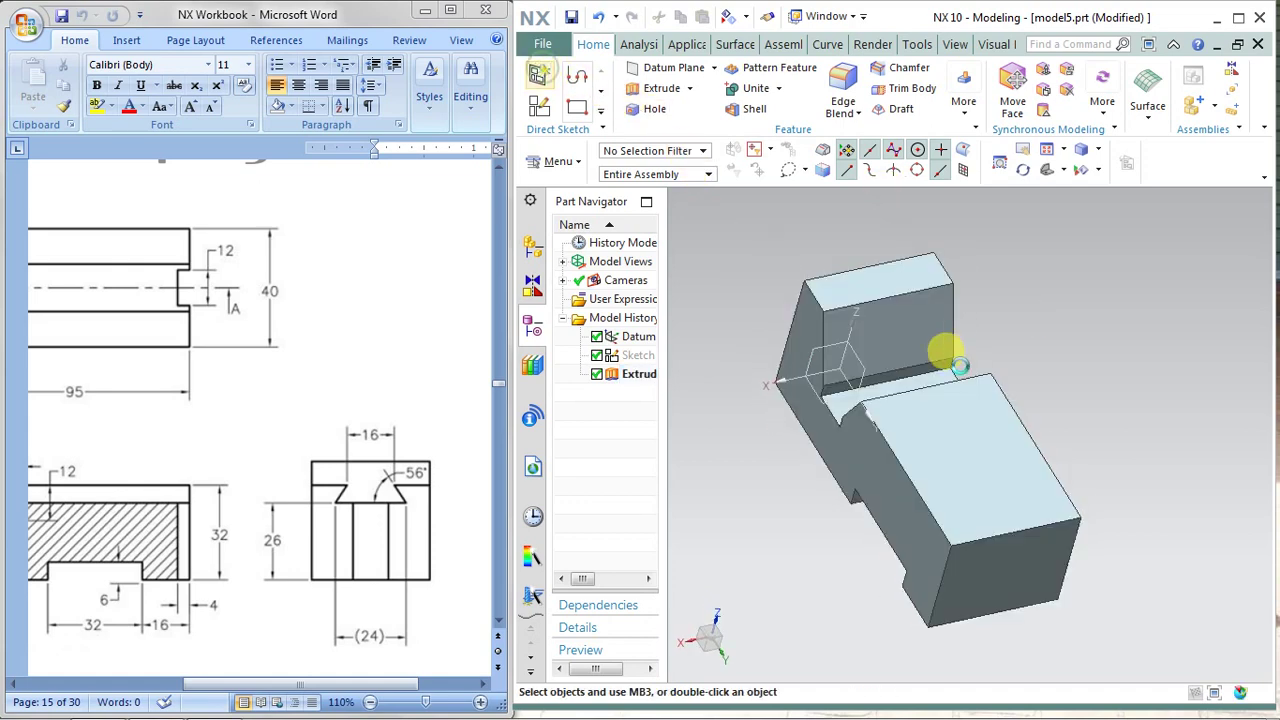
{"action": "left_click", "coordinate": [990, 505]}
{"action": "left_click", "coordinate": [608, 512]}
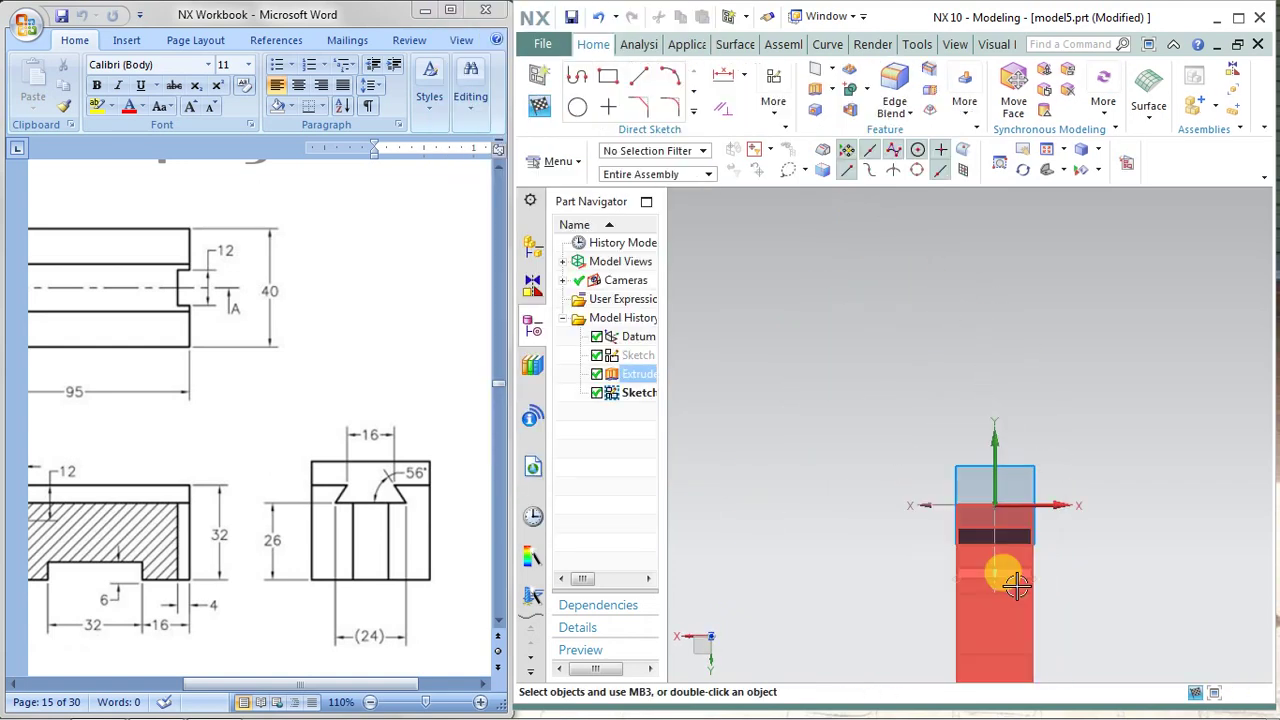
Step: Project the block's bottom edge into the new sketch
{"action": "scroll", "coordinate": [1006, 486], "scroll_direction": "up", "scroll_amount": 2}
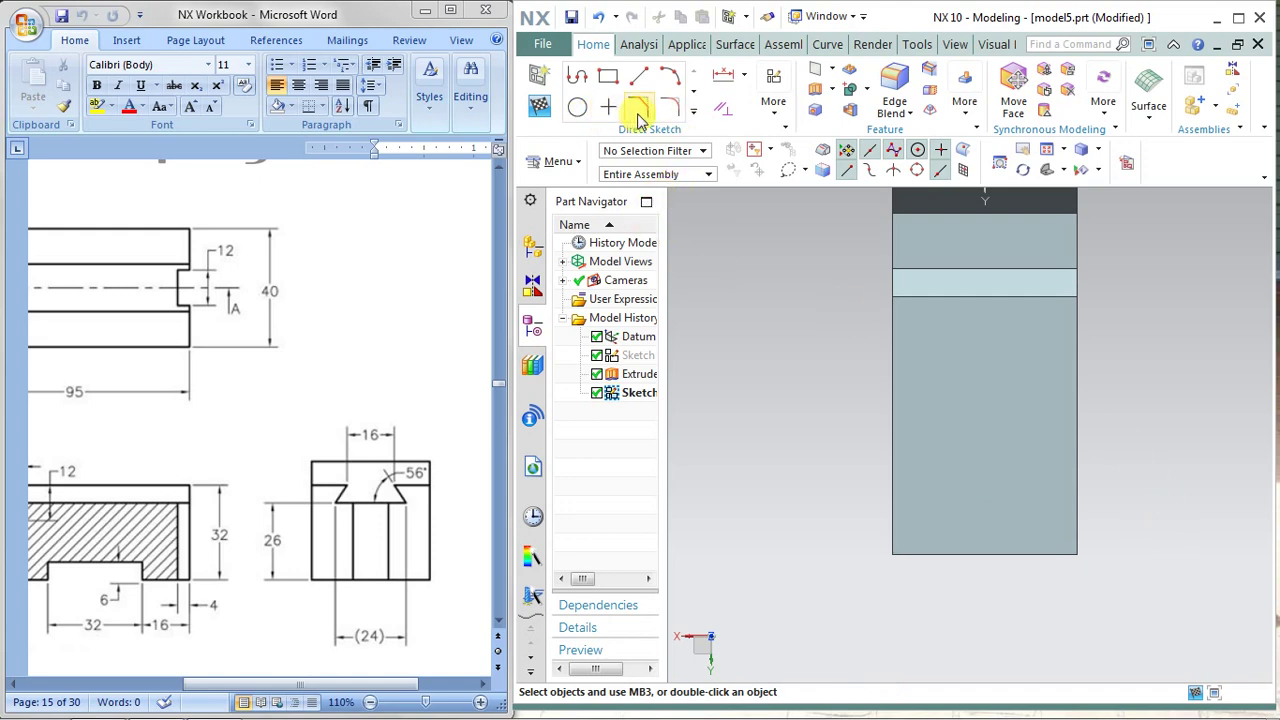
{"action": "left_click", "coordinate": [694, 111]}
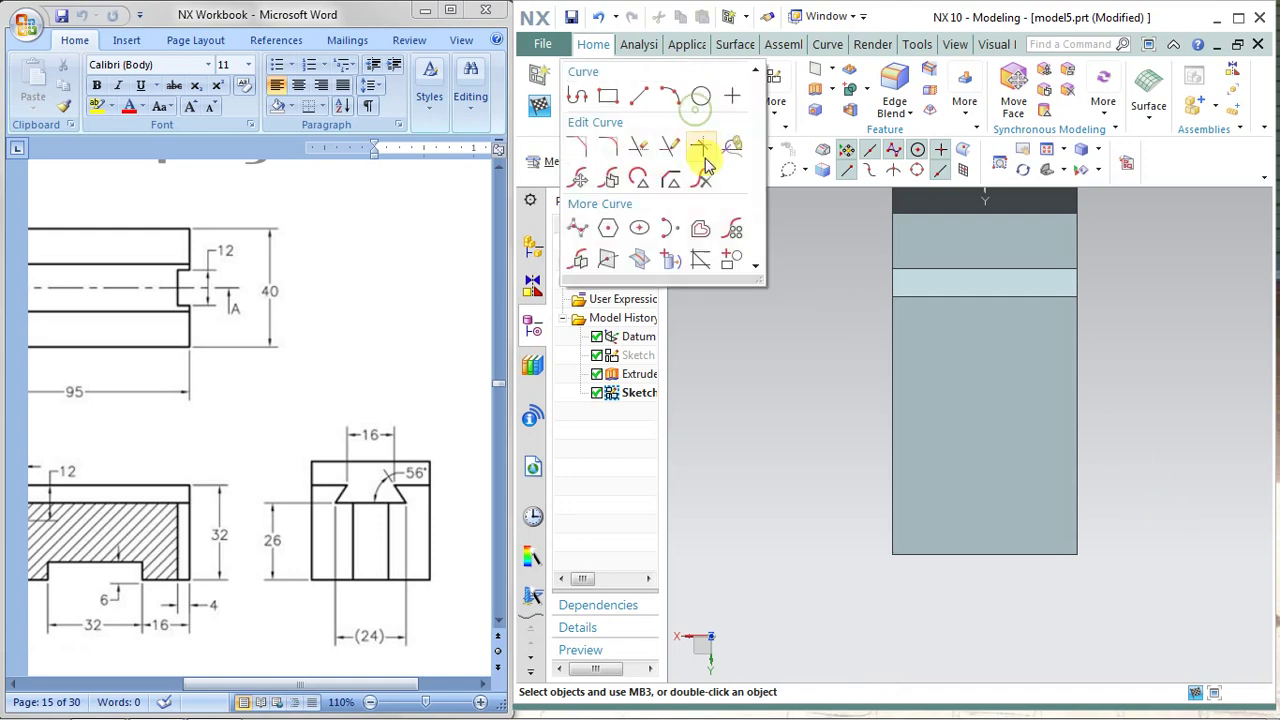
{"action": "left_click", "coordinate": [670, 260]}
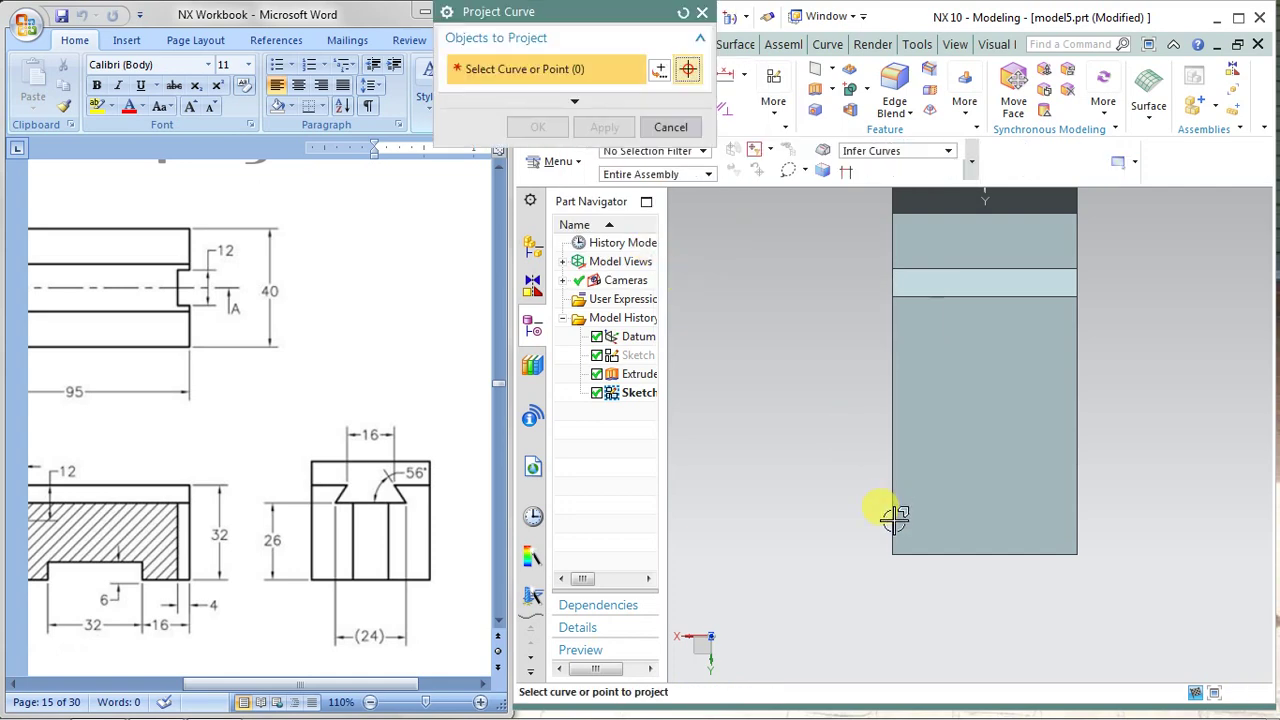
{"action": "left_click", "coordinate": [956, 556]}
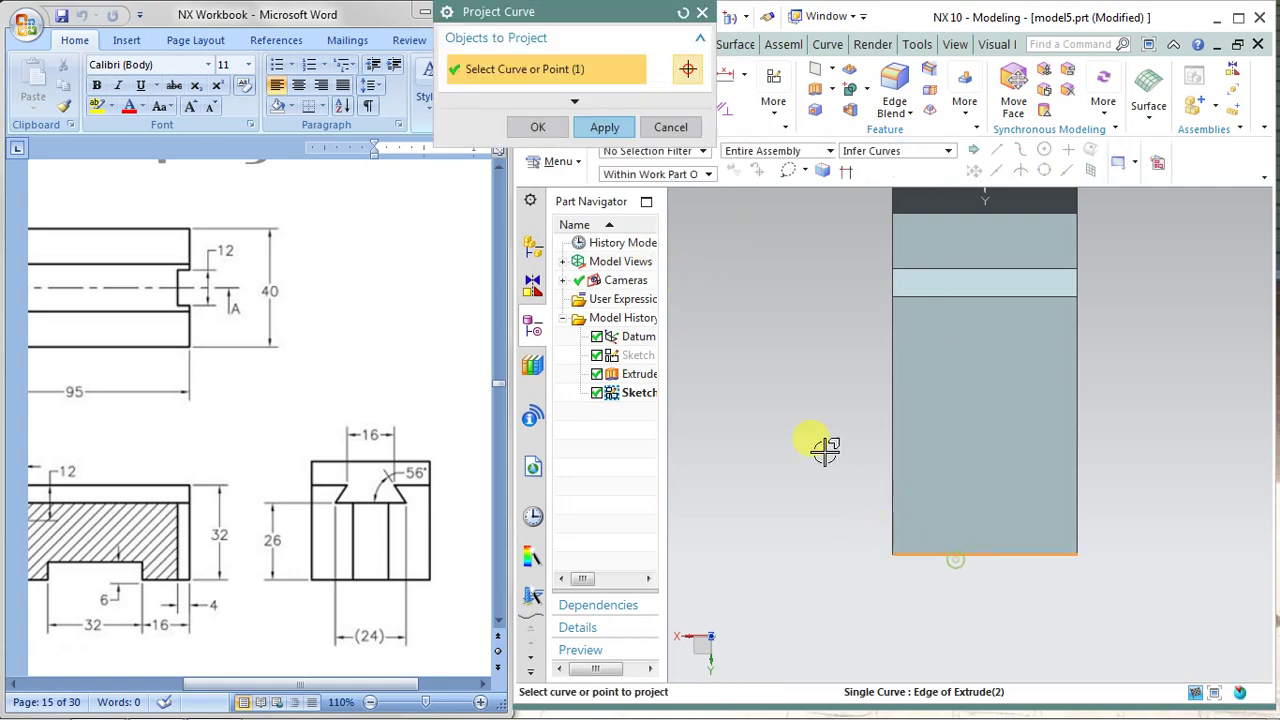
{"action": "left_click", "coordinate": [614, 127]}
{"action": "left_click", "coordinate": [668, 127]}
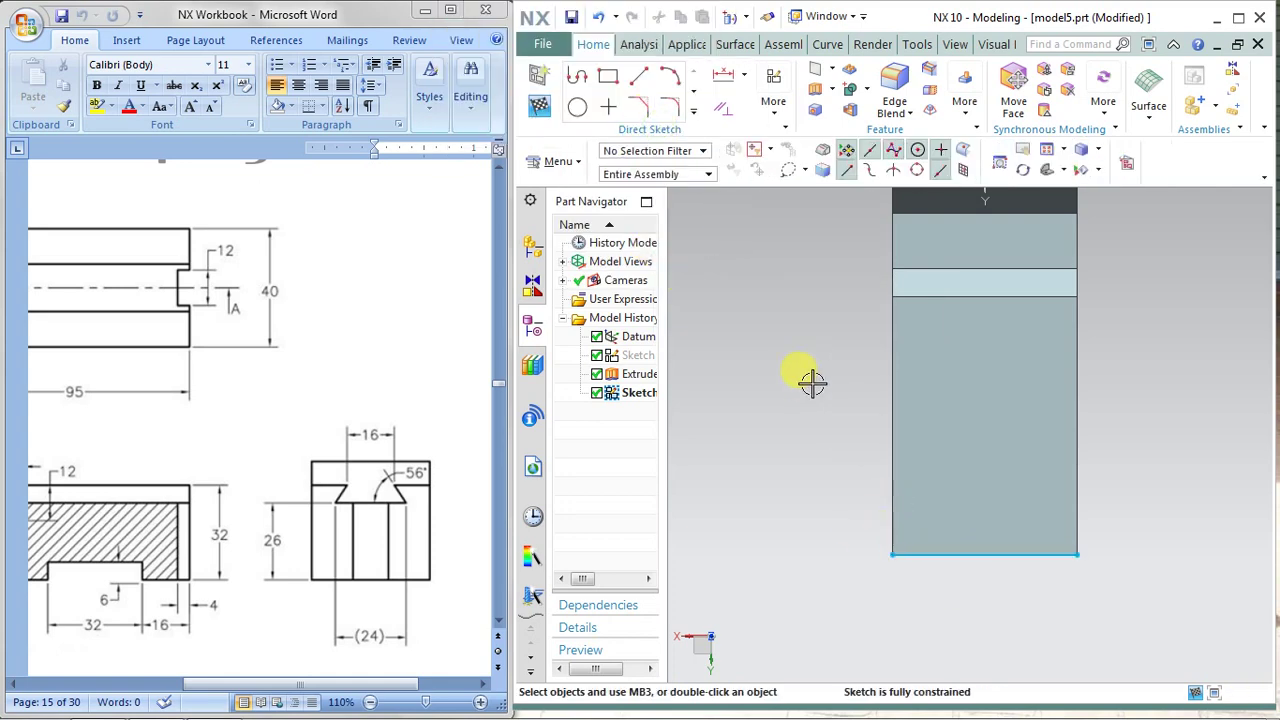
Step: Draw the slot's vertical line up from the bottom edge and finish the sketch
{"action": "left_click", "coordinate": [579, 85]}
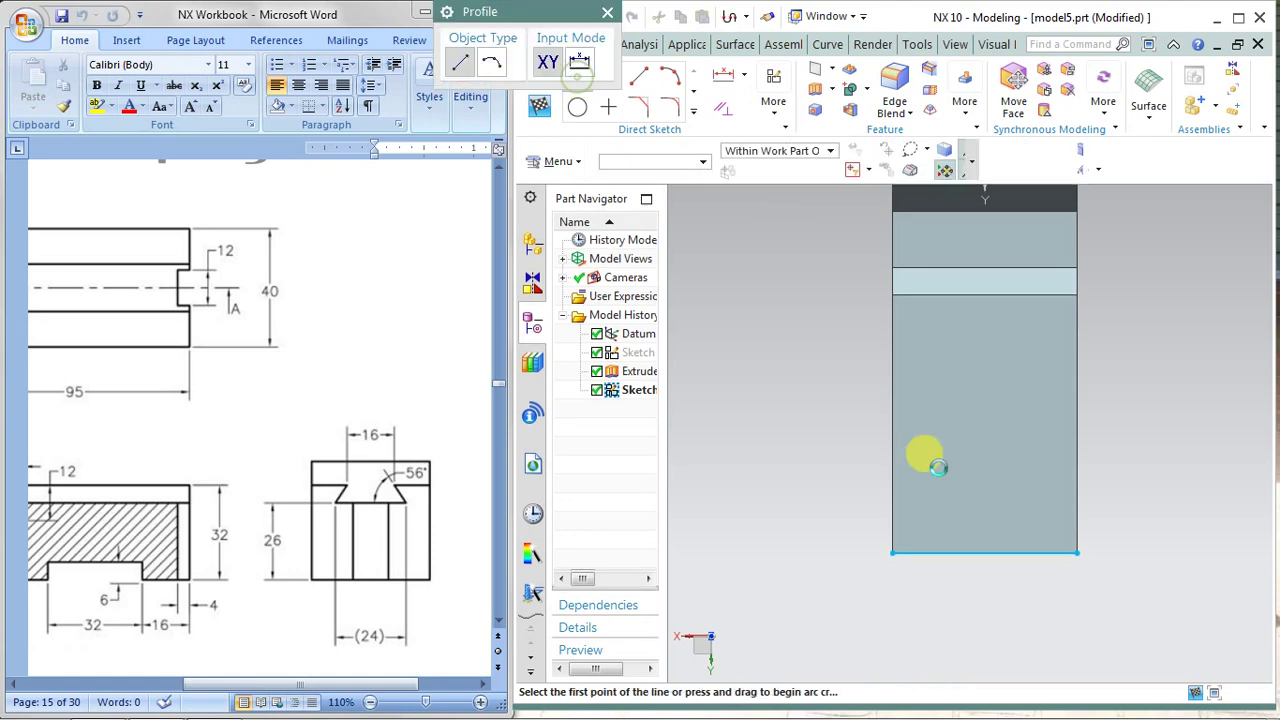
{"action": "left_click", "coordinate": [941, 552]}
{"action": "left_click", "coordinate": [940, 508]}
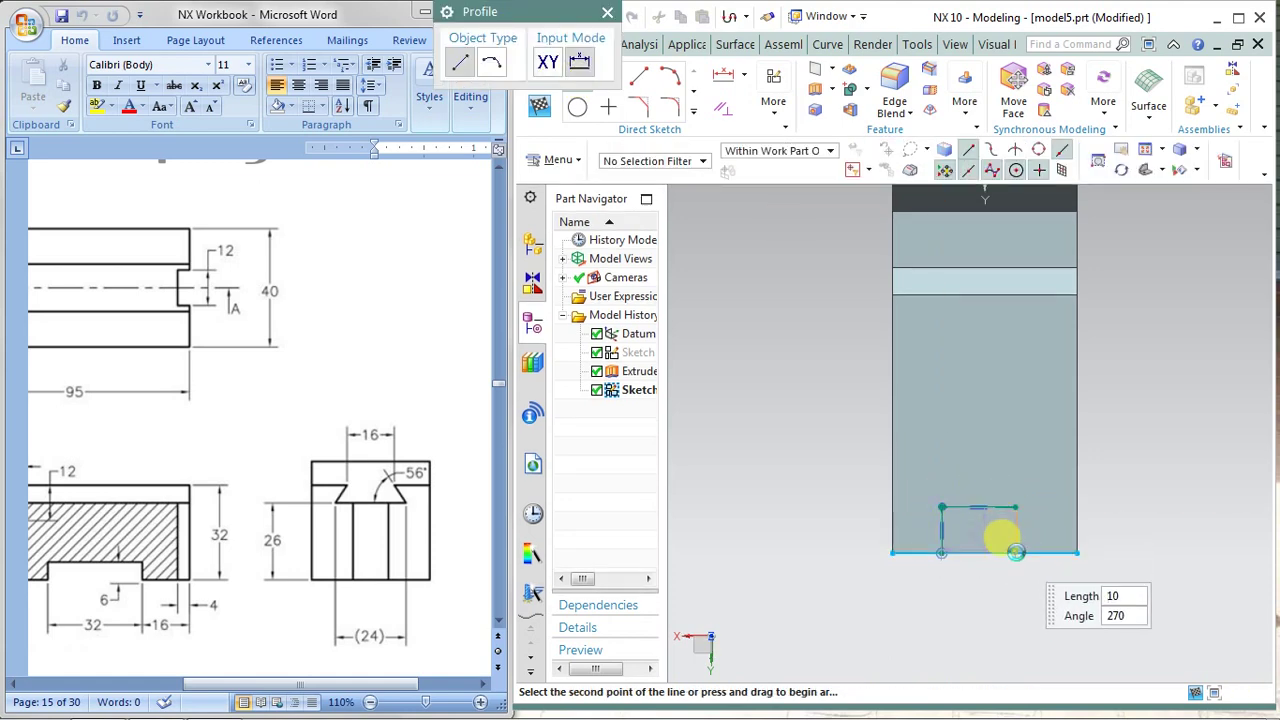
{"action": "right_click", "coordinate": [848, 495]}
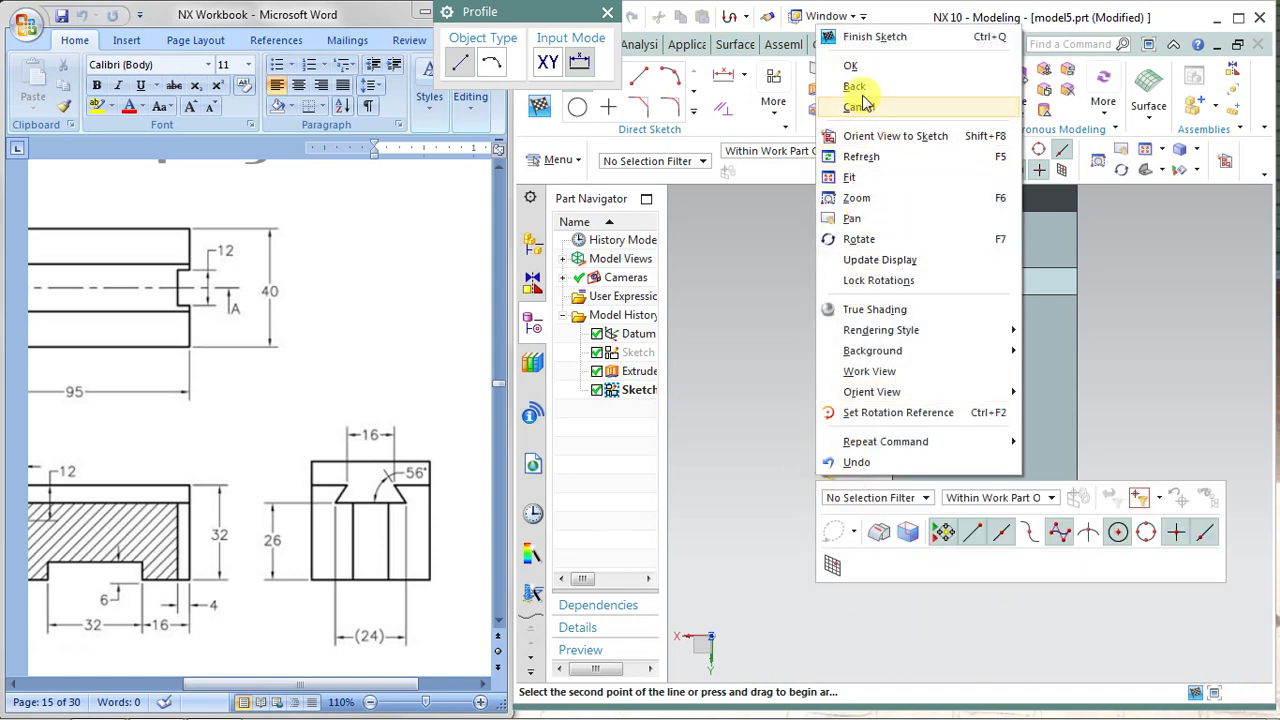
{"action": "left_click", "coordinate": [850, 65]}
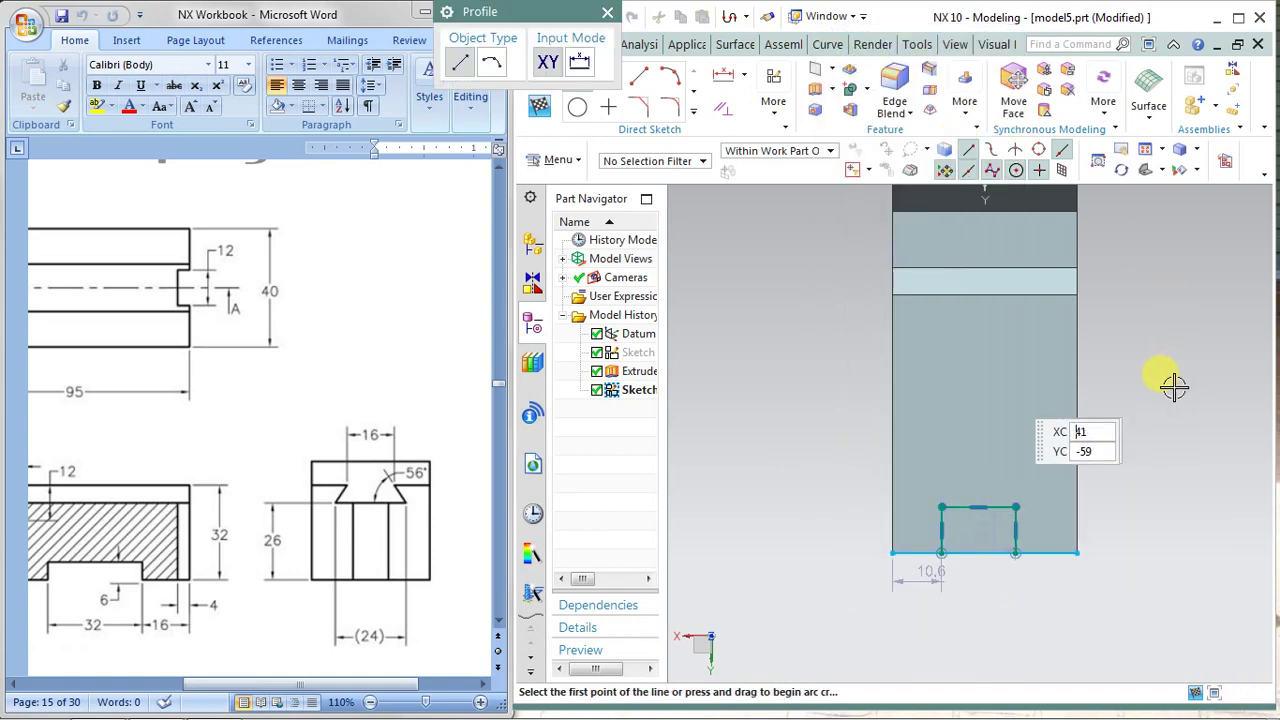
{"action": "scroll", "coordinate": [1121, 521], "scroll_direction": "up", "scroll_amount": 1}
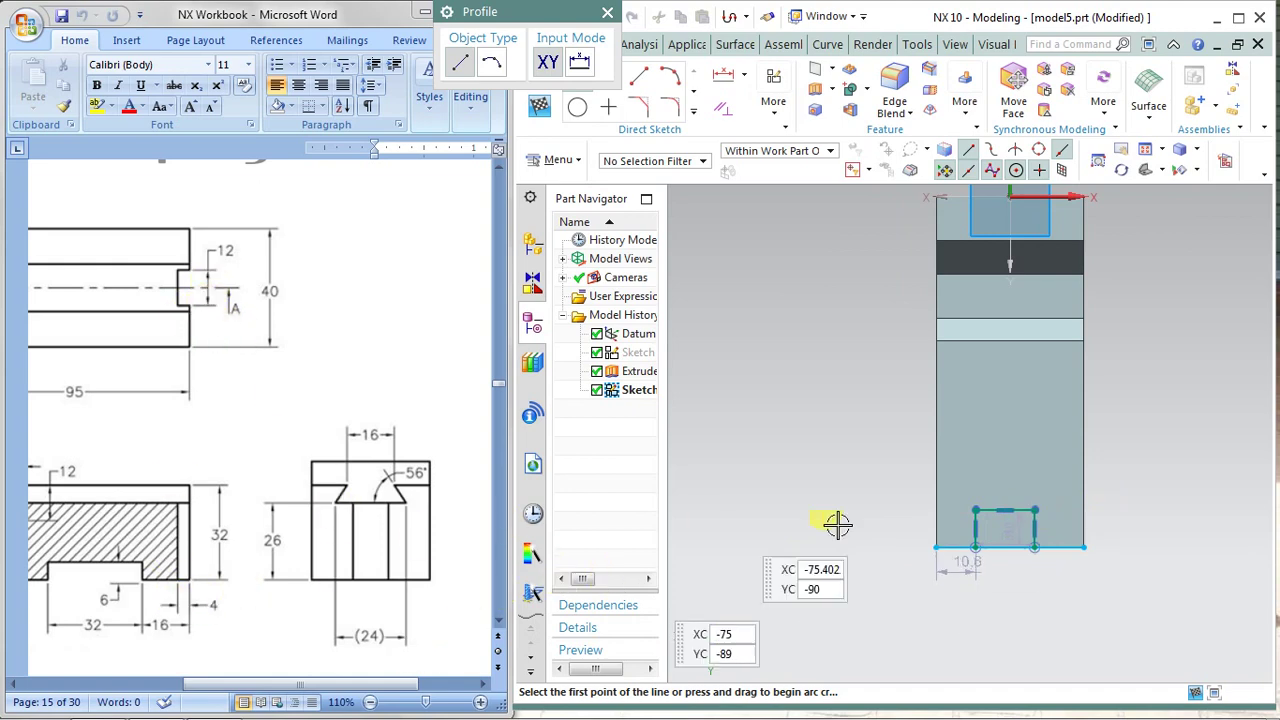
{"action": "right_click", "coordinate": [706, 282]}
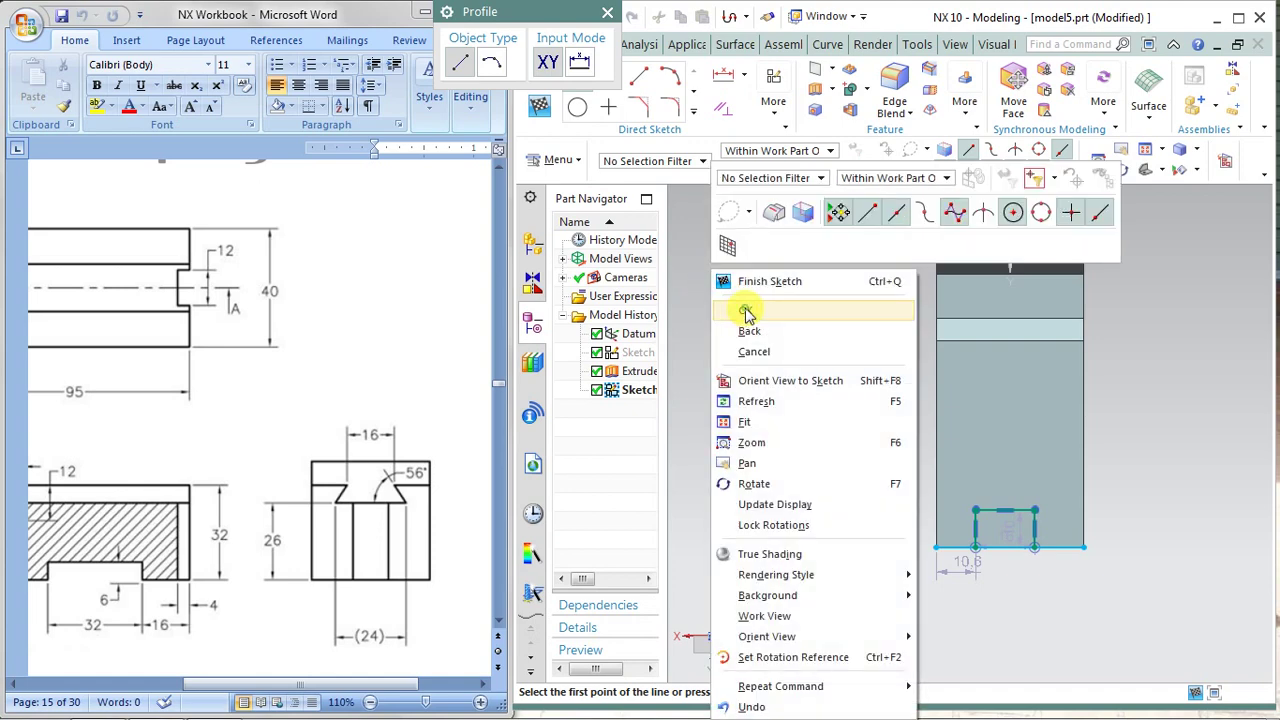
{"action": "left_click", "coordinate": [746, 314]}
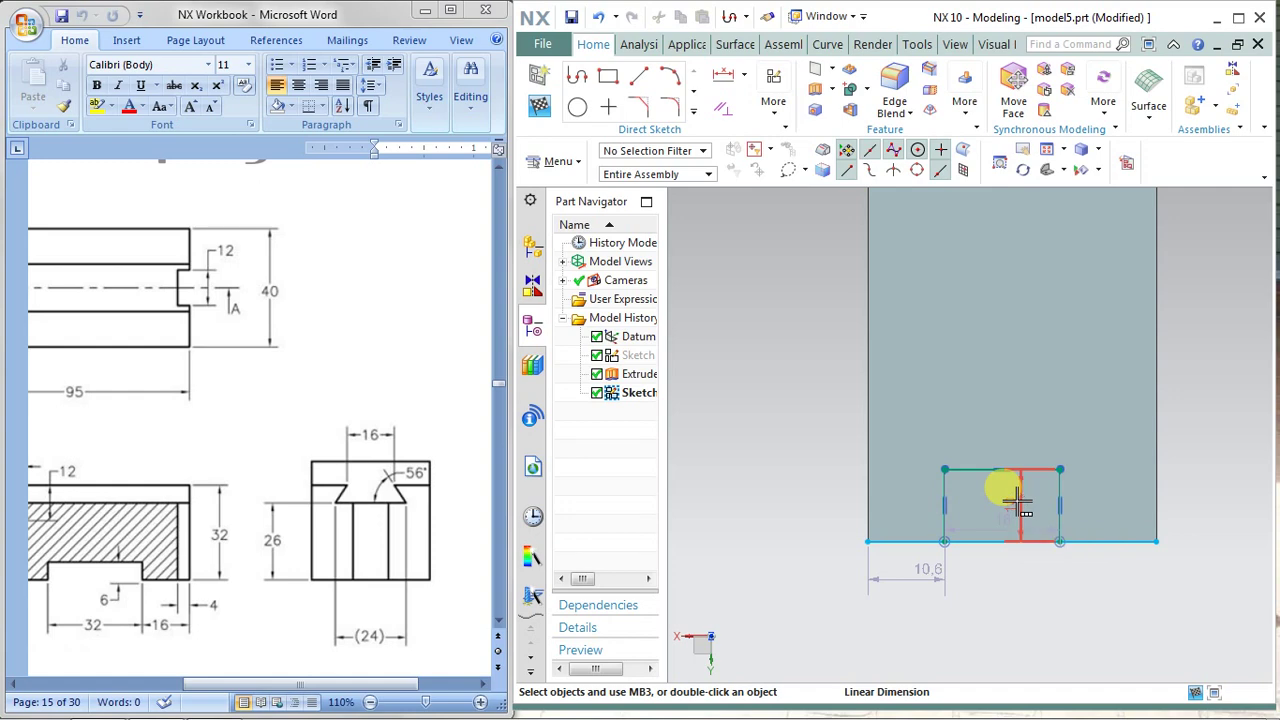
Step: Set the slot rectangle's height to 4 mm and width to 12 mm
{"action": "left_click", "coordinate": [1018, 497]}
{"action": "double_click", "coordinate": [1018, 497]}
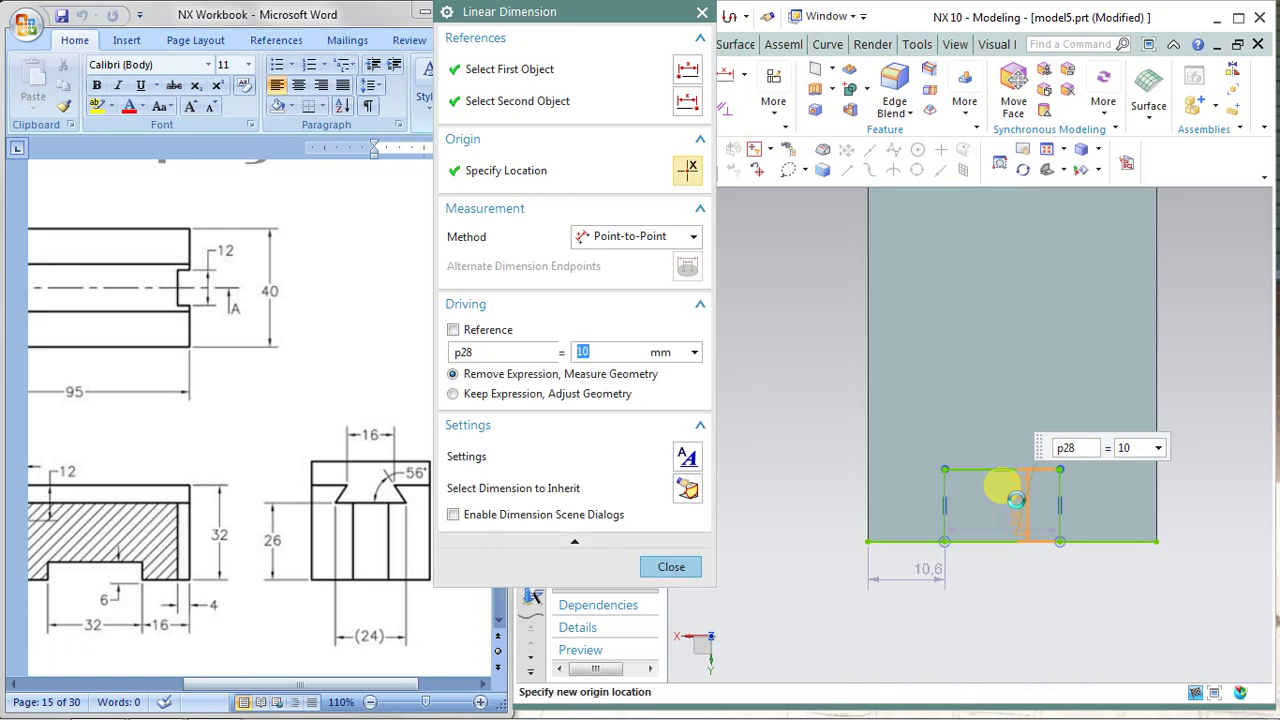
{"action": "type", "text": "4"}
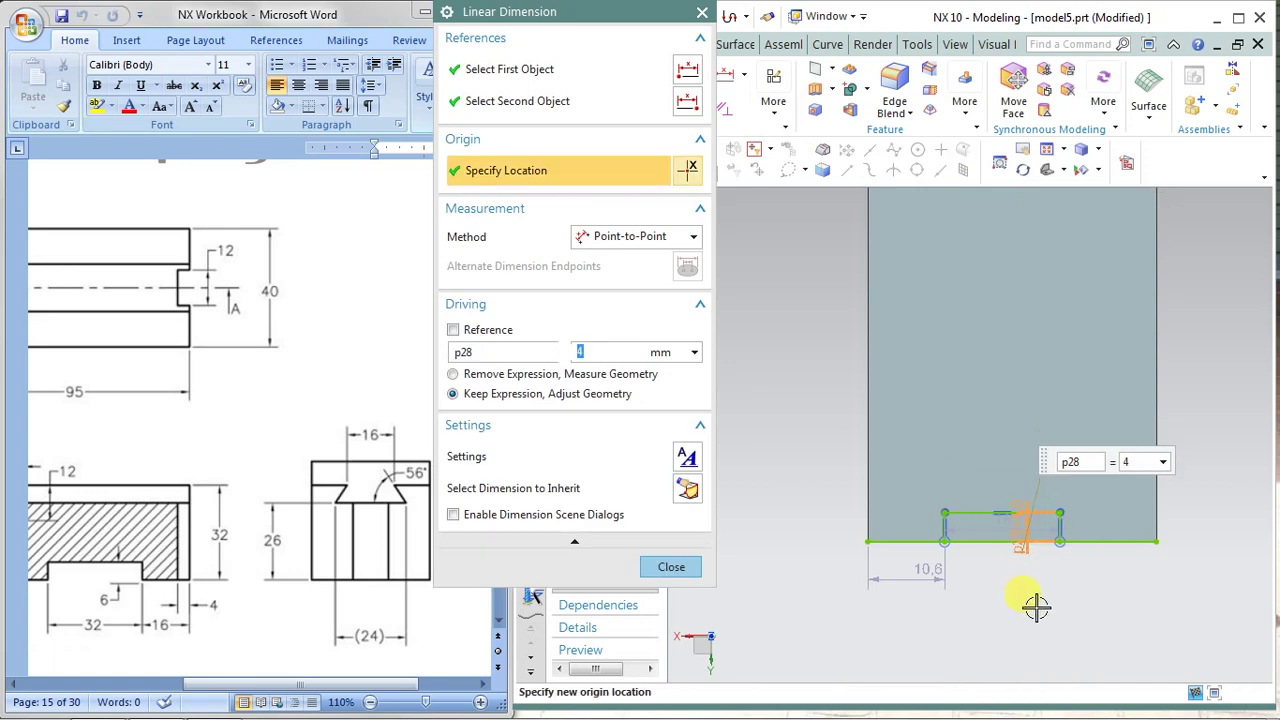
{"action": "left_click", "coordinate": [1000, 524]}
{"action": "middle_click", "coordinate": [1000, 524]}
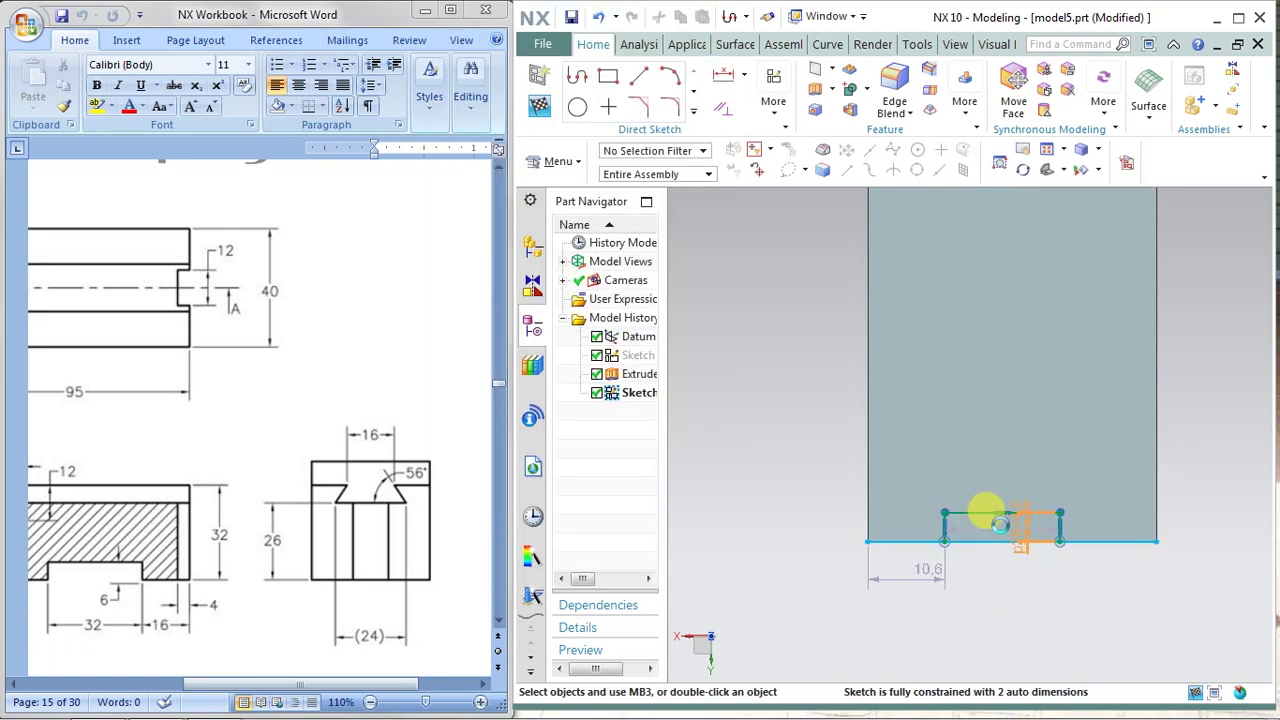
{"action": "double_click", "coordinate": [1000, 524]}
{"action": "type", "text": "1"}
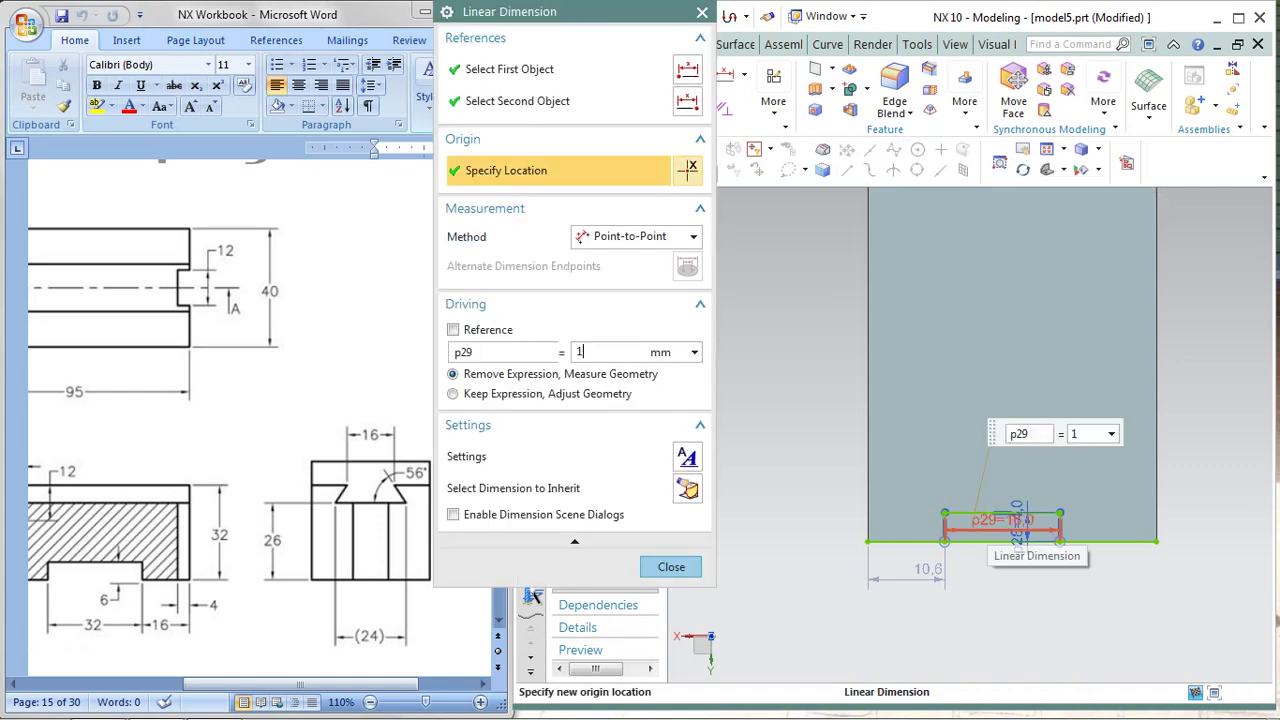
{"action": "type", "text": "2"}
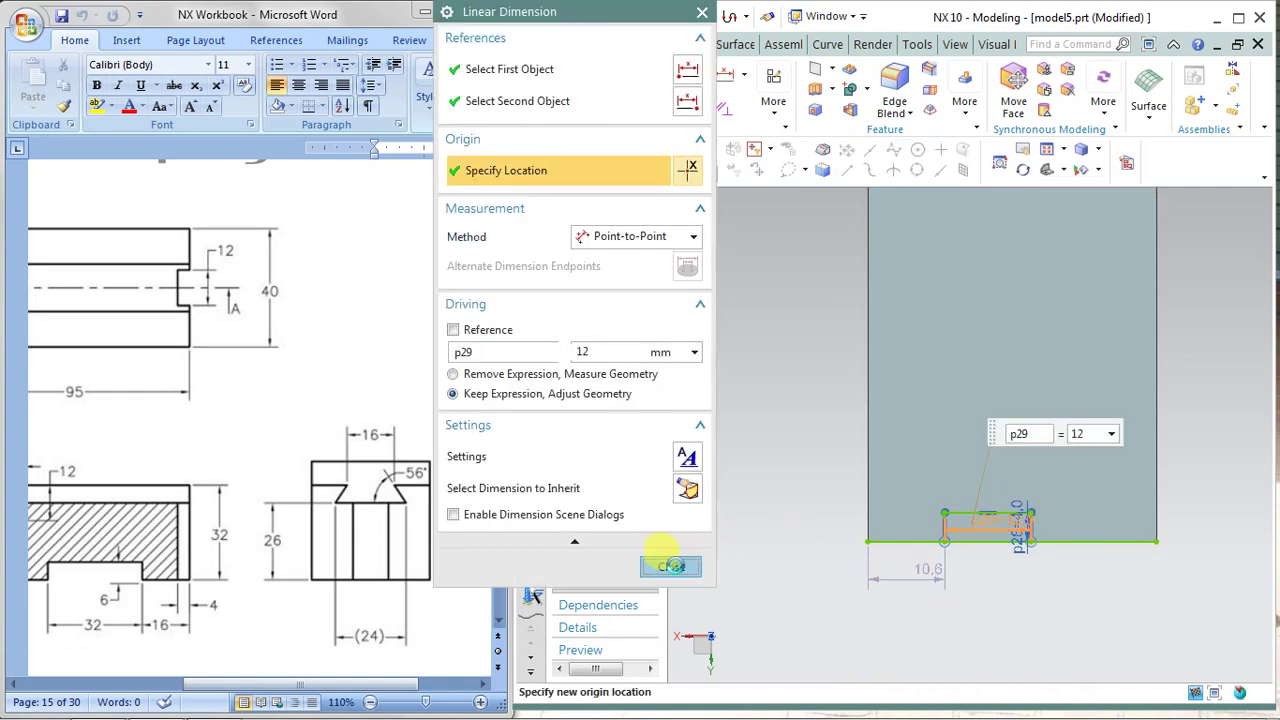
{"action": "left_click", "coordinate": [670, 566]}
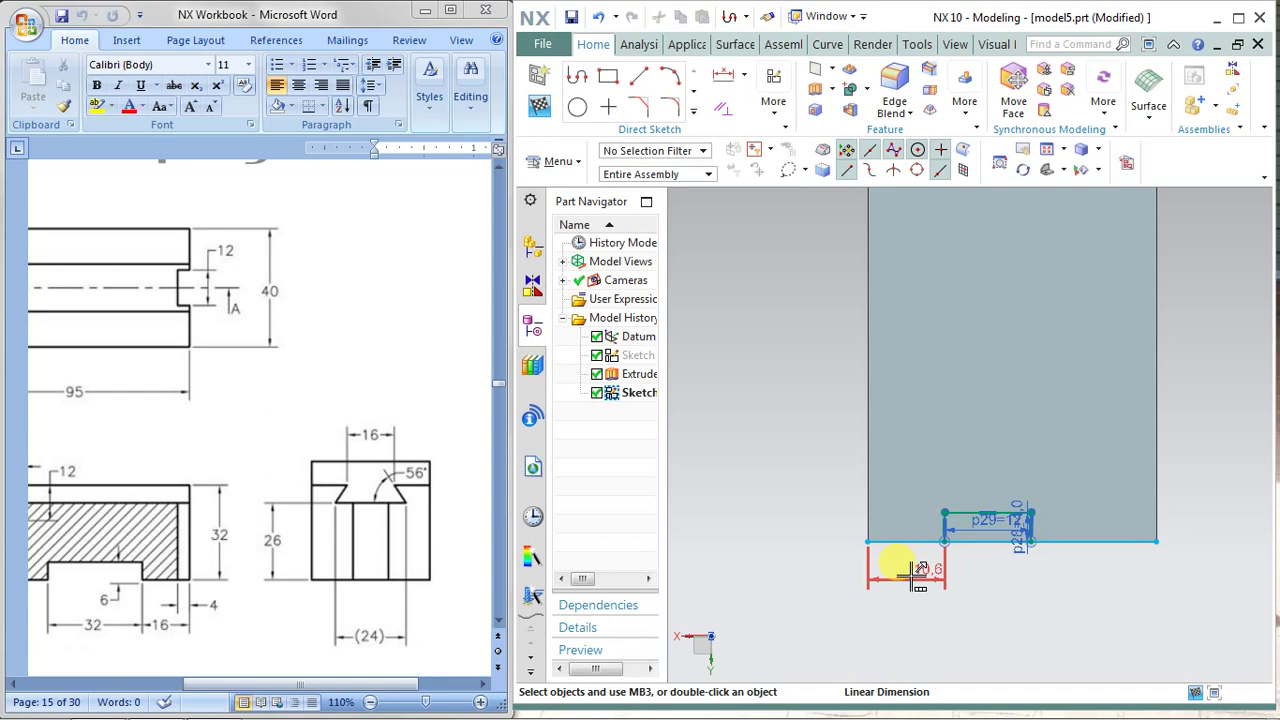
Step: Dimension the slot 14 mm from the block's left edge (p30)
{"action": "left_click", "coordinate": [918, 578]}
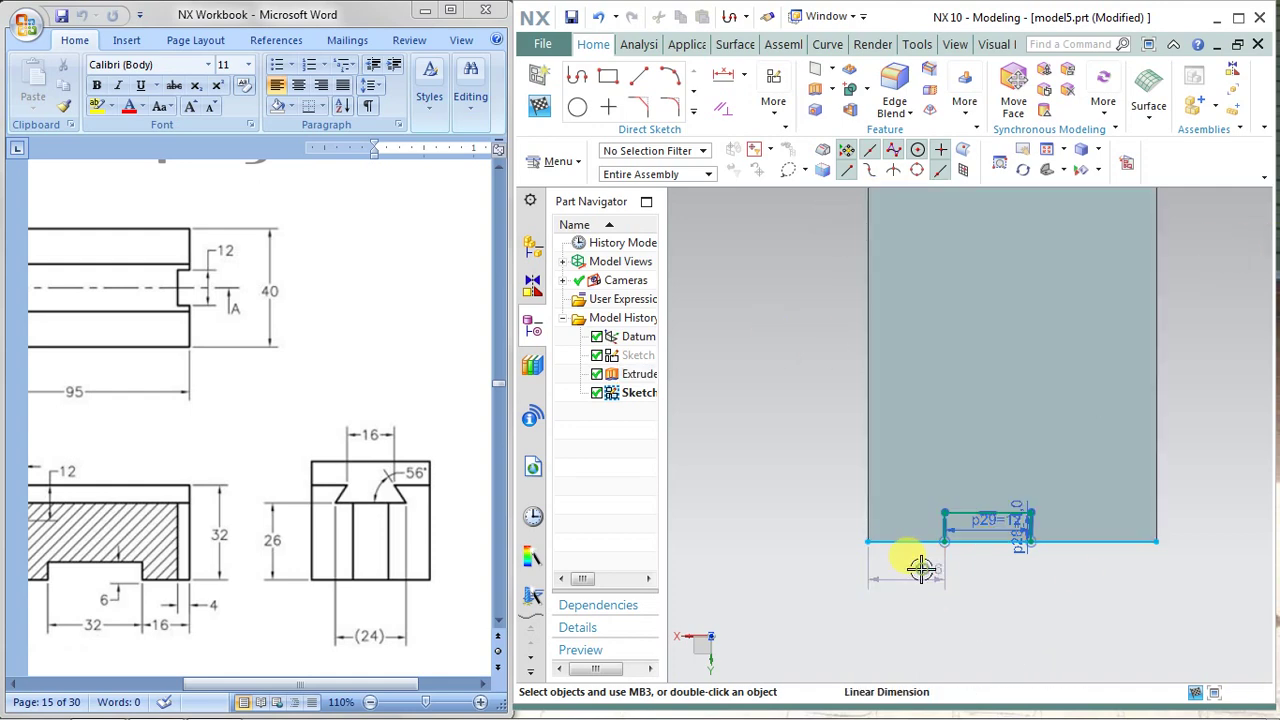
{"action": "double_click", "coordinate": [920, 568]}
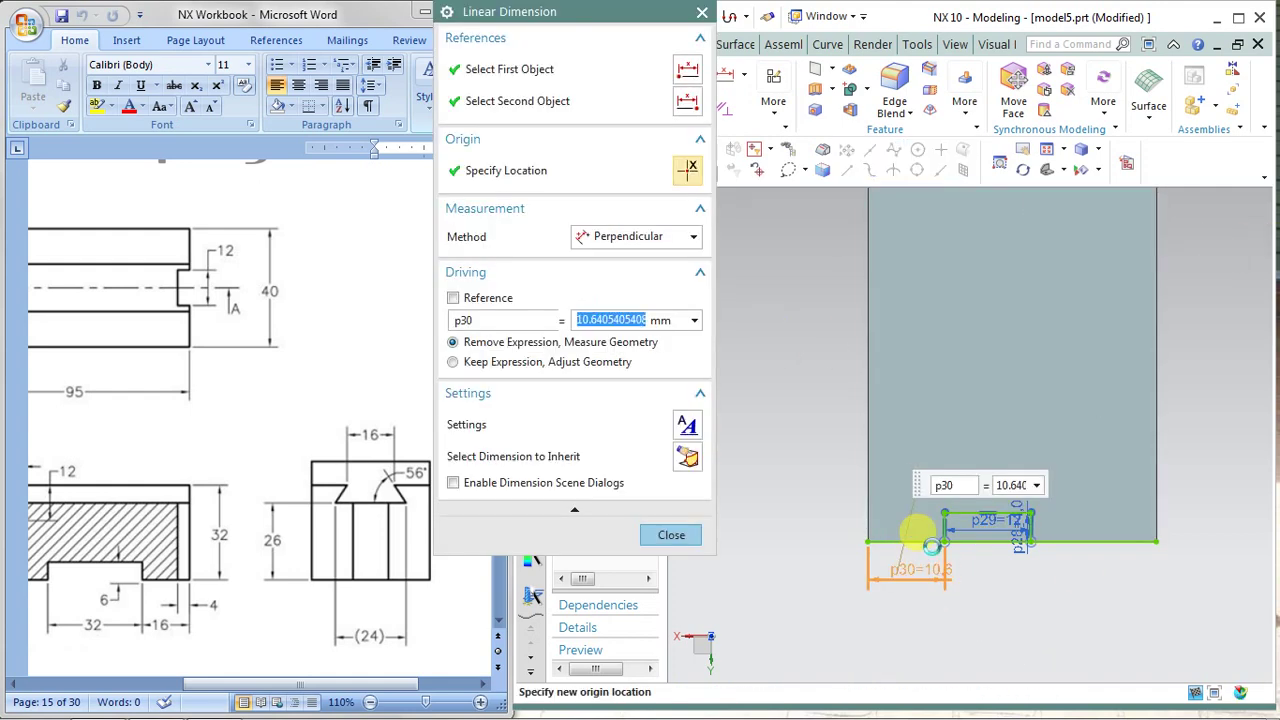
{"action": "type", "text": "14"}
{"action": "key", "text": "Return"}
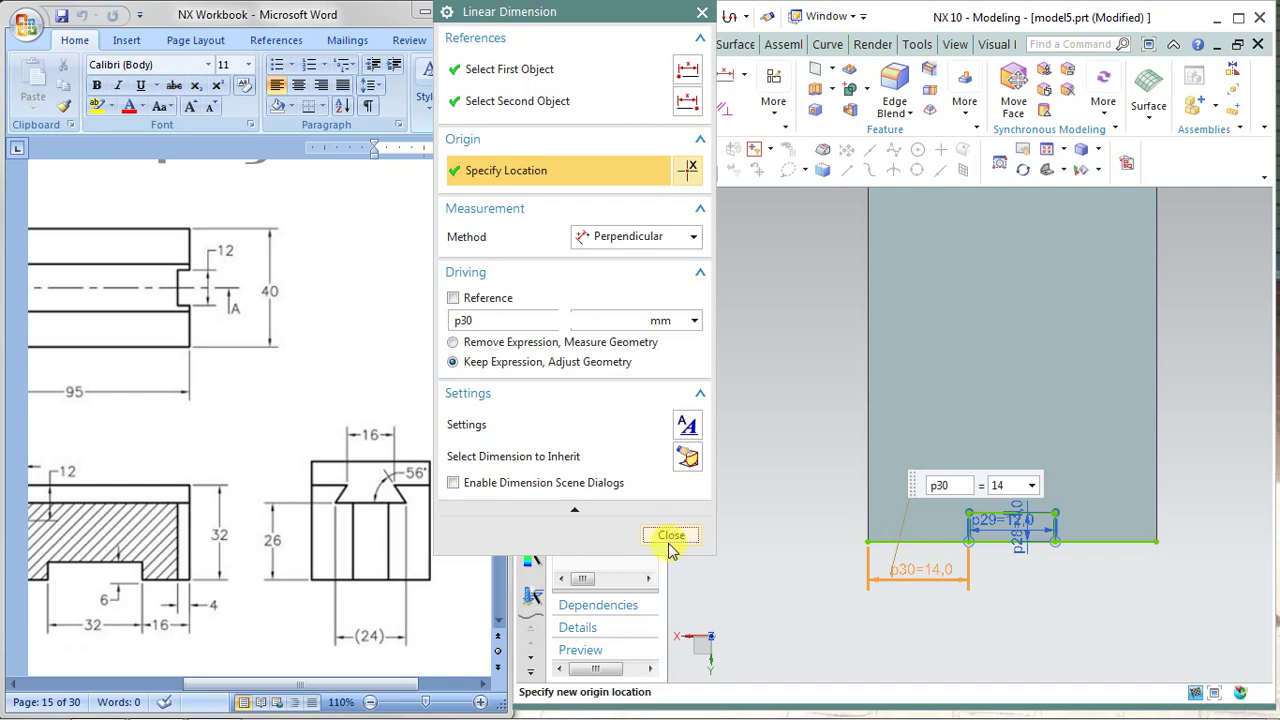
{"action": "left_click", "coordinate": [671, 535]}
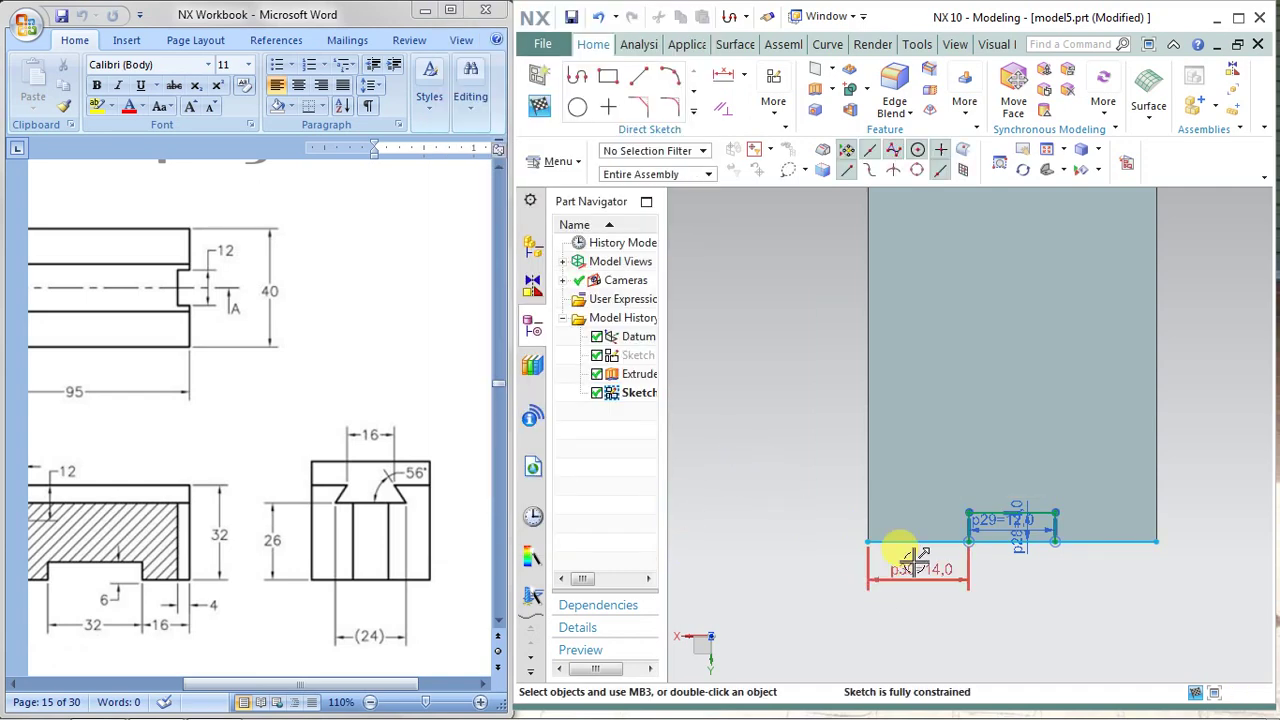
{"action": "left_click", "coordinate": [773, 102]}
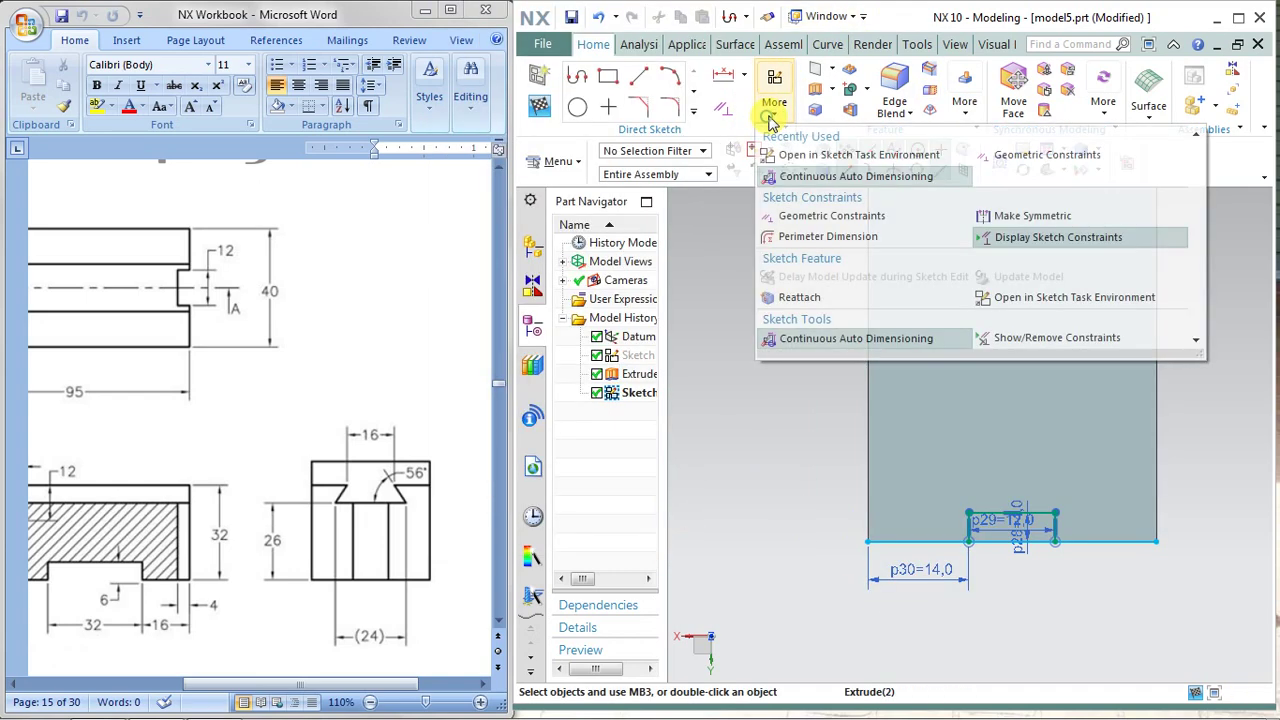
Step: Turn off continuous auto dimensioning and Quick Trim away the slot rectangle's bottom line
{"action": "left_click", "coordinate": [777, 177]}
{"action": "right_click", "coordinate": [772, 340]}
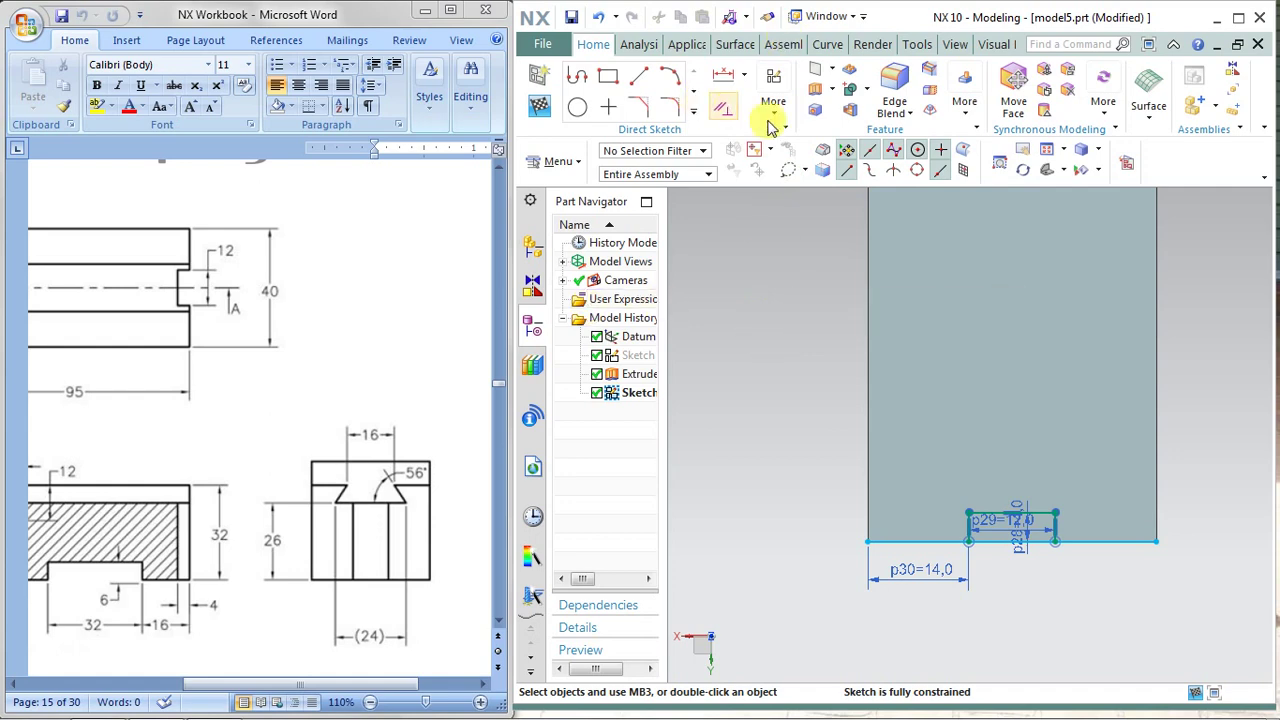
{"action": "left_click", "coordinate": [697, 112]}
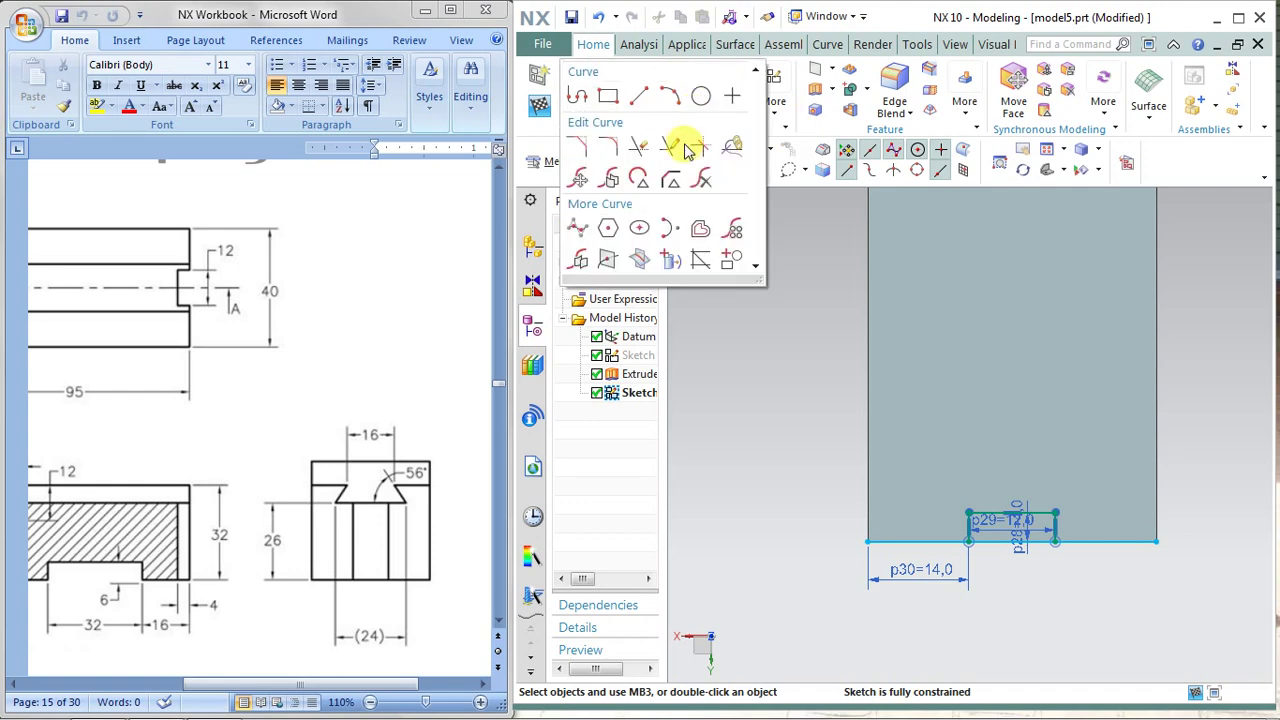
{"action": "left_click", "coordinate": [640, 178]}
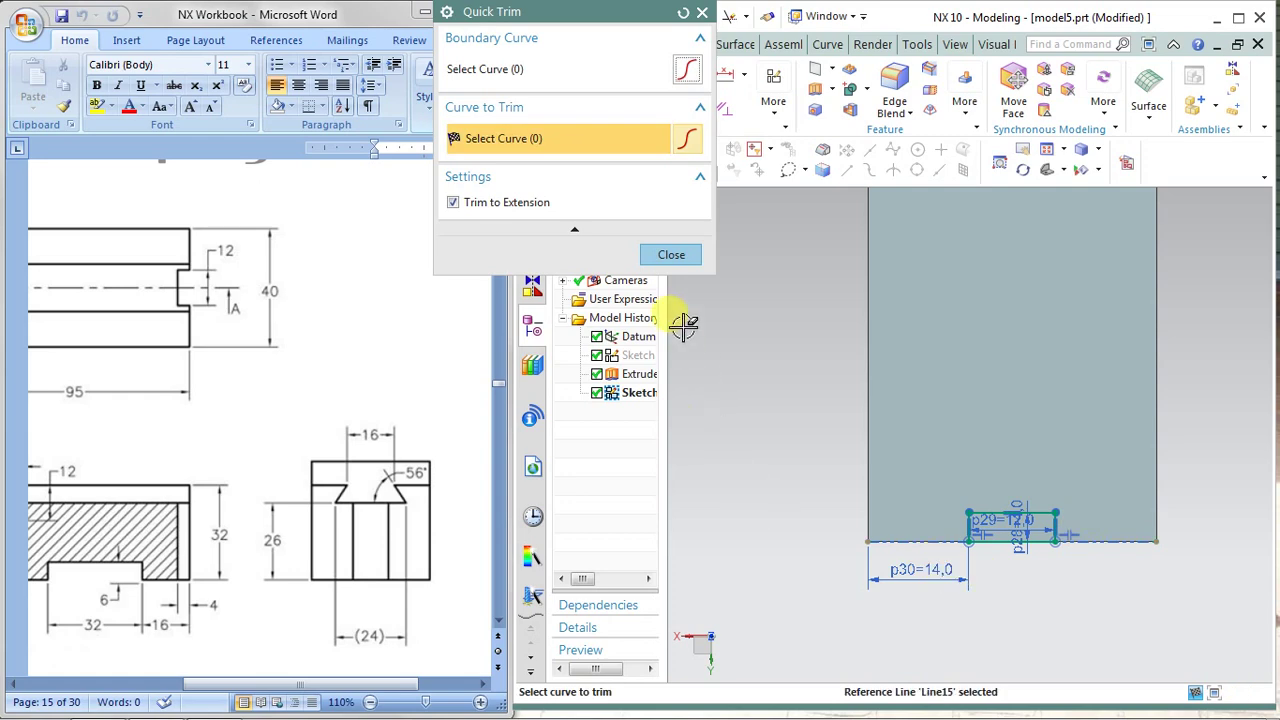
{"action": "left_click", "coordinate": [668, 255]}
Step: Finish the slot sketch and select its curves as a new extrude's section
{"action": "left_click", "coordinate": [548, 113]}
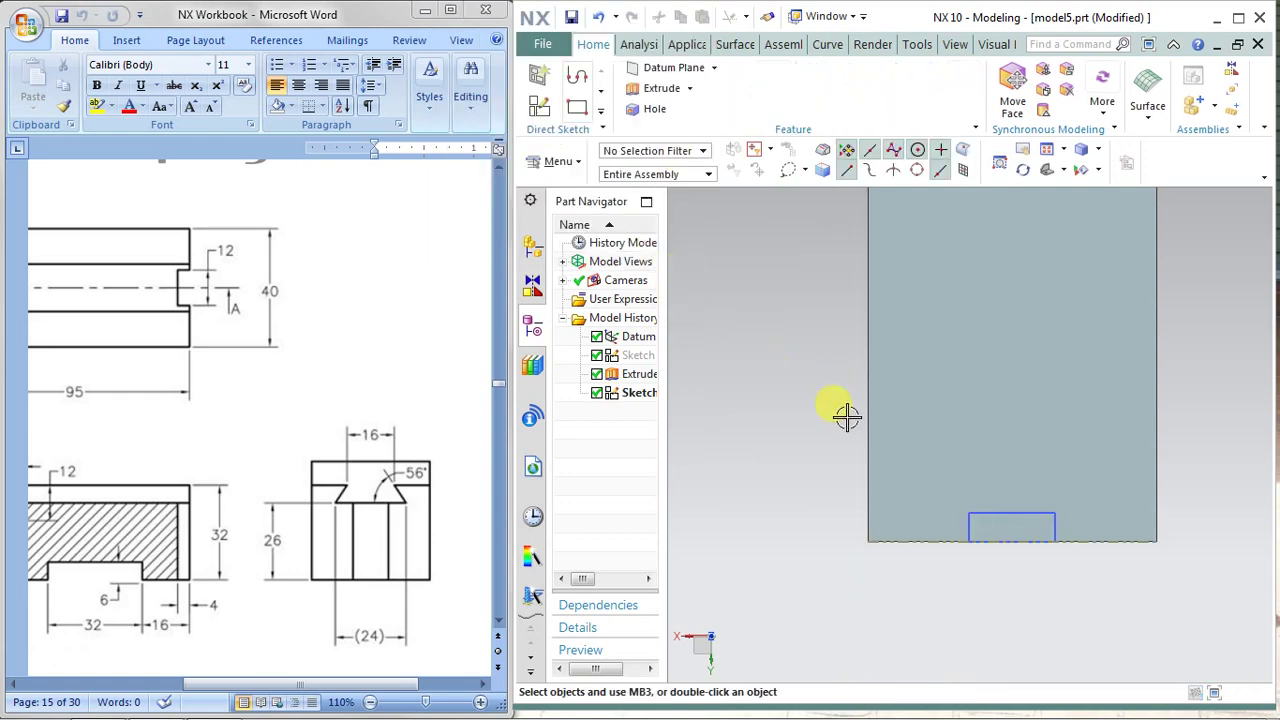
{"action": "mouse_move", "coordinate": [846, 420]}
{"action": "middle_mouse_down"}
{"action": "mouse_move", "coordinate": [837, 349]}
{"action": "mouse_move", "coordinate": [857, 371]}
{"action": "middle_mouse_up"}
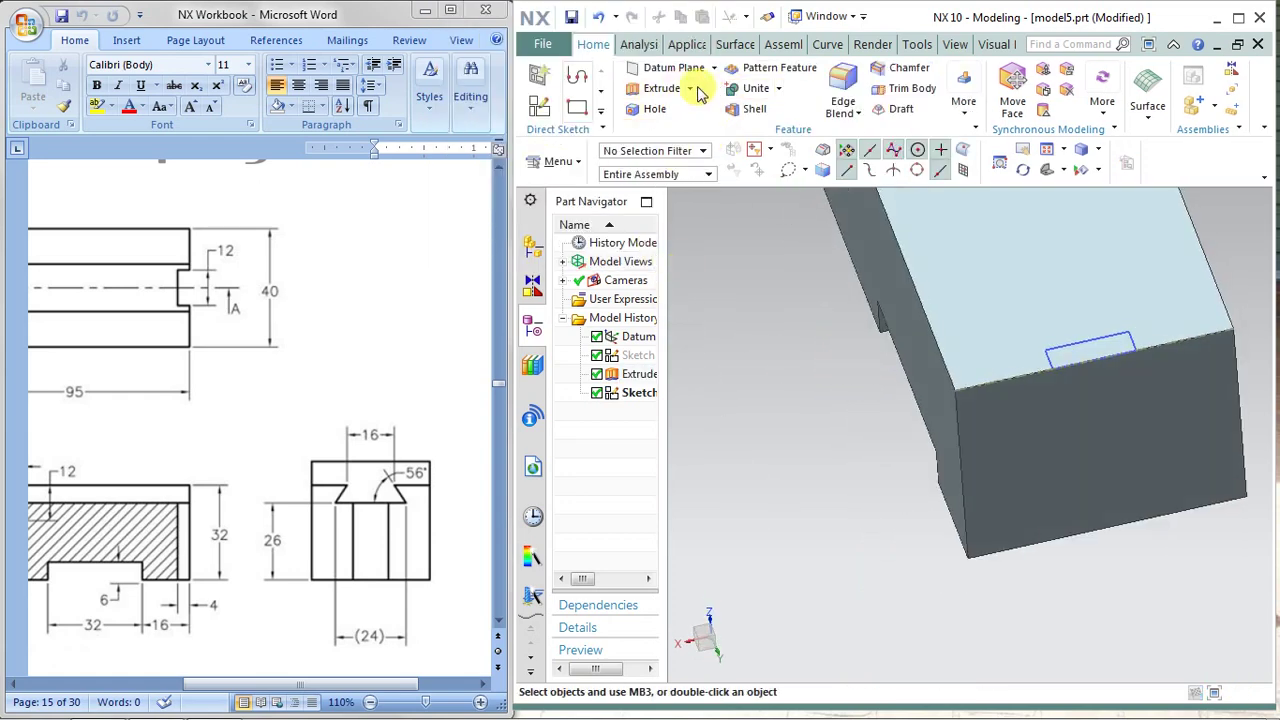
{"action": "left_click", "coordinate": [661, 88]}
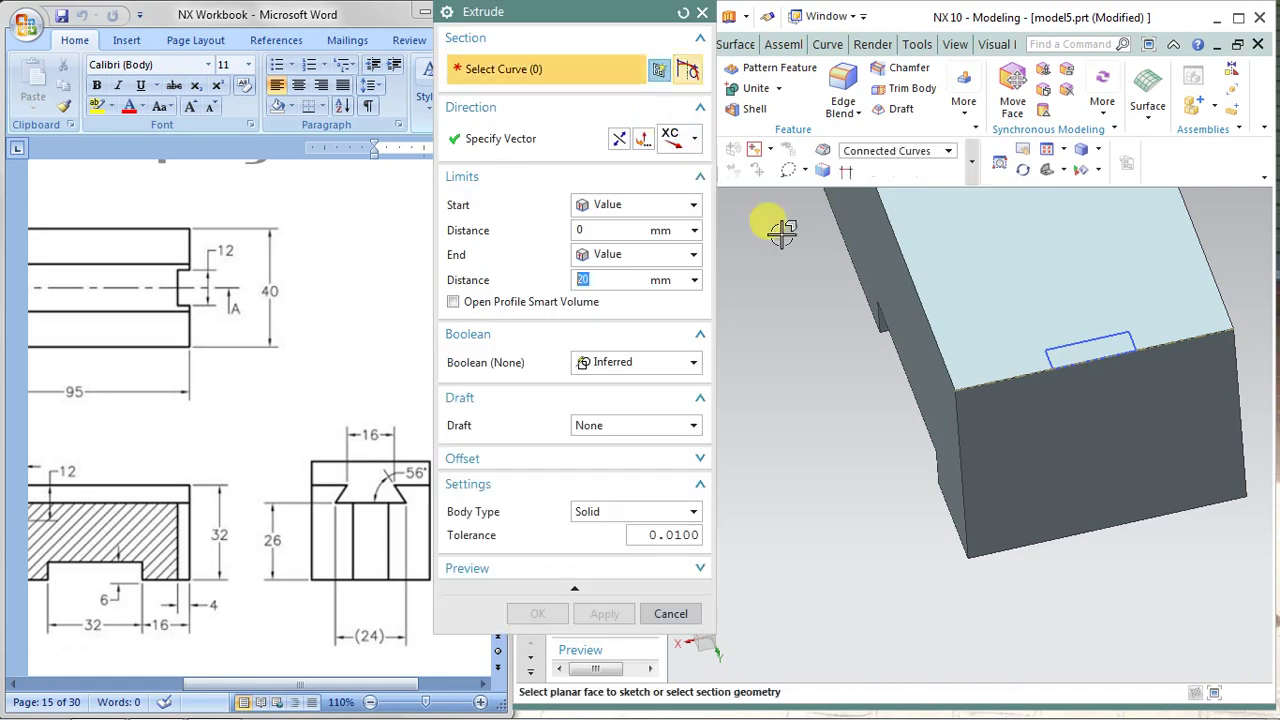
{"action": "left_click", "coordinate": [1063, 347]}
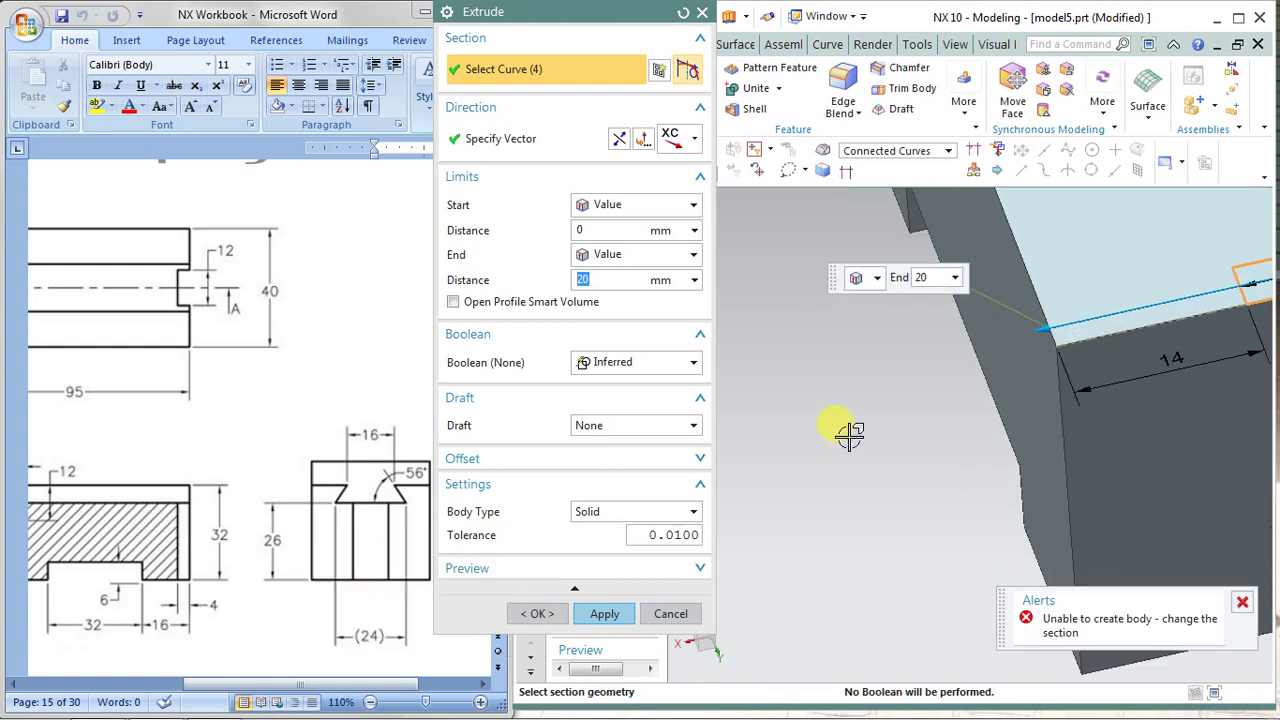
{"action": "scroll", "coordinate": [848, 435], "scroll_direction": "down", "scroll_amount": 2}
{"action": "scroll", "coordinate": [848, 435], "scroll_direction": "down", "scroll_amount": 2}
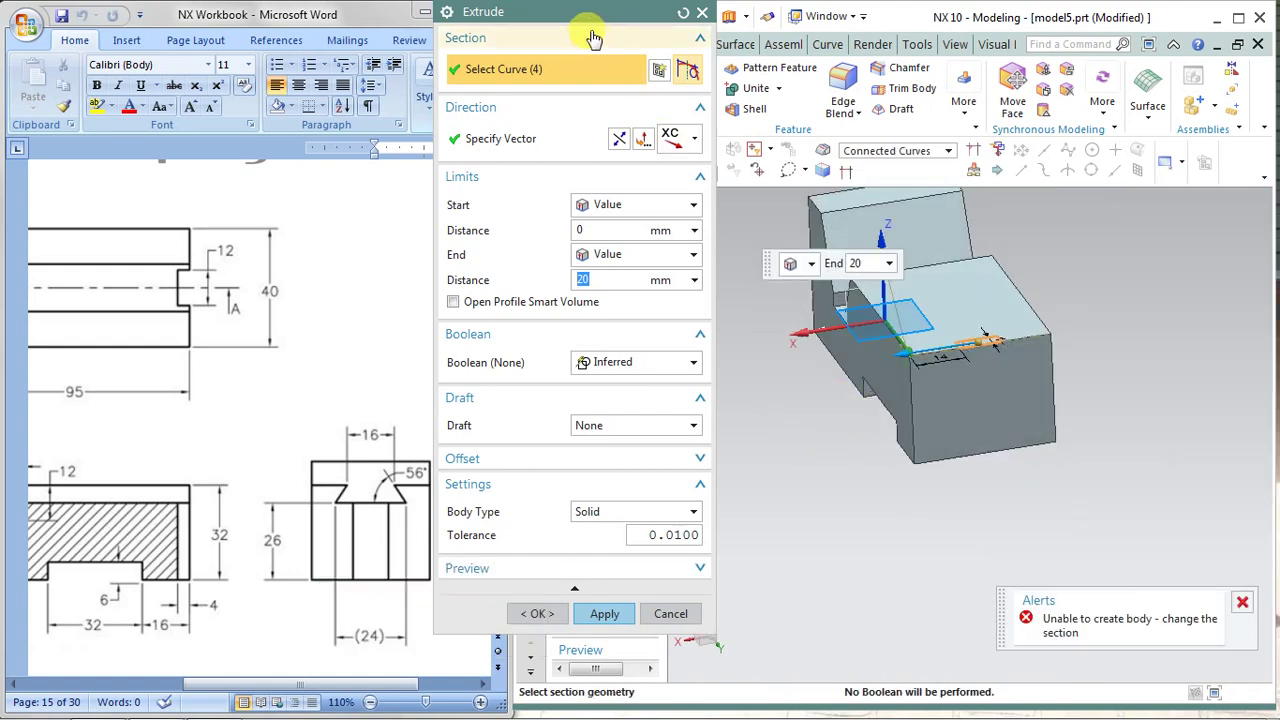
{"action": "left_click_drag", "start_coordinate": [558, 11], "coordinate": [486, 10]}
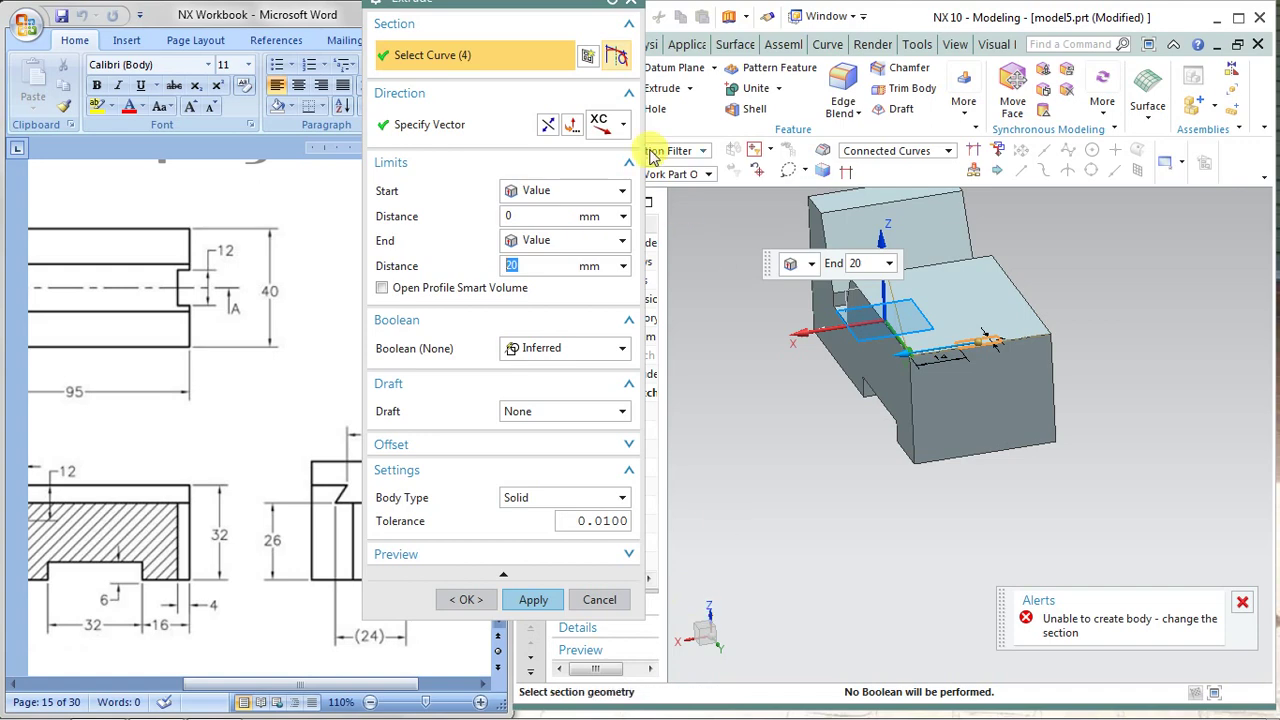
Step: Extrude the slot 49 mm along ZC with Boolean Subtract to cut it through the block
{"action": "left_click", "coordinate": [615, 137]}
{"action": "left_click", "coordinate": [621, 146]}
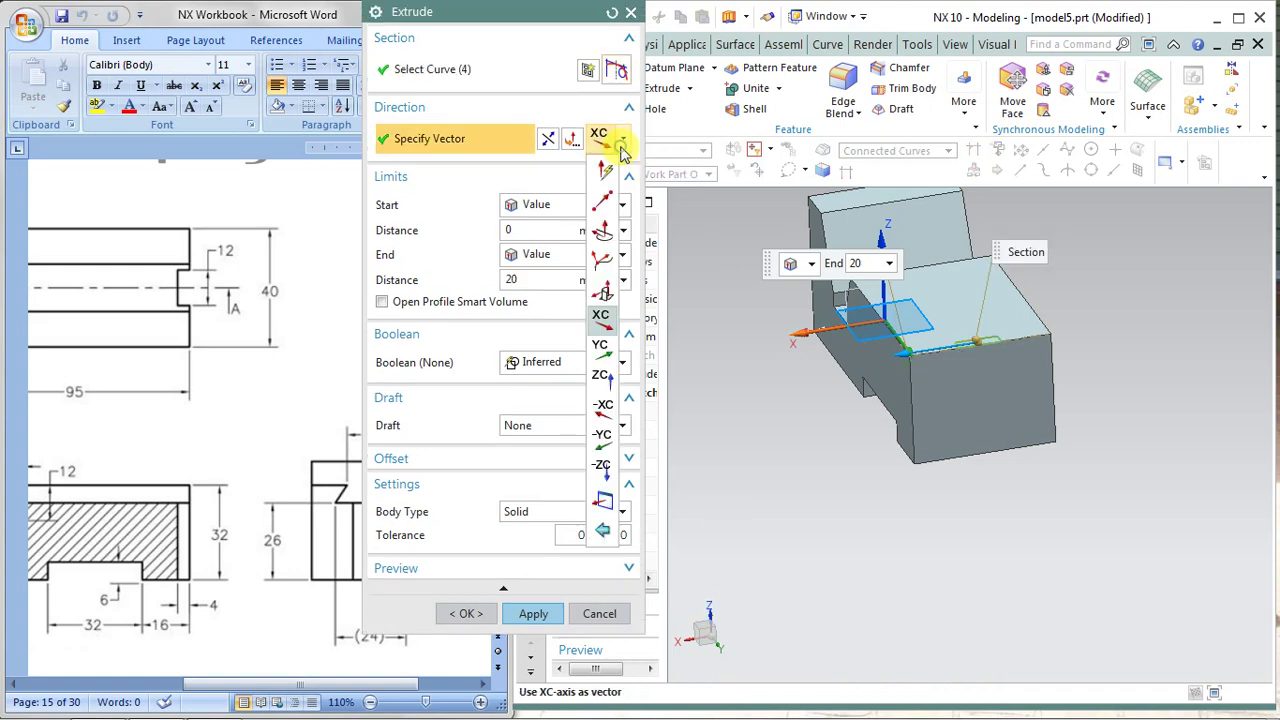
{"action": "left_click", "coordinate": [603, 376]}
{"action": "mouse_move", "coordinate": [878, 252]}
{"action": "left_mouse_down"}
{"action": "mouse_move", "coordinate": [990, 430]}
{"action": "mouse_move", "coordinate": [985, 505]}
{"action": "left_mouse_up"}
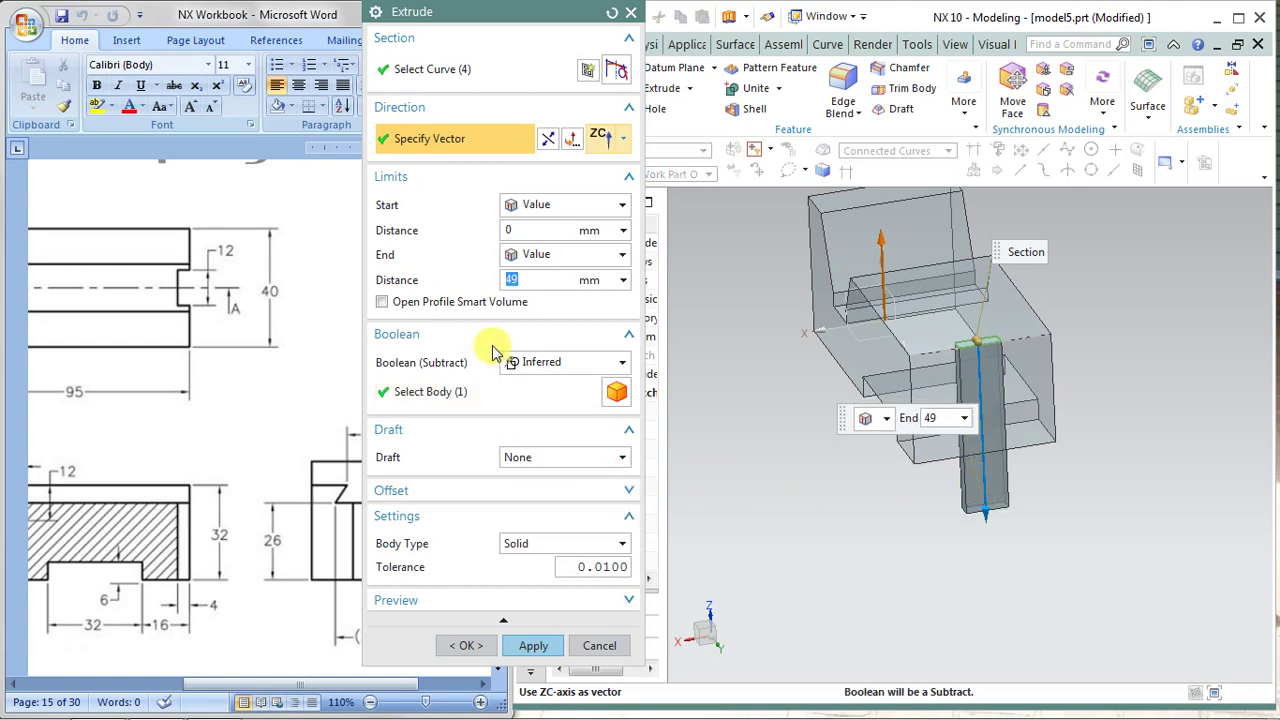
{"action": "left_click", "coordinate": [527, 365]}
{"action": "left_click", "coordinate": [530, 420]}
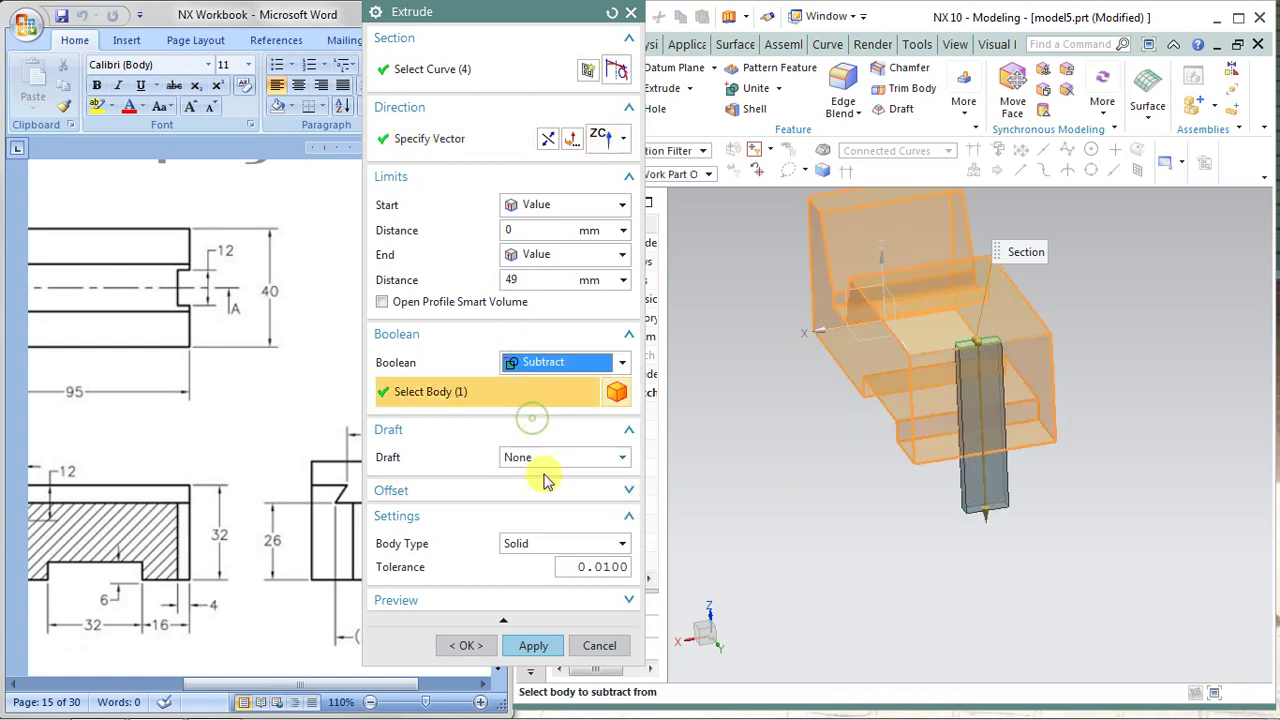
{"action": "left_click", "coordinate": [535, 646]}
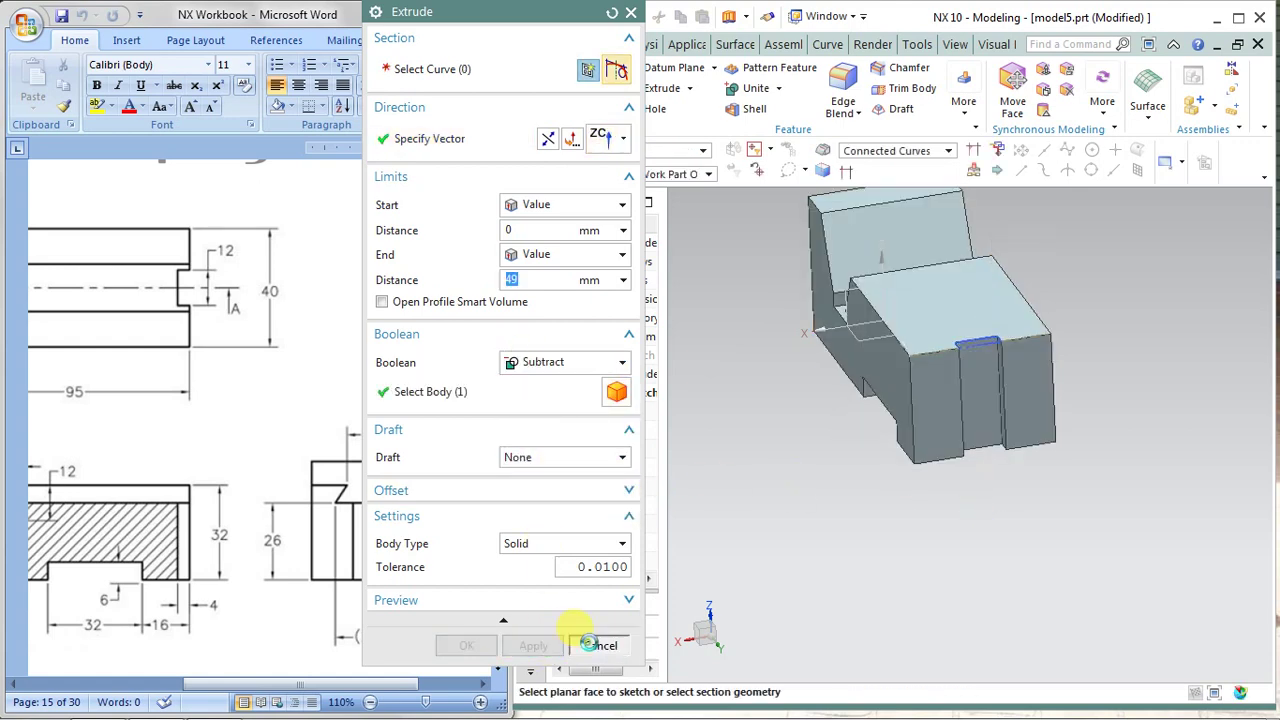
{"action": "left_click", "coordinate": [598, 646]}
{"action": "scroll", "coordinate": [1040, 438], "scroll_direction": "up", "scroll_amount": 2}
{"action": "right_click", "coordinate": [965, 345]}
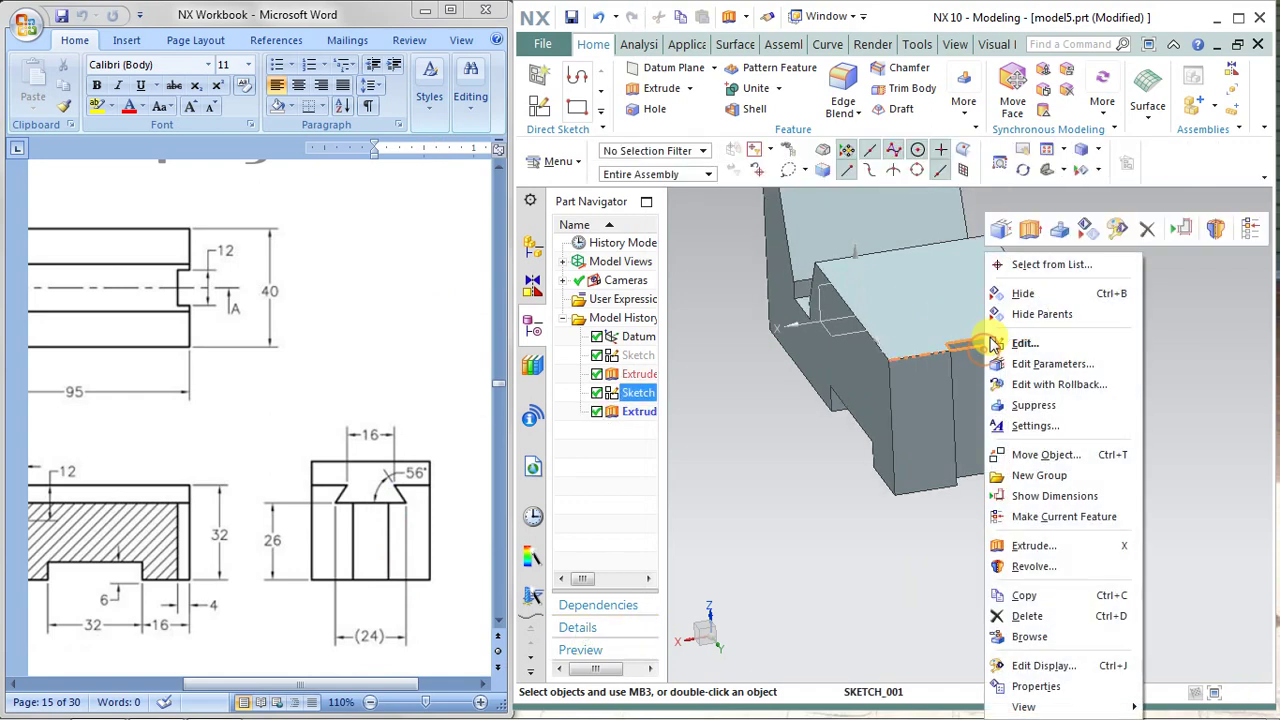
{"action": "left_click", "coordinate": [1020, 293]}
{"action": "mouse_move", "coordinate": [994, 309]}
{"action": "middle_mouse_down"}
{"action": "mouse_move", "coordinate": [986, 300]}
{"action": "mouse_move", "coordinate": [1005, 318]}
{"action": "middle_mouse_up"}
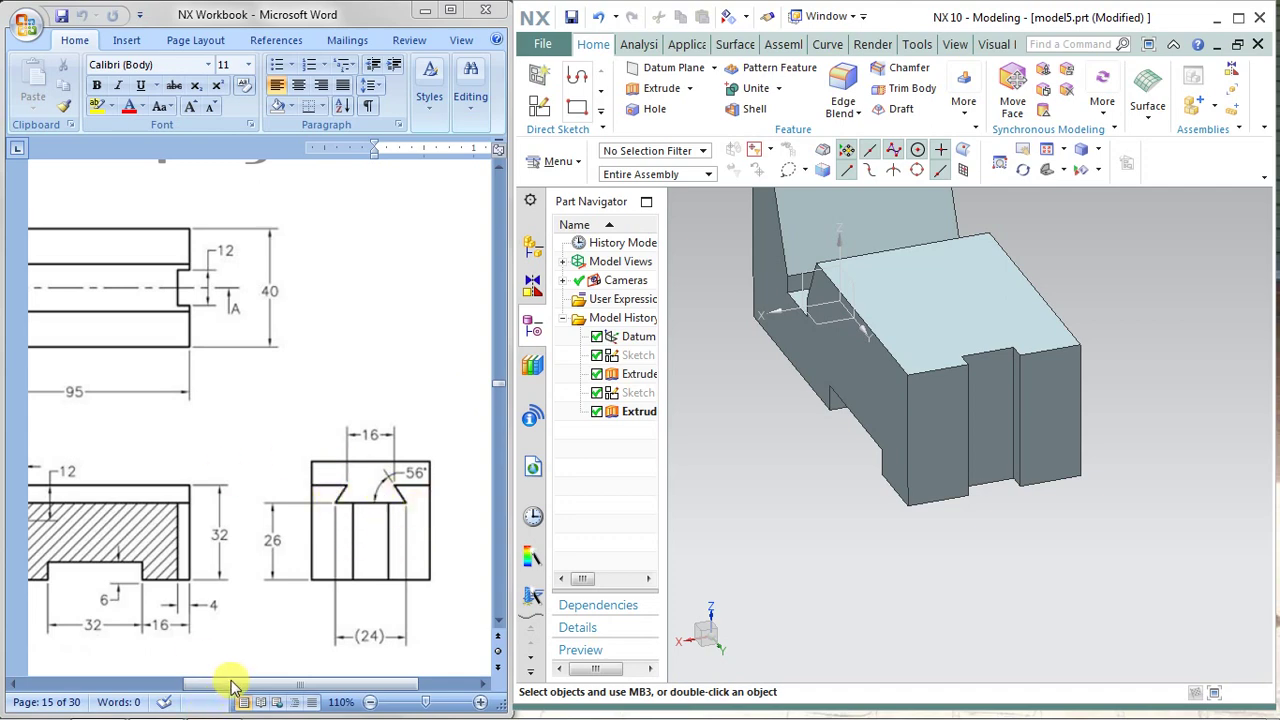
{"action": "left_click_drag", "start_coordinate": [230, 686], "coordinate": [187, 686]}
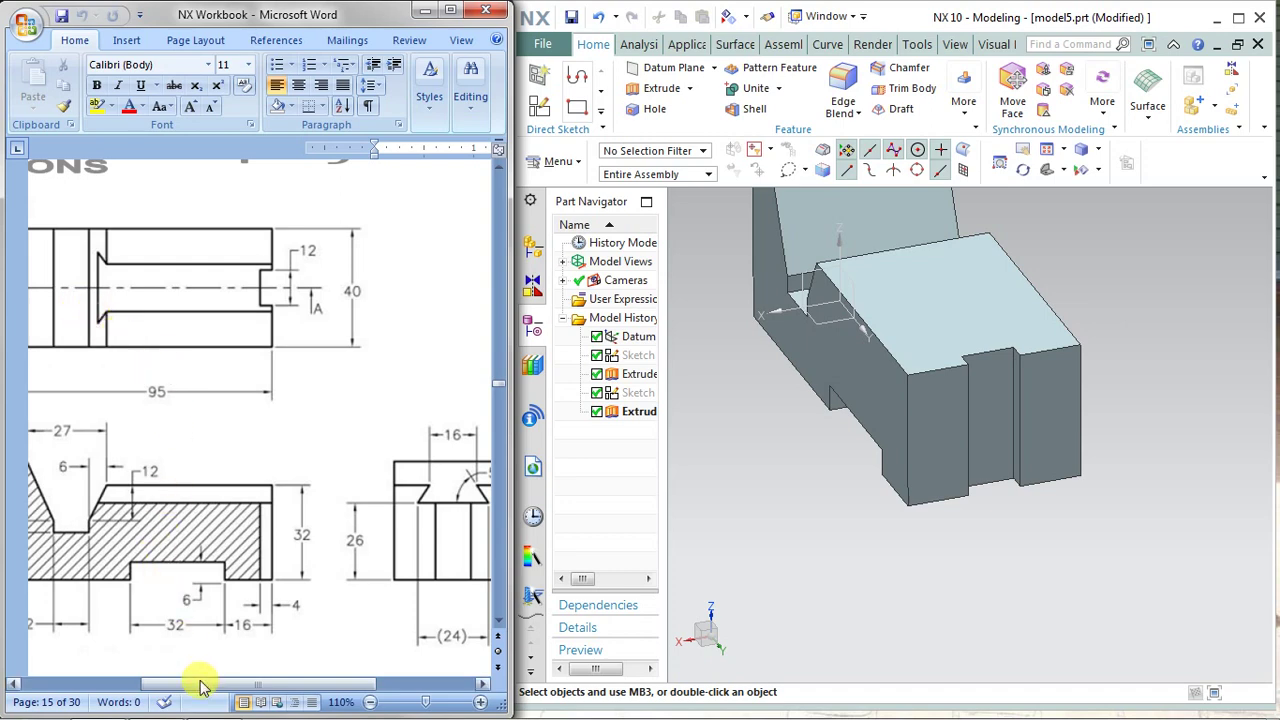
{"action": "left_click_drag", "start_coordinate": [200, 686], "coordinate": [246, 686]}
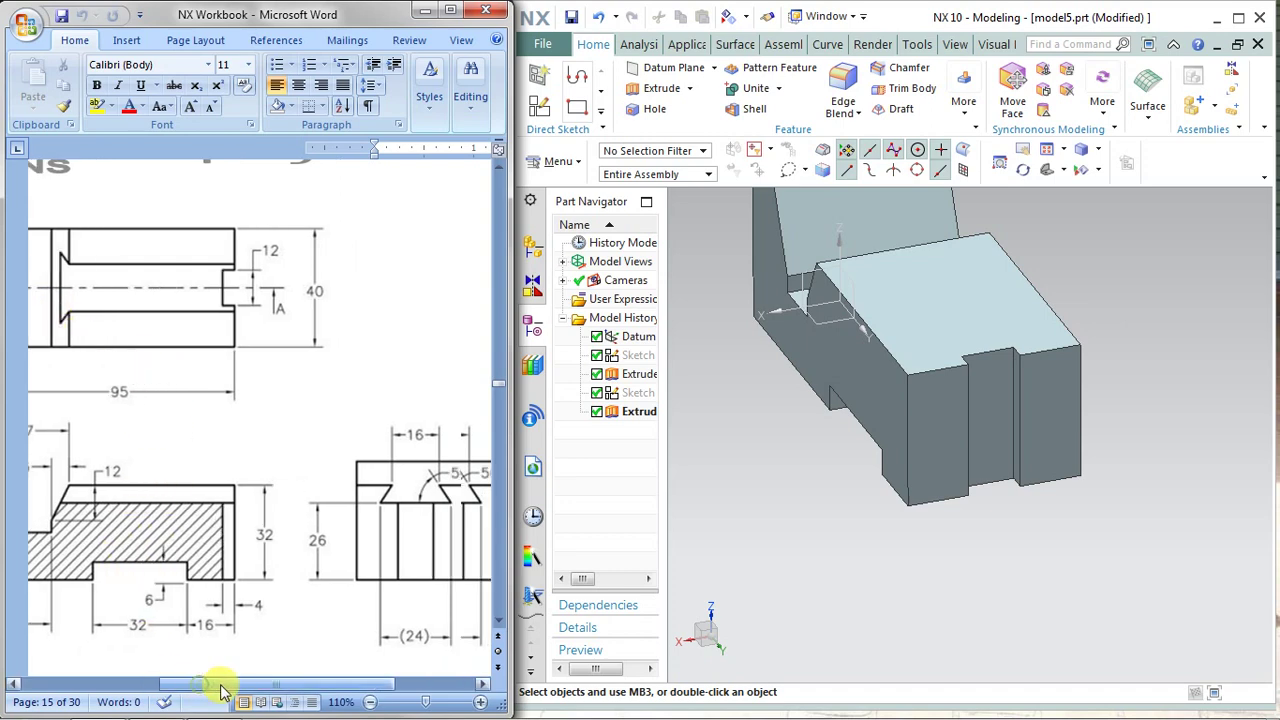
{"action": "left_click", "coordinate": [877, 396]}
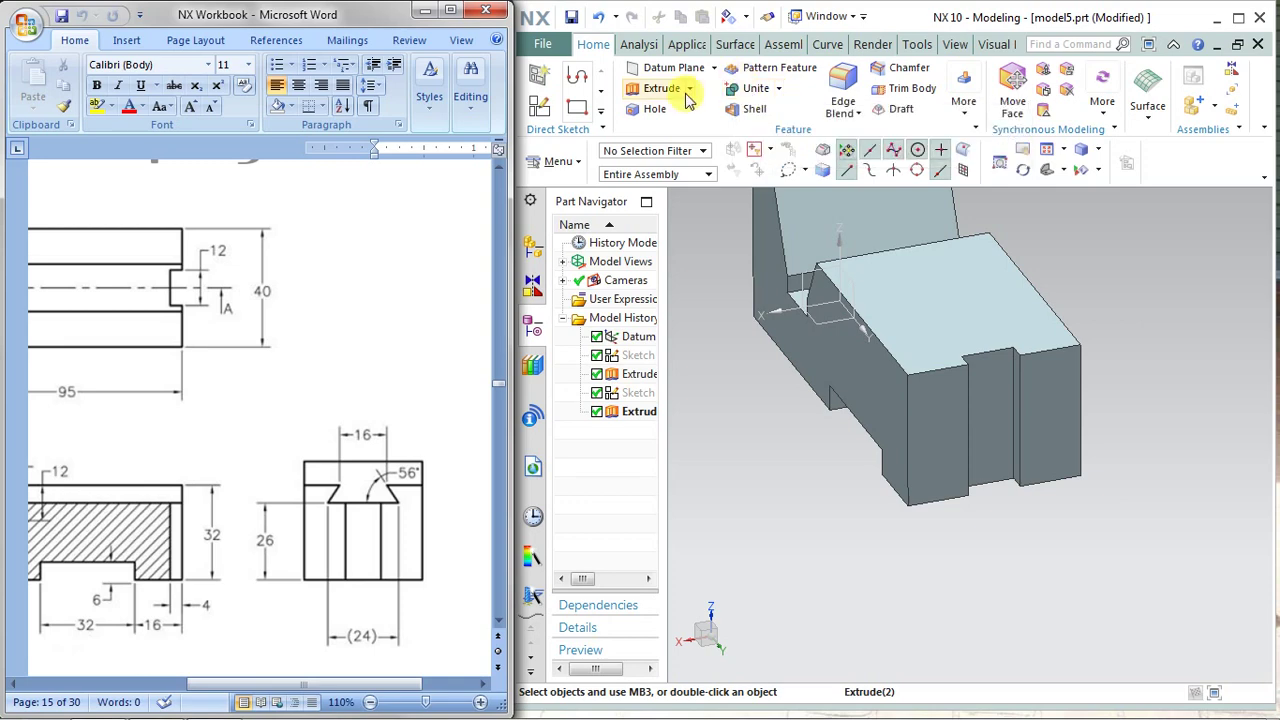
Step: Place a new sketch on the block's end face and view it head-on
{"action": "left_click", "coordinate": [538, 75]}
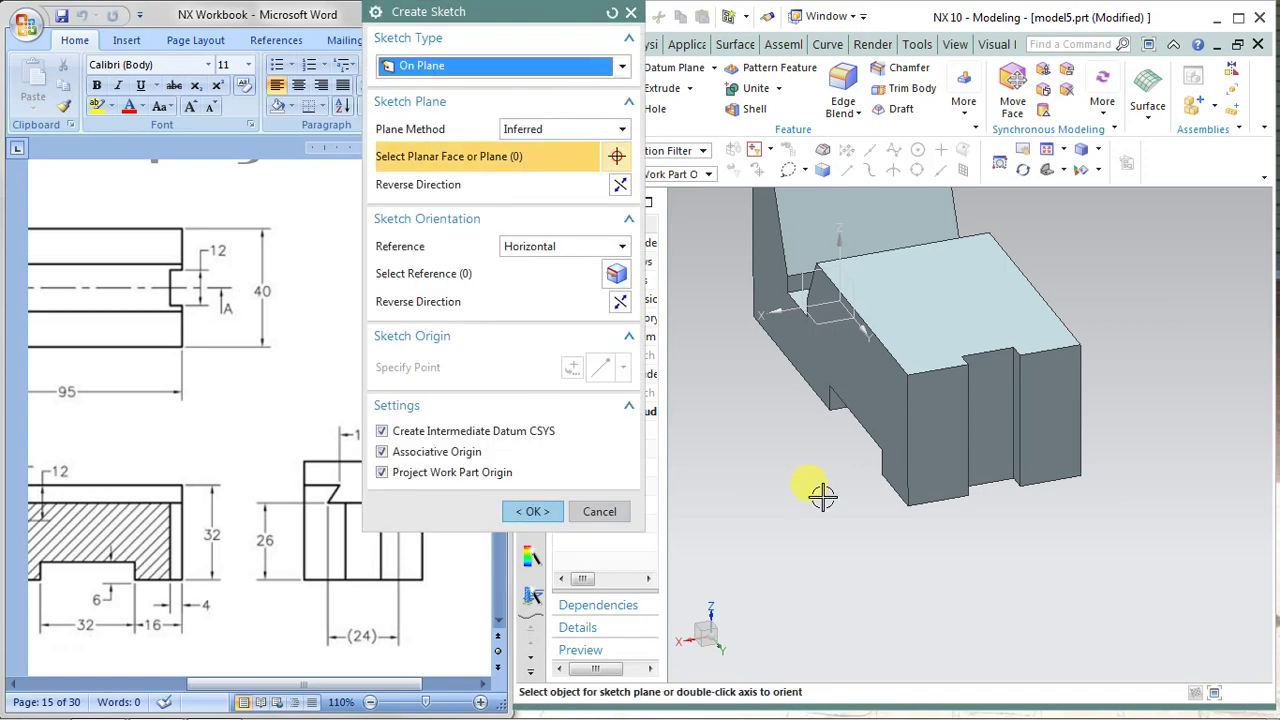
{"action": "left_click", "coordinate": [955, 390]}
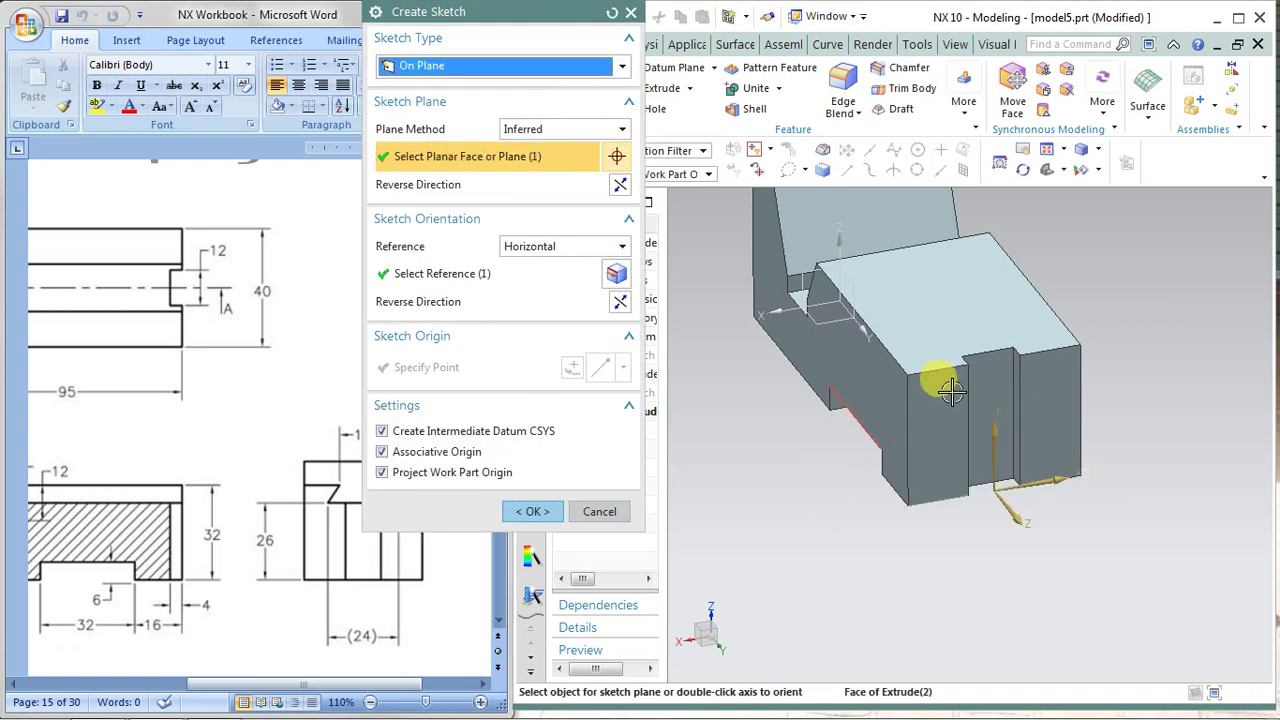
{"action": "left_click", "coordinate": [530, 512]}
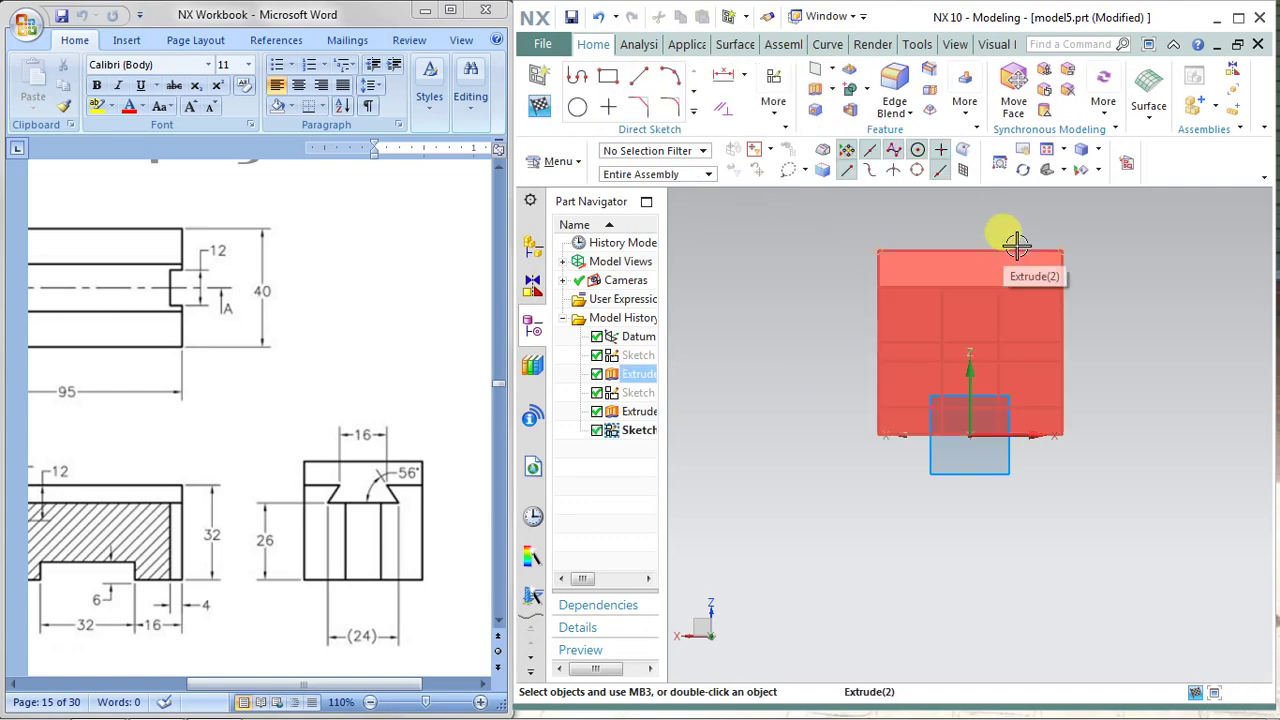
{"action": "left_click", "coordinate": [1171, 261]}
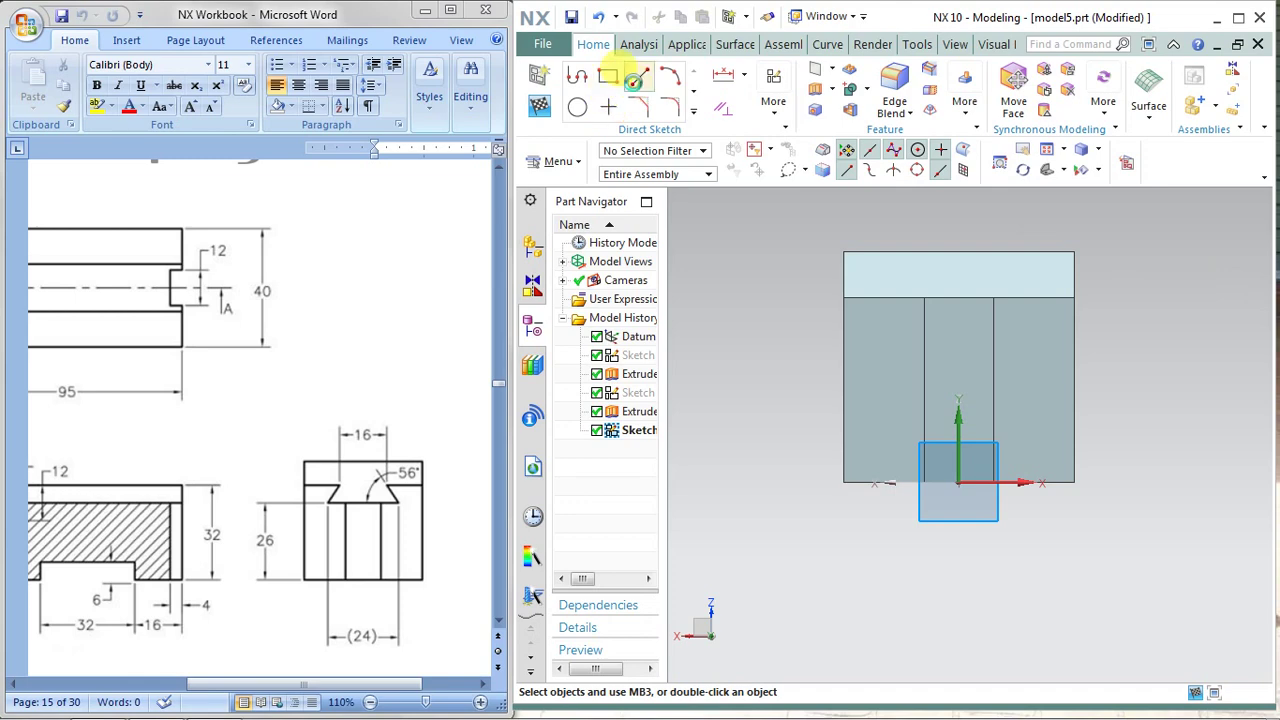
Step: Draw a closed four-line trapezoid for the V-groove along the end face's top edge
{"action": "left_click", "coordinate": [634, 80]}
{"action": "left_click", "coordinate": [577, 76]}
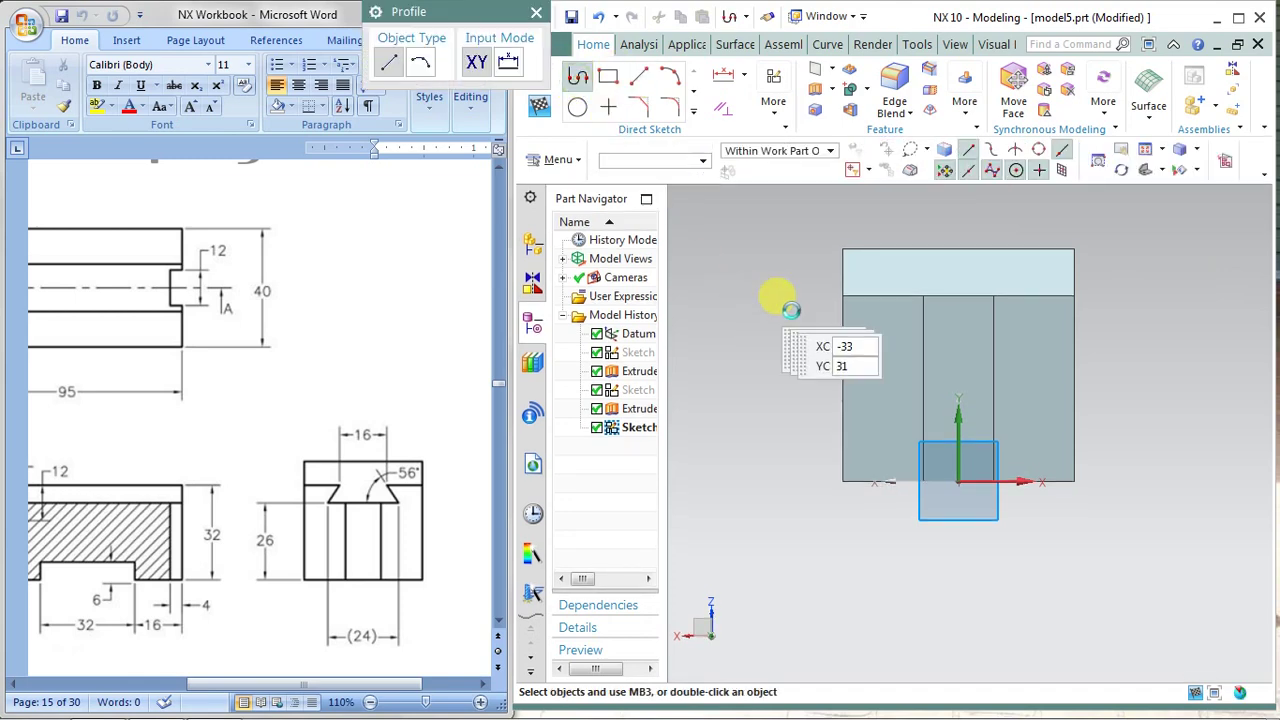
{"action": "left_click", "coordinate": [900, 296]}
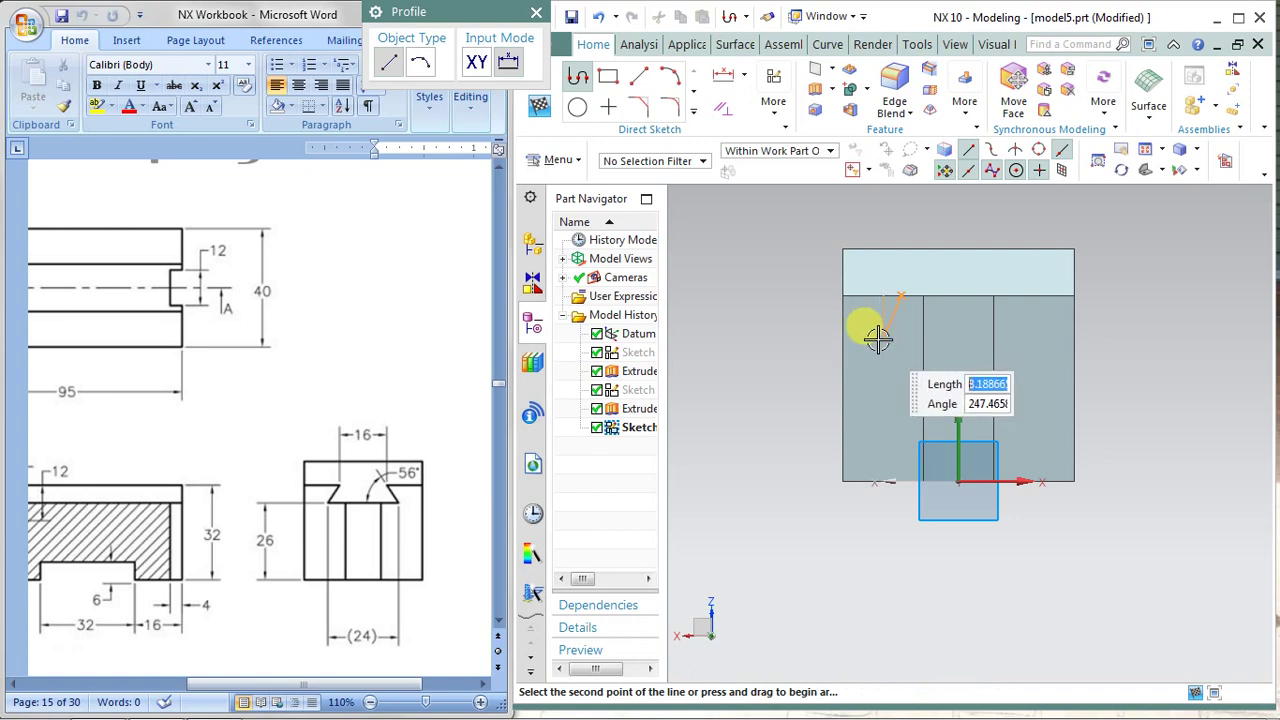
{"action": "left_click", "coordinate": [876, 341]}
{"action": "type", "text": "27"}
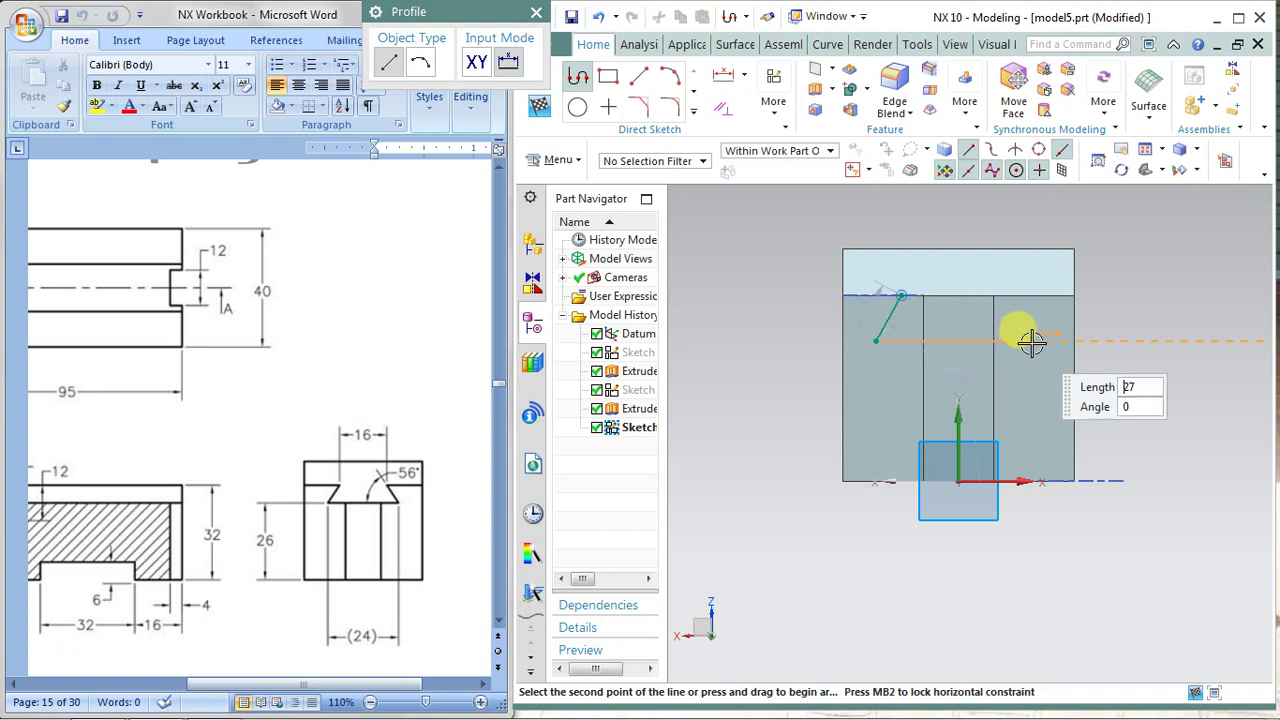
{"action": "left_click", "coordinate": [1032, 341]}
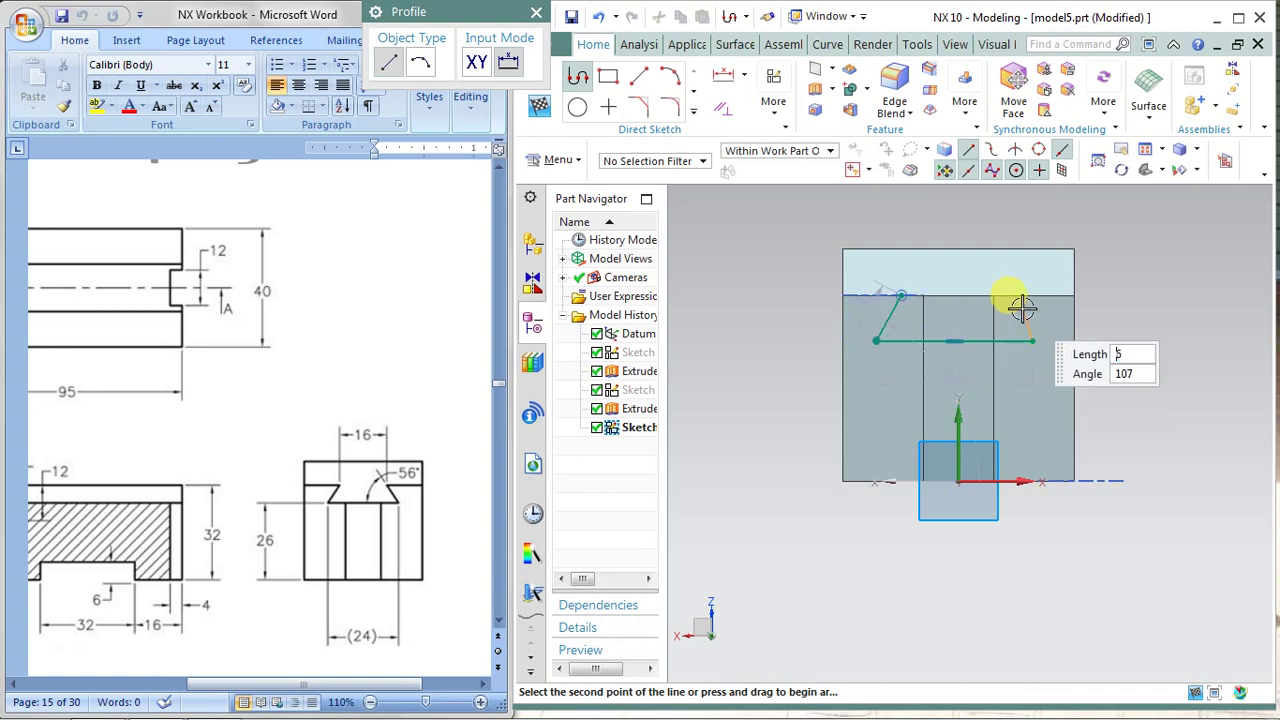
{"action": "key", "text": "Return"}
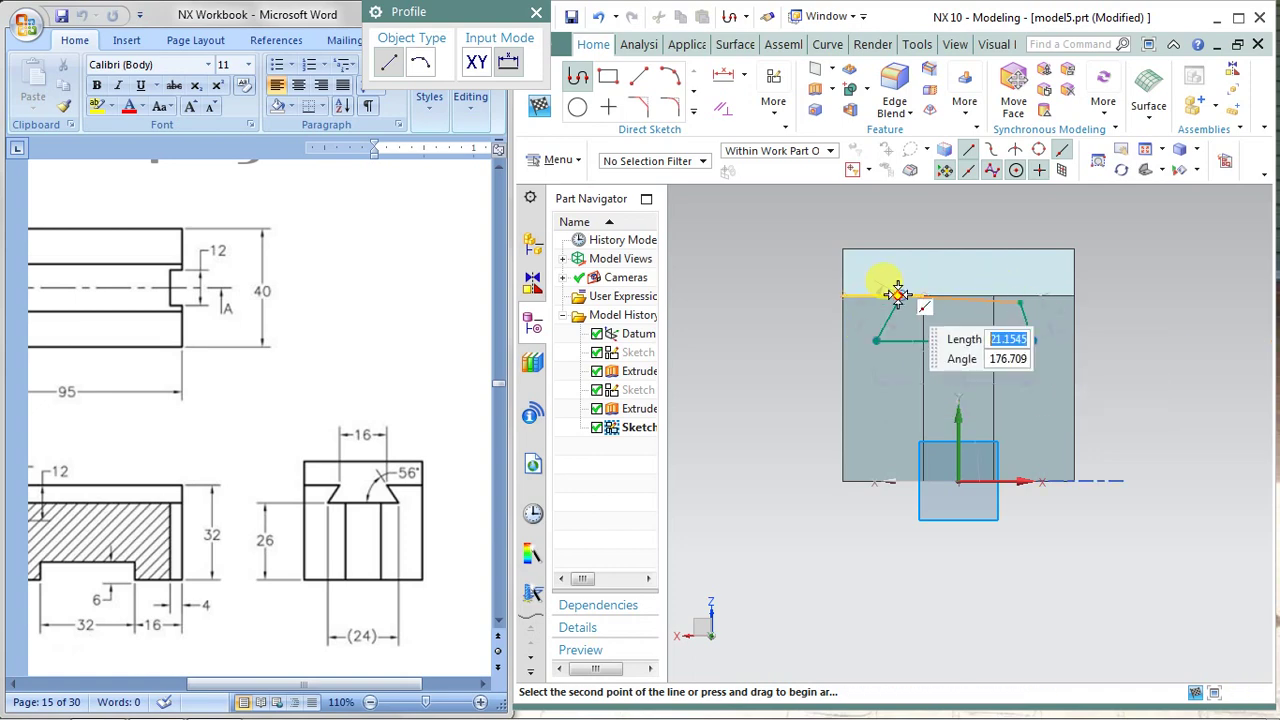
{"action": "left_click", "coordinate": [900, 296]}
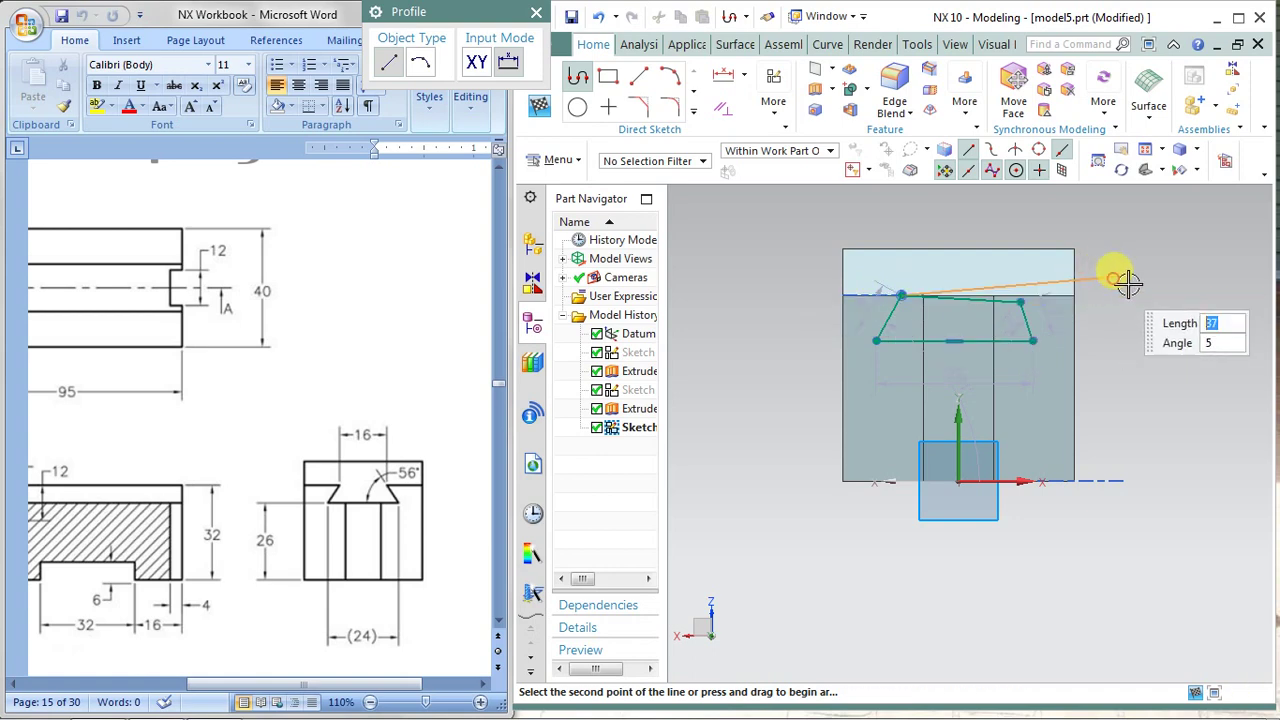
{"action": "right_click", "coordinate": [1129, 280]}
{"action": "left_click", "coordinate": [1125, 194]}
Step: Cancel the leftover line and constrain the groove's top line horizontal
{"action": "left_click", "coordinate": [973, 302]}
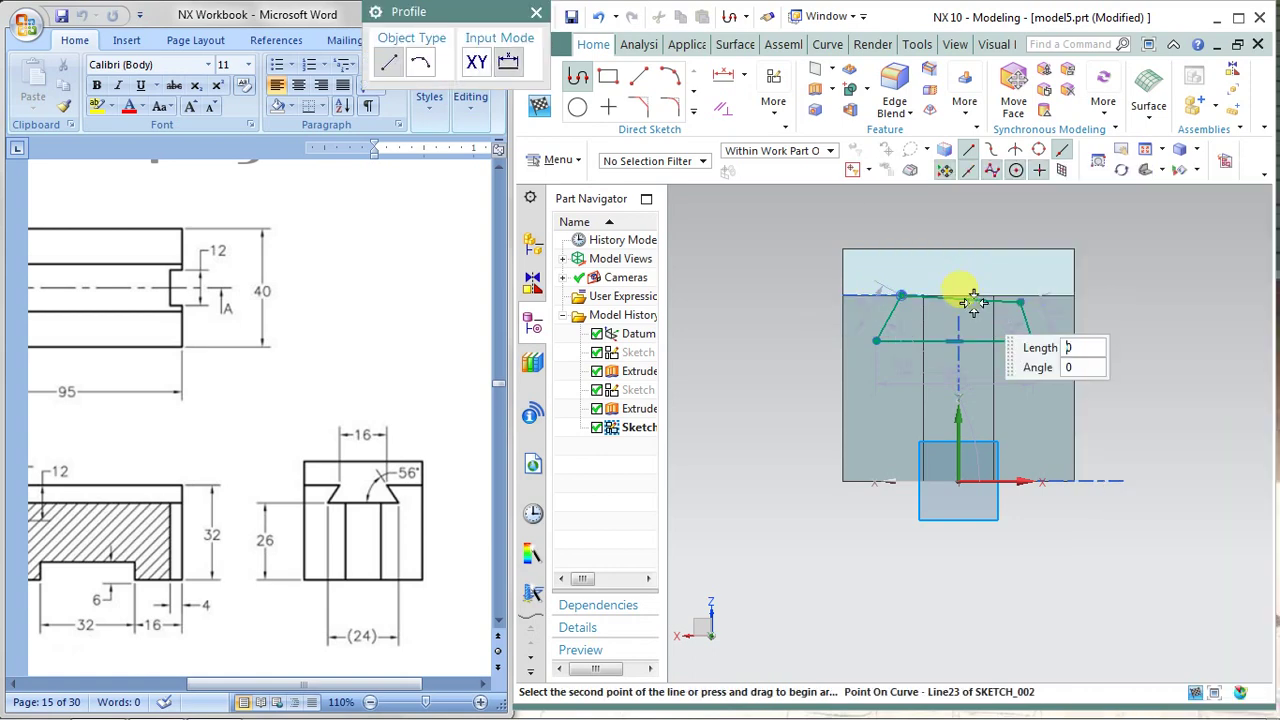
{"action": "right_click", "coordinate": [966, 294]}
{"action": "left_click", "coordinate": [960, 223]}
{"action": "key", "text": "Escape"}
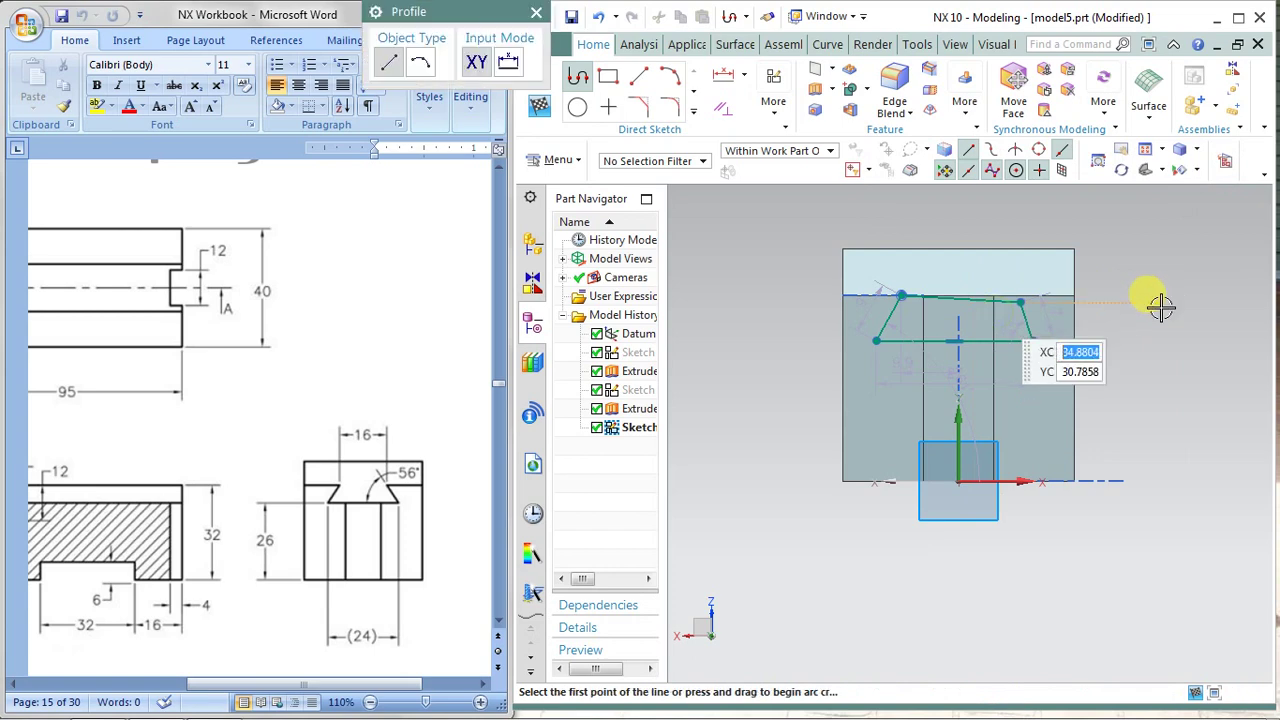
{"action": "key", "text": "Escape"}
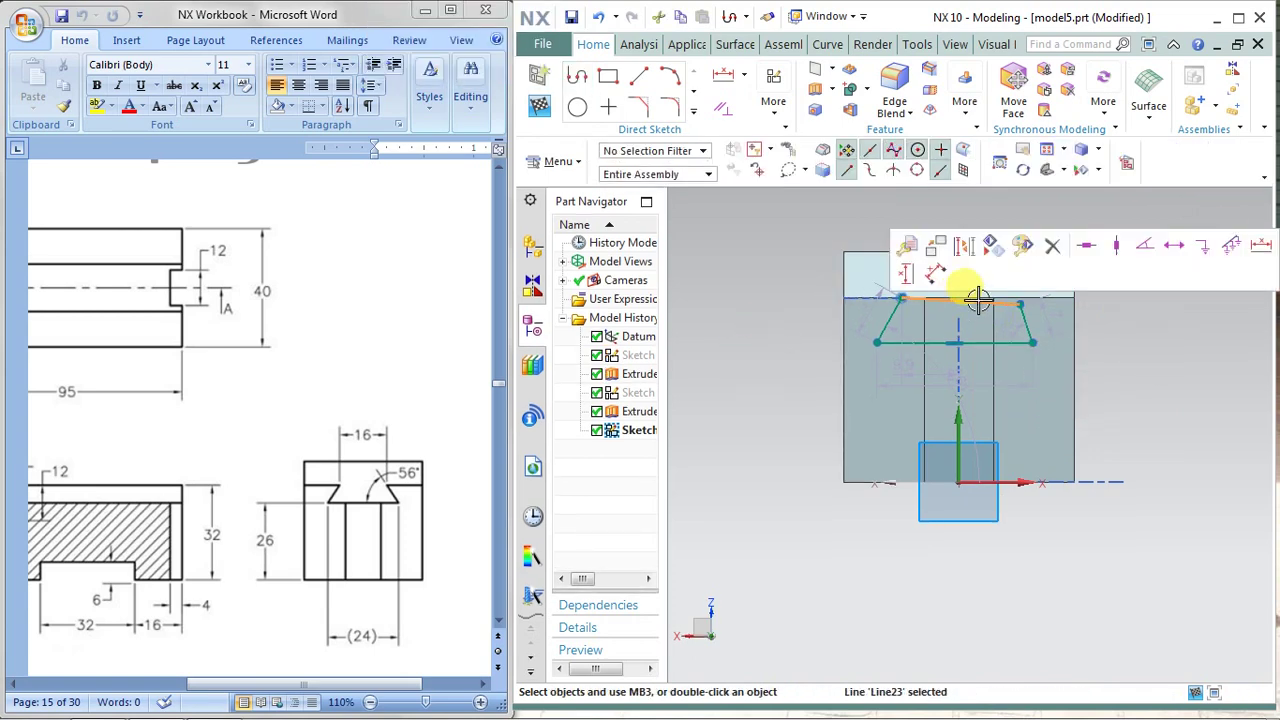
{"action": "left_click", "coordinate": [1088, 247]}
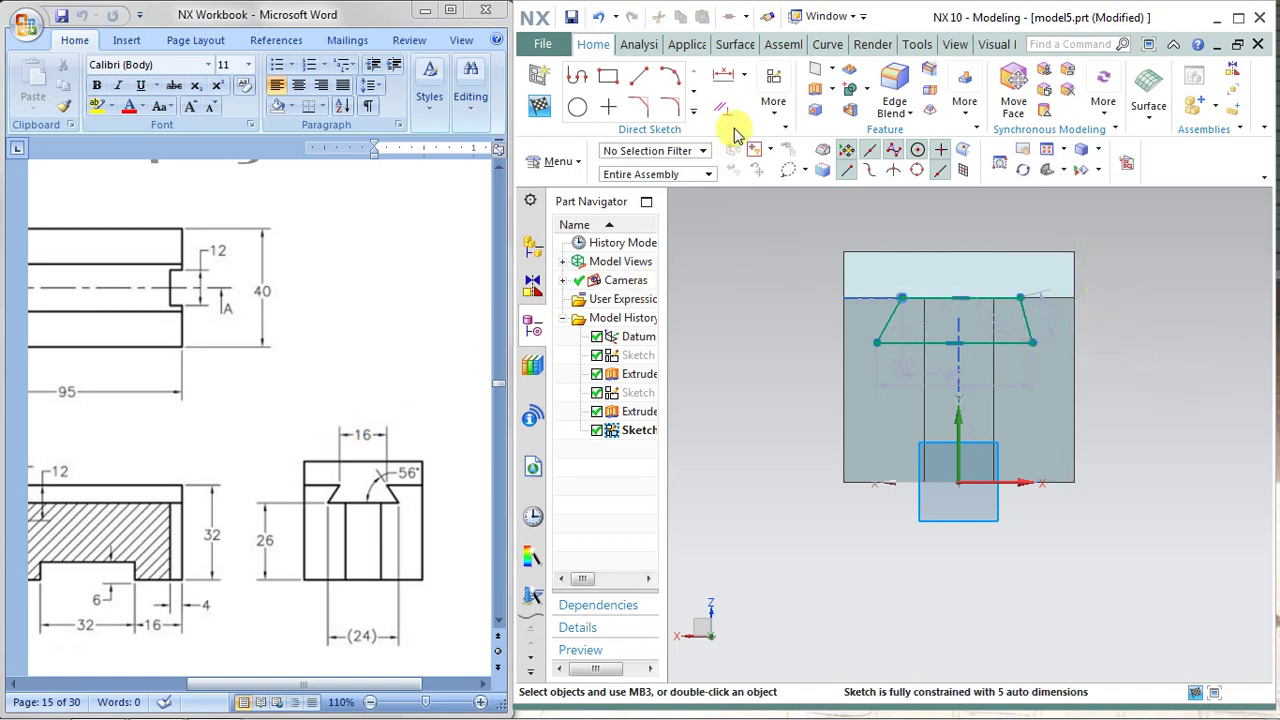
{"action": "left_click", "coordinate": [744, 75]}
{"action": "left_click", "coordinate": [771, 163]}
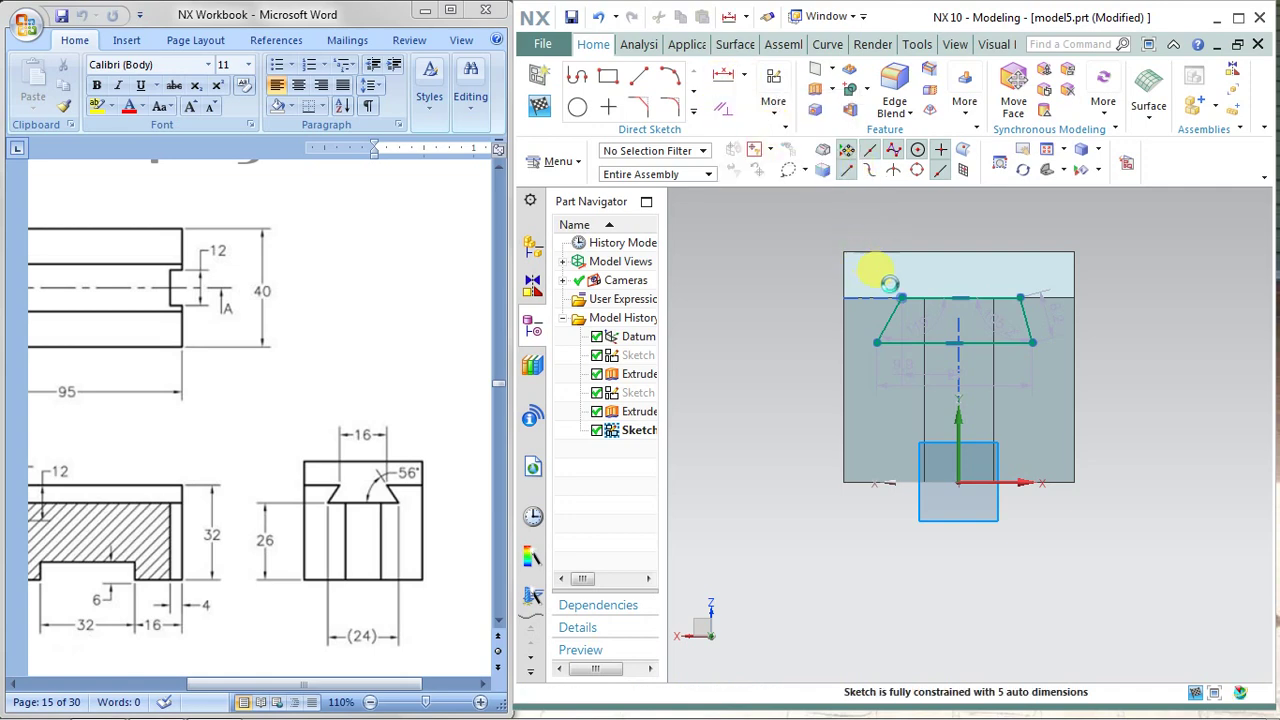
Step: Dimension the groove's top opening horizontally at 16
{"action": "left_click", "coordinate": [991, 285]}
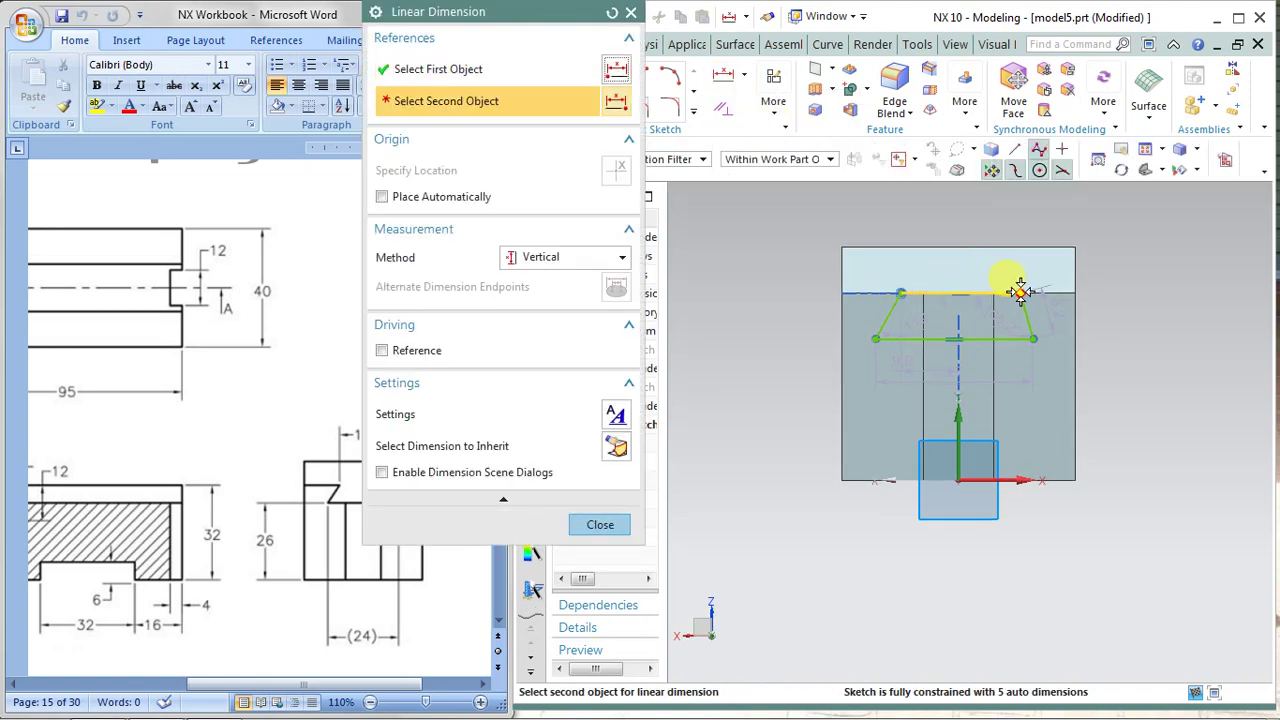
{"action": "left_click", "coordinate": [1020, 291]}
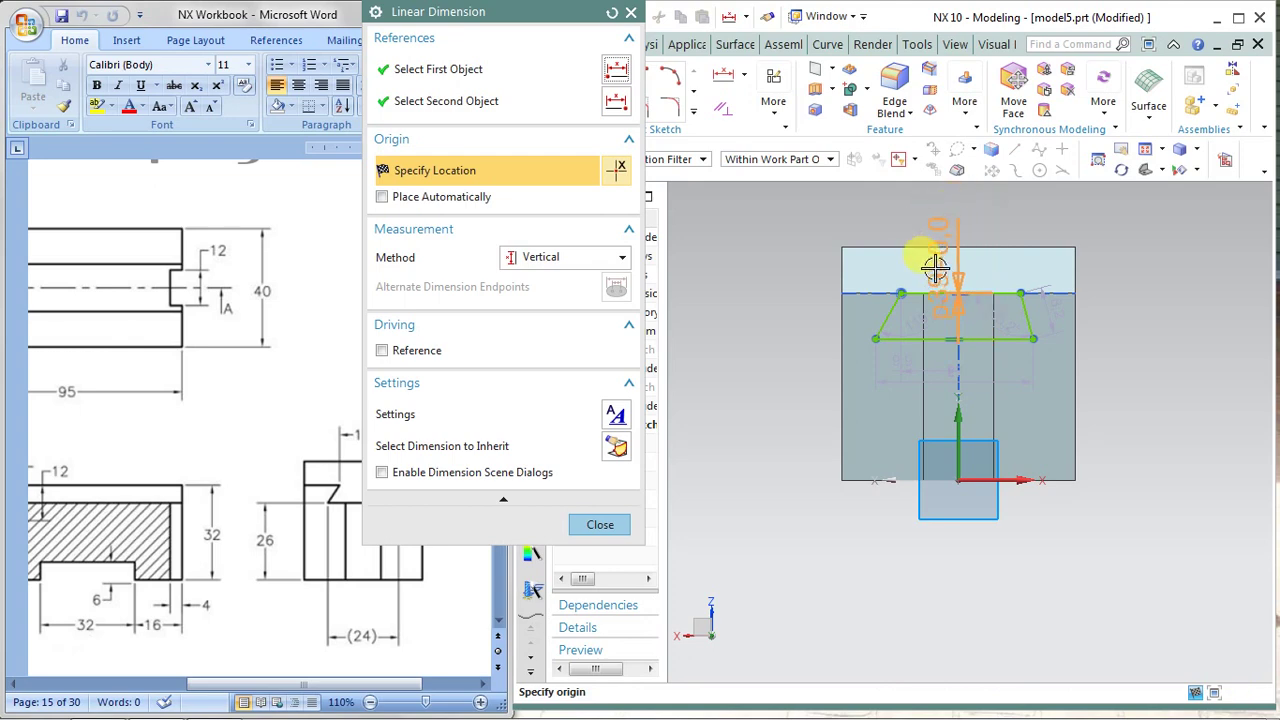
{"action": "left_click", "coordinate": [620, 257]}
{"action": "left_click", "coordinate": [555, 297]}
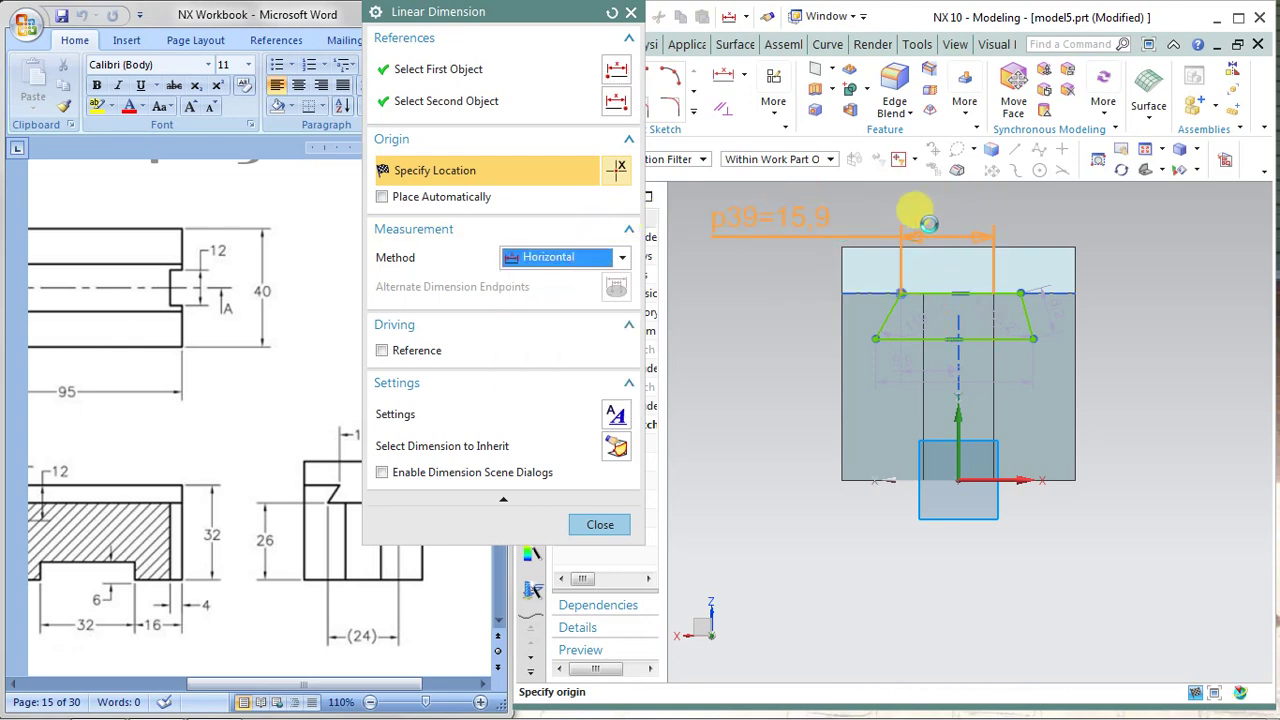
{"action": "left_click", "coordinate": [954, 221]}
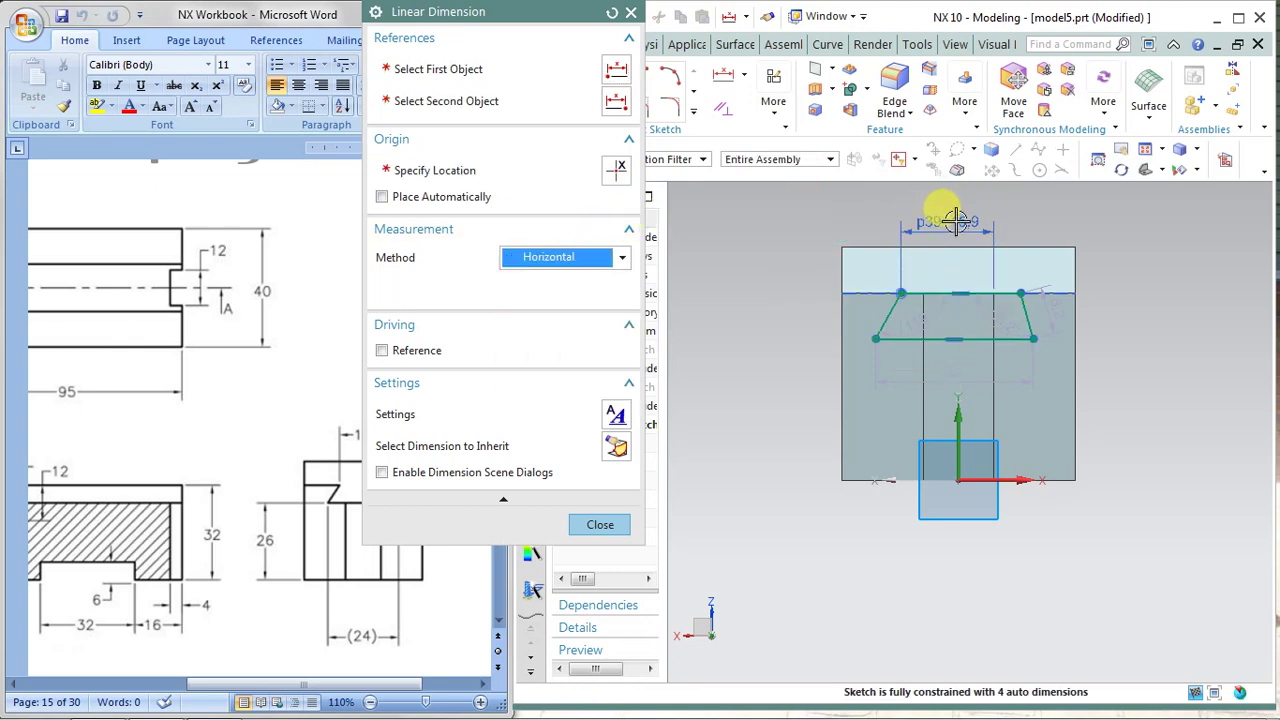
{"action": "left_click", "coordinate": [900, 292]}
Step: Add an offset dimension p40 from the sketch origin, then undo it as over-constraining
{"action": "left_click", "coordinate": [958, 480]}
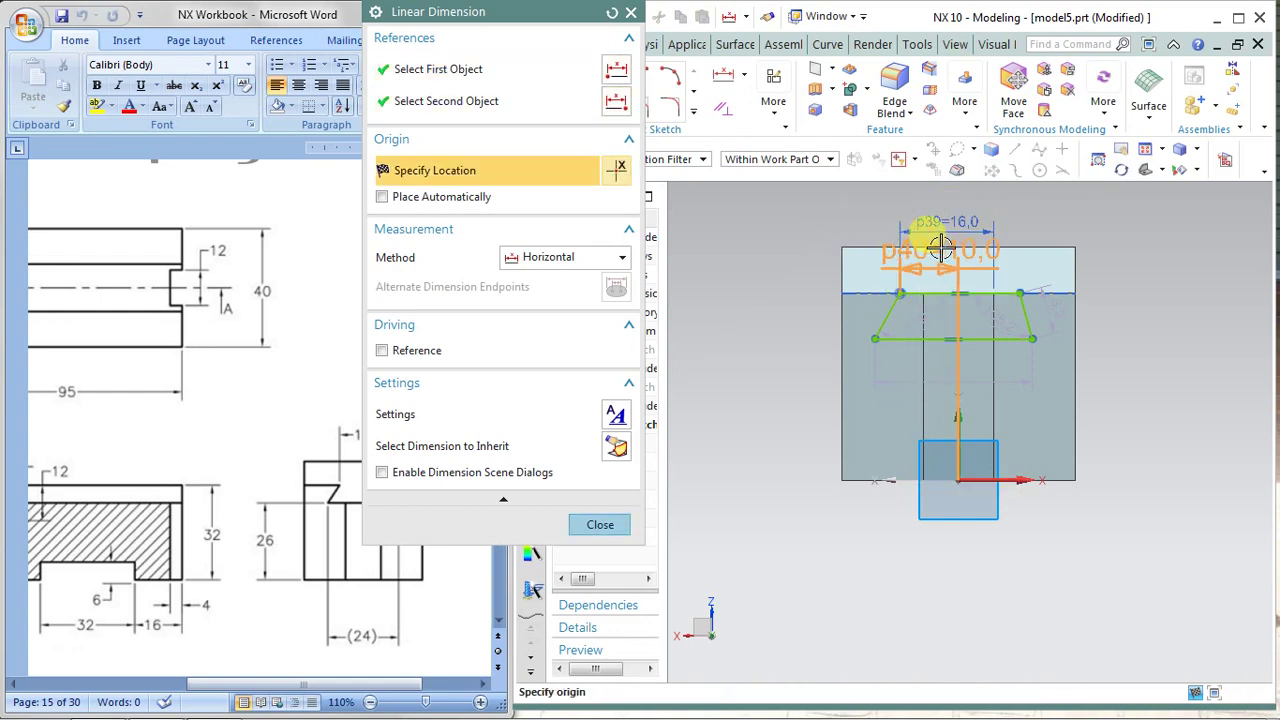
{"action": "left_click", "coordinate": [945, 194]}
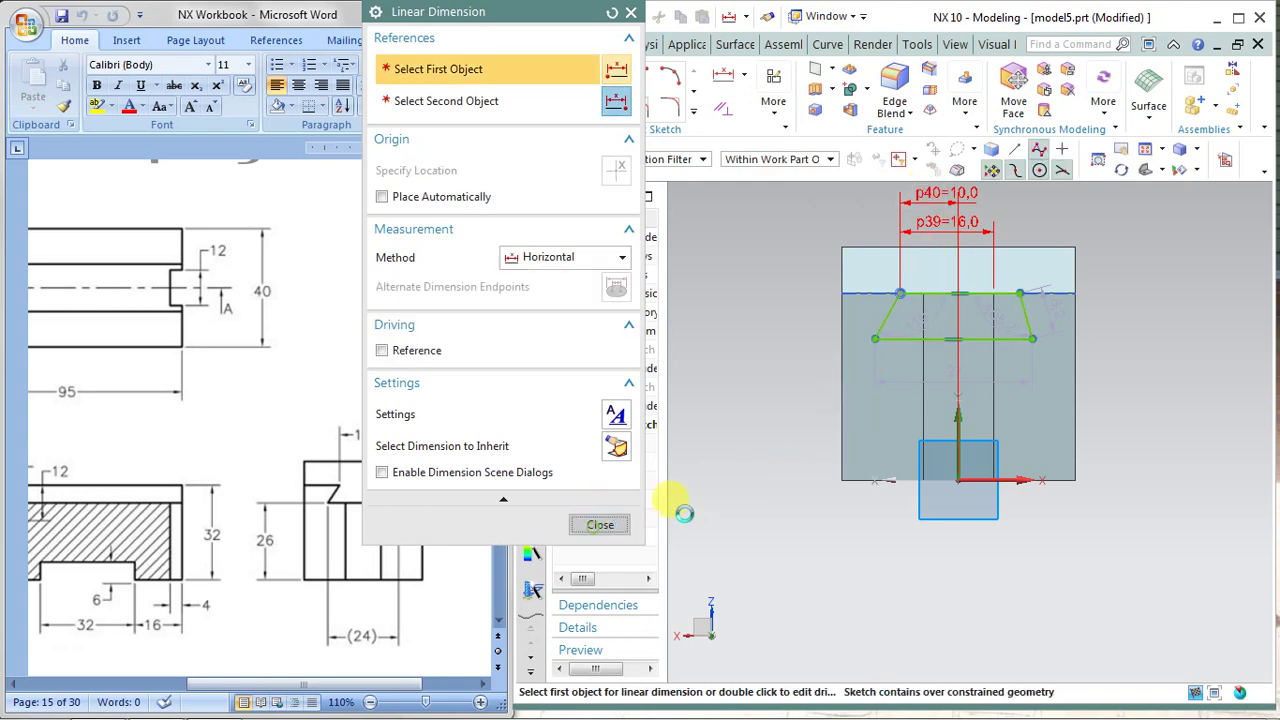
{"action": "middle_click", "coordinate": [674, 503]}
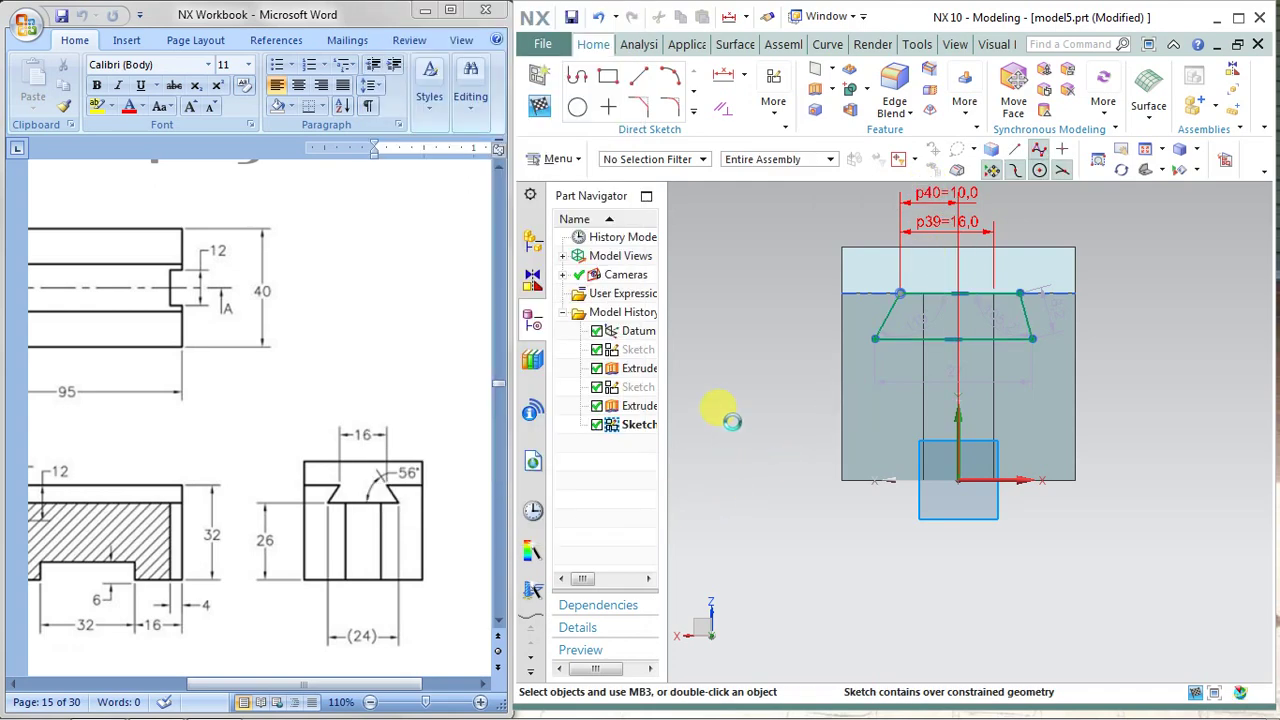
{"action": "left_click", "coordinate": [603, 17]}
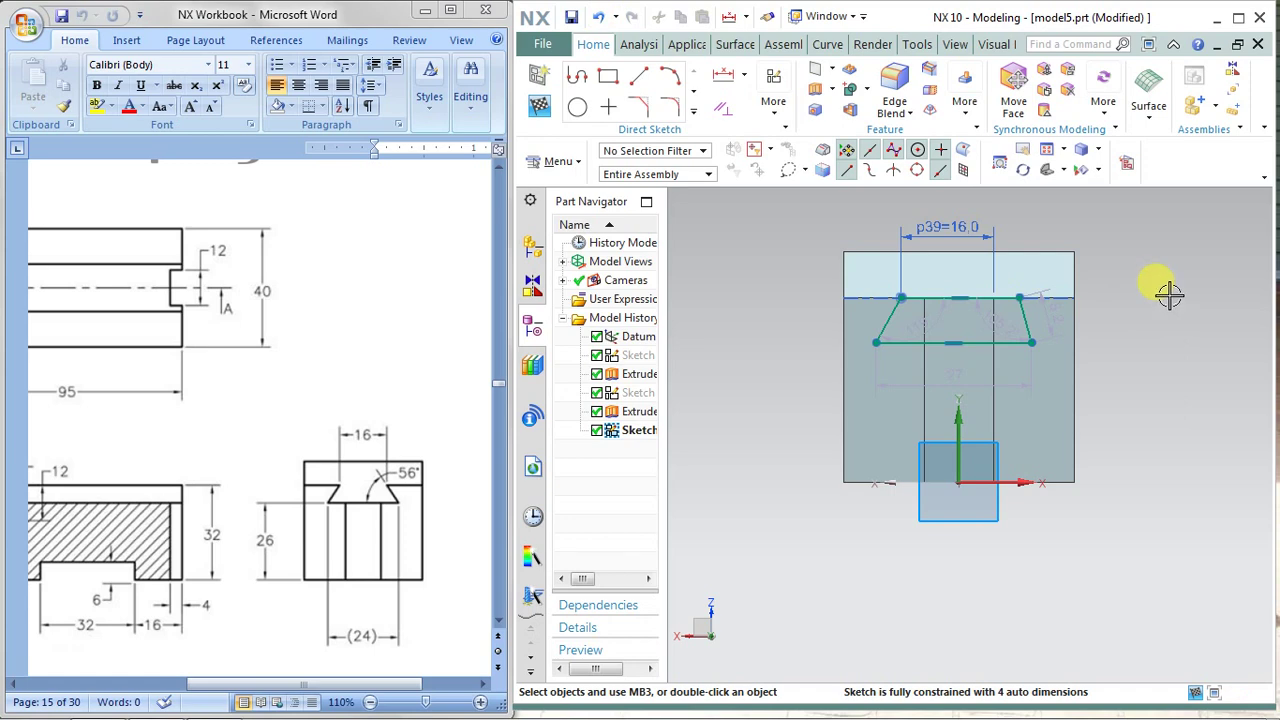
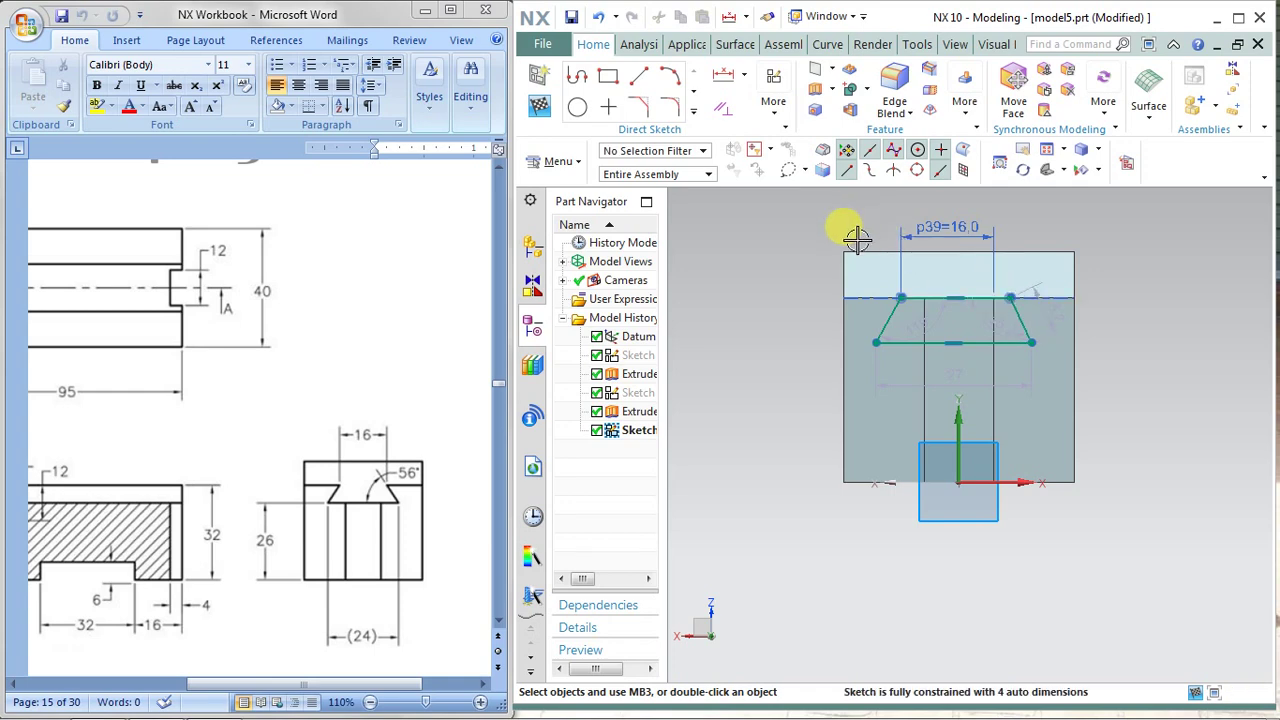
Step: Quick Trim away the left slanted line of the dovetail sketch
{"action": "left_click", "coordinate": [693, 96]}
{"action": "left_click", "coordinate": [640, 148]}
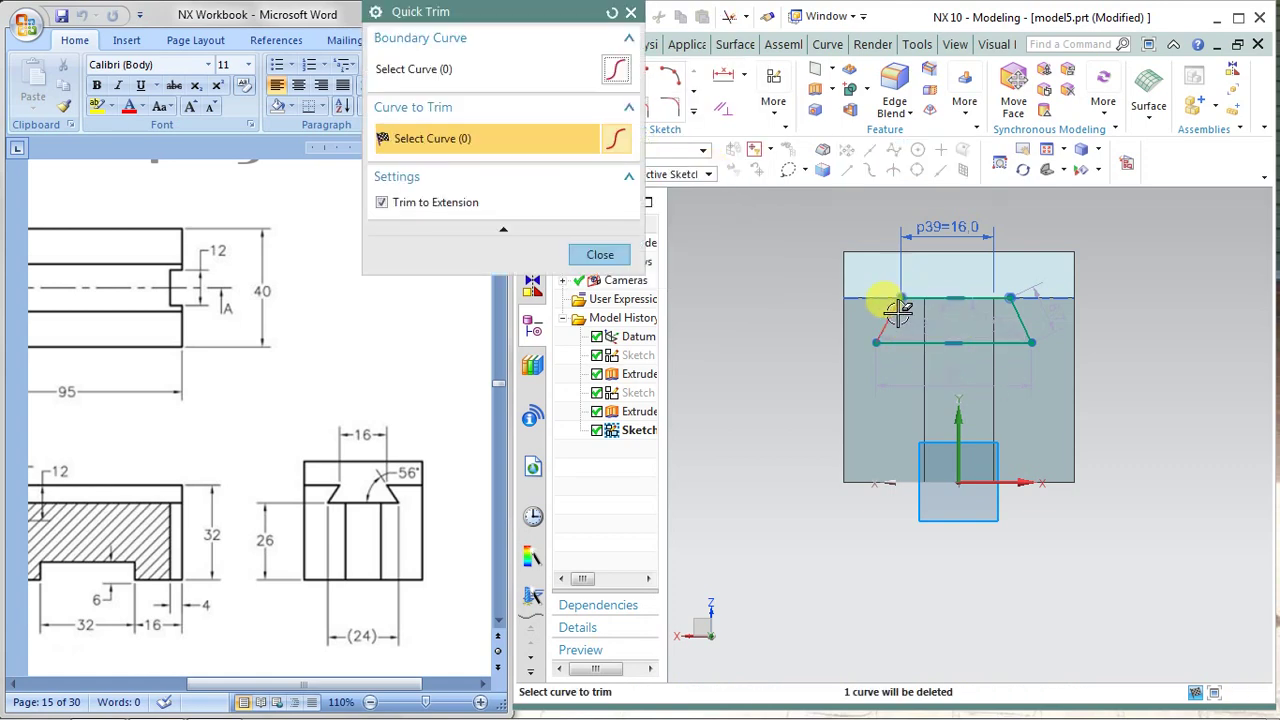
{"action": "left_click", "coordinate": [888, 320]}
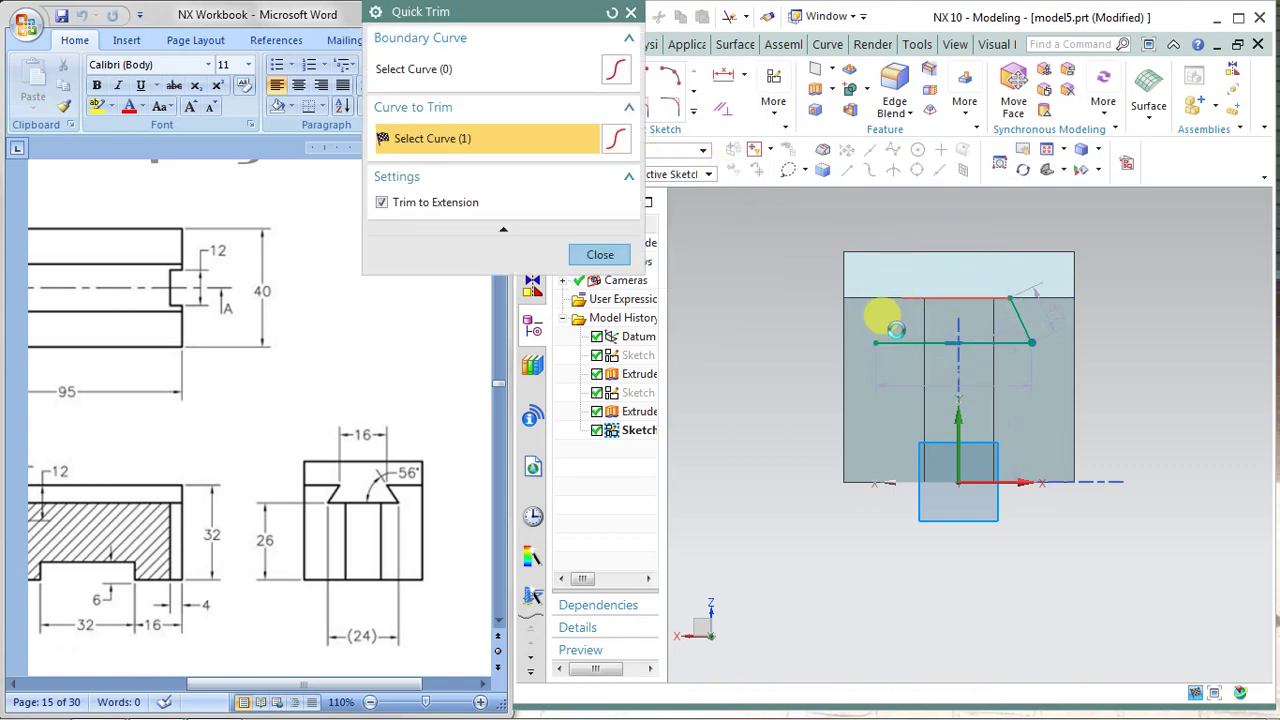
{"action": "left_click", "coordinate": [603, 253]}
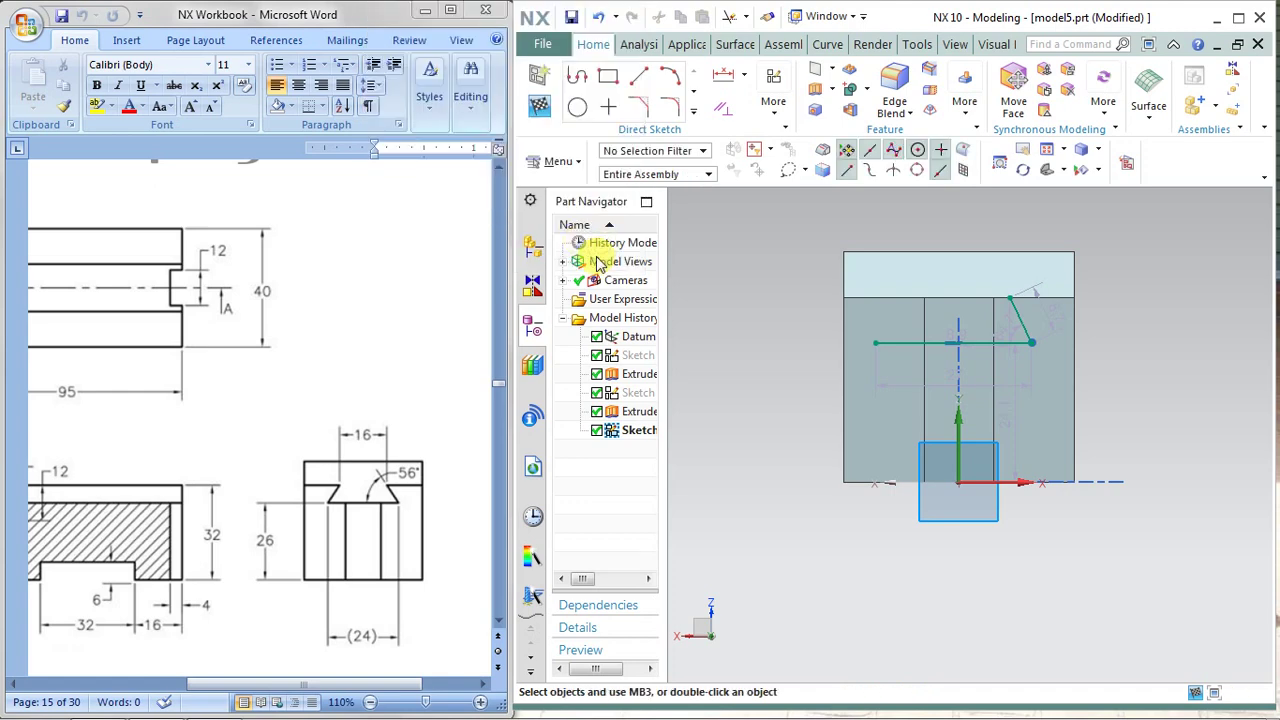
Step: Draw a new slanted line from the lower line's left end up to the block's top edge
{"action": "left_click", "coordinate": [640, 77]}
{"action": "left_click", "coordinate": [577, 77]}
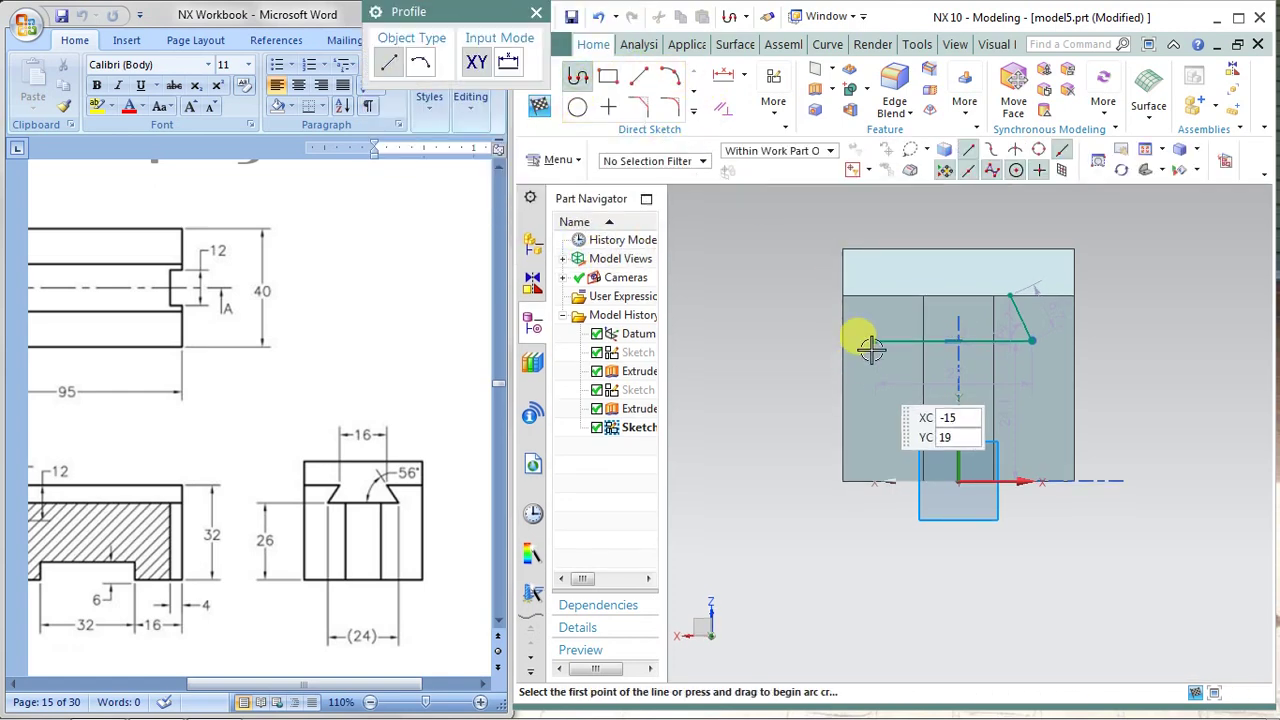
{"action": "left_click", "coordinate": [876, 341]}
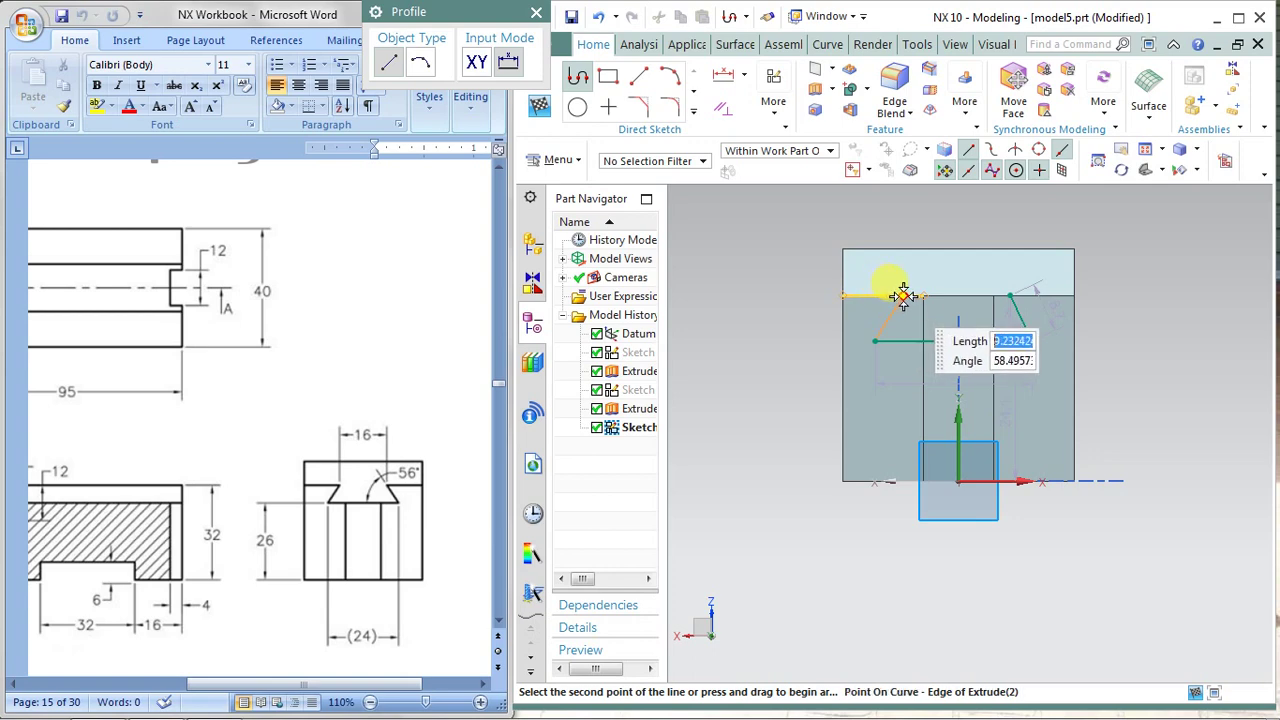
{"action": "left_click", "coordinate": [903, 298]}
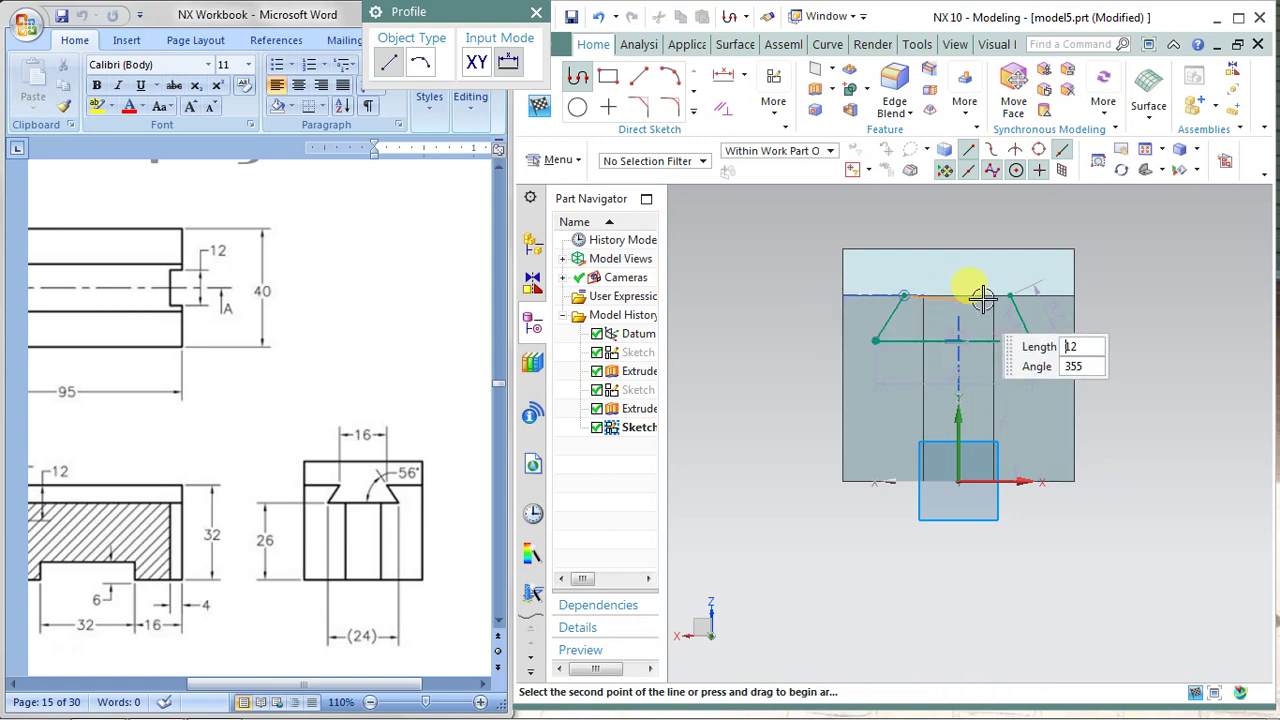
{"action": "left_click", "coordinate": [1012, 291]}
{"action": "right_click", "coordinate": [1012, 291]}
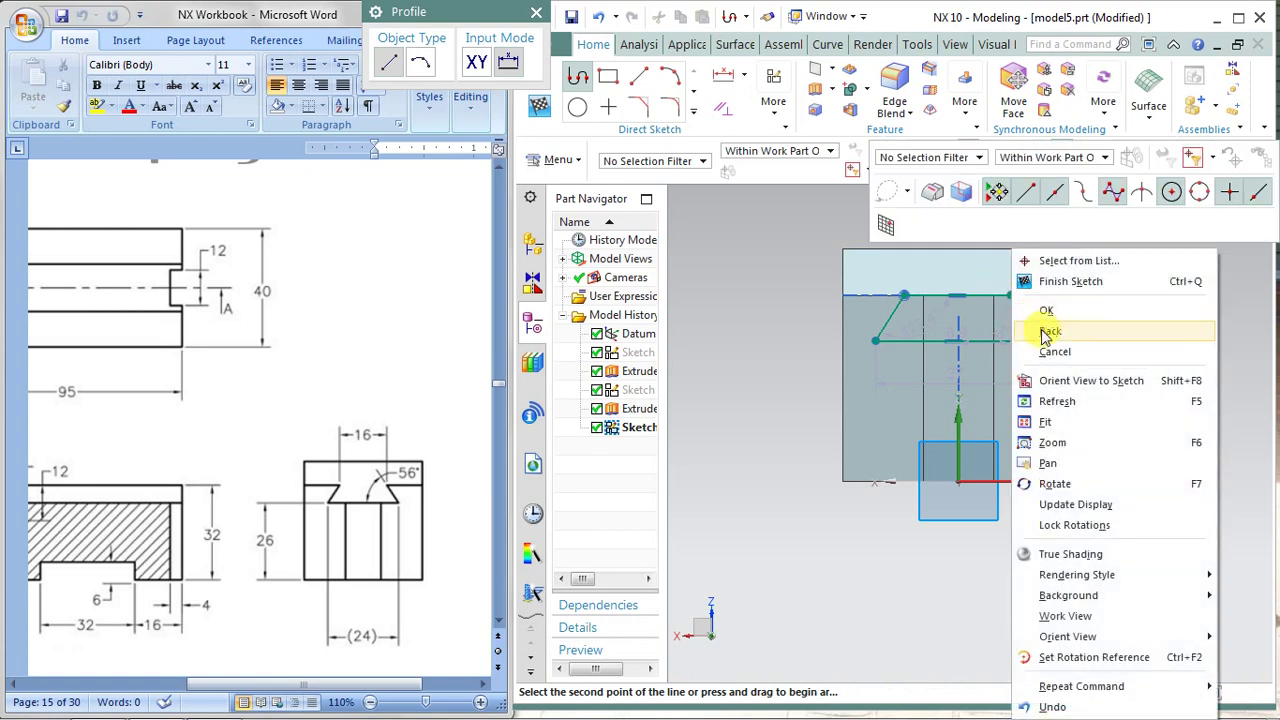
{"action": "left_click", "coordinate": [1035, 323]}
Step: Dimension the dovetail's top opening between its two top corners as 16
{"action": "left_click", "coordinate": [742, 76]}
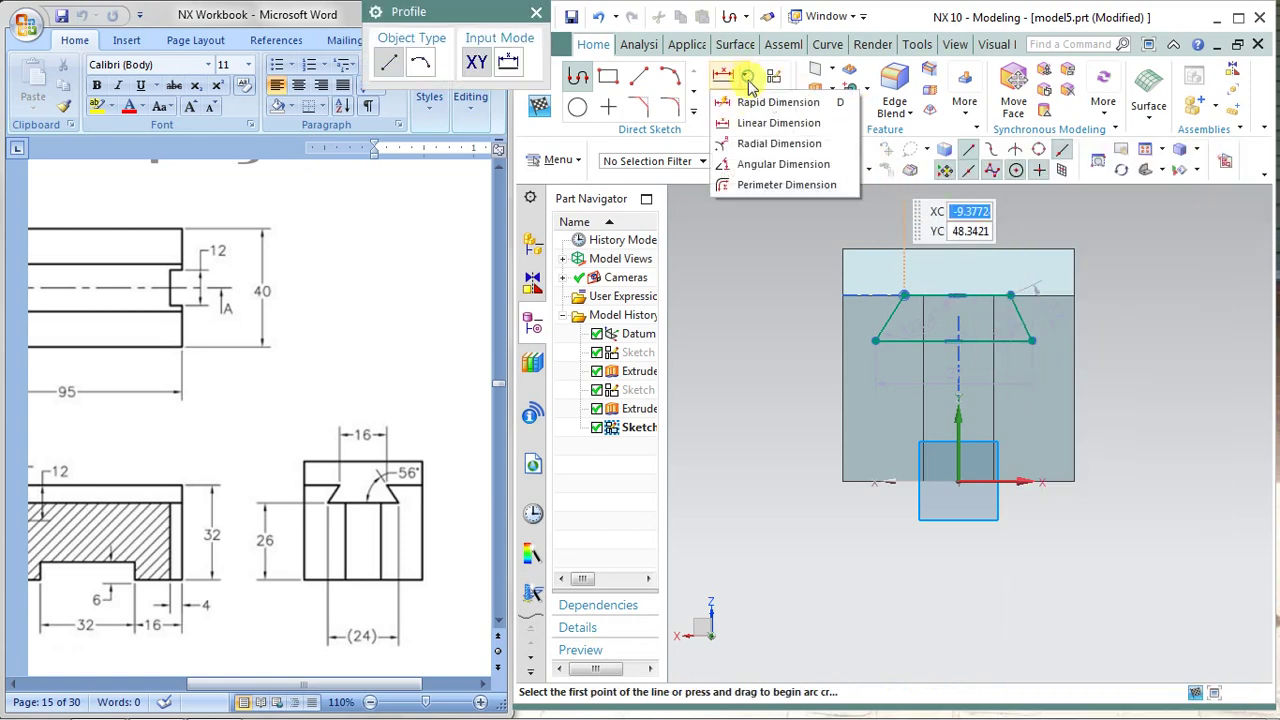
{"action": "key", "text": "Escape"}
{"action": "middle_click", "coordinate": [908, 283]}
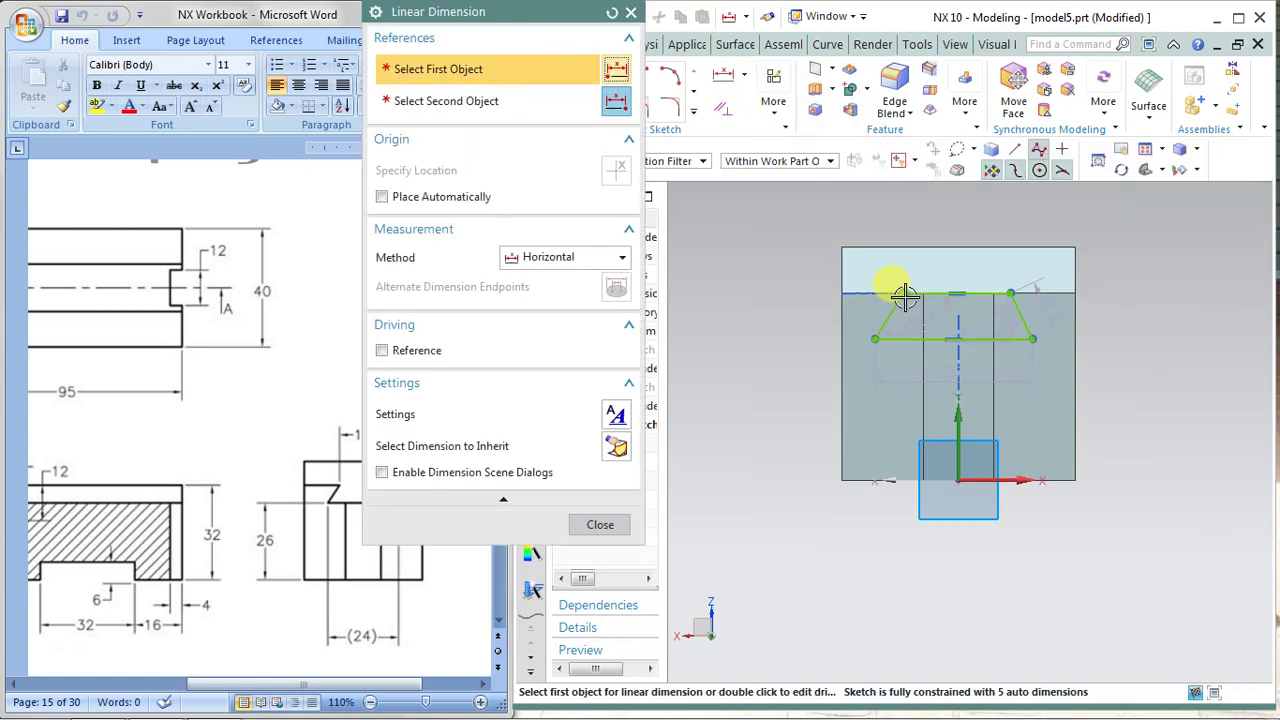
{"action": "left_click", "coordinate": [905, 290]}
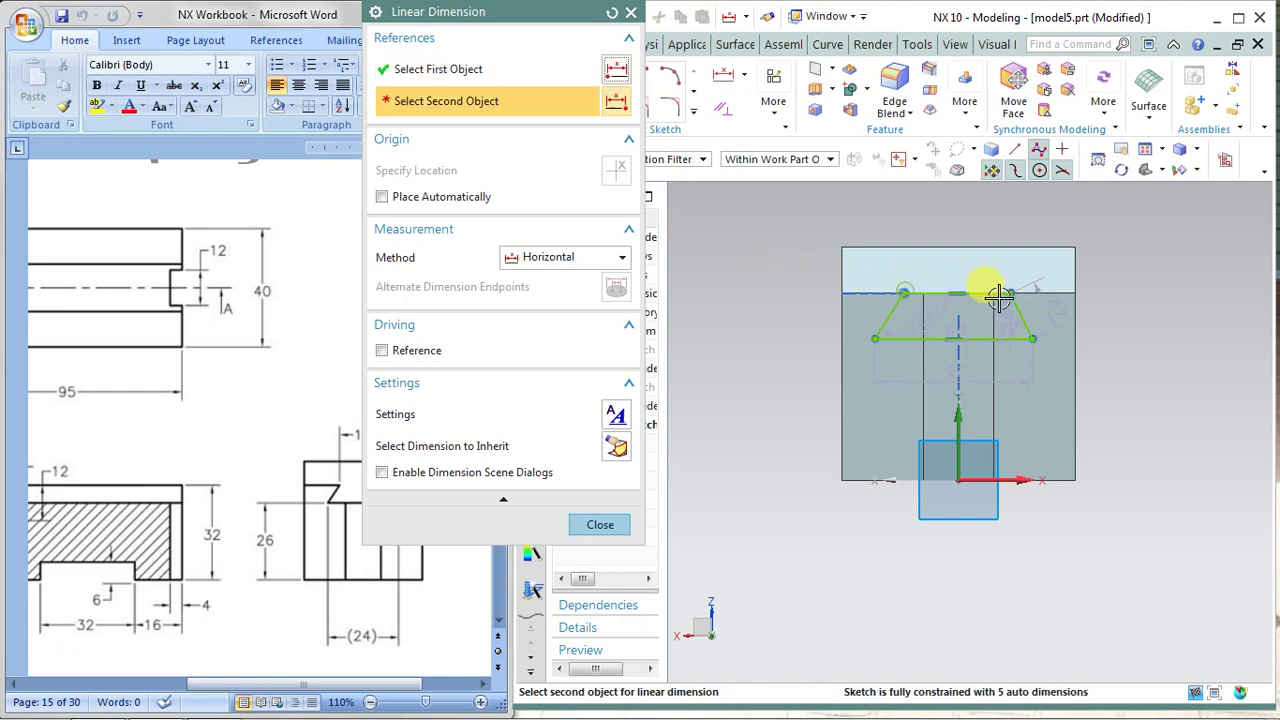
{"action": "left_click", "coordinate": [1008, 294]}
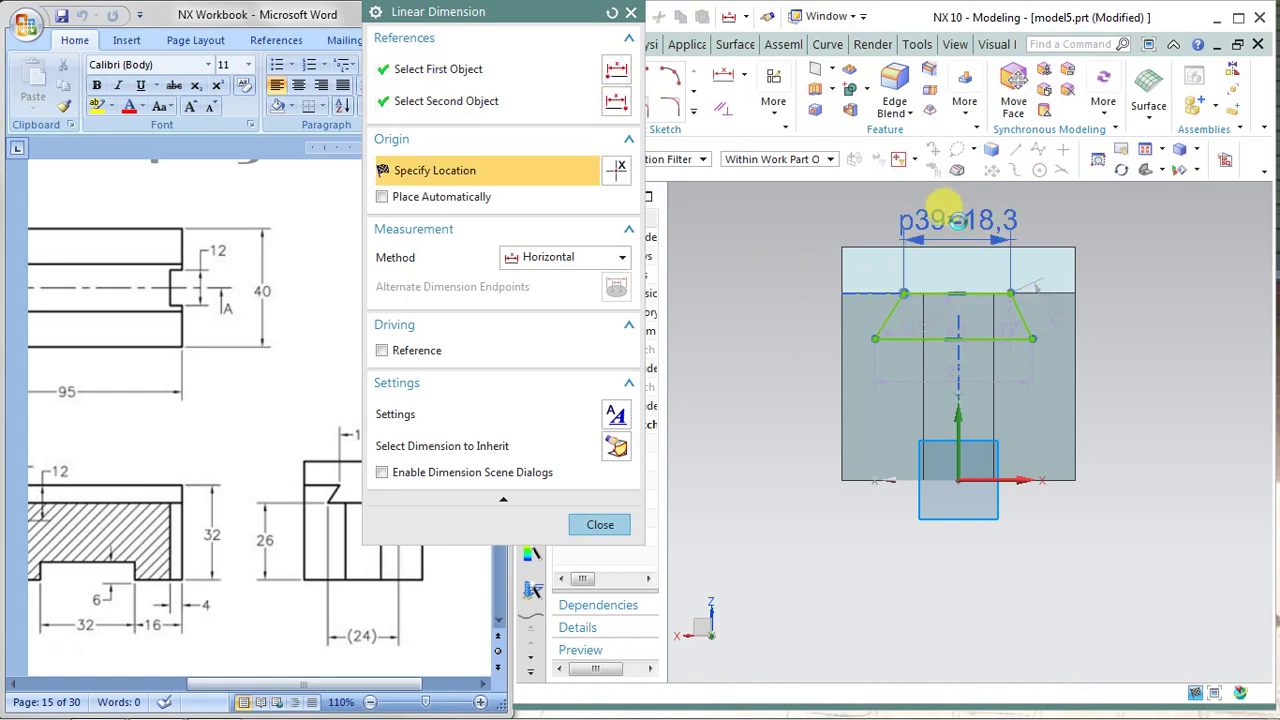
{"action": "left_click", "coordinate": [958, 220]}
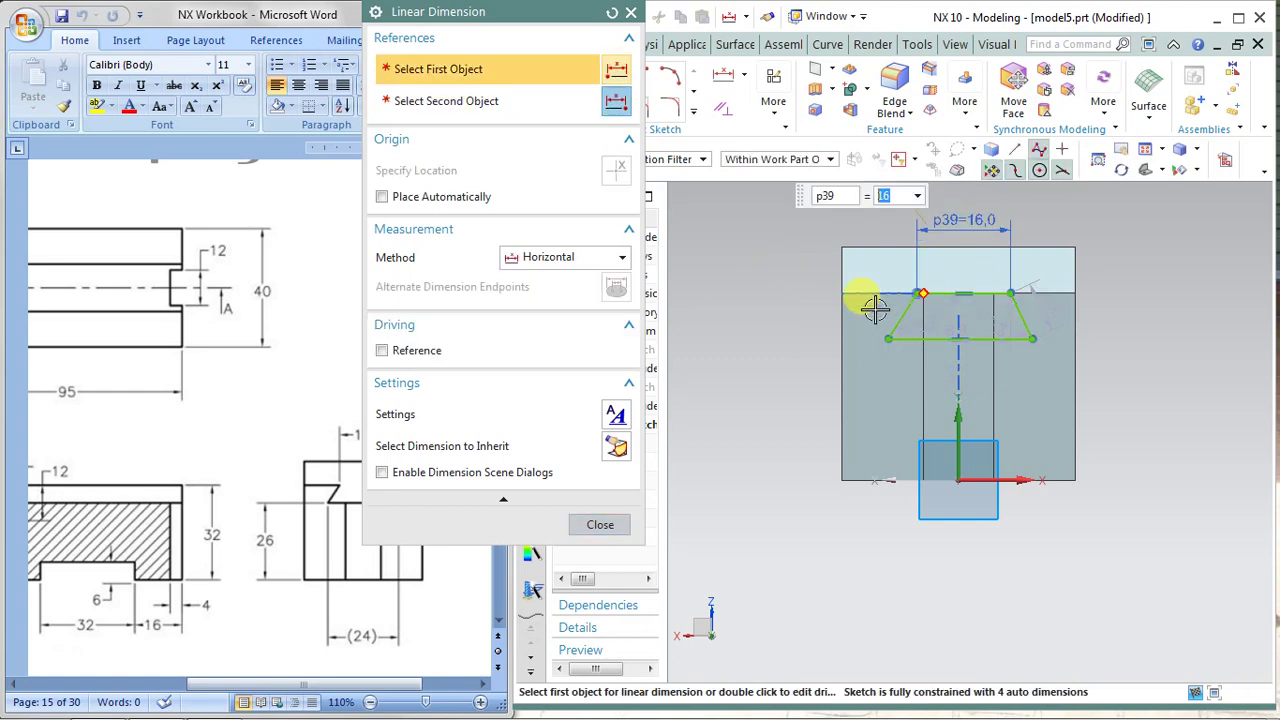
{"action": "left_click", "coordinate": [580, 521]}
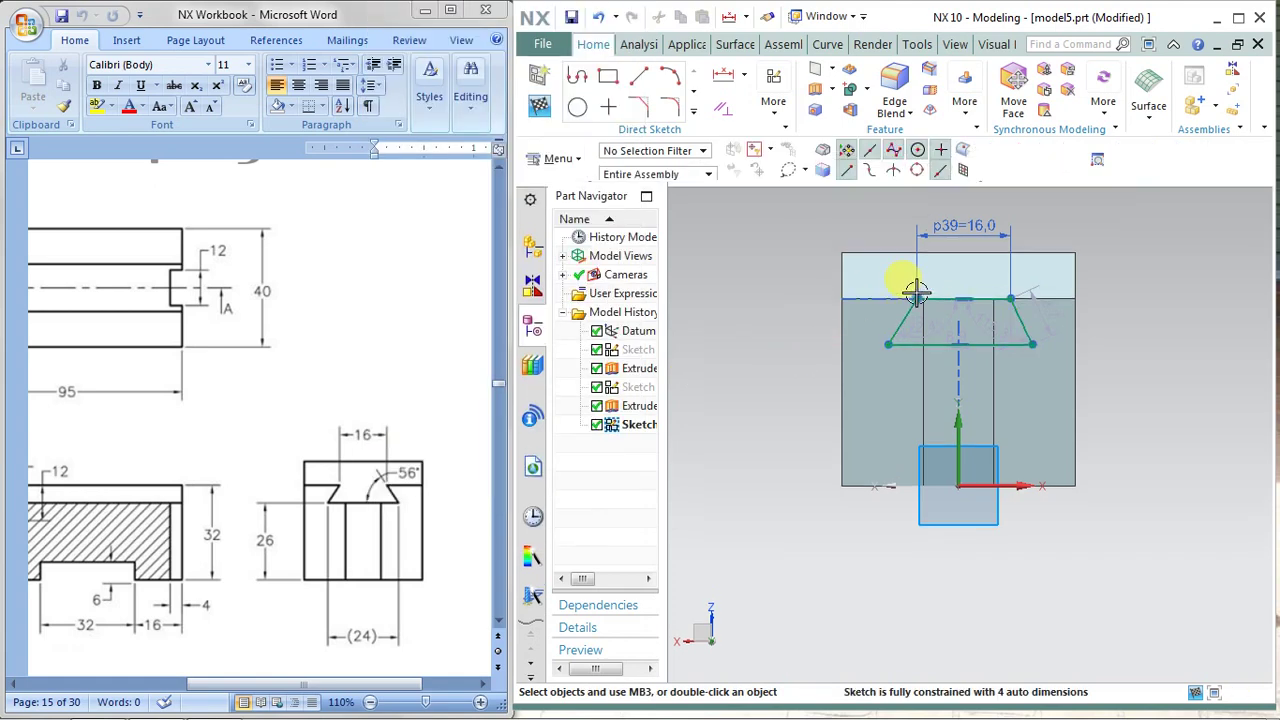
Step: Dimension the top-left corner to the sketch origin as 16/2 (8.0)
{"action": "left_click", "coordinate": [735, 78]}
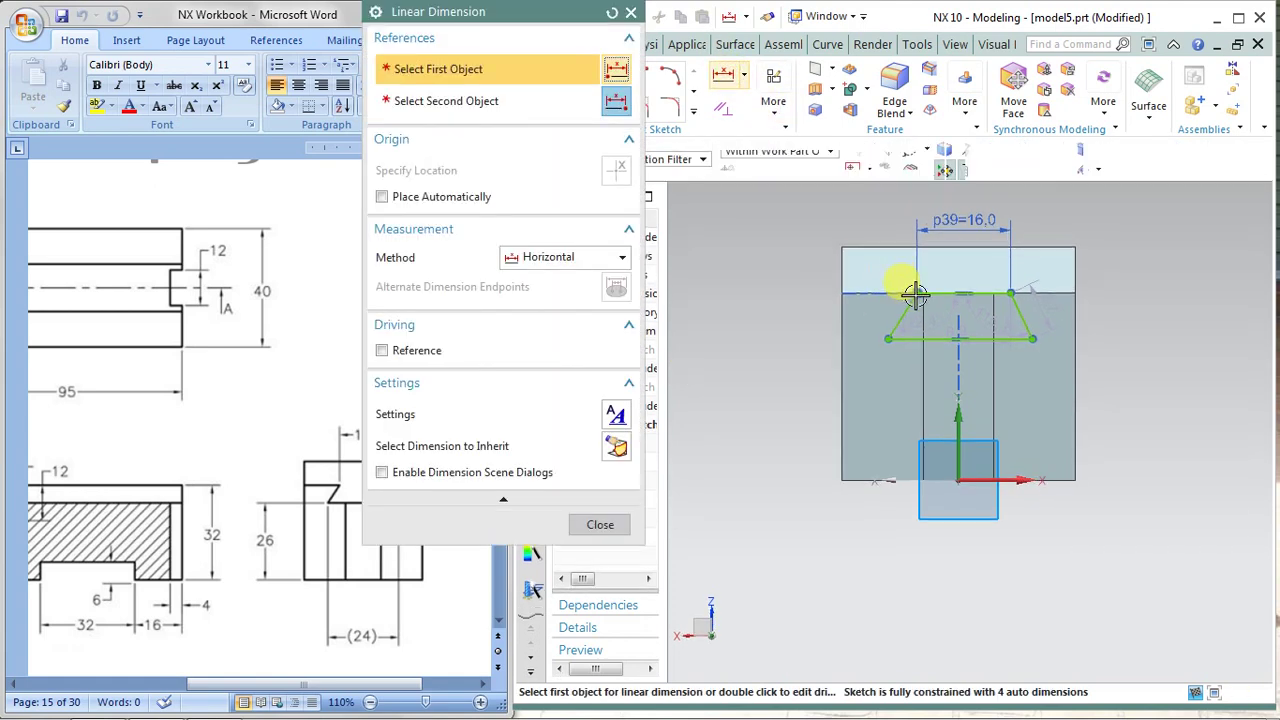
{"action": "left_click", "coordinate": [888, 340]}
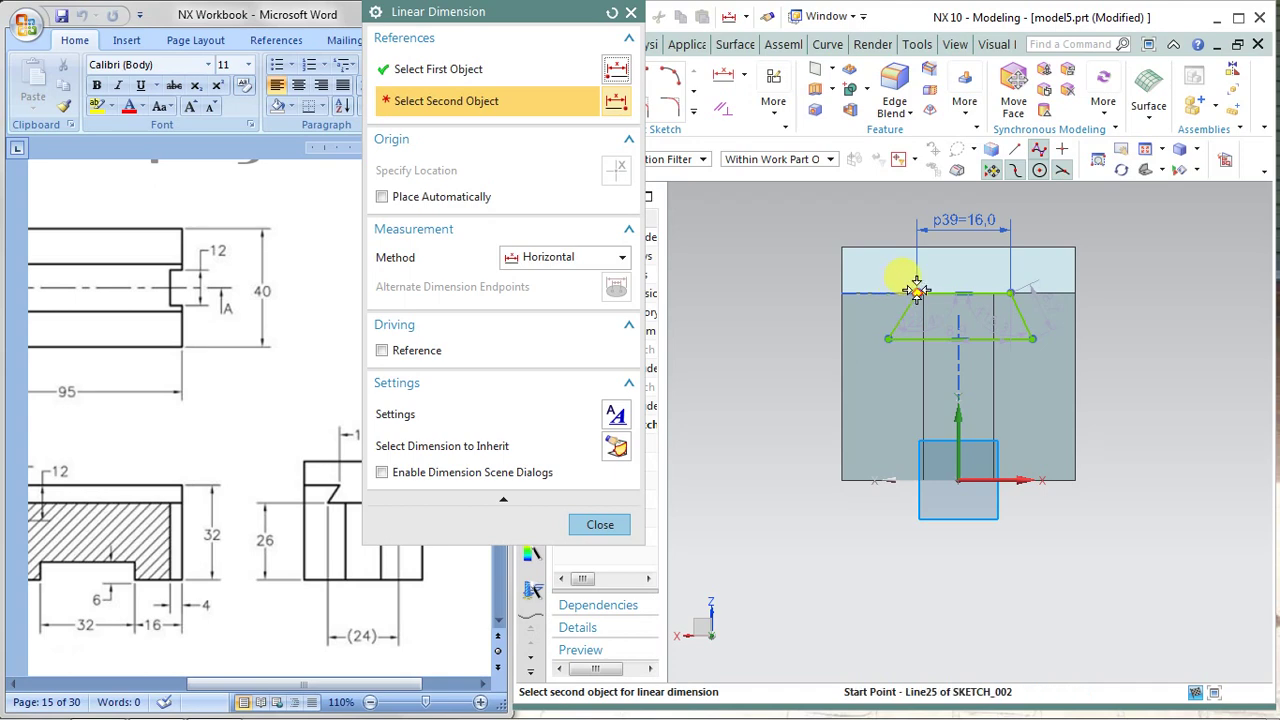
{"action": "left_click", "coordinate": [928, 370]}
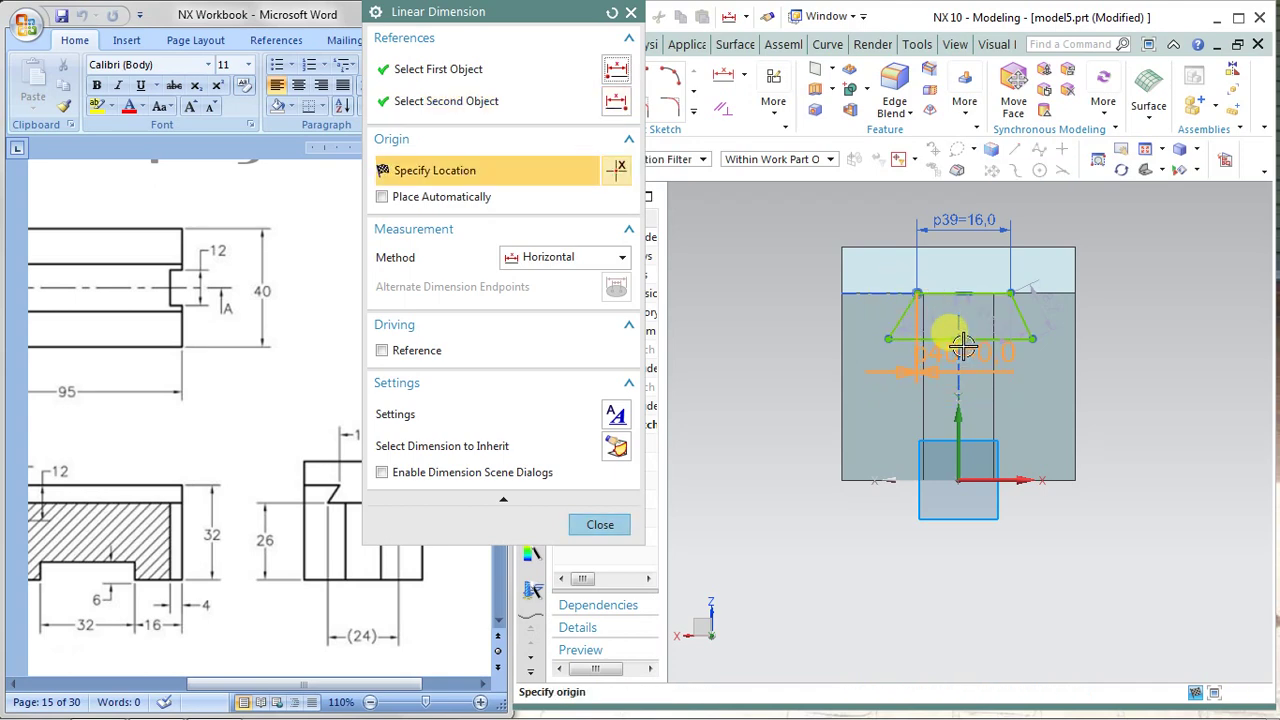
{"action": "left_click", "coordinate": [600, 524]}
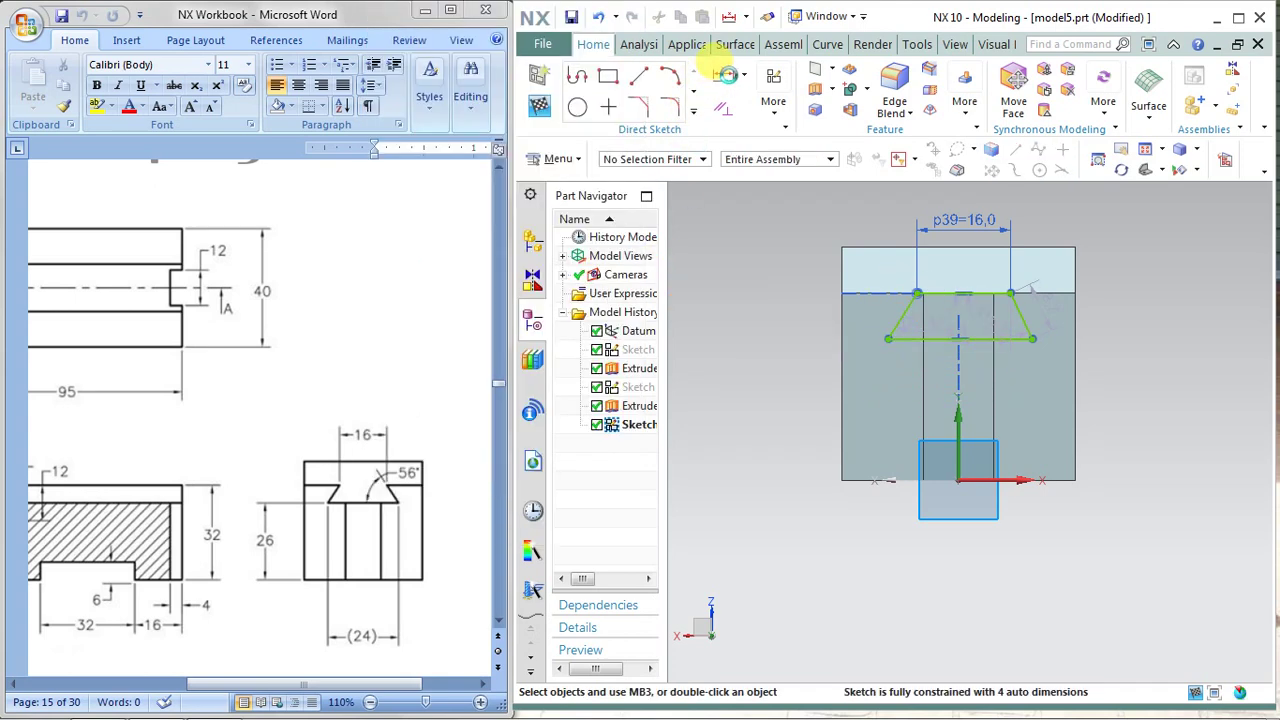
{"action": "left_click", "coordinate": [724, 78]}
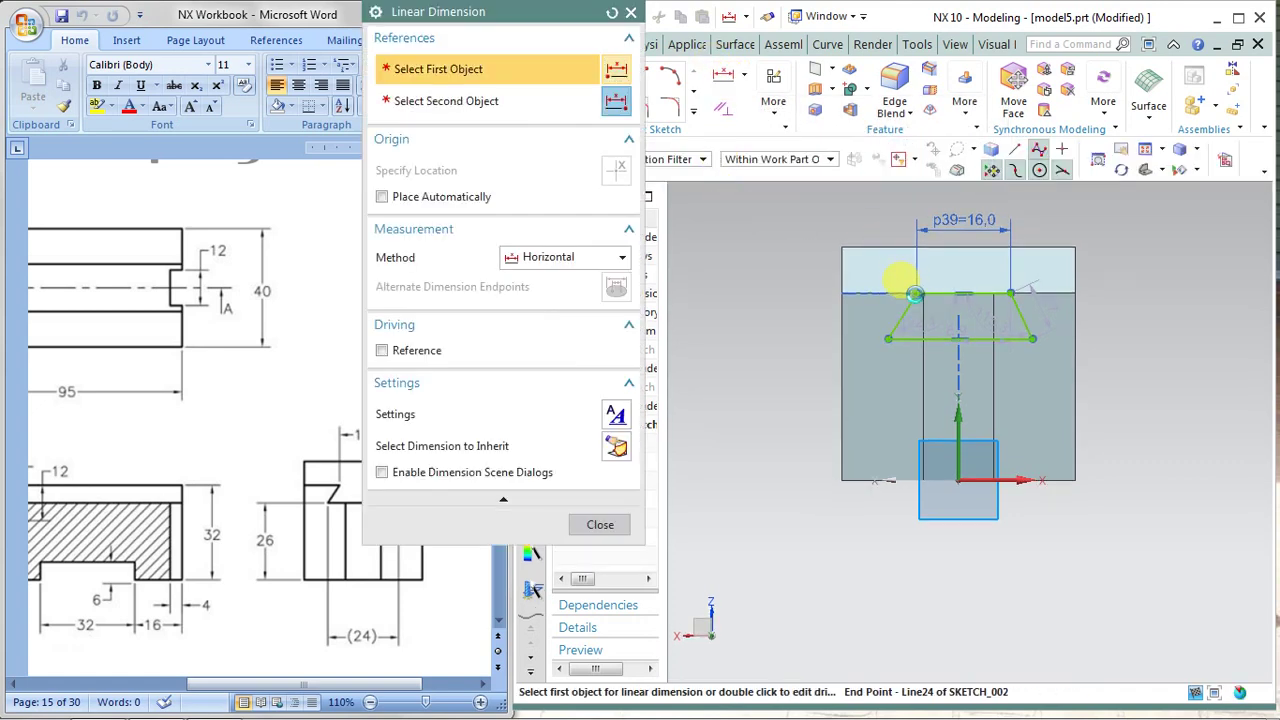
{"action": "left_click", "coordinate": [917, 293]}
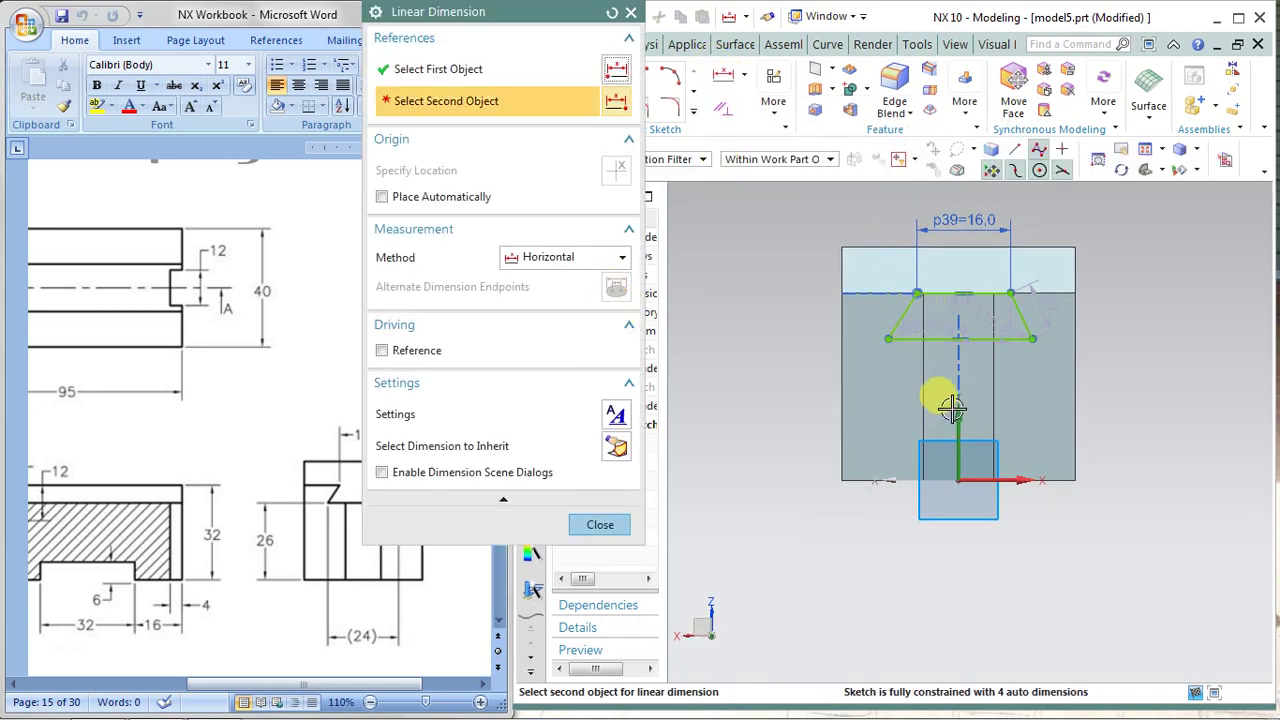
{"action": "left_click", "coordinate": [953, 500]}
{"action": "left_click", "coordinate": [955, 468]}
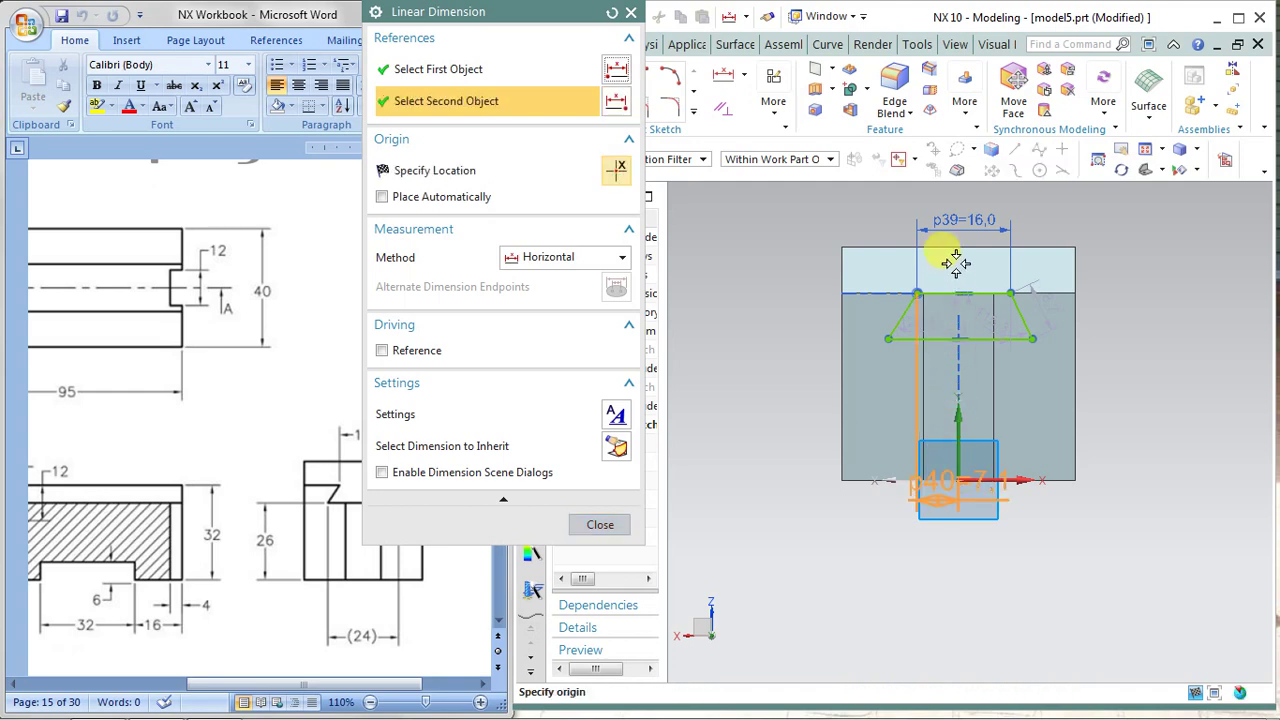
{"action": "left_click", "coordinate": [957, 197]}
{"action": "type", "text": "16/2"}
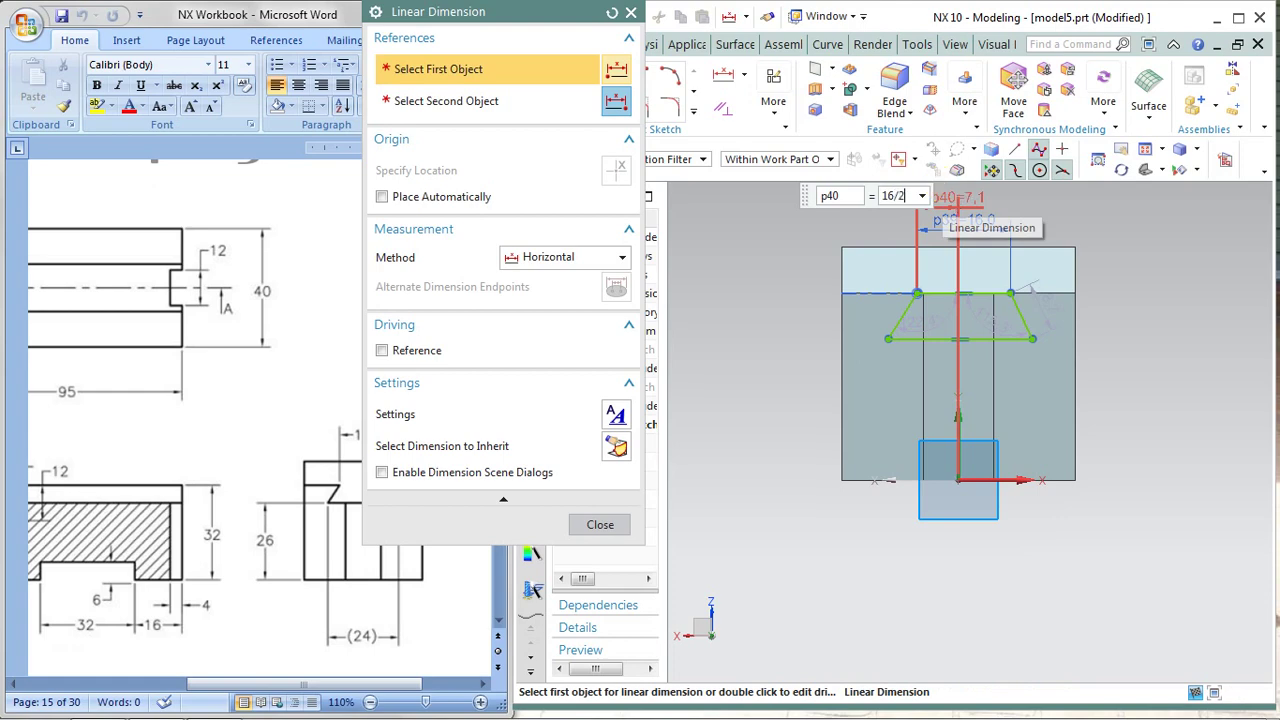
{"action": "key", "text": "Return"}
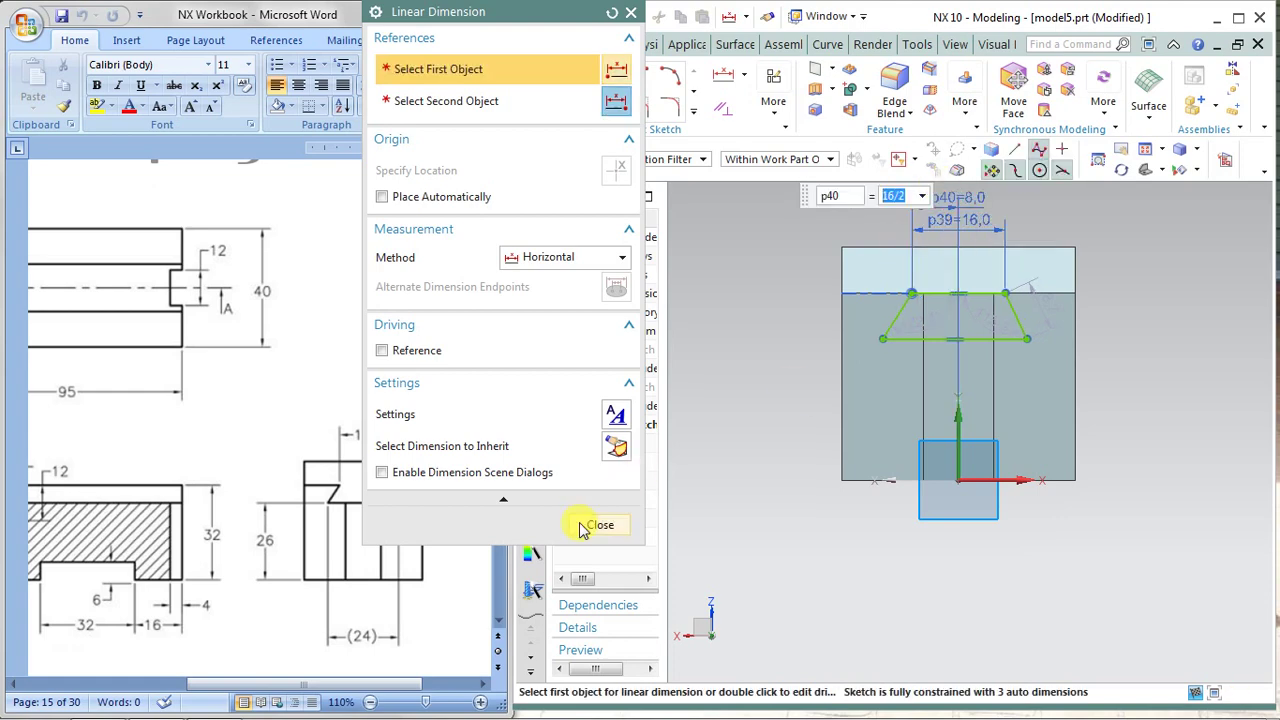
{"action": "left_click", "coordinate": [583, 528]}
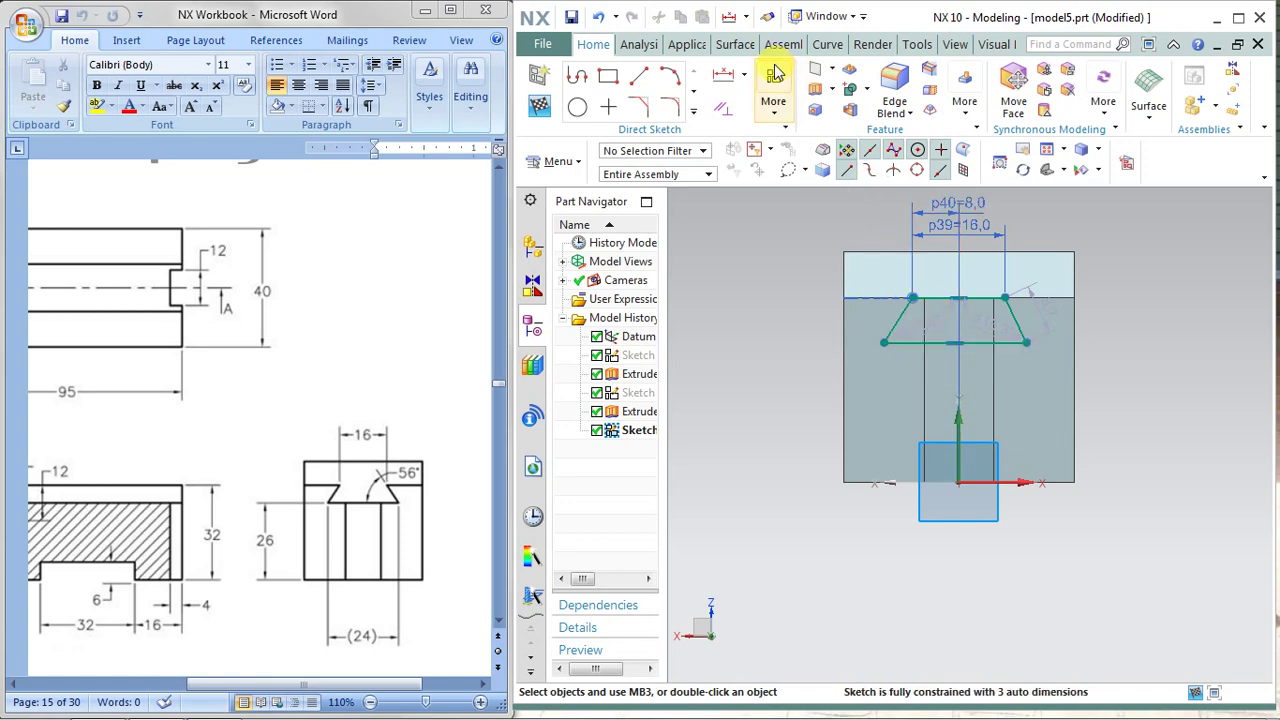
Step: Add a 24 width dimension to the trapezoid's bottom line
{"action": "left_click", "coordinate": [743, 82]}
{"action": "left_click", "coordinate": [780, 120]}
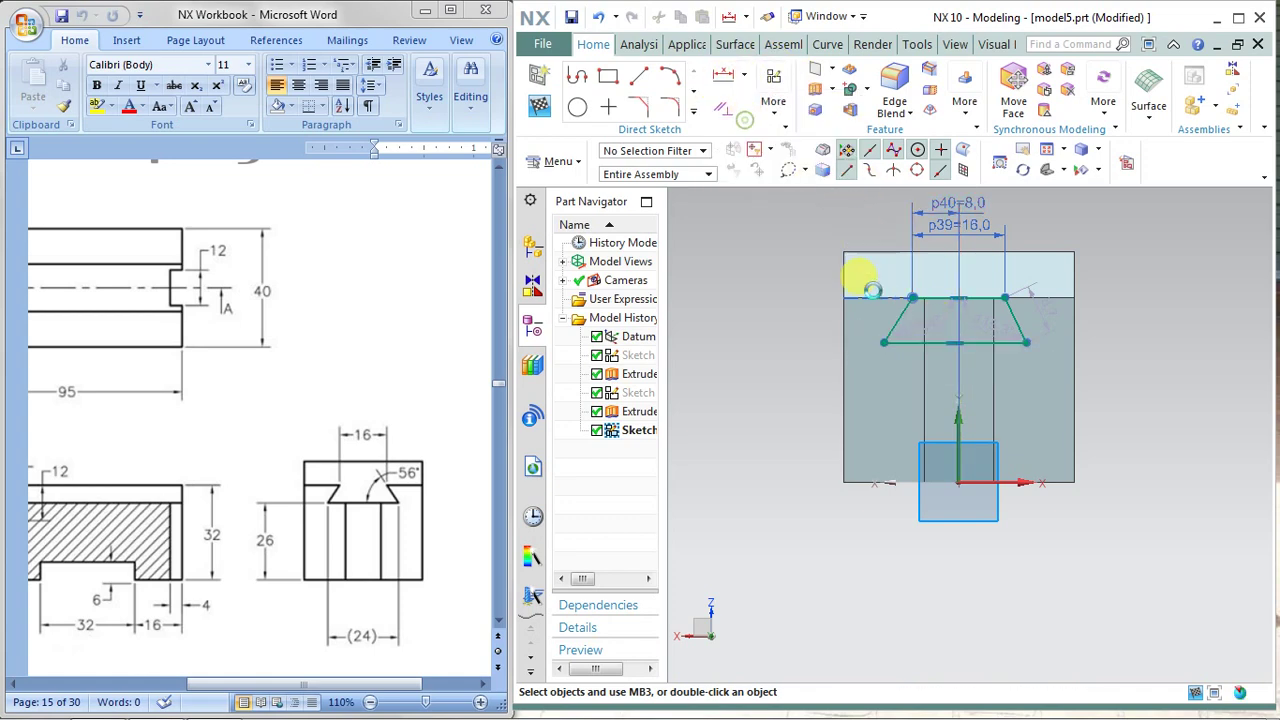
{"action": "left_click", "coordinate": [882, 340]}
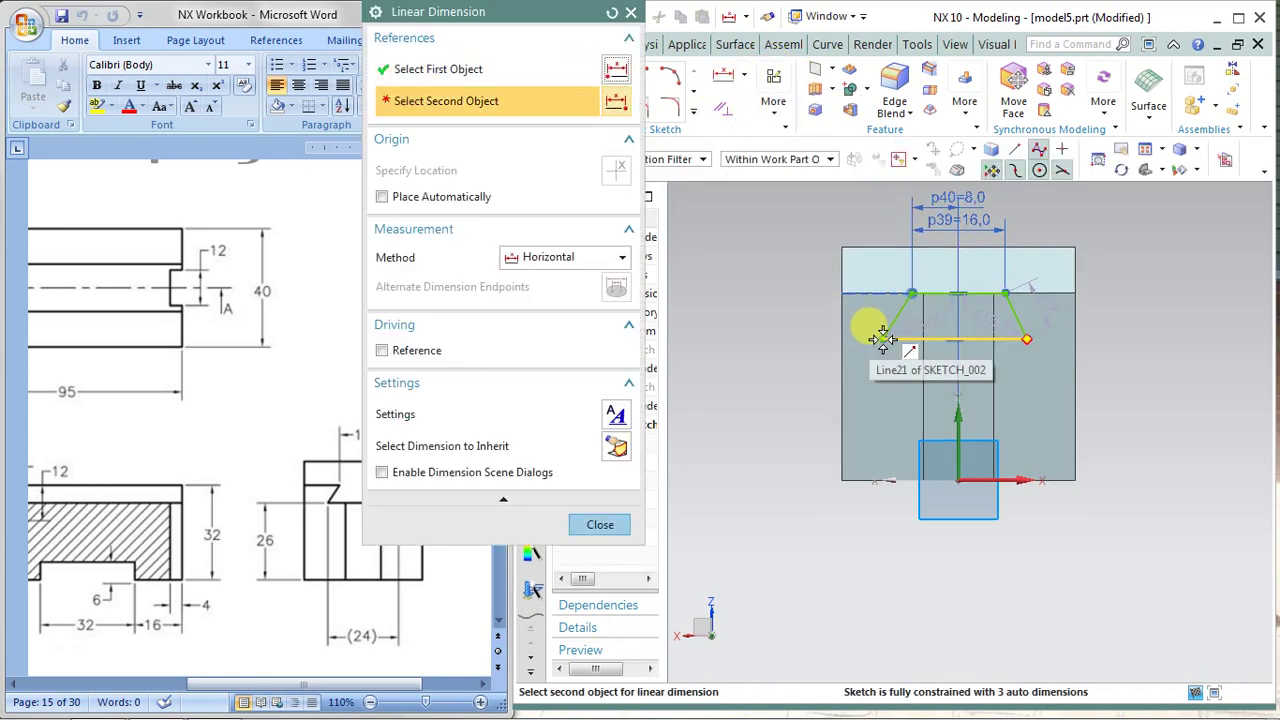
{"action": "left_click", "coordinate": [882, 336]}
{"action": "left_click", "coordinate": [978, 376]}
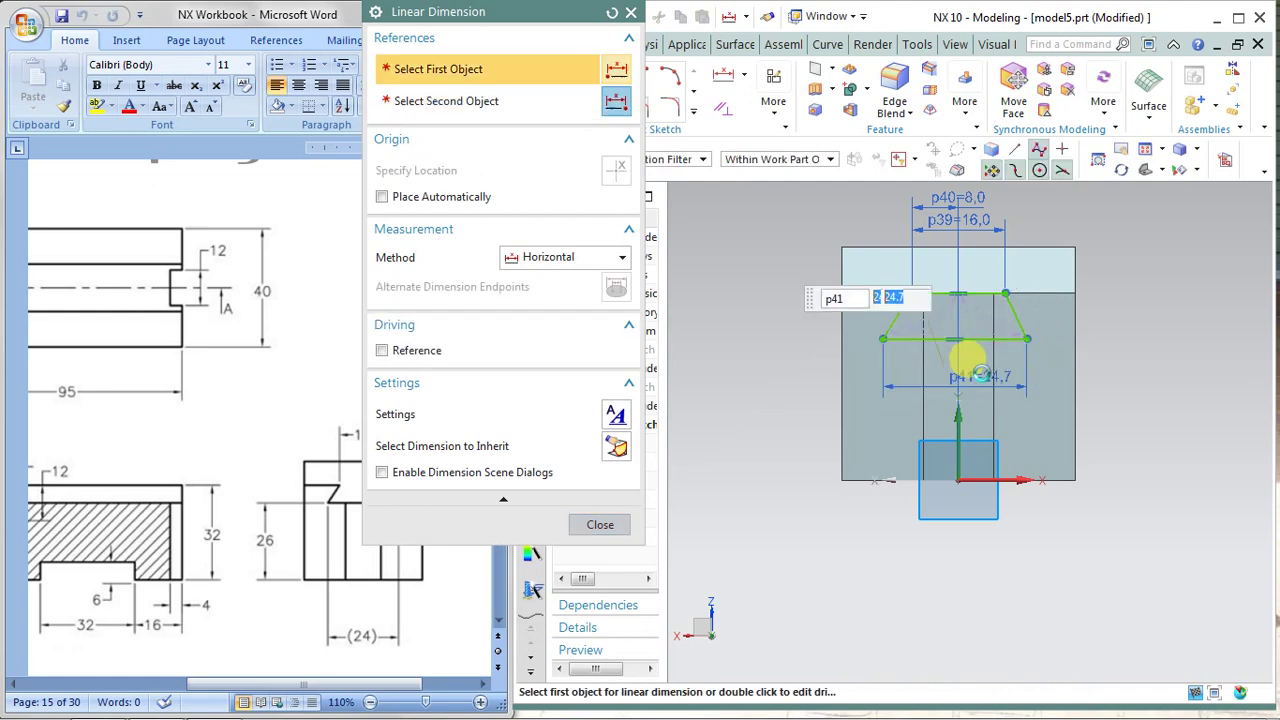
{"action": "left_click", "coordinate": [580, 530]}
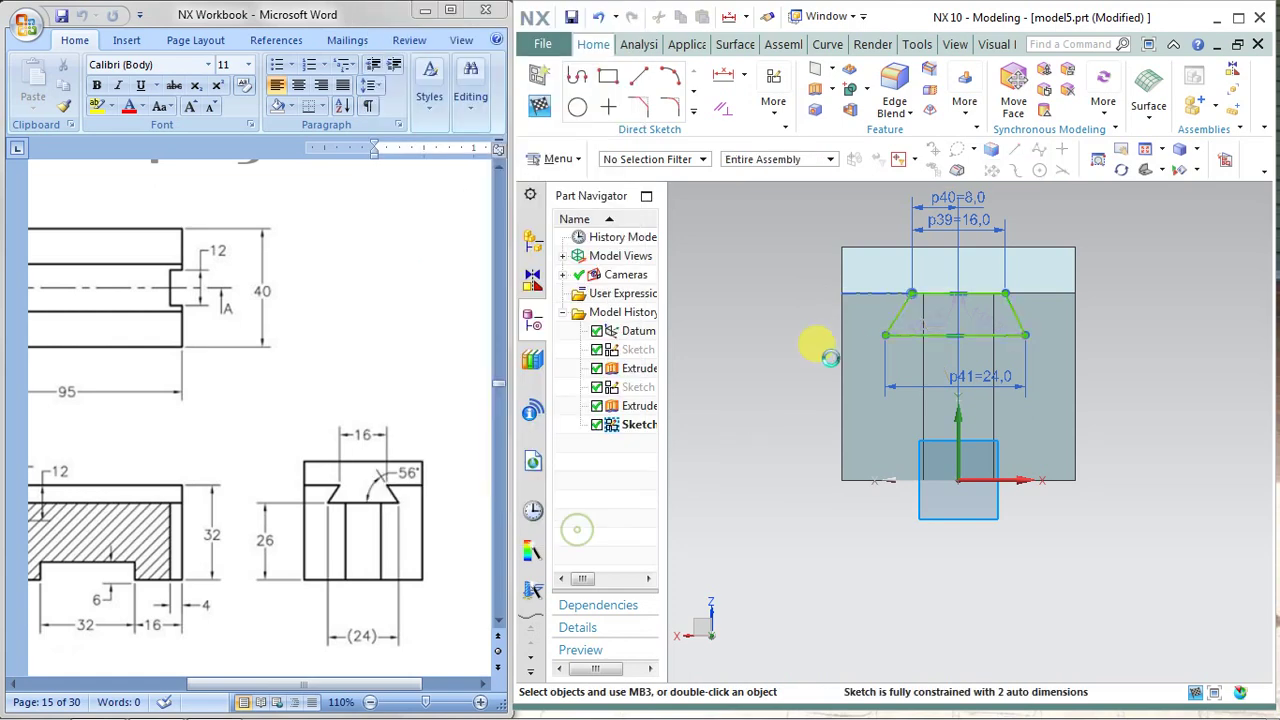
Step: Dimension the bottom line's left end to the sketch origin as 24/2 (12)
{"action": "left_click", "coordinate": [722, 70]}
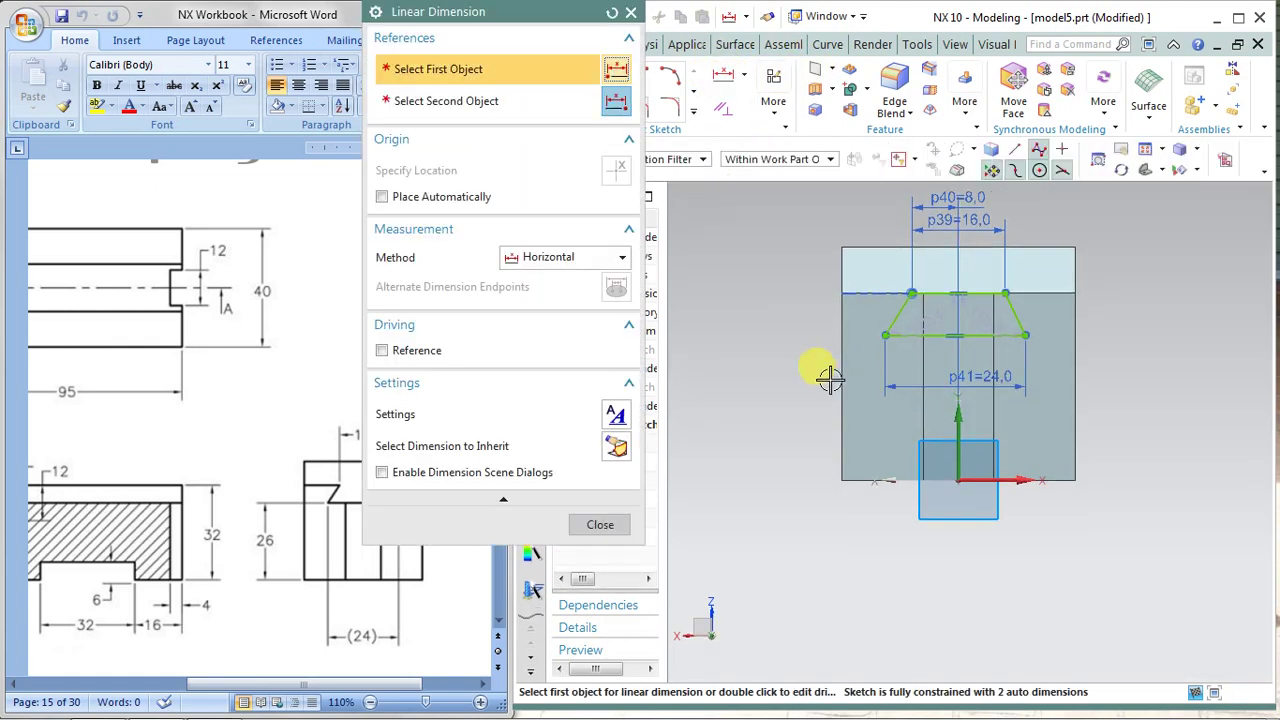
{"action": "left_click", "coordinate": [888, 338]}
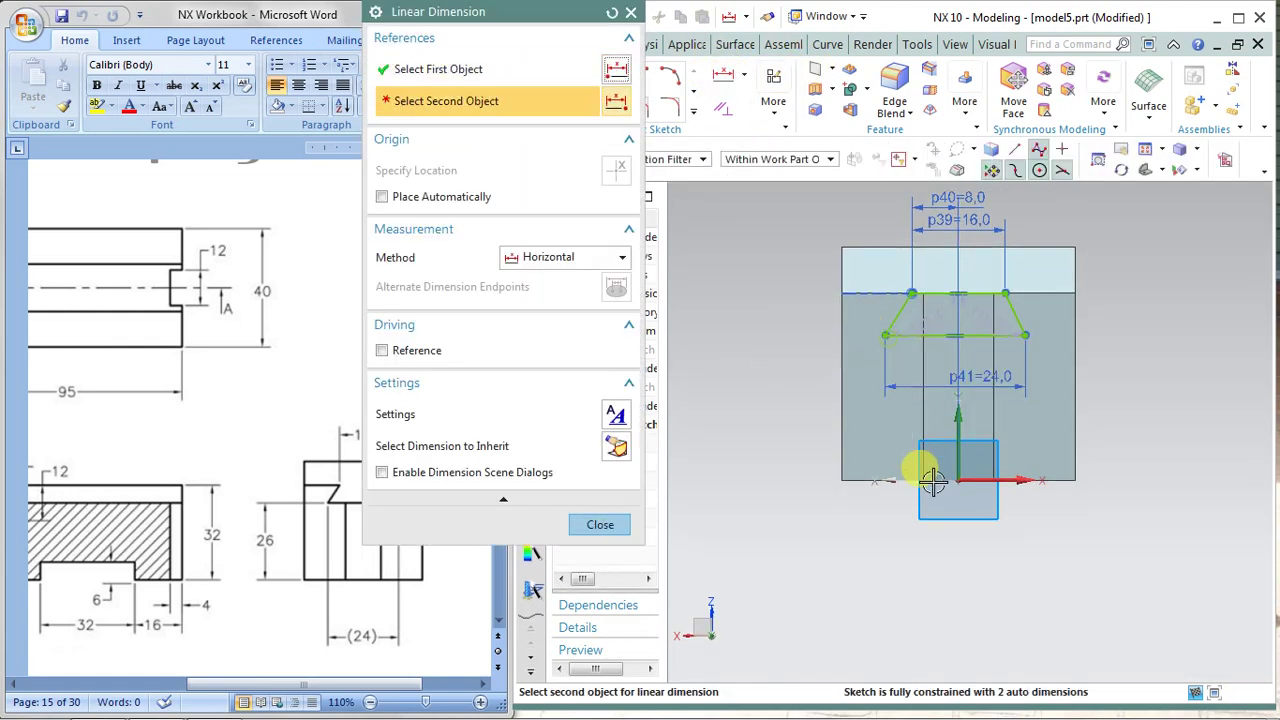
{"action": "left_click", "coordinate": [956, 482]}
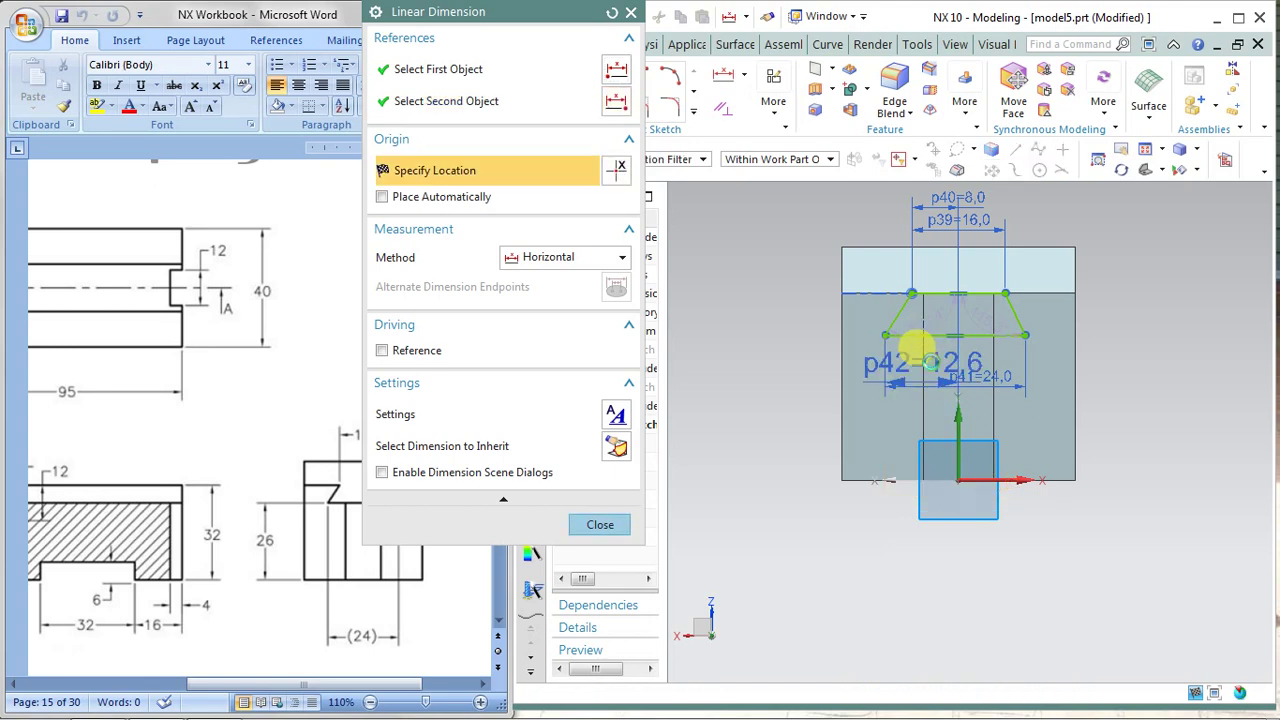
{"action": "left_click", "coordinate": [930, 366]}
{"action": "type", "text": "24/2"}
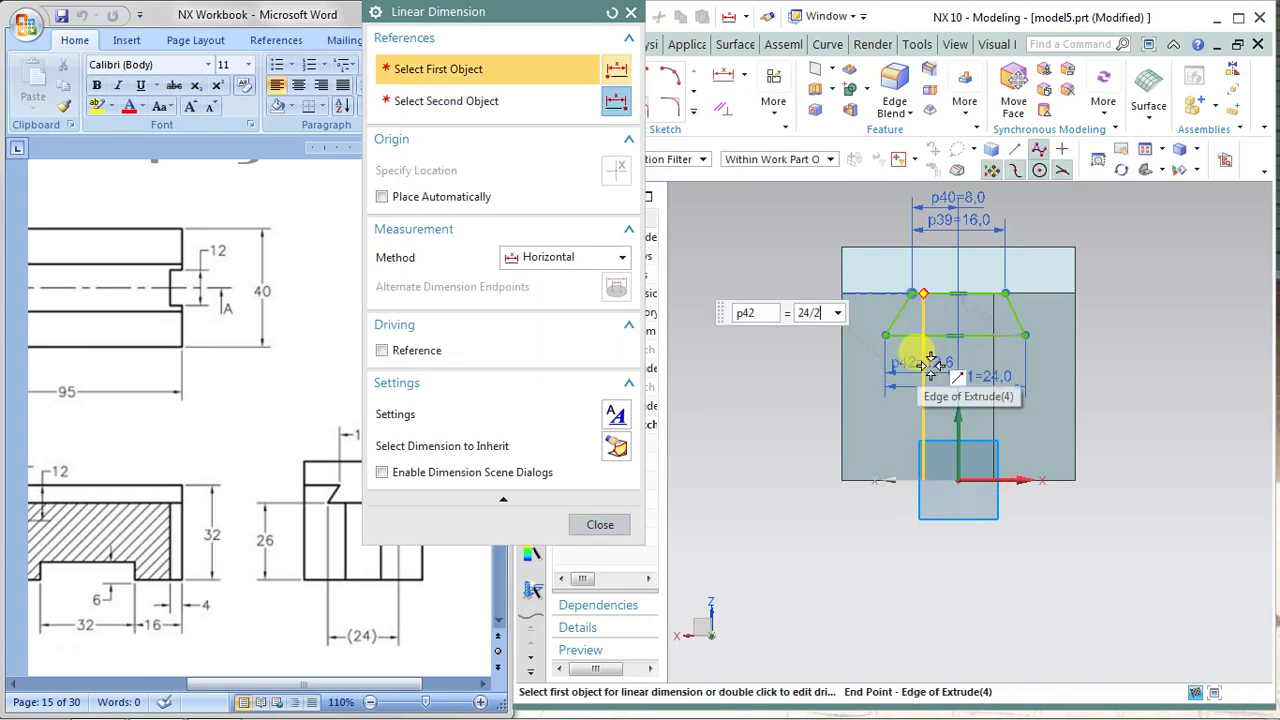
{"action": "left_click", "coordinate": [600, 522]}
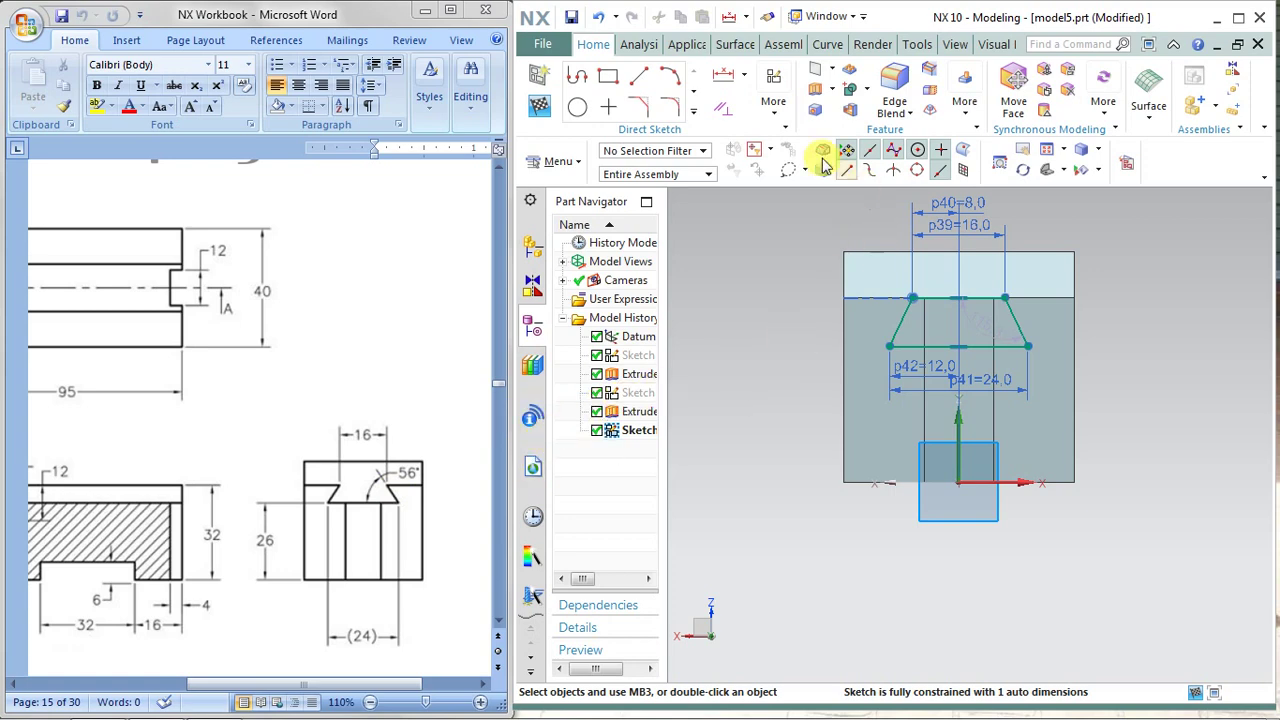
{"action": "left_click", "coordinate": [745, 80]}
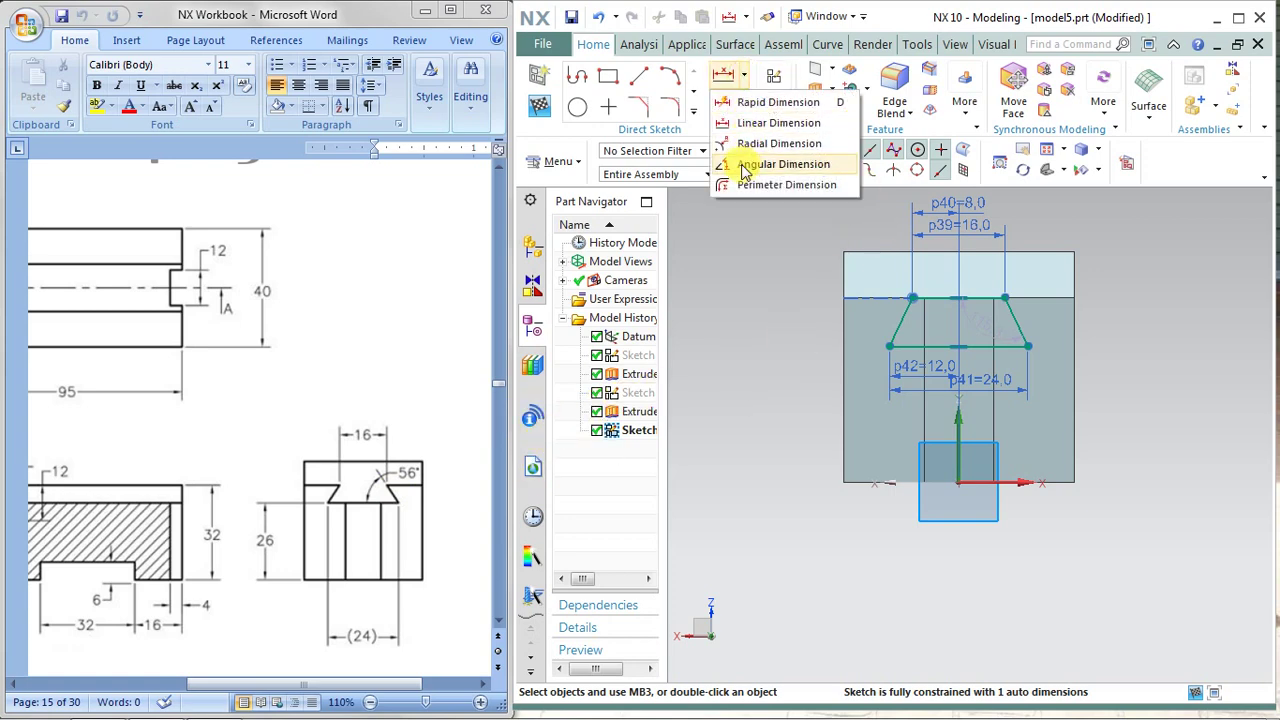
Step: Set a 56° angular dimension between the right slanted side and the horizontal line
{"action": "left_click", "coordinate": [772, 160]}
{"action": "left_click", "coordinate": [1013, 315]}
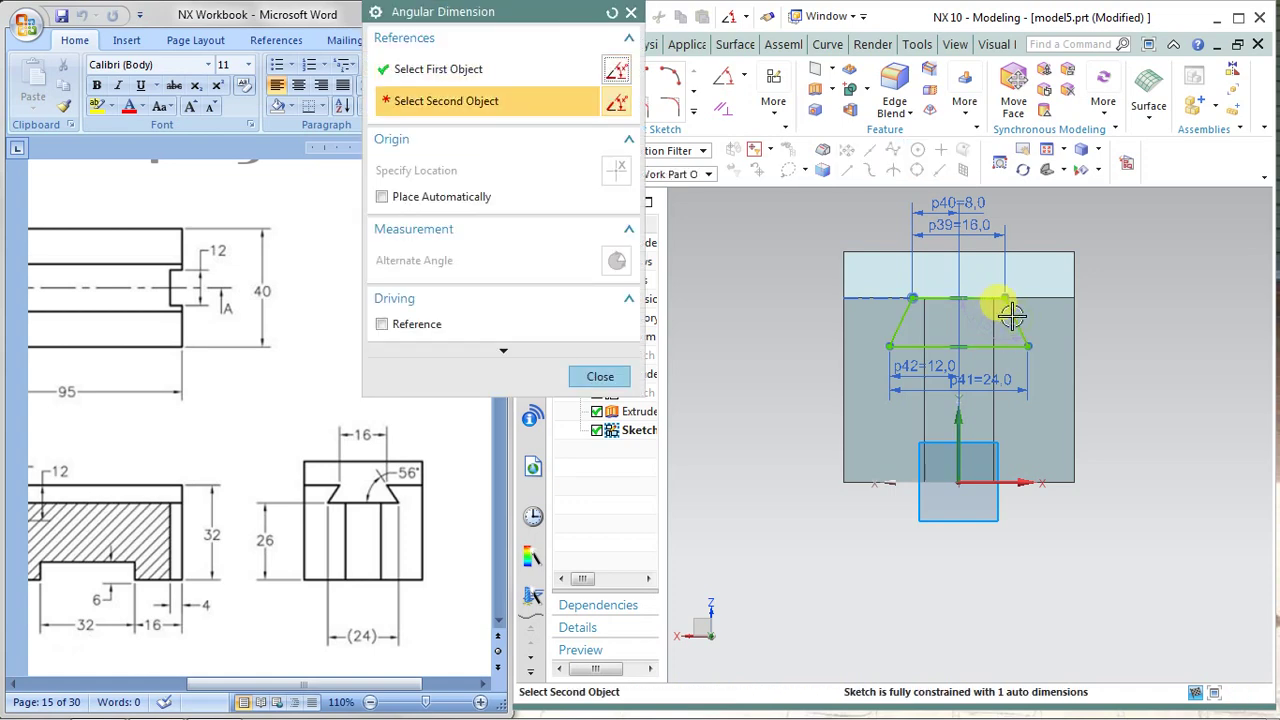
{"action": "left_click", "coordinate": [980, 298]}
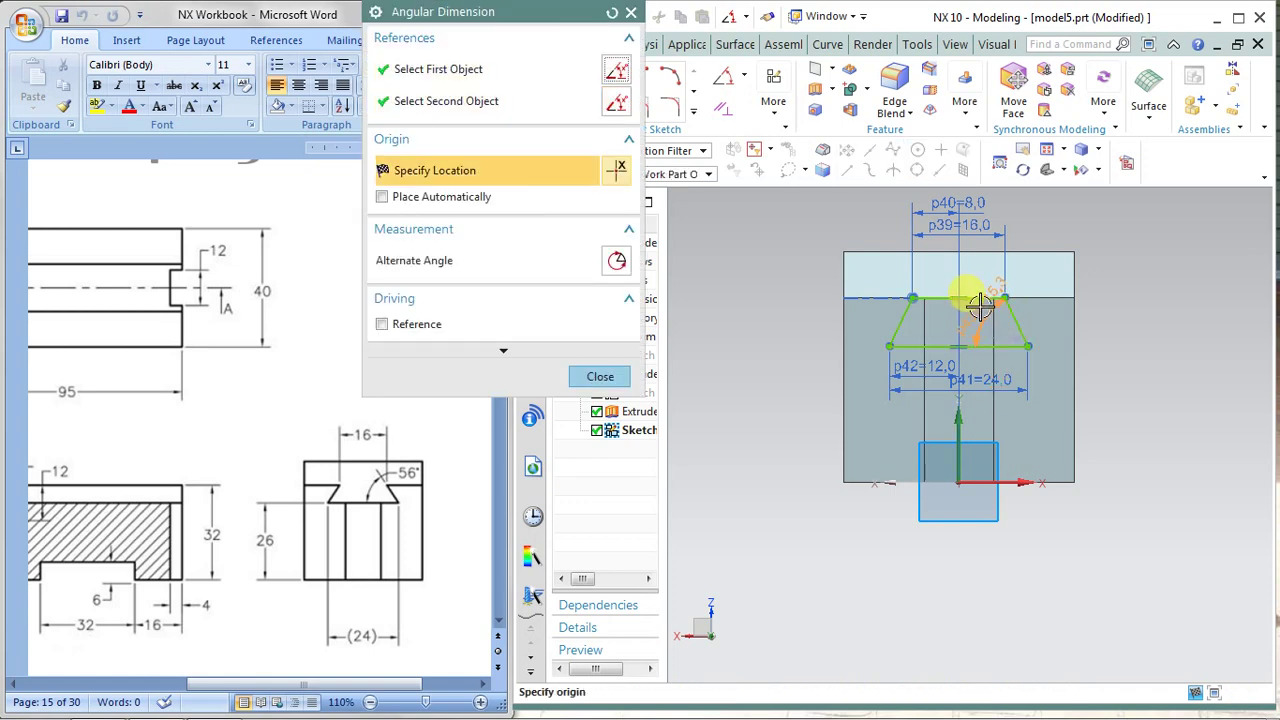
{"action": "left_click", "coordinate": [975, 313]}
{"action": "type", "text": "56"}
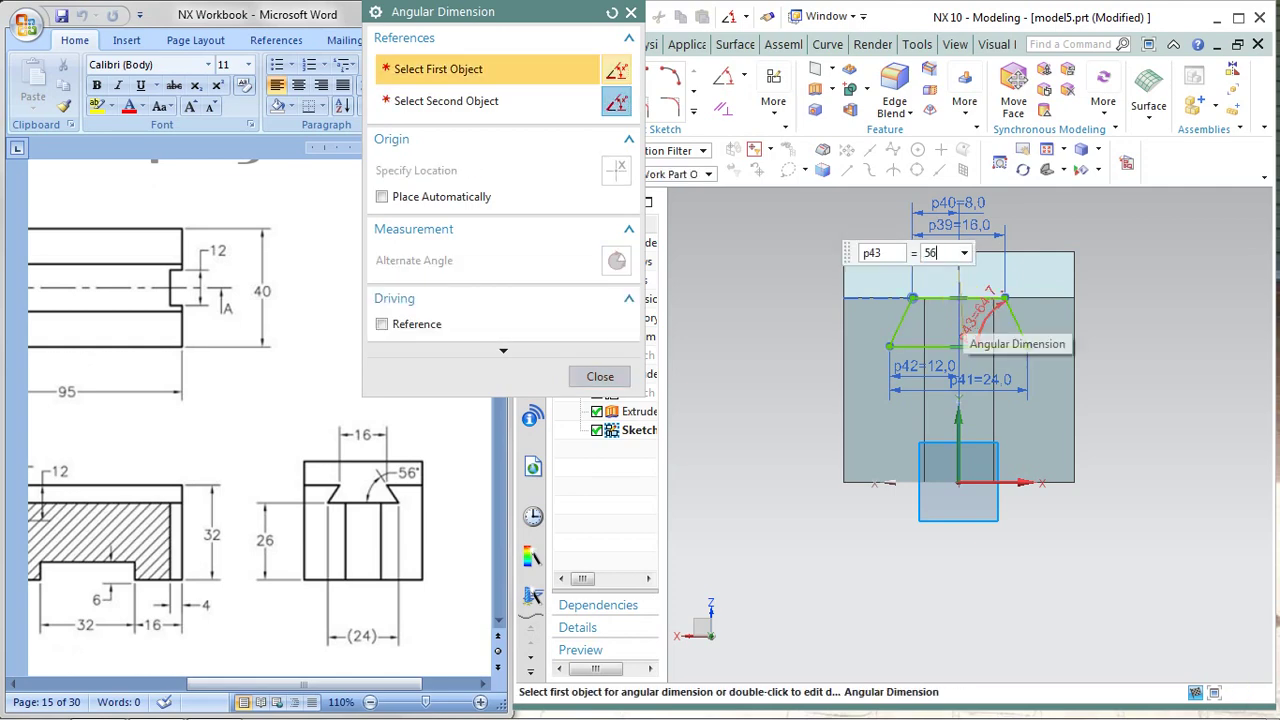
{"action": "key", "text": "Return"}
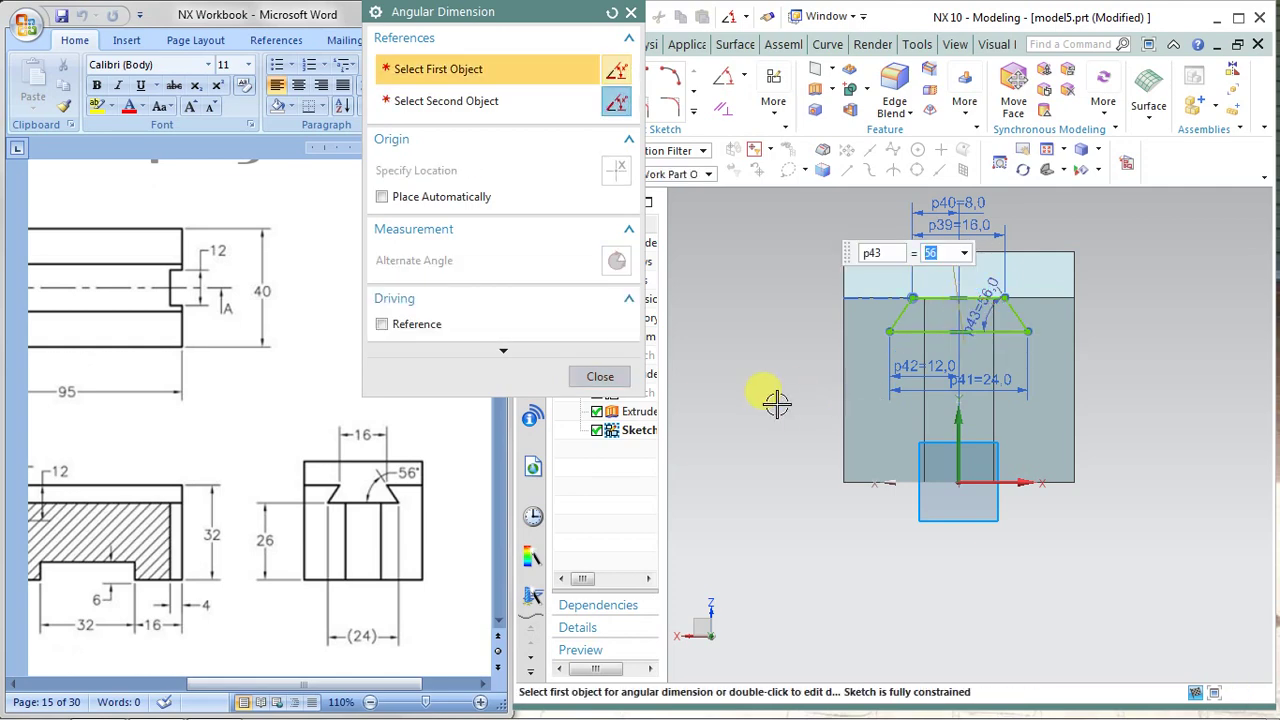
{"action": "left_click", "coordinate": [600, 378]}
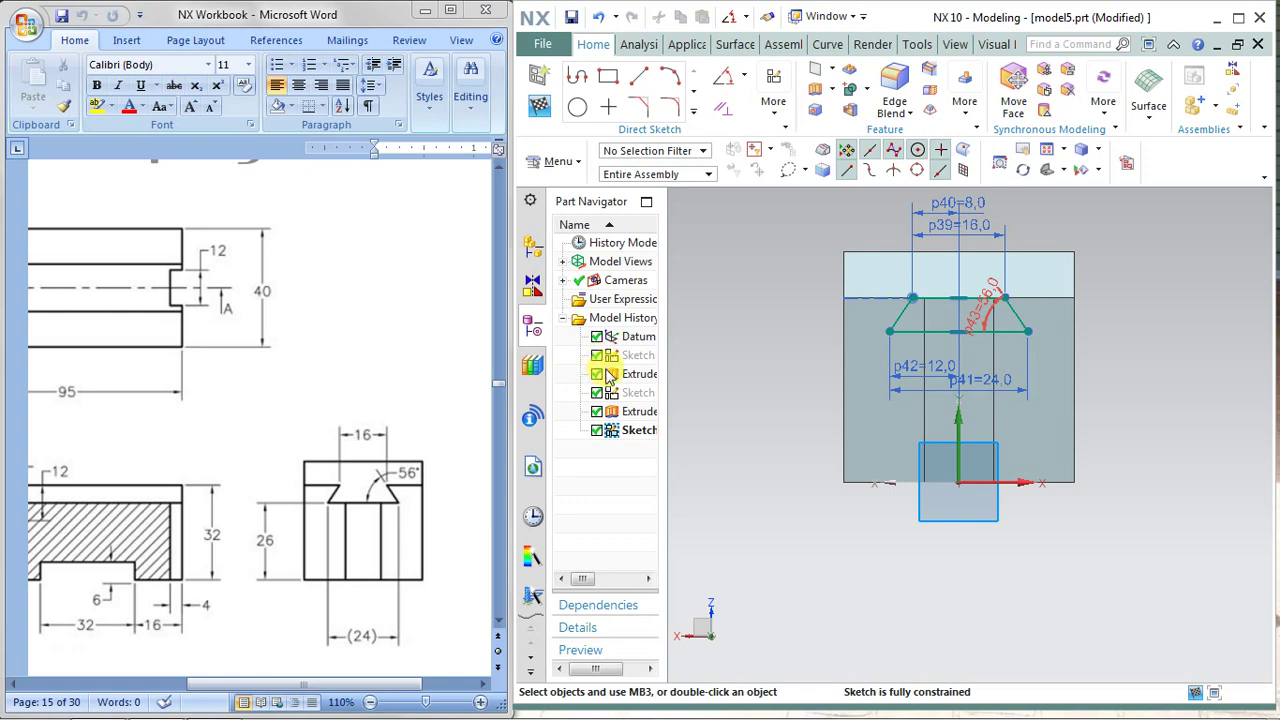
{"action": "left_click", "coordinate": [743, 75]}
Step: Add a vertical height dimension from the trapezoid's bottom line to the block base, trying 24, then undo
{"action": "left_click", "coordinate": [750, 121]}
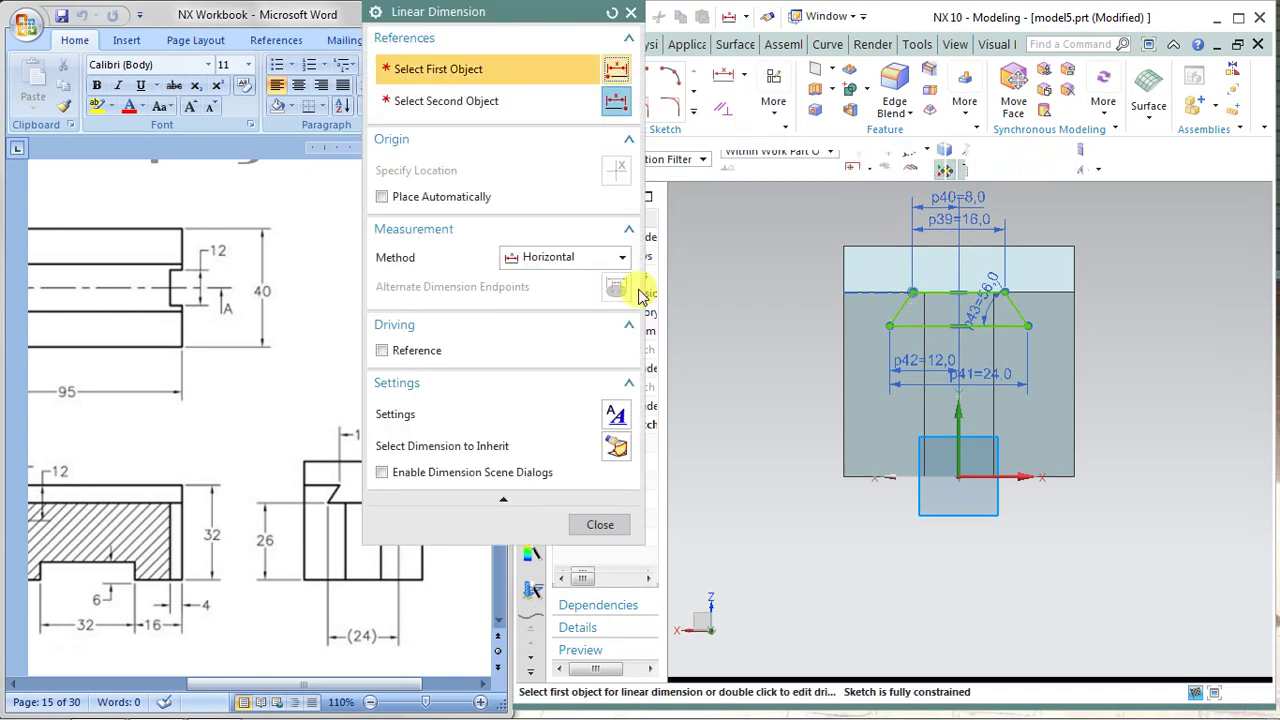
{"action": "left_click", "coordinate": [586, 257]}
{"action": "left_click", "coordinate": [536, 316]}
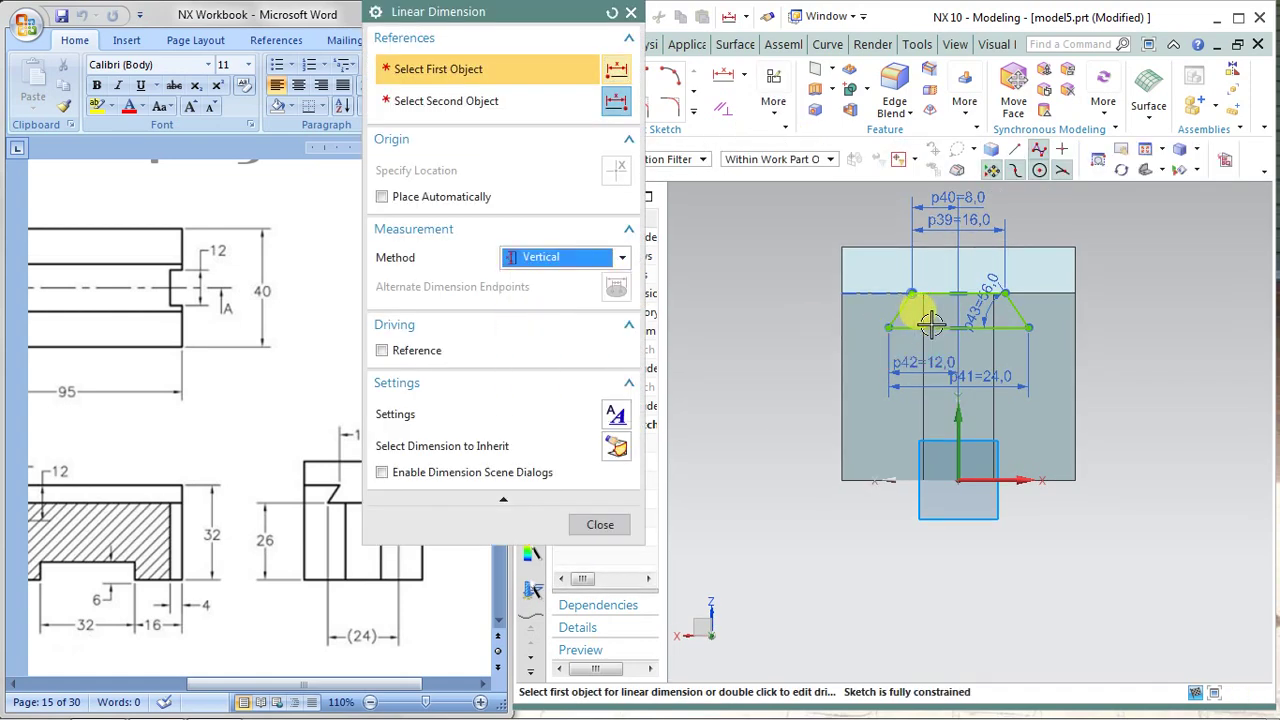
{"action": "left_click", "coordinate": [940, 326]}
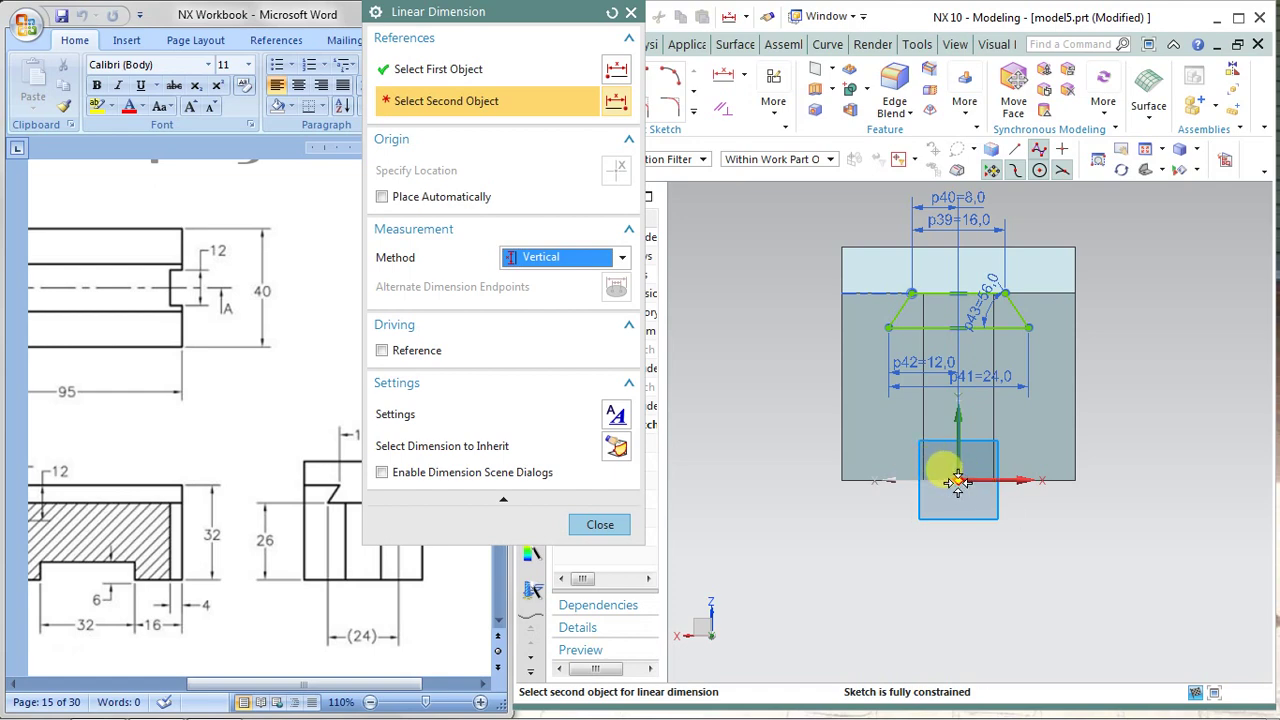
{"action": "left_click", "coordinate": [958, 481]}
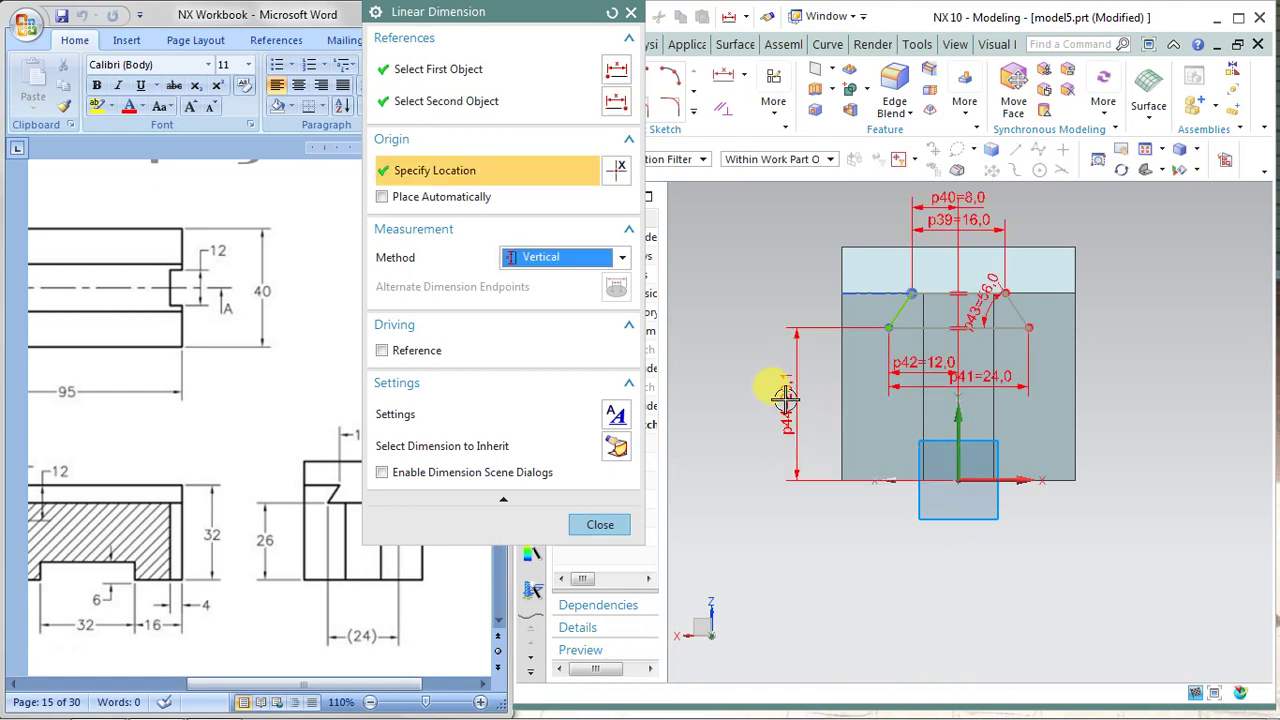
{"action": "left_click", "coordinate": [775, 390]}
{"action": "type", "text": "24"}
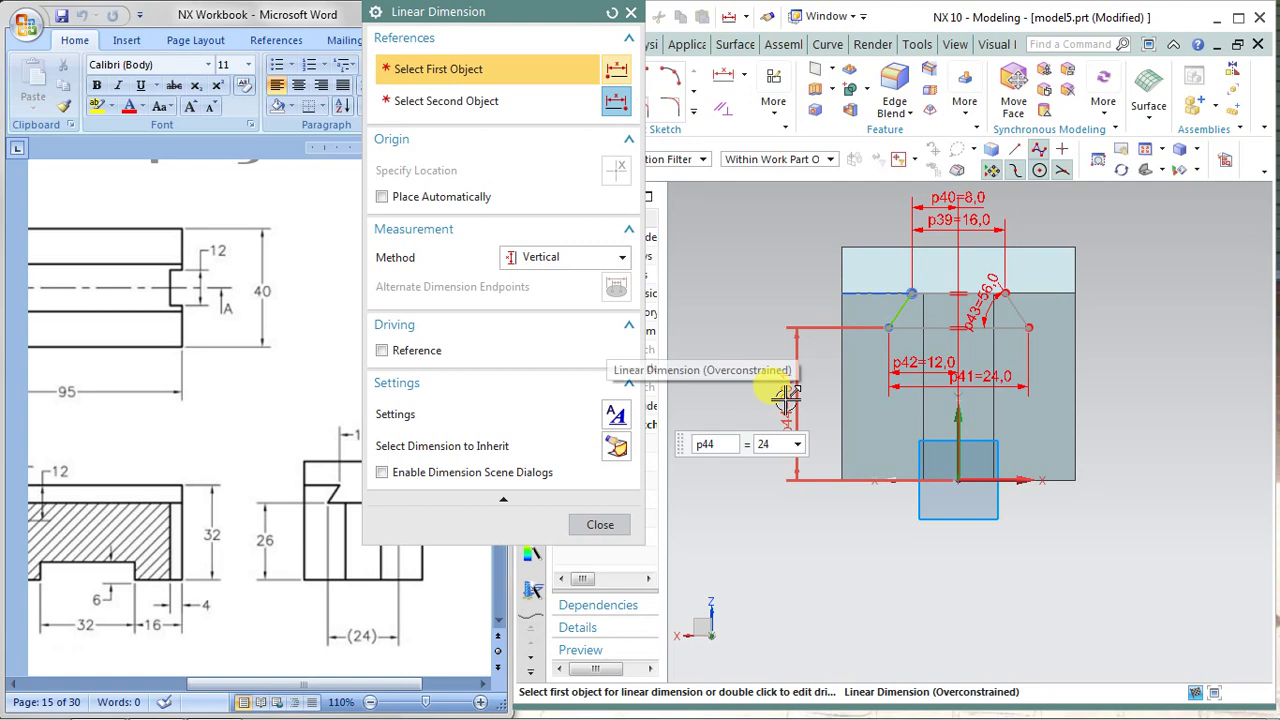
{"action": "key", "text": "Return"}
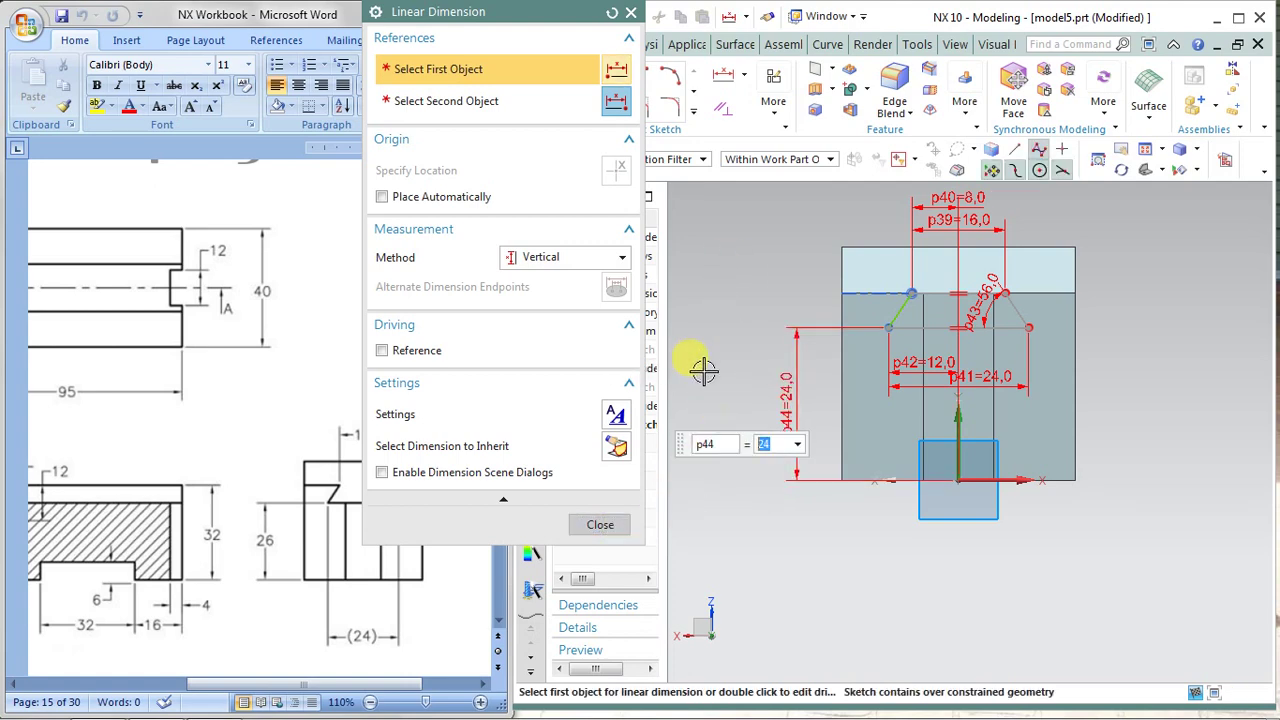
{"action": "left_click", "coordinate": [599, 525]}
{"action": "left_click", "coordinate": [598, 16]}
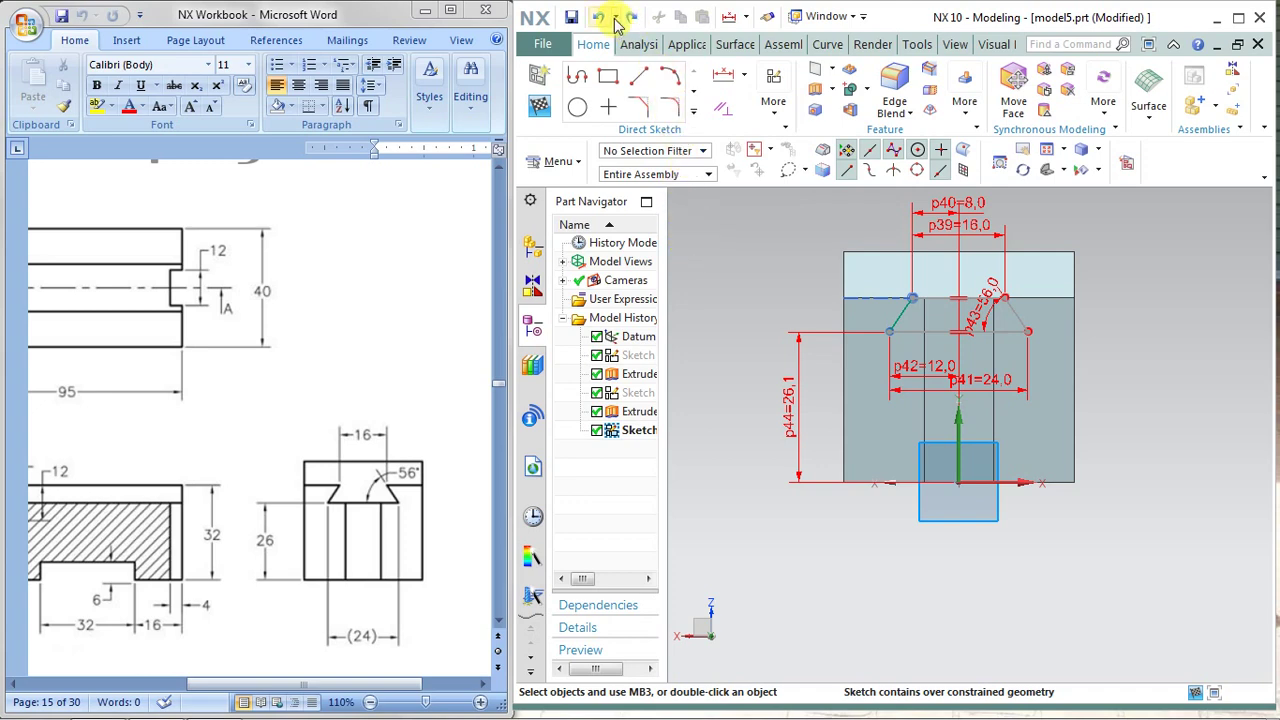
Step: Undo the height dimension, then try a 56° angle on the left slanted side and undo it
{"action": "left_click", "coordinate": [598, 16]}
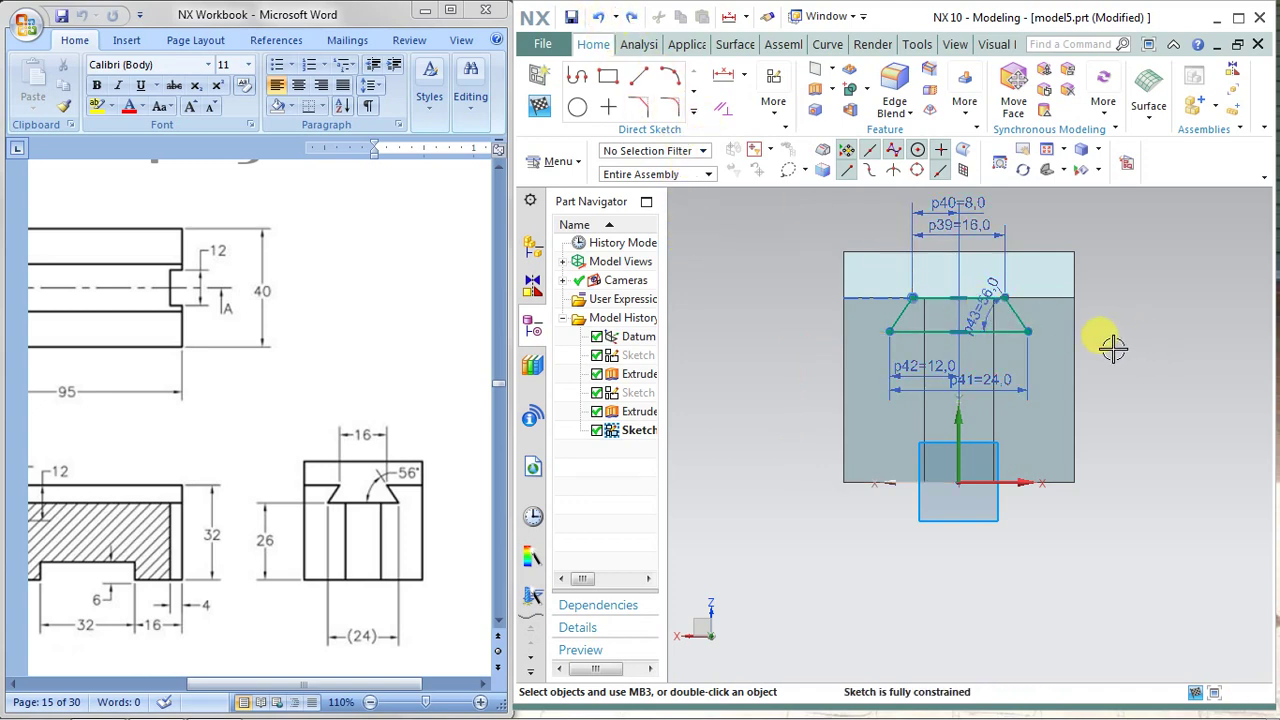
{"action": "scroll", "coordinate": [1084, 357], "scroll_direction": "up", "scroll_amount": 1}
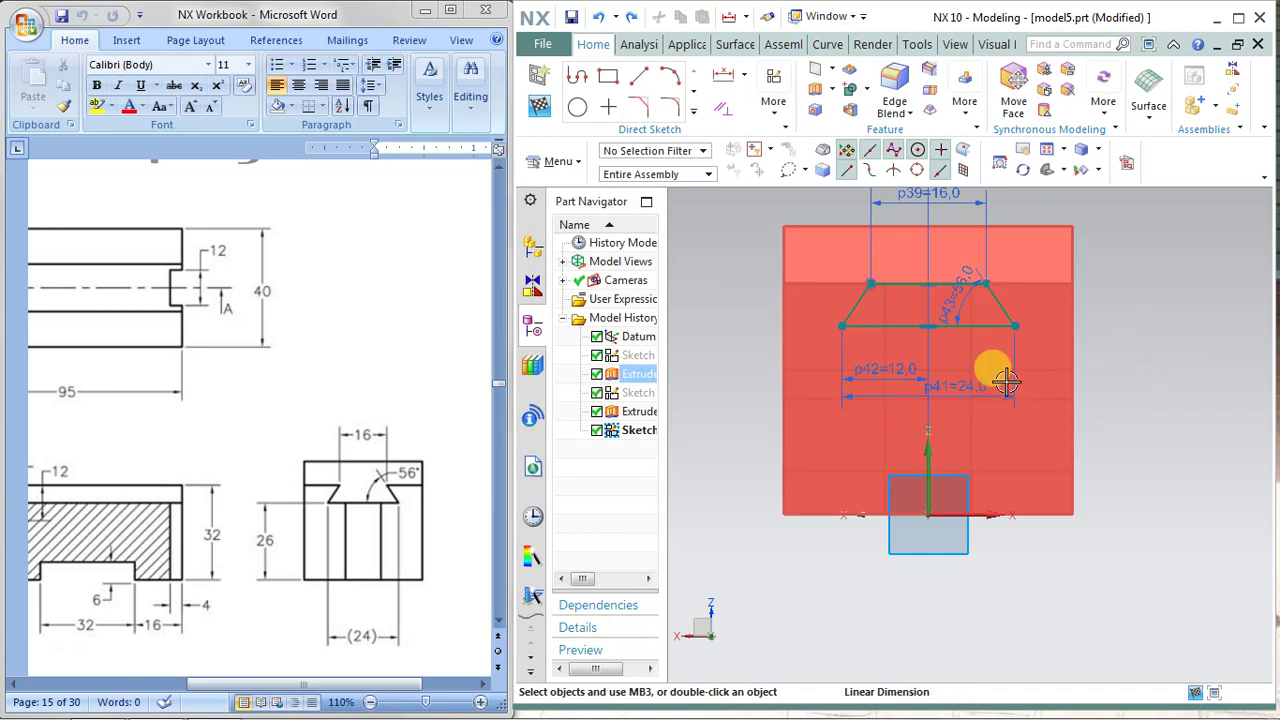
{"action": "left_click", "coordinate": [744, 74]}
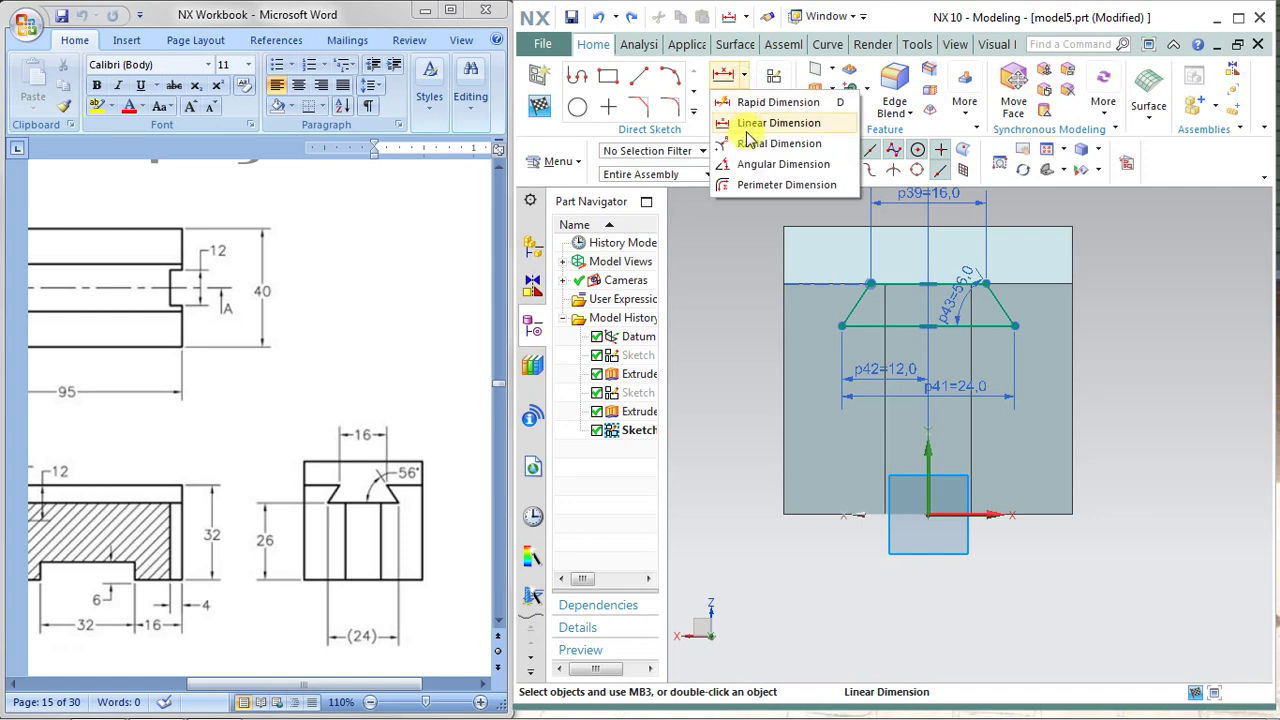
{"action": "left_click", "coordinate": [752, 164]}
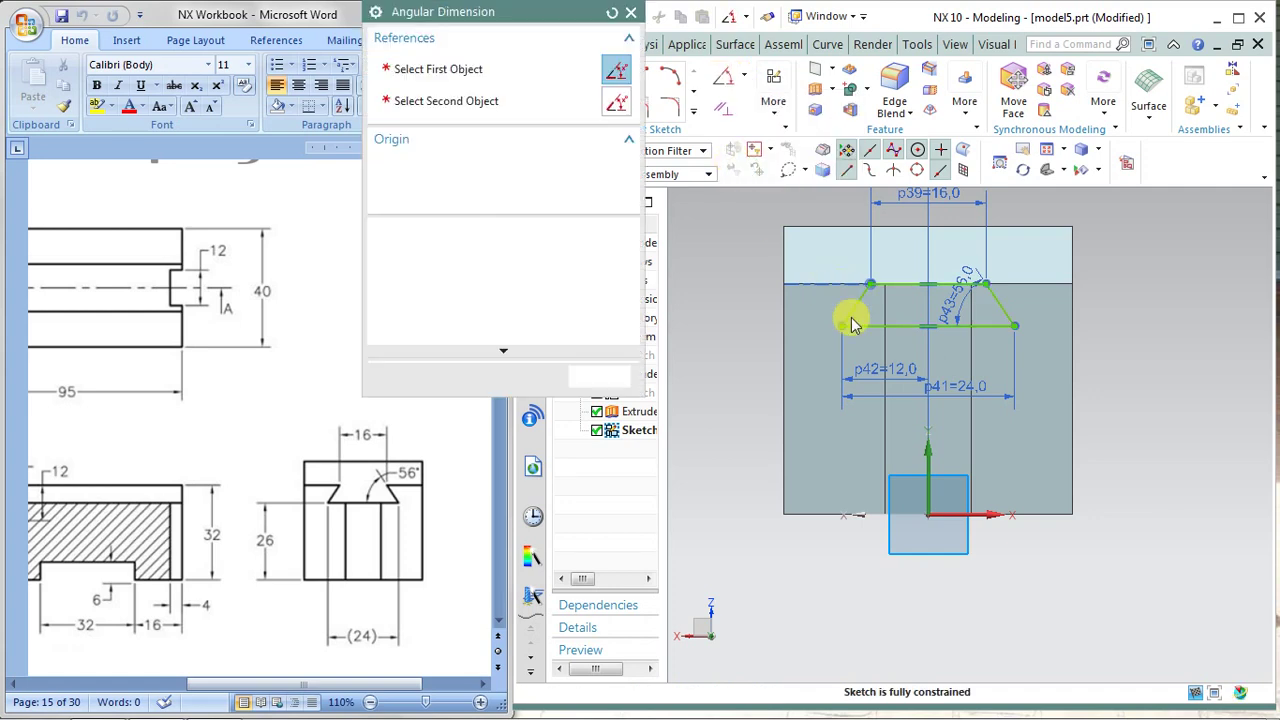
{"action": "left_click", "coordinate": [856, 311]}
{"action": "left_click", "coordinate": [872, 287]}
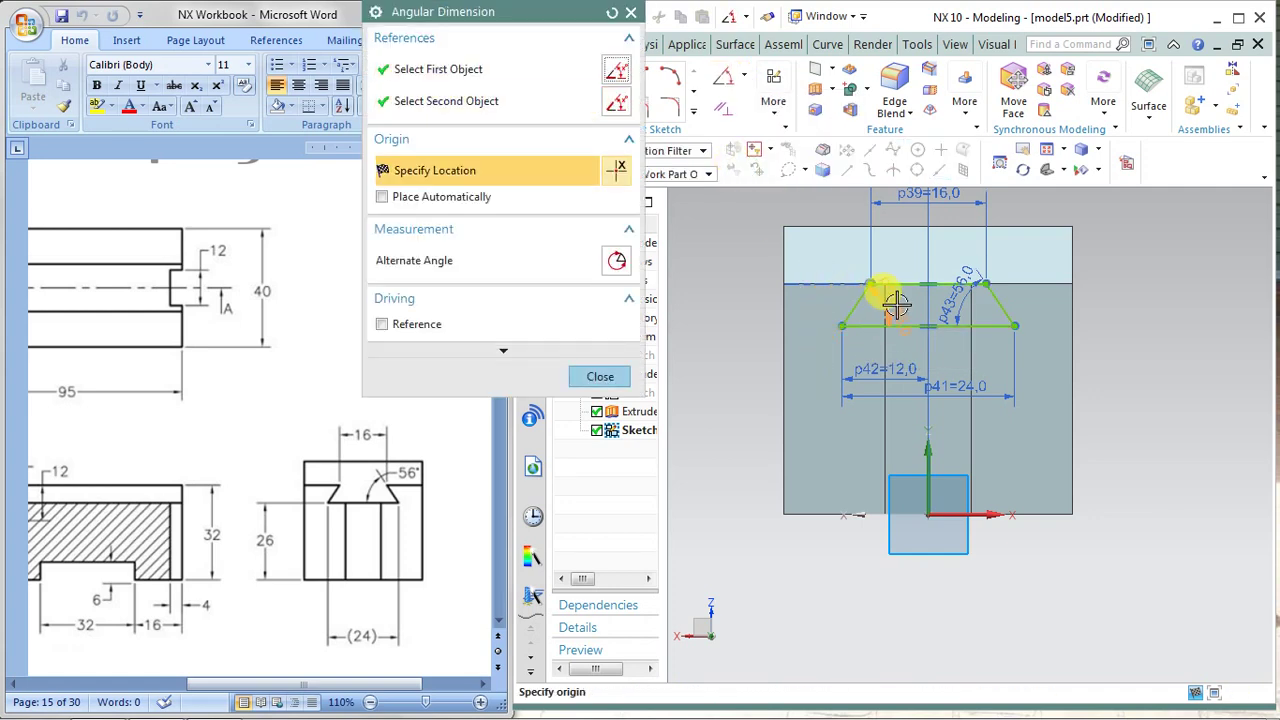
{"action": "left_click", "coordinate": [886, 288]}
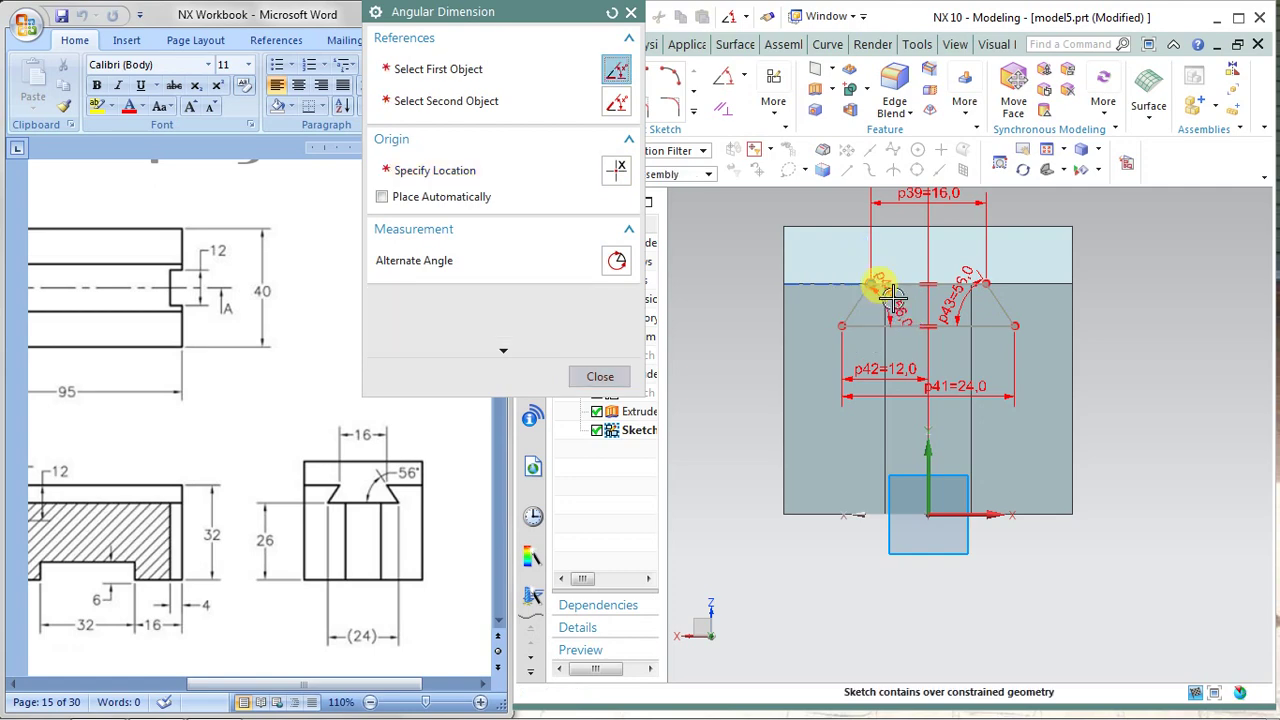
{"action": "type", "text": "56"}
{"action": "key", "text": "Return"}
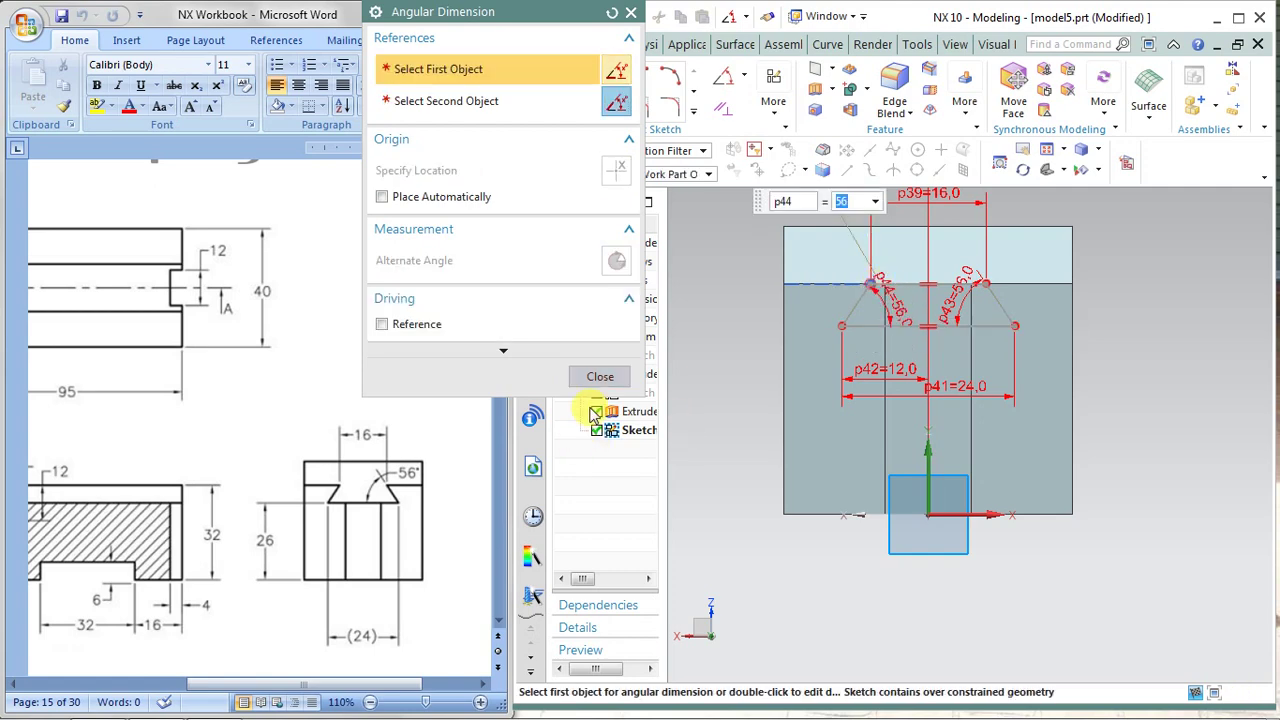
{"action": "left_click", "coordinate": [600, 376]}
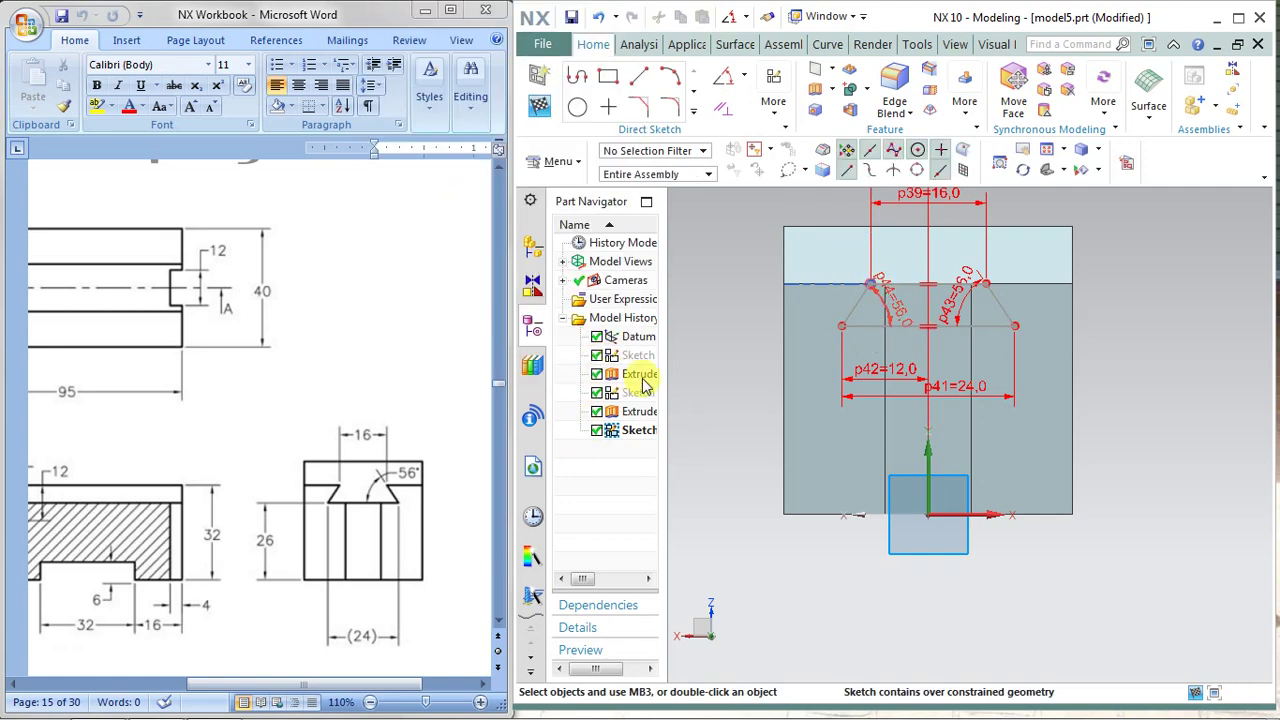
{"action": "left_click", "coordinate": [600, 17]}
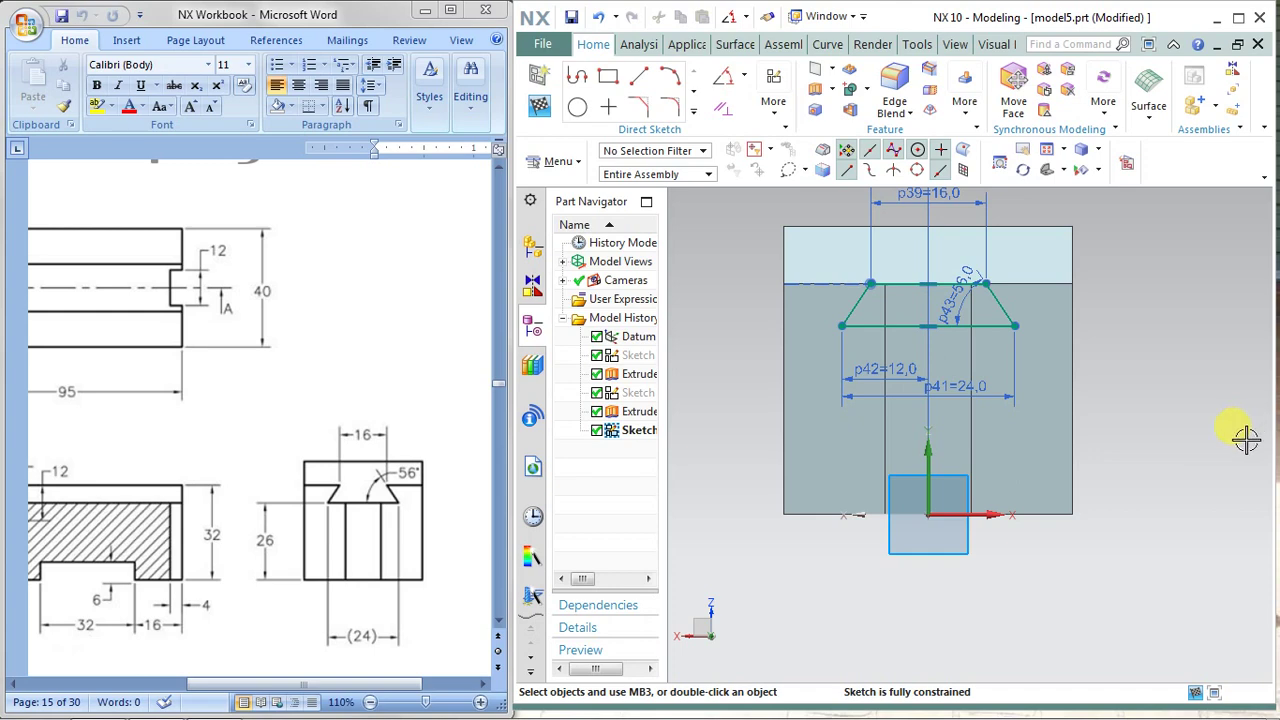
Step: Try a 56° angle on the left slanted side, then undo the over-constraining dimension
{"action": "left_click", "coordinate": [723, 75]}
{"action": "left_click", "coordinate": [858, 300]}
{"action": "left_click", "coordinate": [850, 324]}
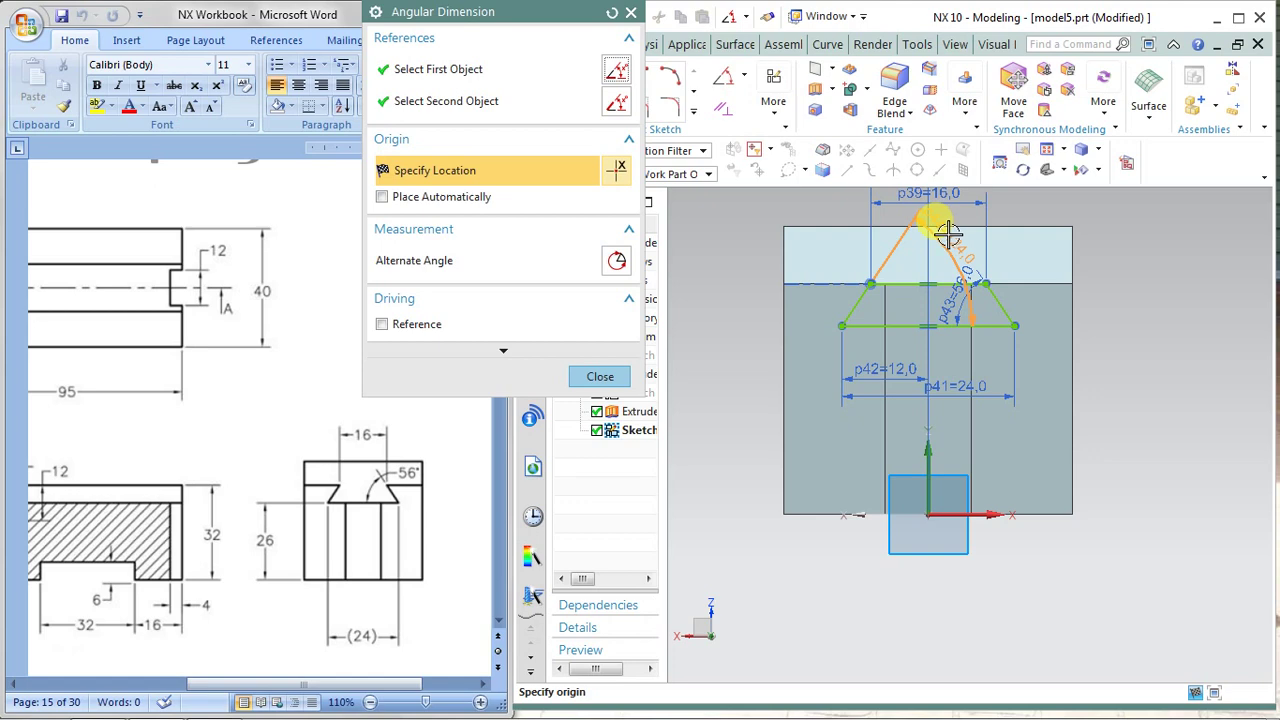
{"action": "left_click", "coordinate": [888, 300]}
{"action": "left_click", "coordinate": [605, 376]}
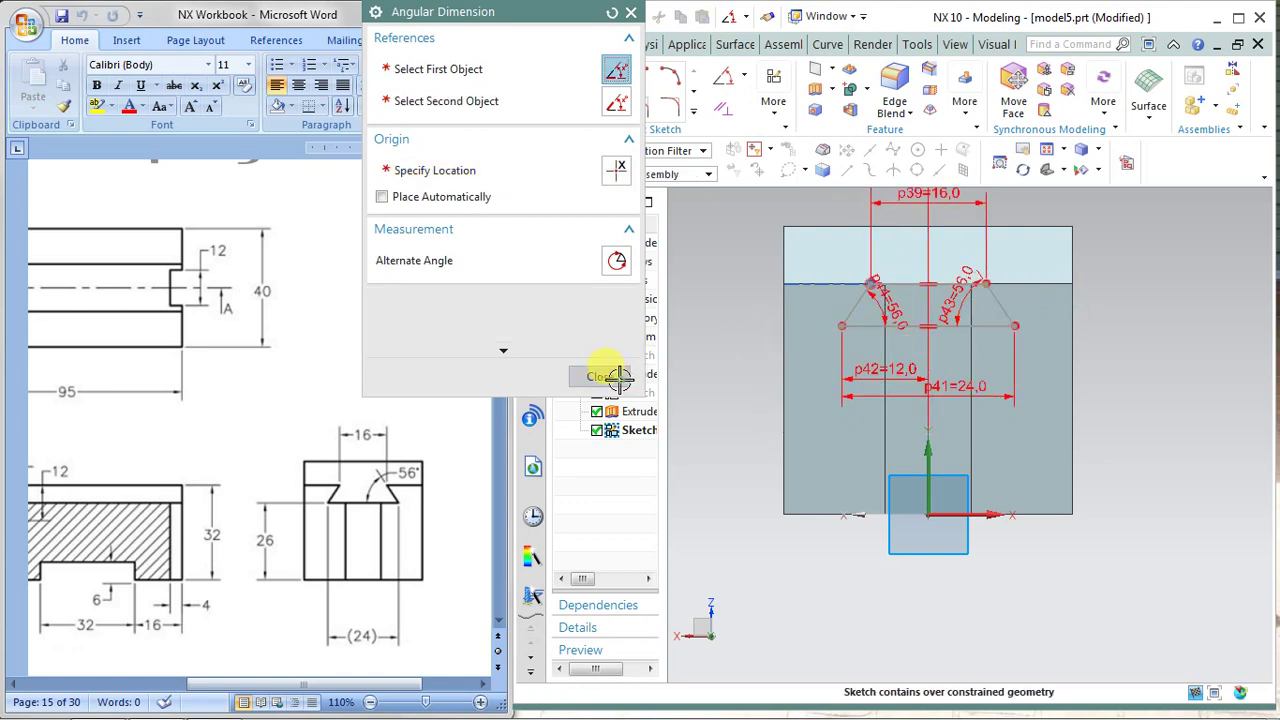
{"action": "left_click", "coordinate": [599, 17]}
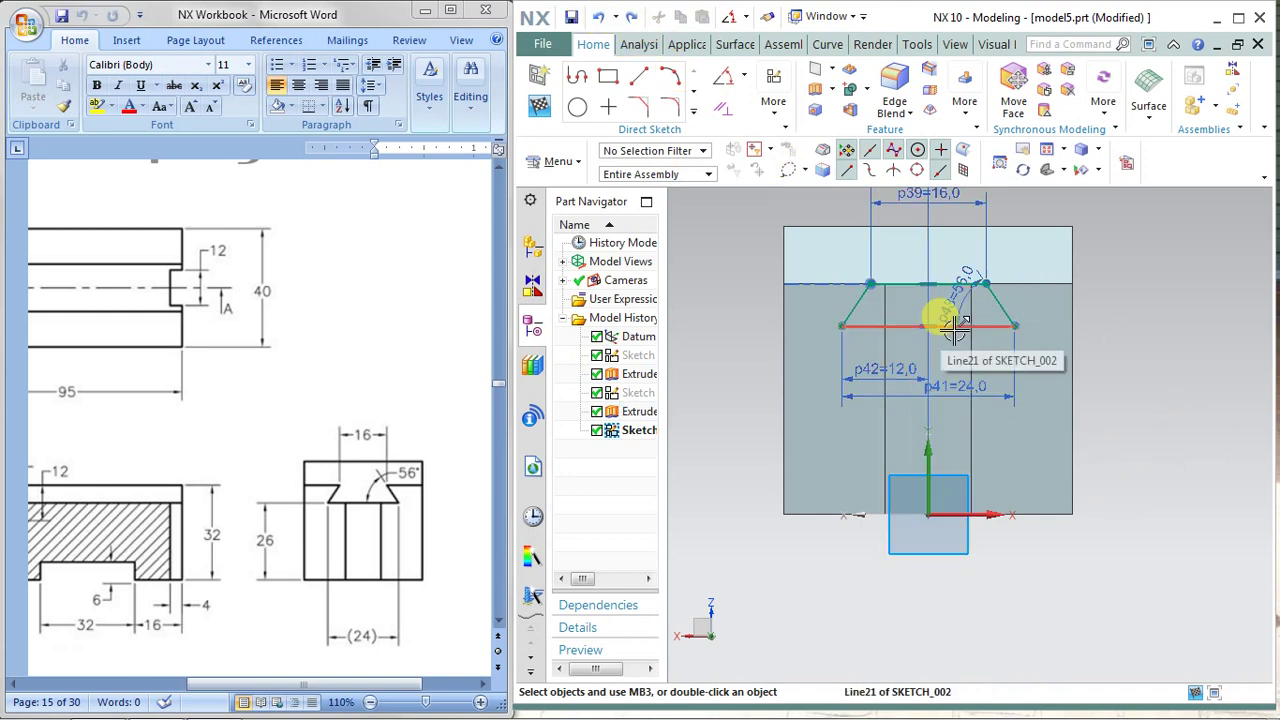
Step: Add a 26.1 height dimension from the trapezoid's bottom to the block's bottom edge, then undo it
{"action": "left_click", "coordinate": [745, 77]}
{"action": "left_click", "coordinate": [778, 122]}
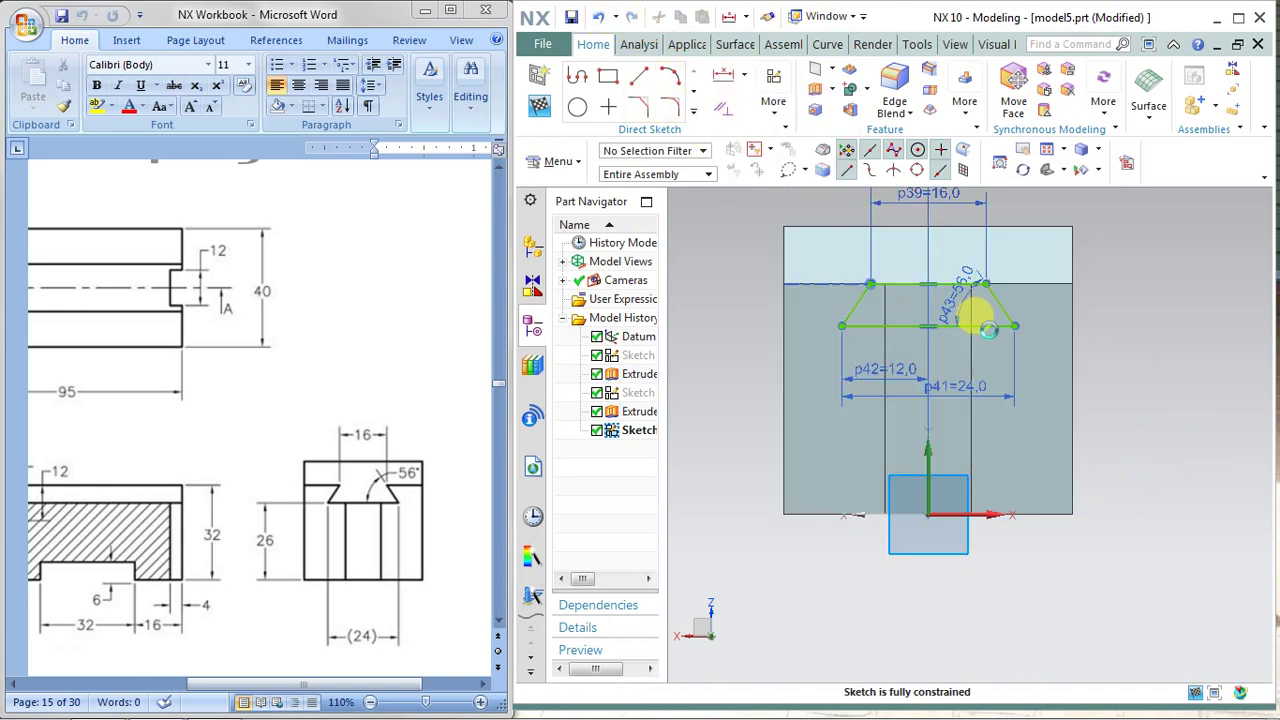
{"action": "left_click", "coordinate": [978, 319]}
{"action": "left_click", "coordinate": [914, 510]}
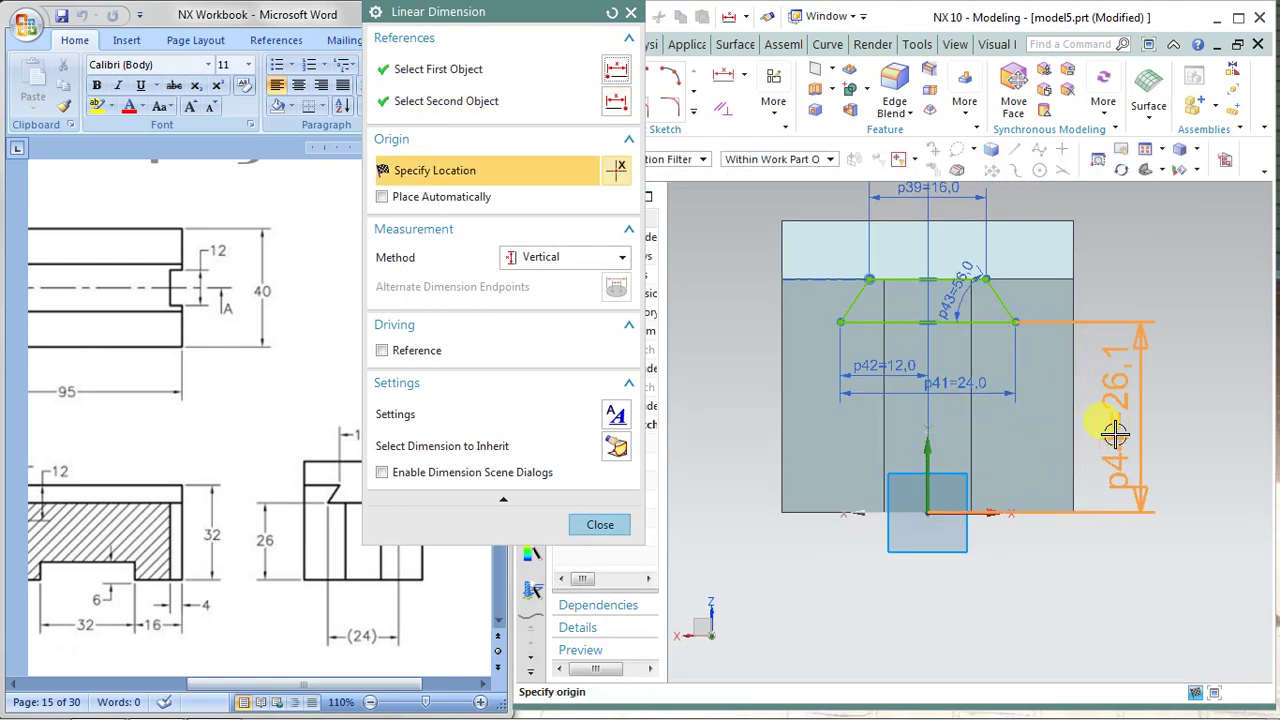
{"action": "left_click", "coordinate": [1110, 430]}
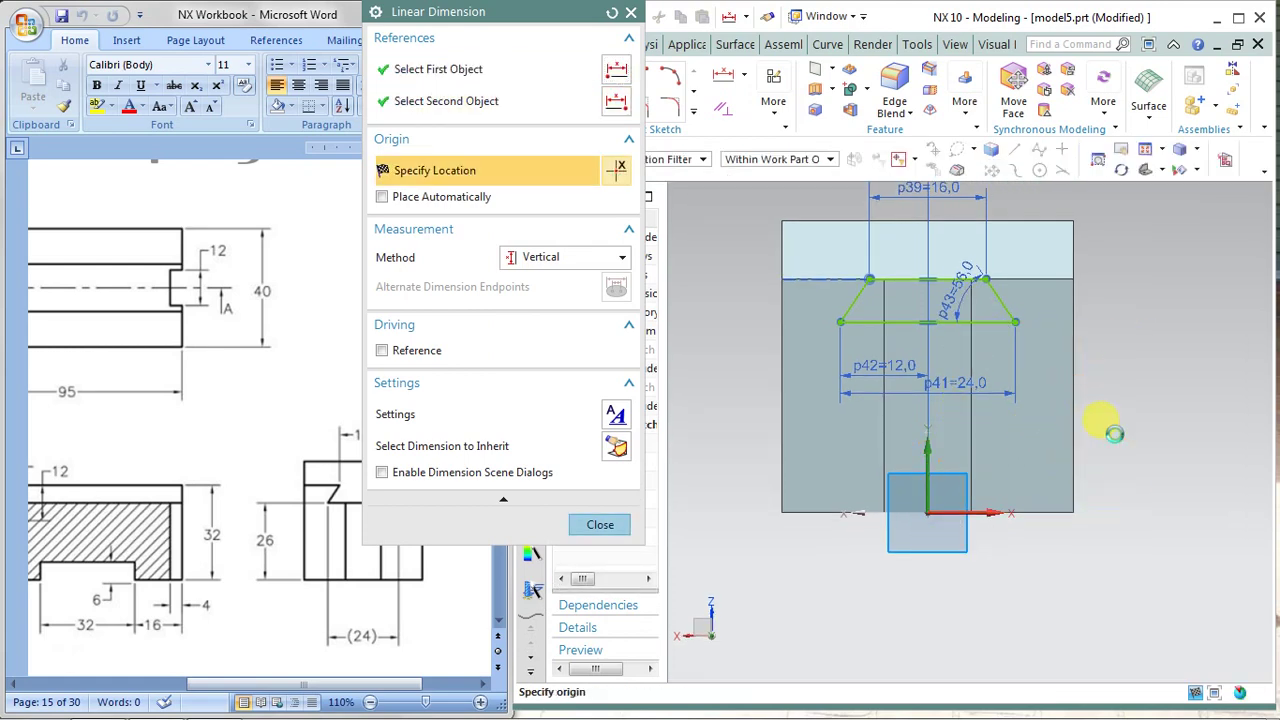
{"action": "left_click", "coordinate": [592, 523]}
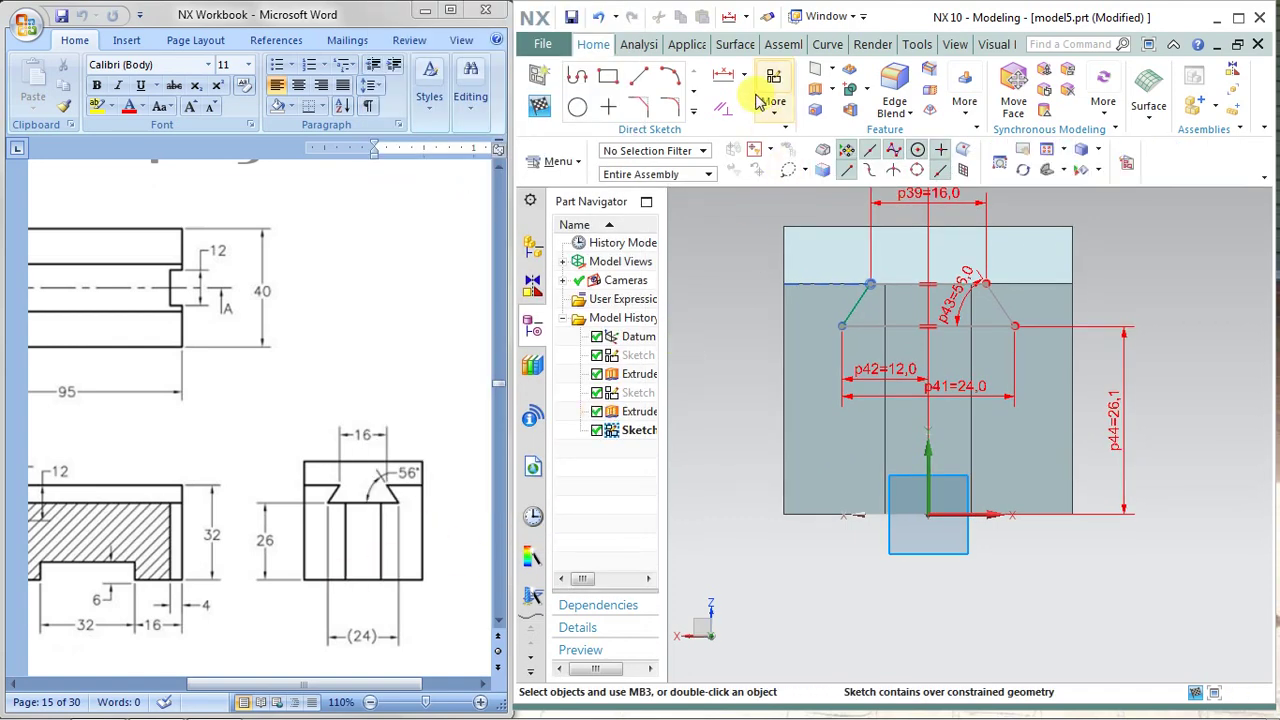
{"action": "left_click", "coordinate": [591, 17]}
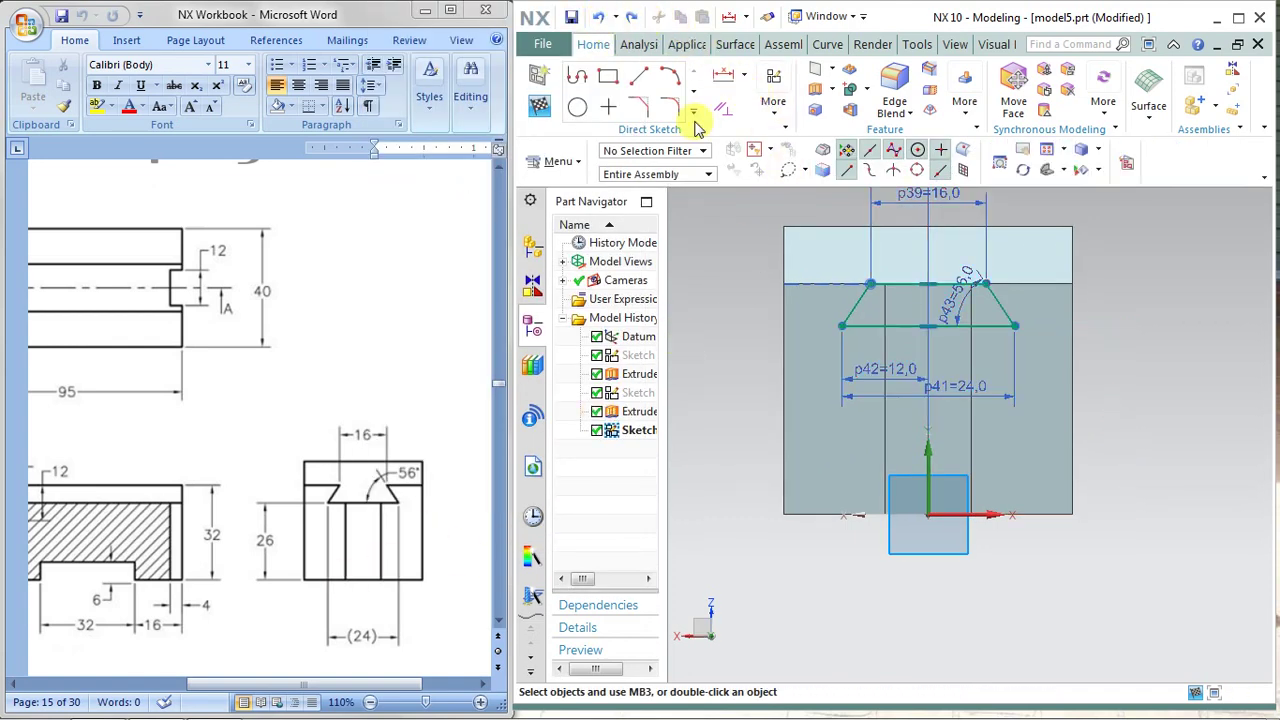
{"action": "scroll", "coordinate": [1137, 400], "scroll_direction": "up", "scroll_amount": 2}
Step: Finish the dovetail sketch and orbit the model to an isometric view
{"action": "scroll", "coordinate": [1137, 400], "scroll_direction": "down", "scroll_amount": 2}
{"action": "scroll", "coordinate": [1137, 400], "scroll_direction": "down", "scroll_amount": 2}
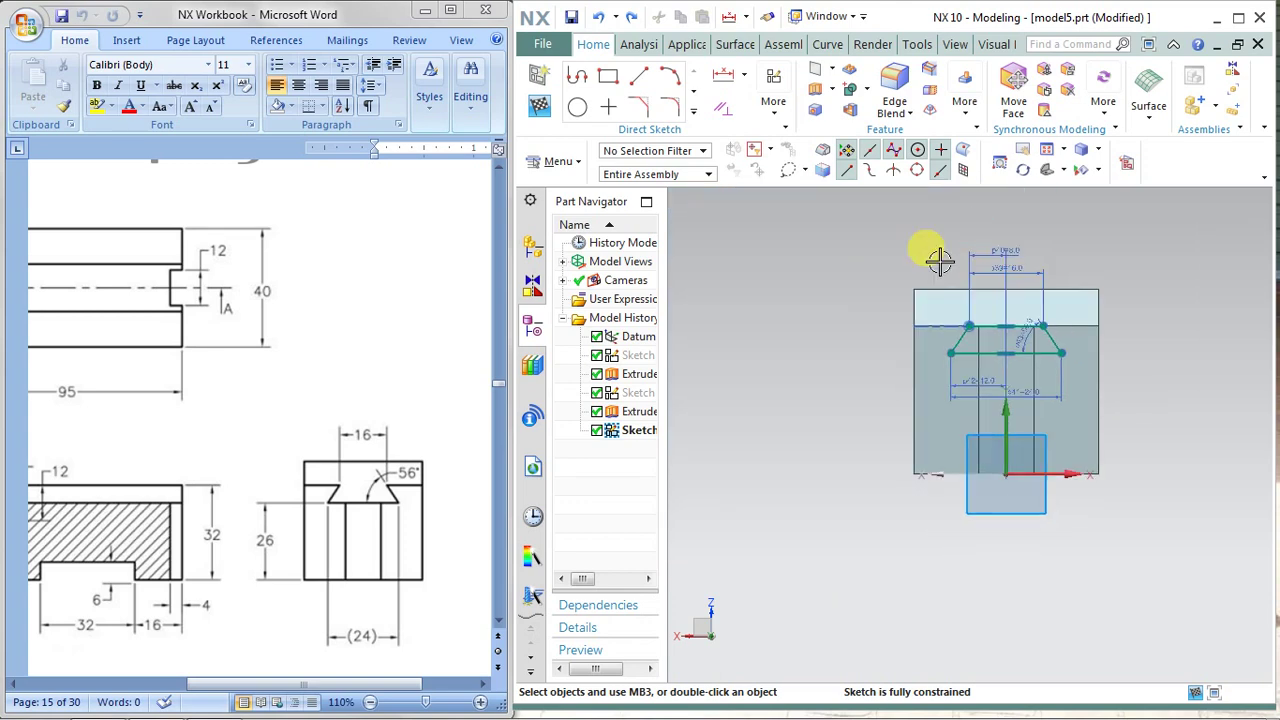
{"action": "left_click", "coordinate": [940, 260]}
{"action": "mouse_move", "coordinate": [928, 368]}
{"action": "middle_mouse_down"}
{"action": "mouse_move", "coordinate": [957, 357]}
{"action": "mouse_move", "coordinate": [949, 371]}
{"action": "middle_mouse_up"}
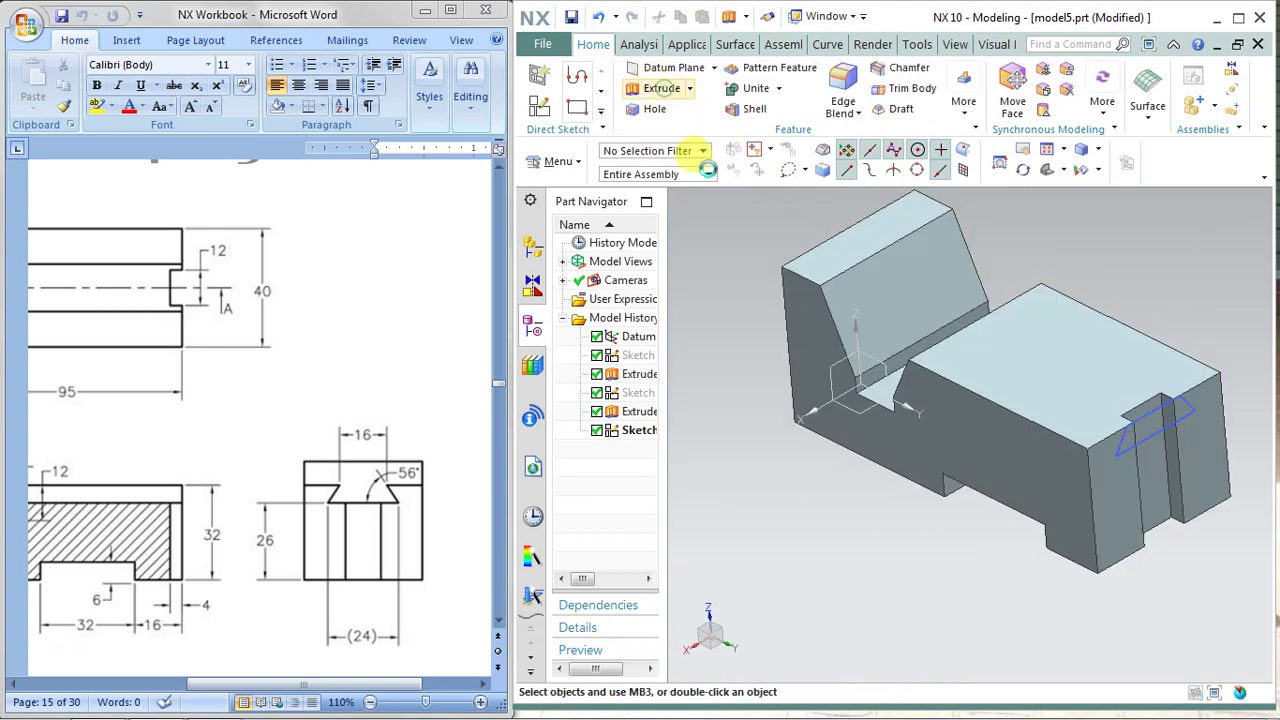
Step: Extrude the trapezoid along YC until the next face, subtracting the dovetail slot
{"action": "left_click", "coordinate": [662, 88]}
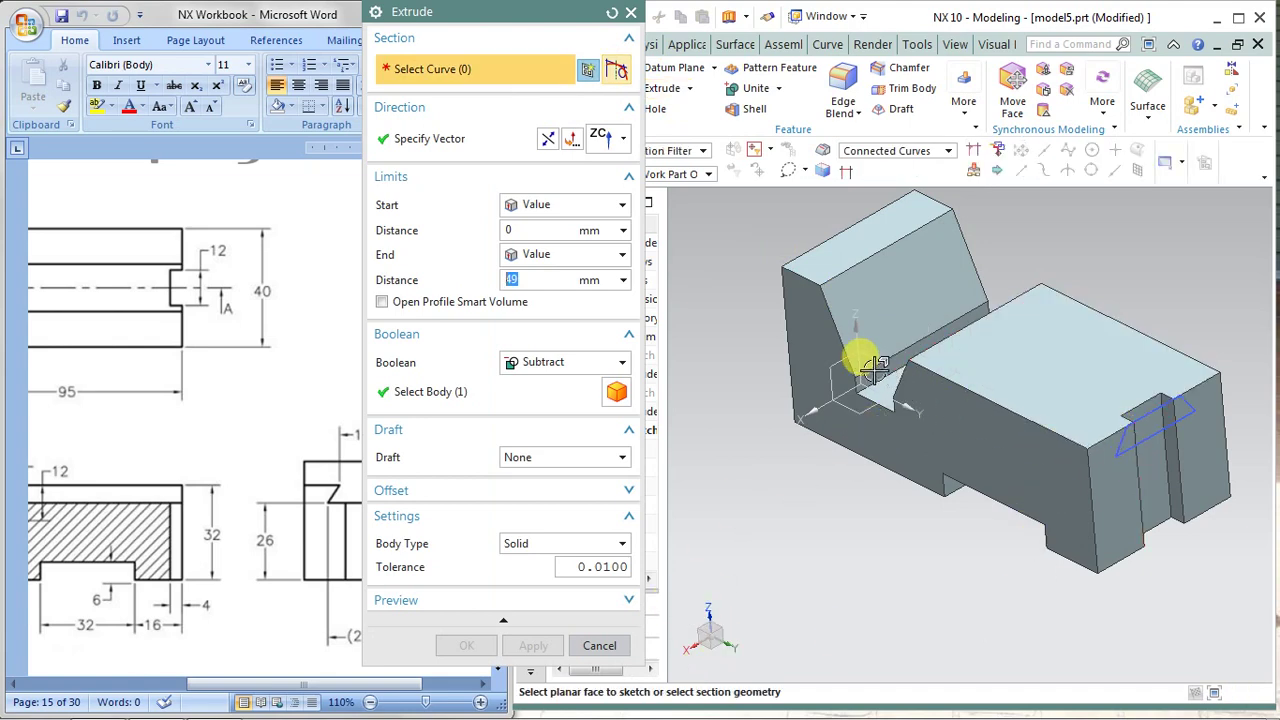
{"action": "left_click", "coordinate": [752, 652]}
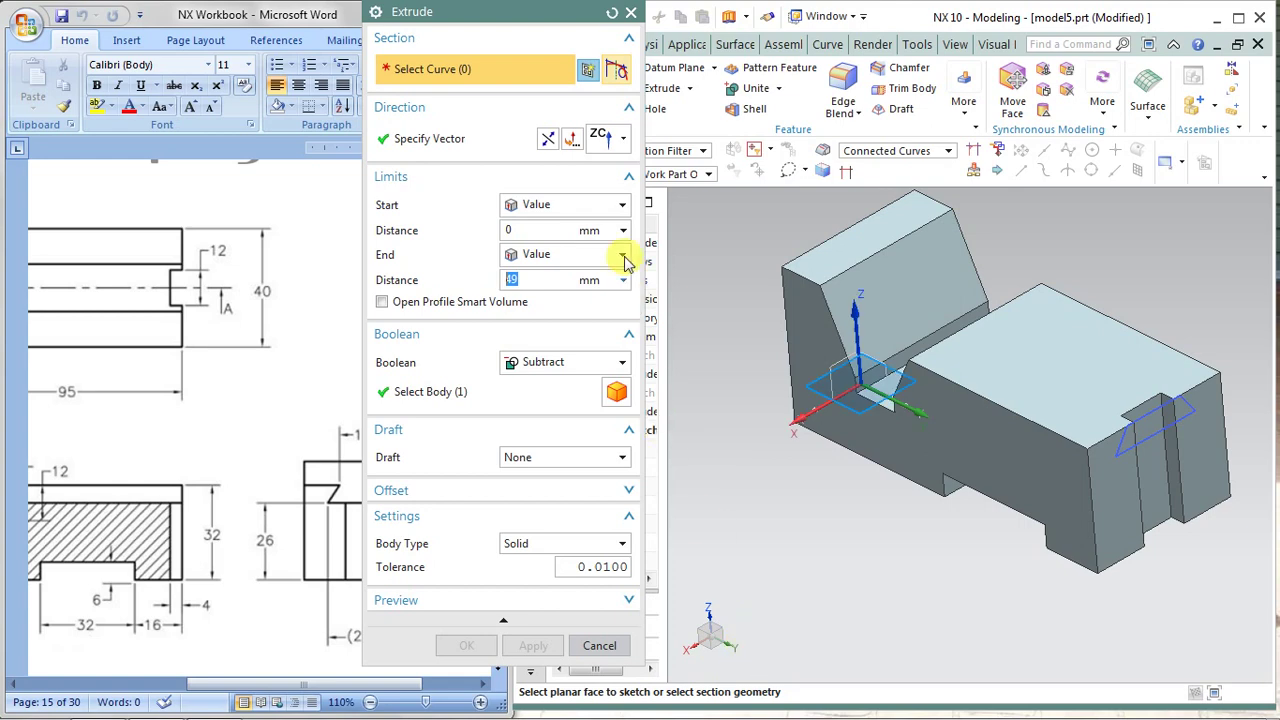
{"action": "left_click", "coordinate": [617, 143]}
{"action": "left_click", "coordinate": [621, 140]}
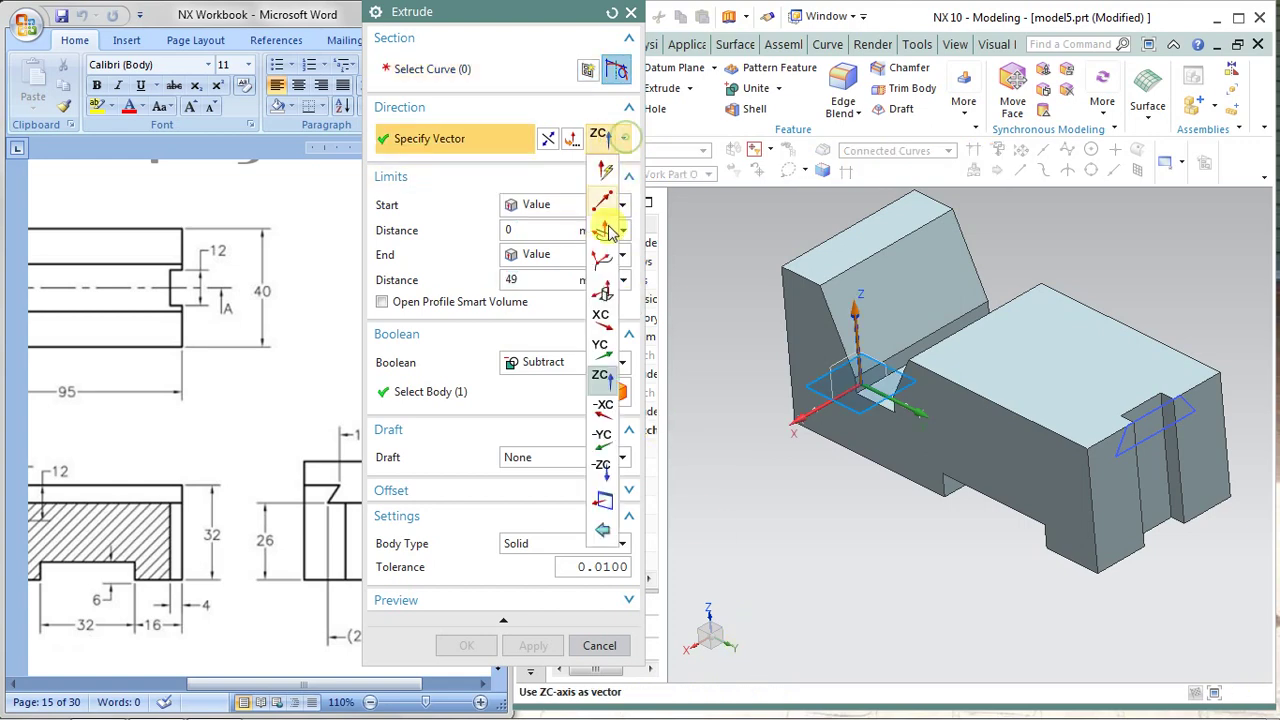
{"action": "left_click", "coordinate": [603, 347]}
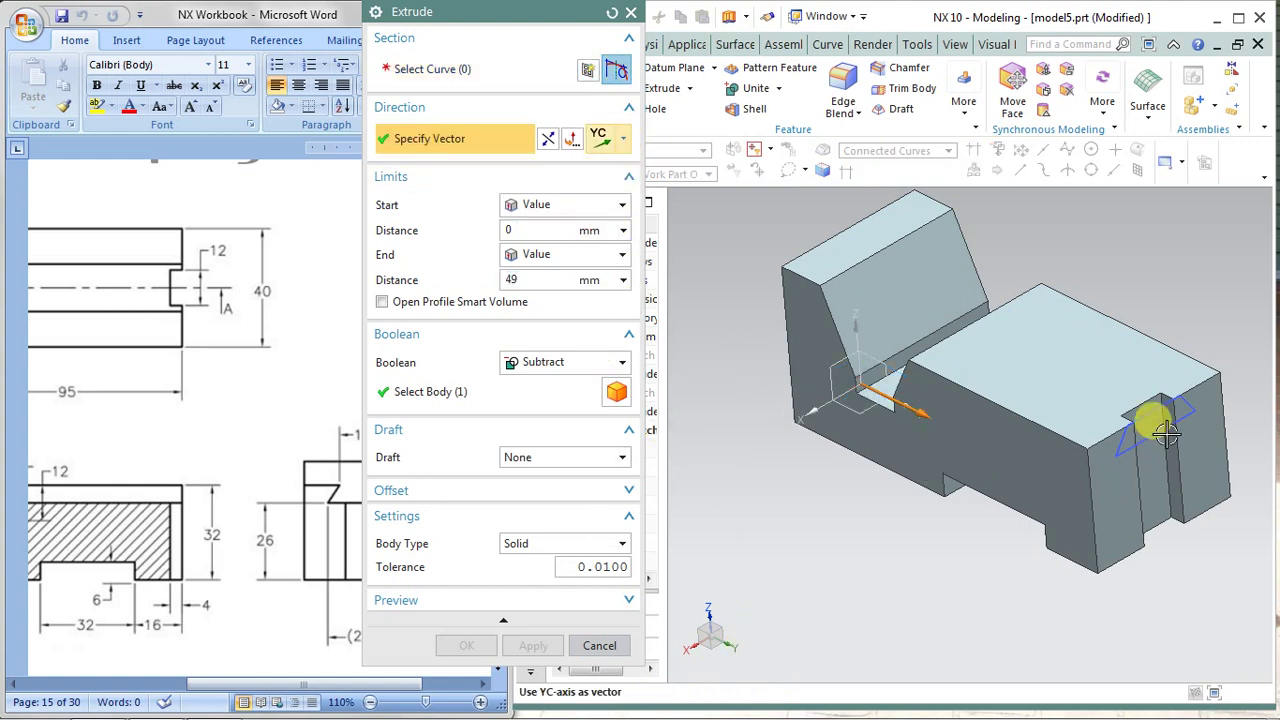
{"action": "left_click", "coordinate": [457, 64]}
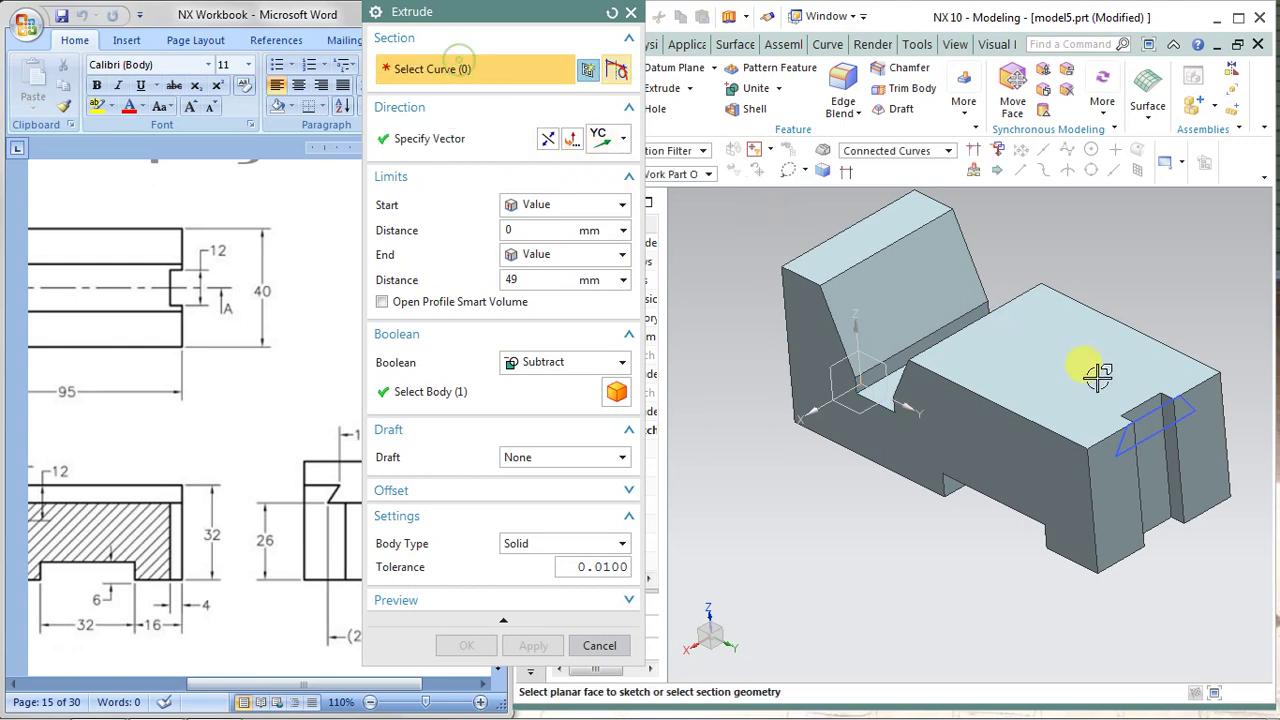
{"action": "left_click", "coordinate": [1146, 437]}
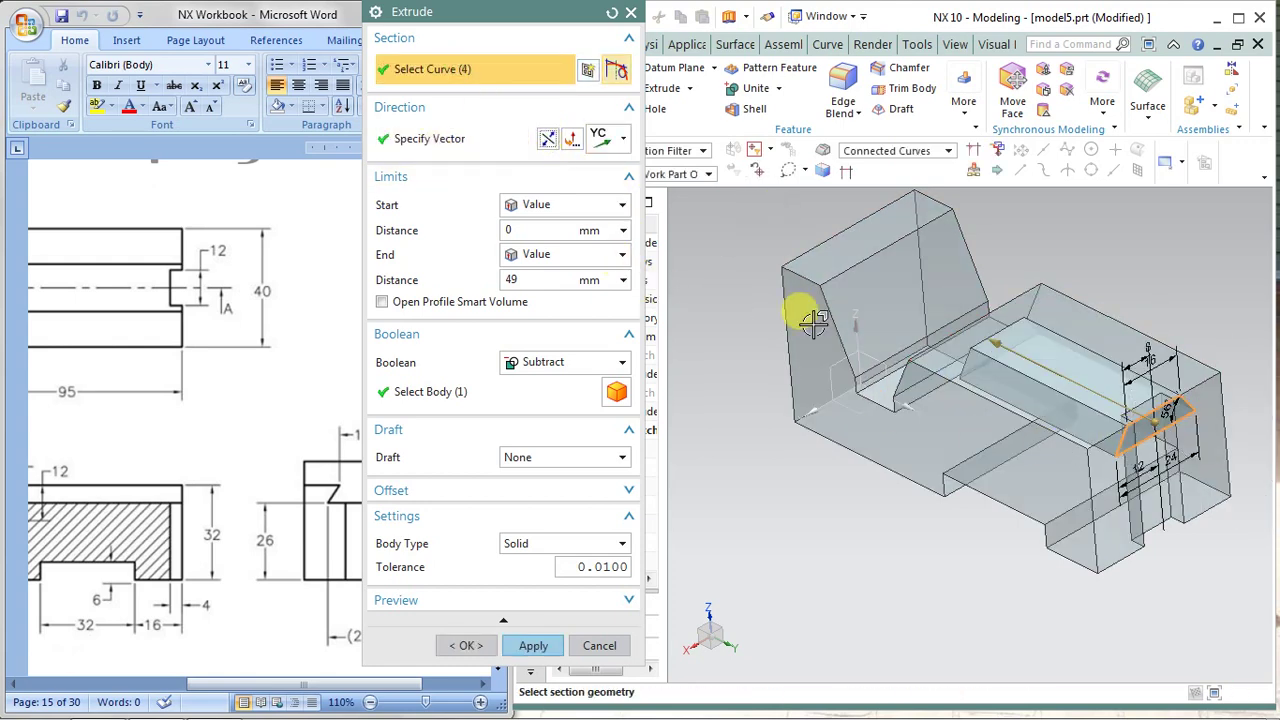
{"action": "middle_click_drag", "start_coordinate": [886, 386], "coordinate": [770, 437]}
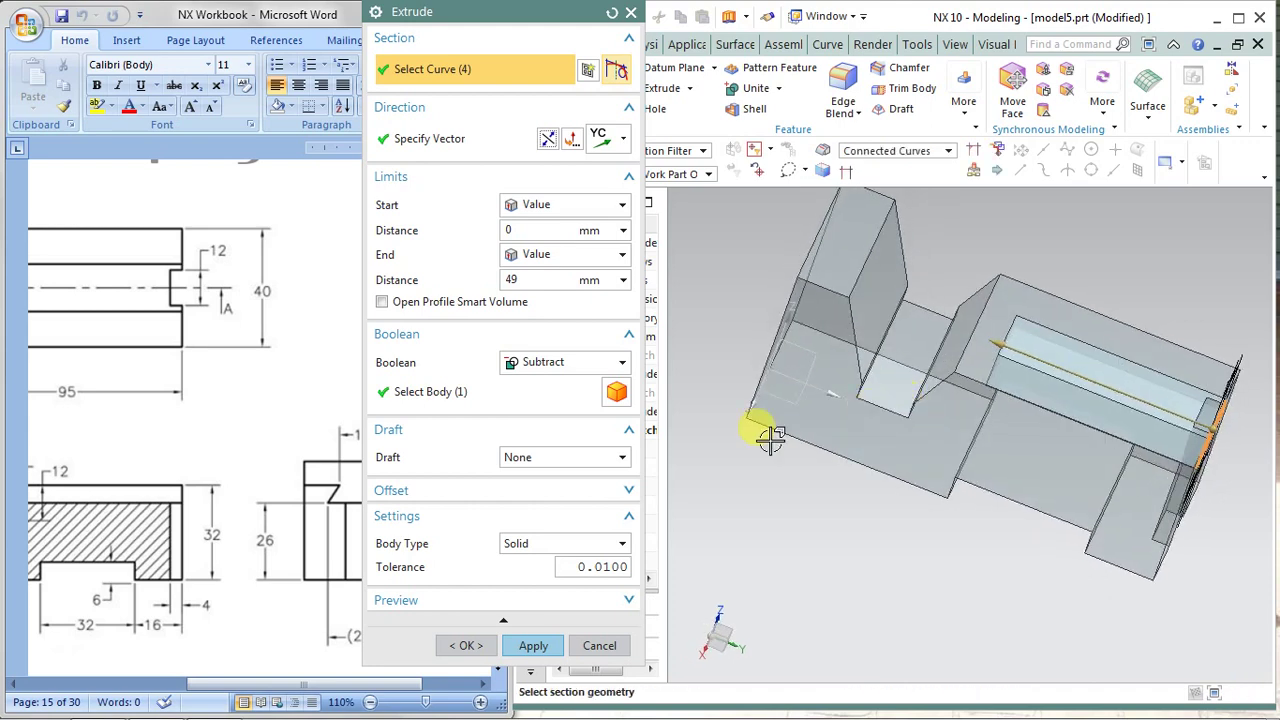
{"action": "left_click", "coordinate": [533, 256]}
{"action": "left_click", "coordinate": [540, 311]}
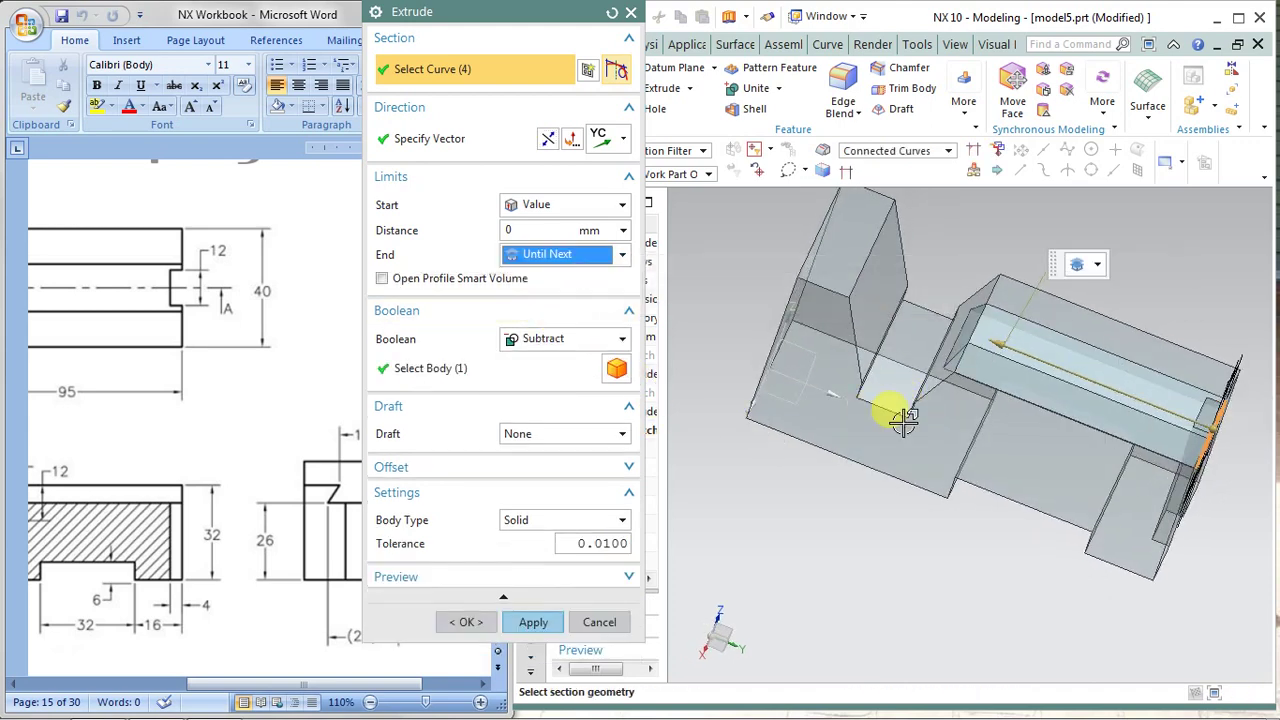
{"action": "left_click", "coordinate": [533, 622]}
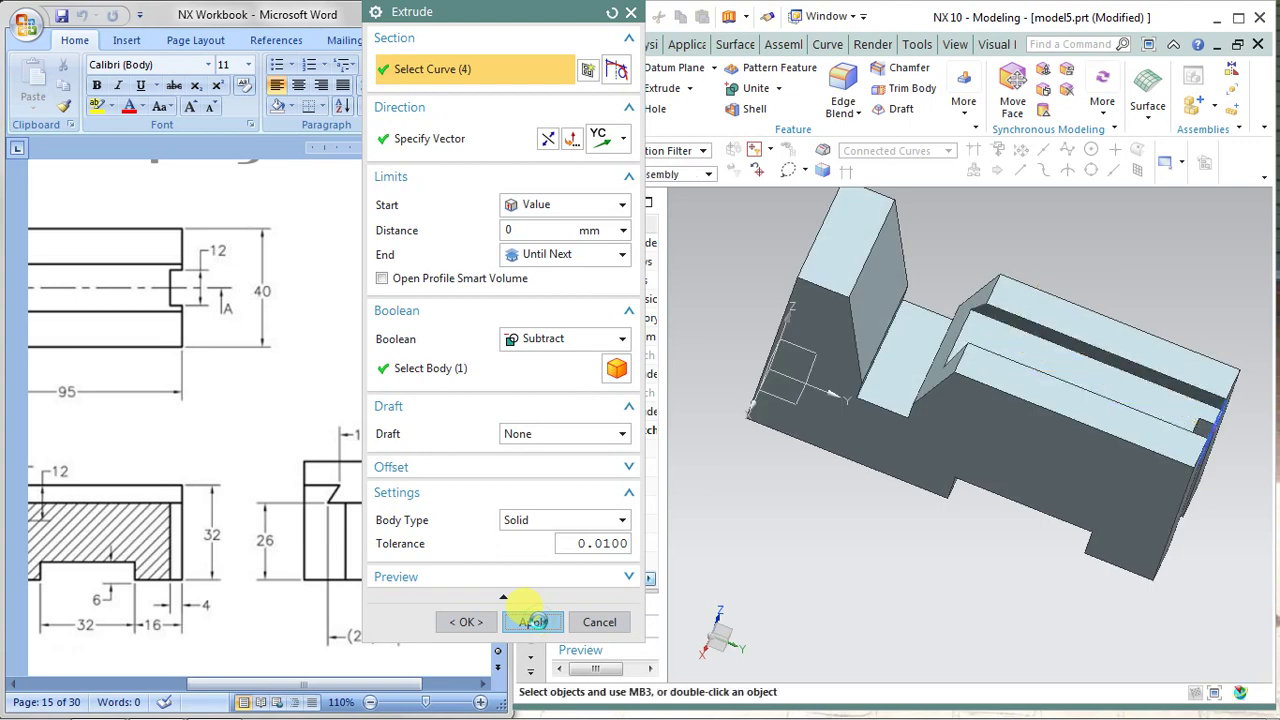
Step: Close the Extrude dialog and hide the slot's parent sketch, orbiting to inspect the block
{"action": "left_click", "coordinate": [590, 622]}
{"action": "mouse_move", "coordinate": [737, 594]}
{"action": "middle_mouse_down"}
{"action": "mouse_move", "coordinate": [836, 472]}
{"action": "mouse_move", "coordinate": [1140, 350]}
{"action": "middle_mouse_up"}
{"action": "right_click", "coordinate": [1123, 341]}
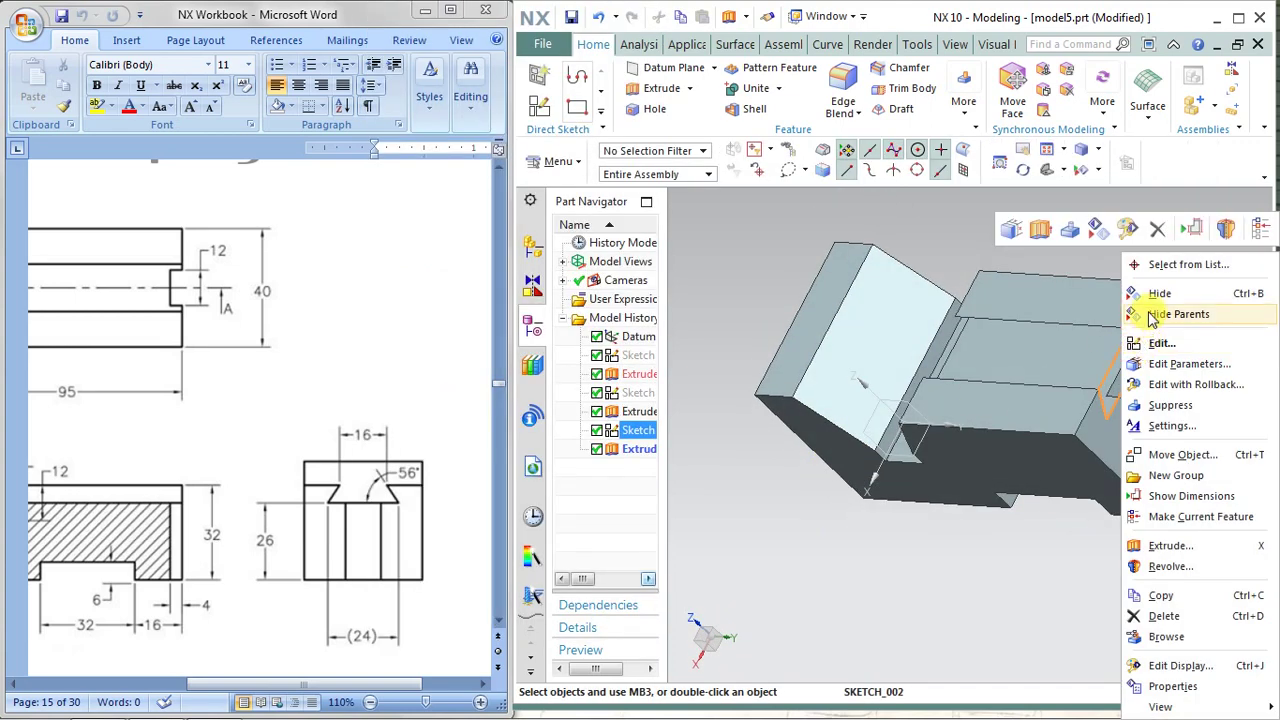
{"action": "left_click", "coordinate": [1135, 300]}
{"action": "middle_click_drag", "start_coordinate": [1103, 322], "coordinate": [903, 366]}
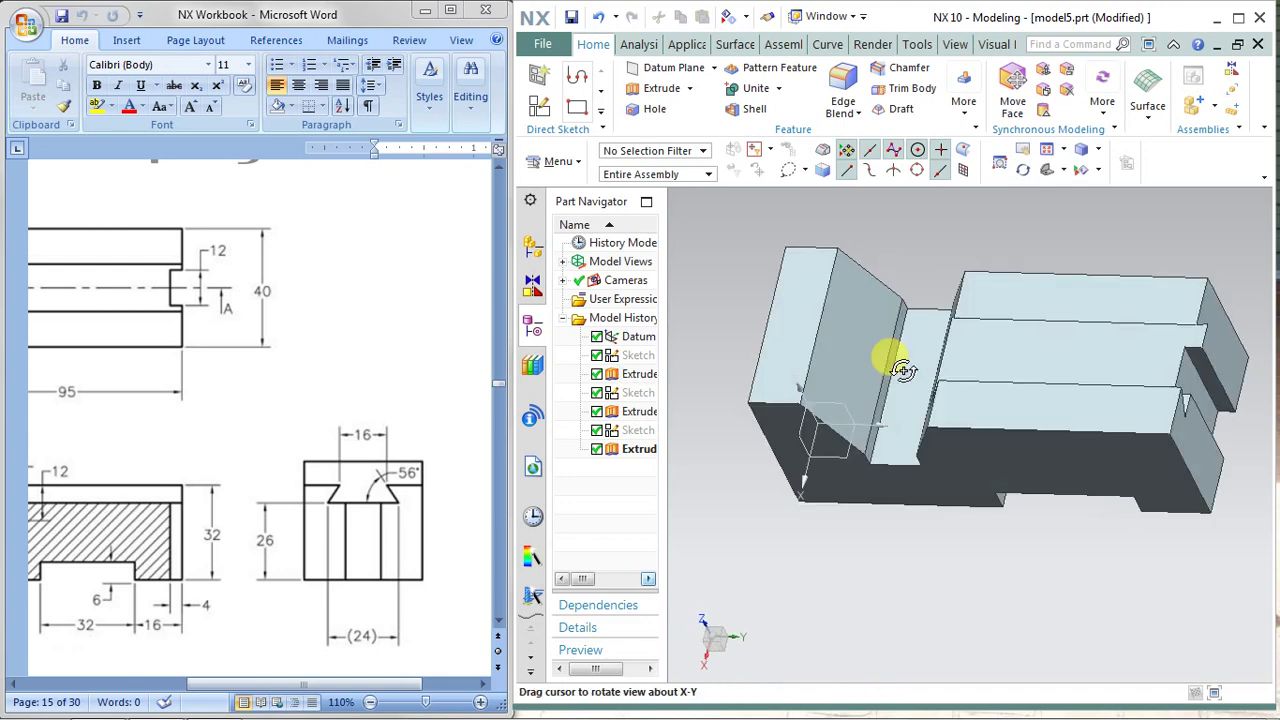
{"action": "left_click_drag", "start_coordinate": [255, 684], "coordinate": [155, 668]}
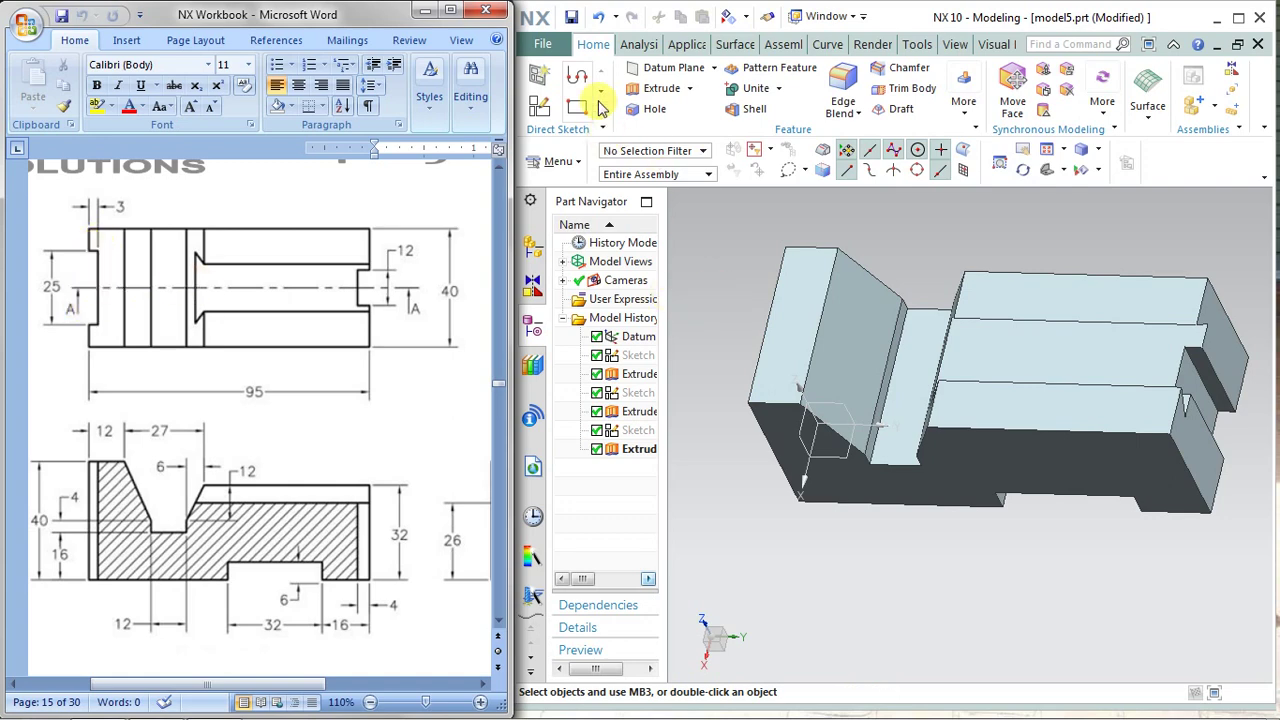
Step: Start a new sketch on the block's end face and zoom in
{"action": "left_click", "coordinate": [533, 85]}
{"action": "left_click", "coordinate": [772, 278]}
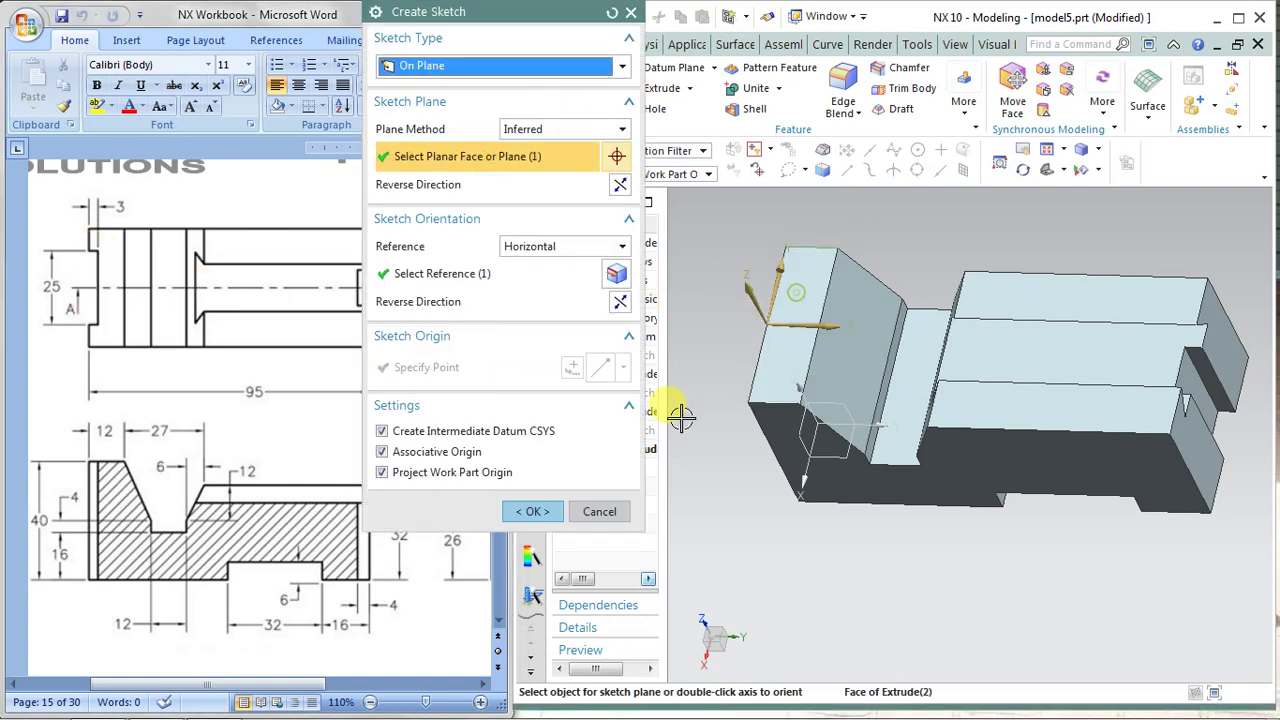
{"action": "left_click", "coordinate": [528, 512]}
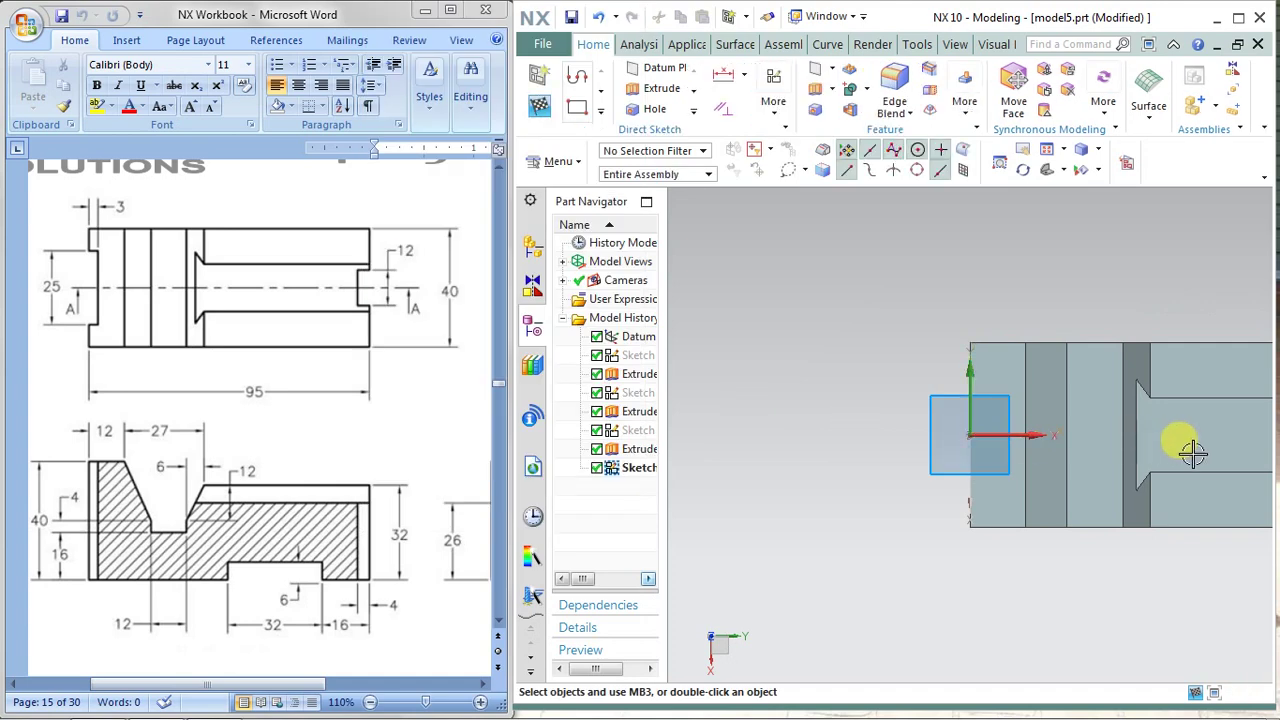
{"action": "scroll", "coordinate": [1189, 457], "scroll_direction": "up", "scroll_amount": 2}
{"action": "scroll", "coordinate": [1189, 457], "scroll_direction": "up", "scroll_amount": 2}
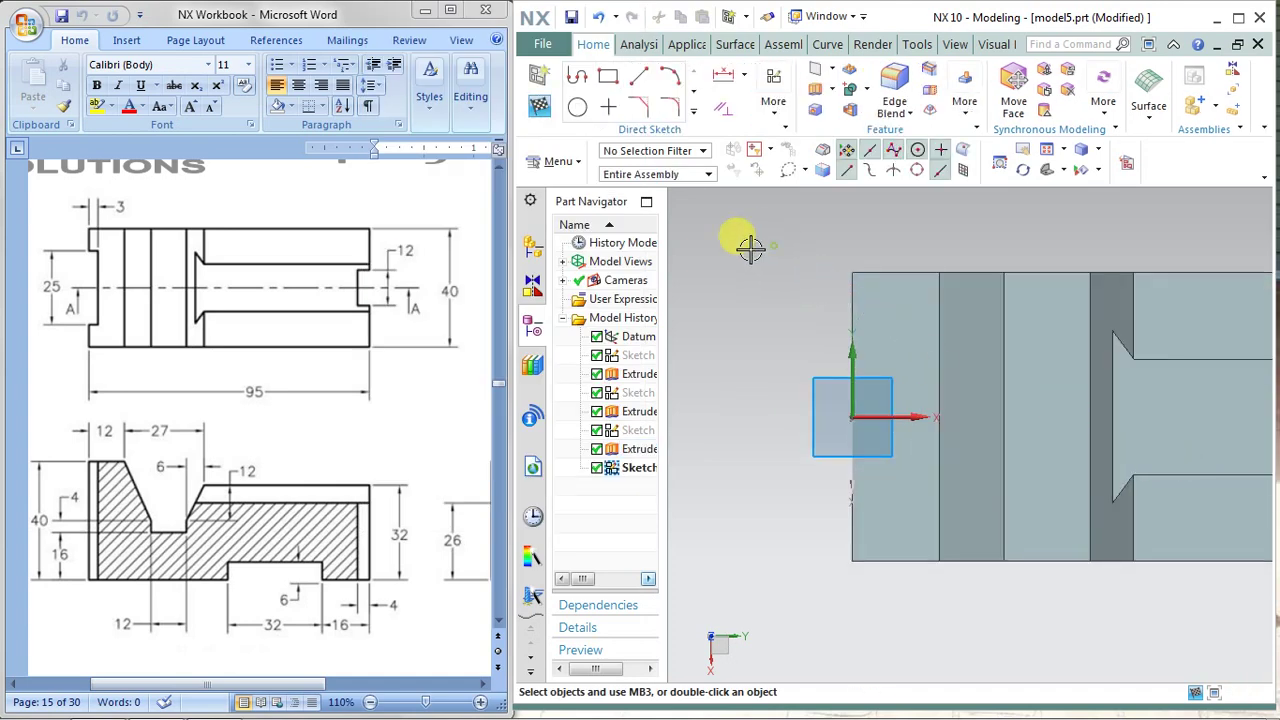
Step: Draw a 4 by 27 rectangle along the end face's edge and pick its edge to dimension
{"action": "left_click", "coordinate": [607, 80]}
{"action": "left_click", "coordinate": [851, 308]}
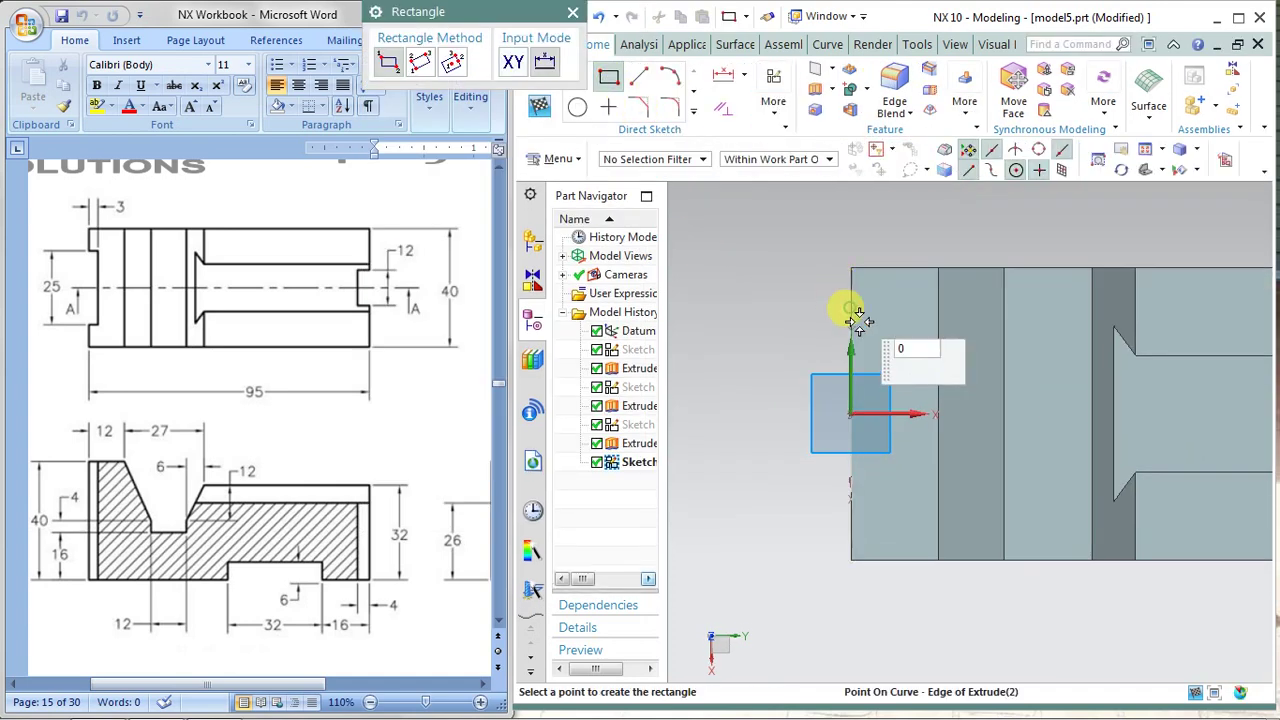
{"action": "left_click", "coordinate": [748, 396]}
{"action": "left_click", "coordinate": [575, 12]}
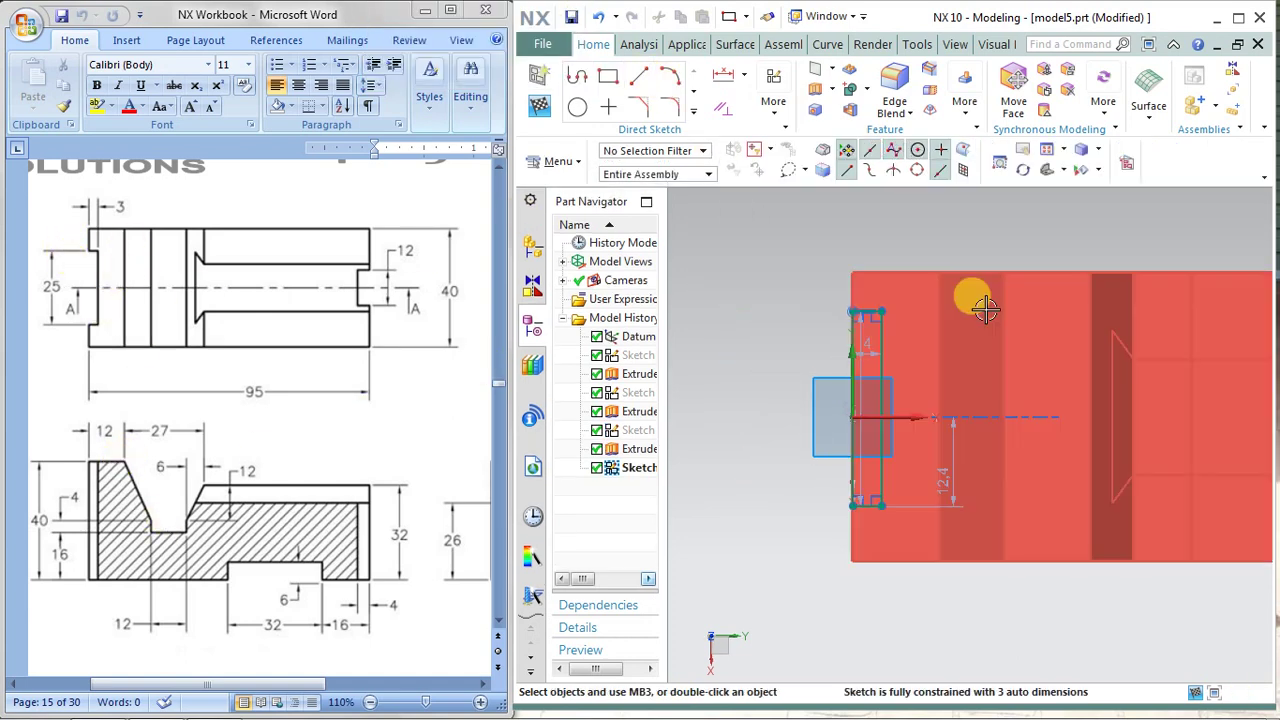
{"action": "left_click", "coordinate": [866, 342]}
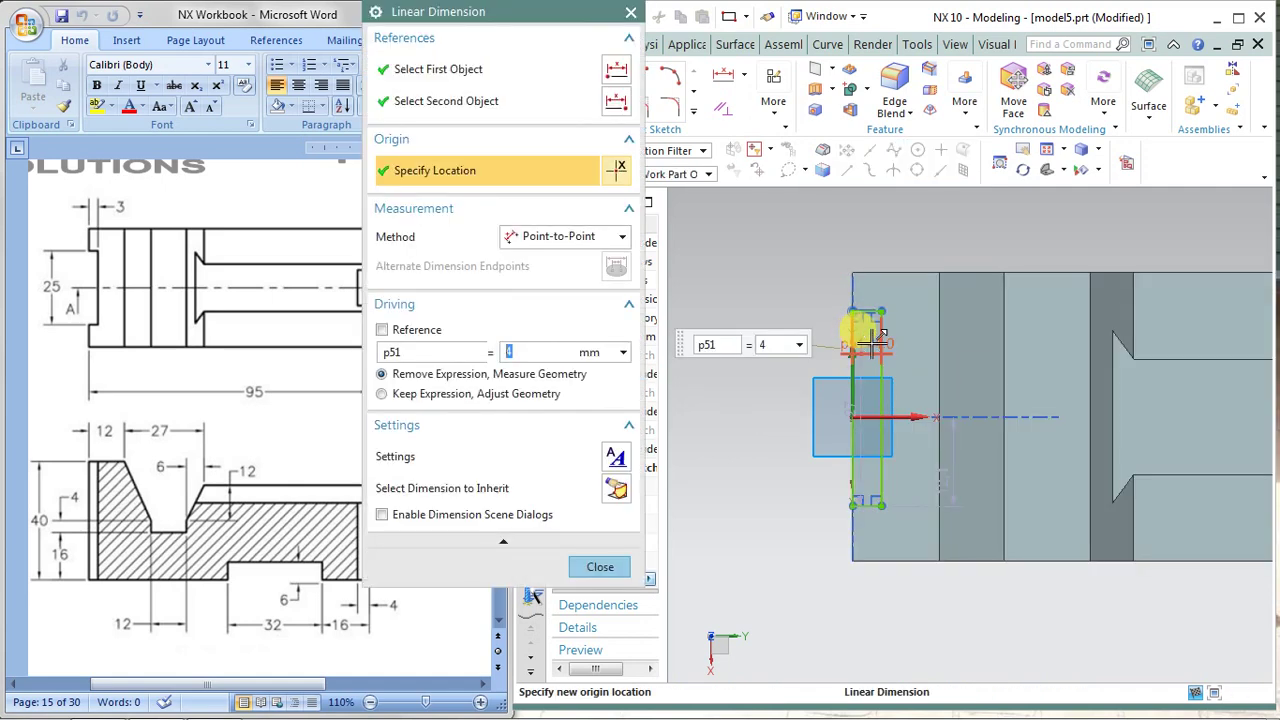
{"action": "type", "text": "3"}
Step: Set the end rectangle's width to 3 mm and change its height from 27 mm to 25 mm
{"action": "key", "text": "Return"}
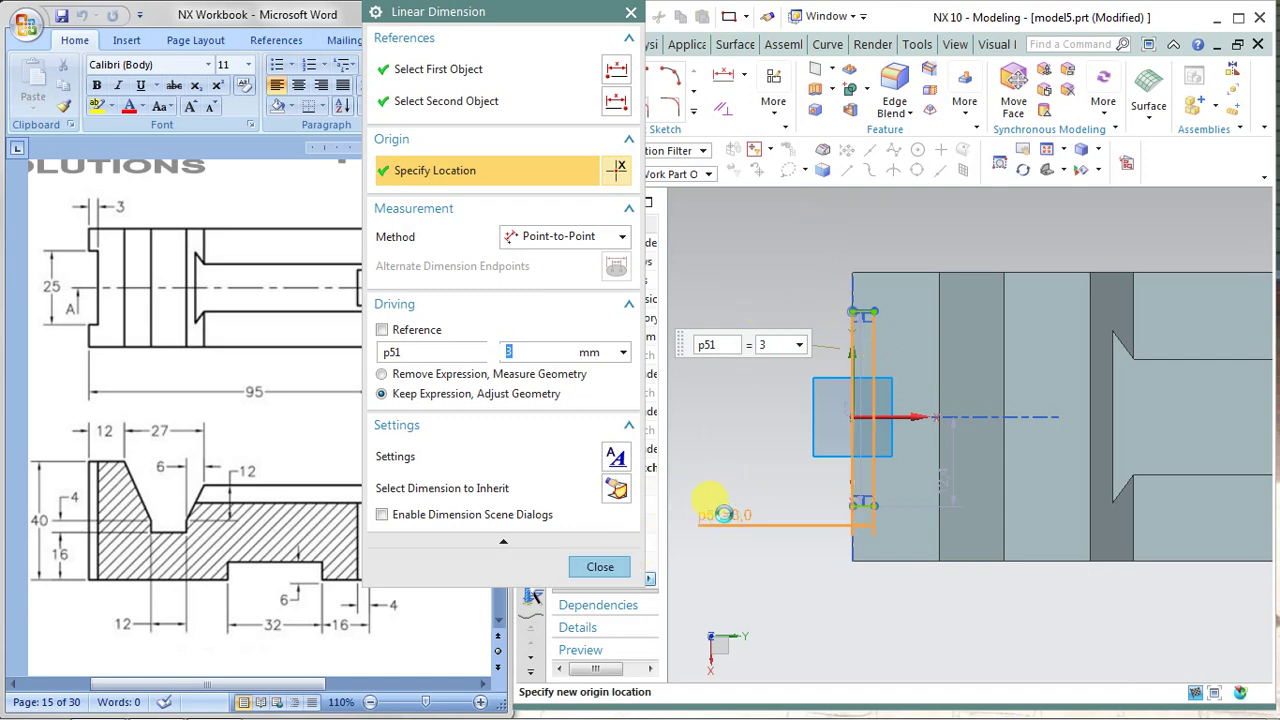
{"action": "left_click", "coordinate": [723, 514]}
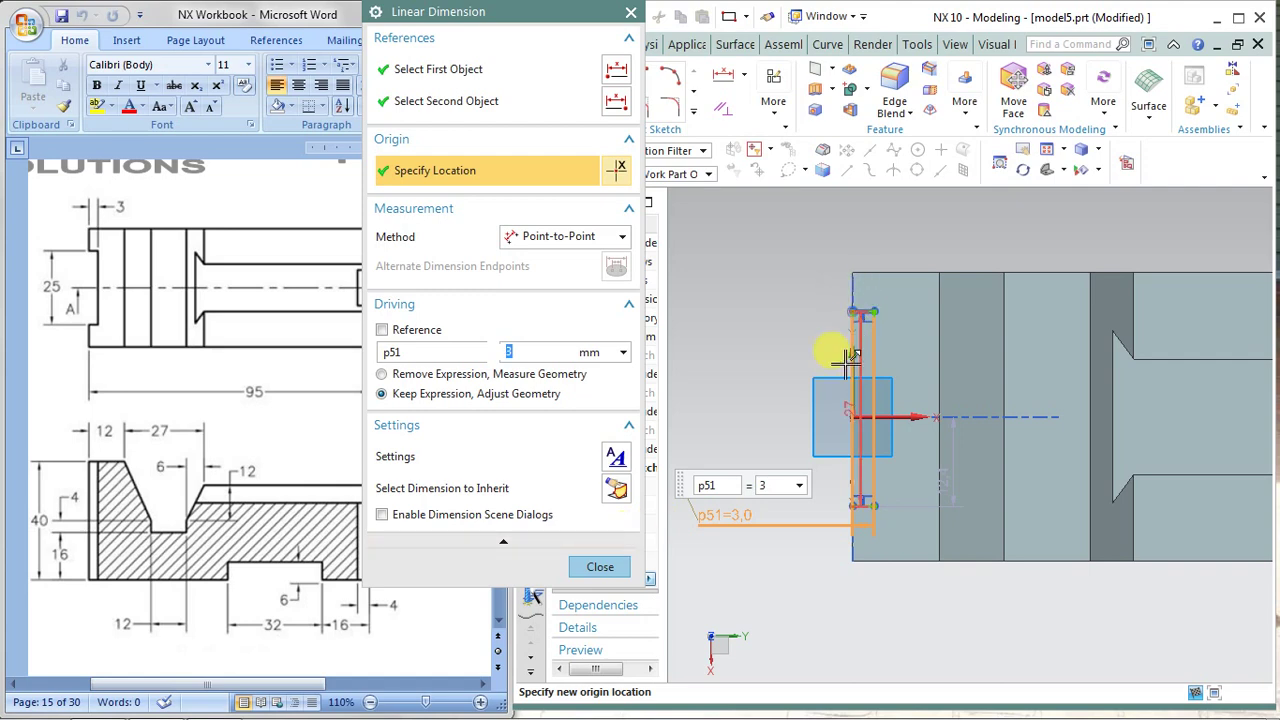
{"action": "left_click", "coordinate": [600, 566]}
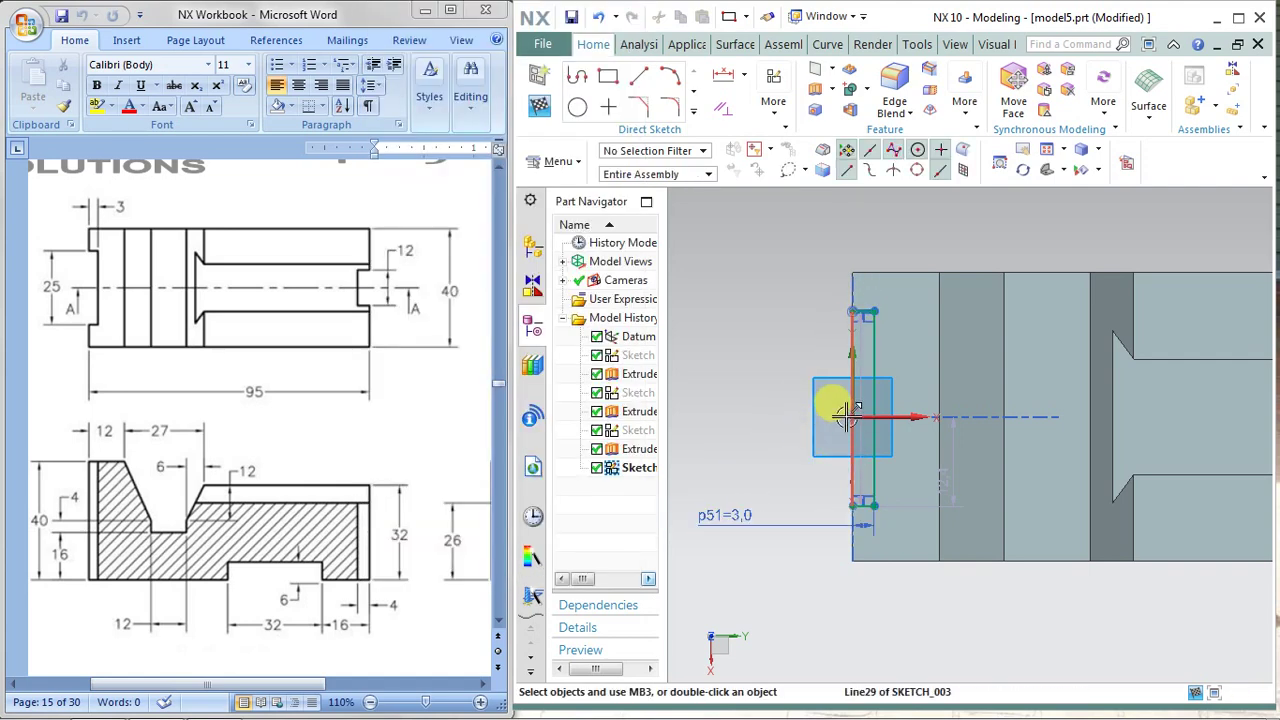
{"action": "double_click", "coordinate": [772, 405]}
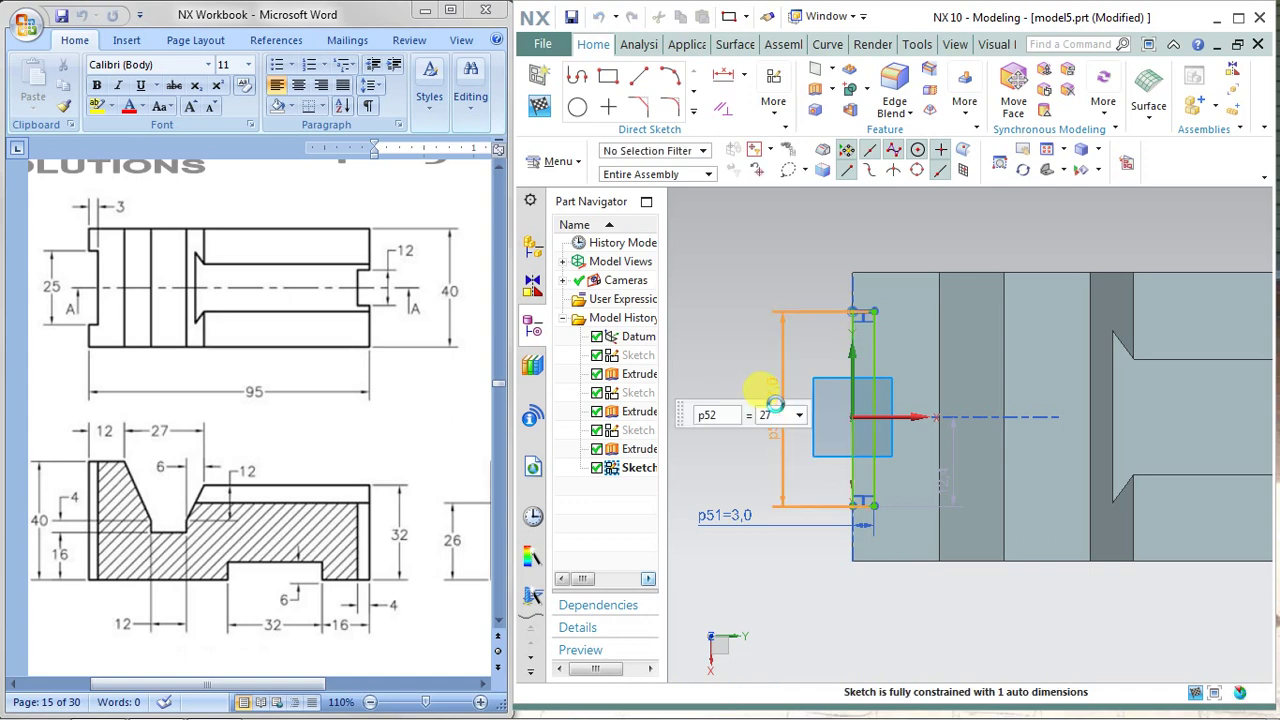
{"action": "type", "text": "25"}
{"action": "key", "text": "Return"}
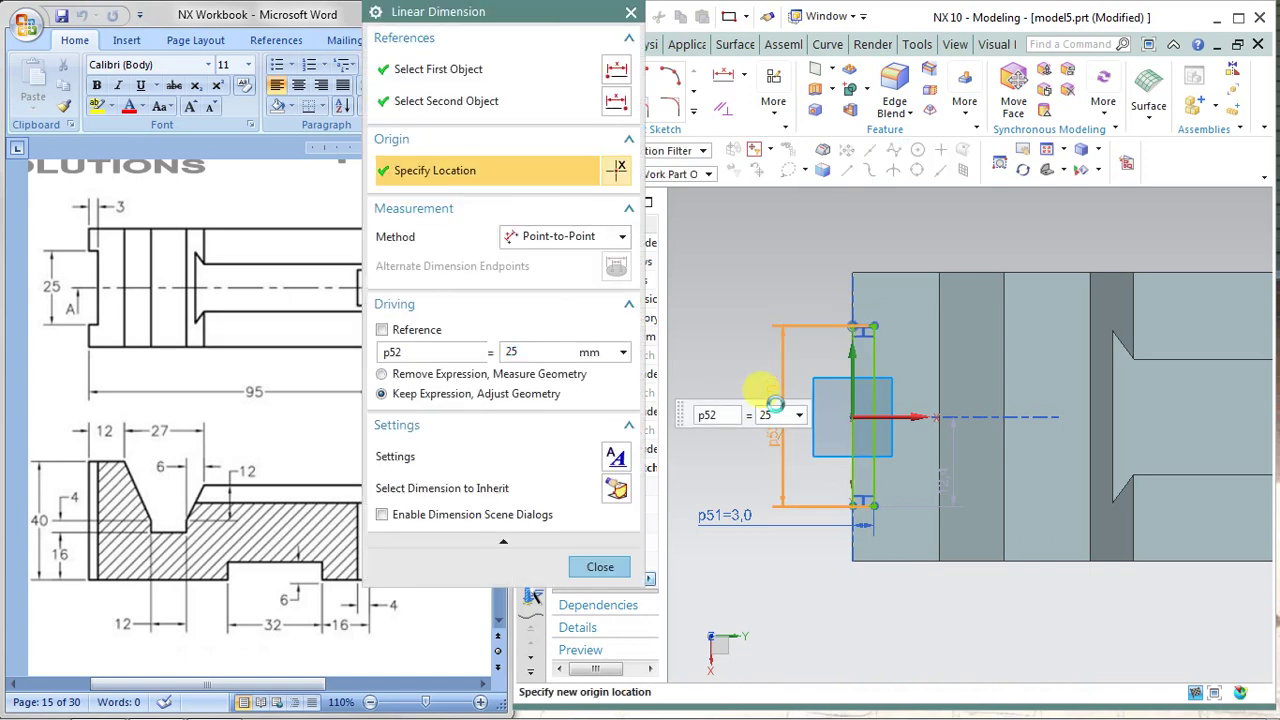
{"action": "left_click", "coordinate": [715, 490]}
{"action": "left_click", "coordinate": [605, 569]}
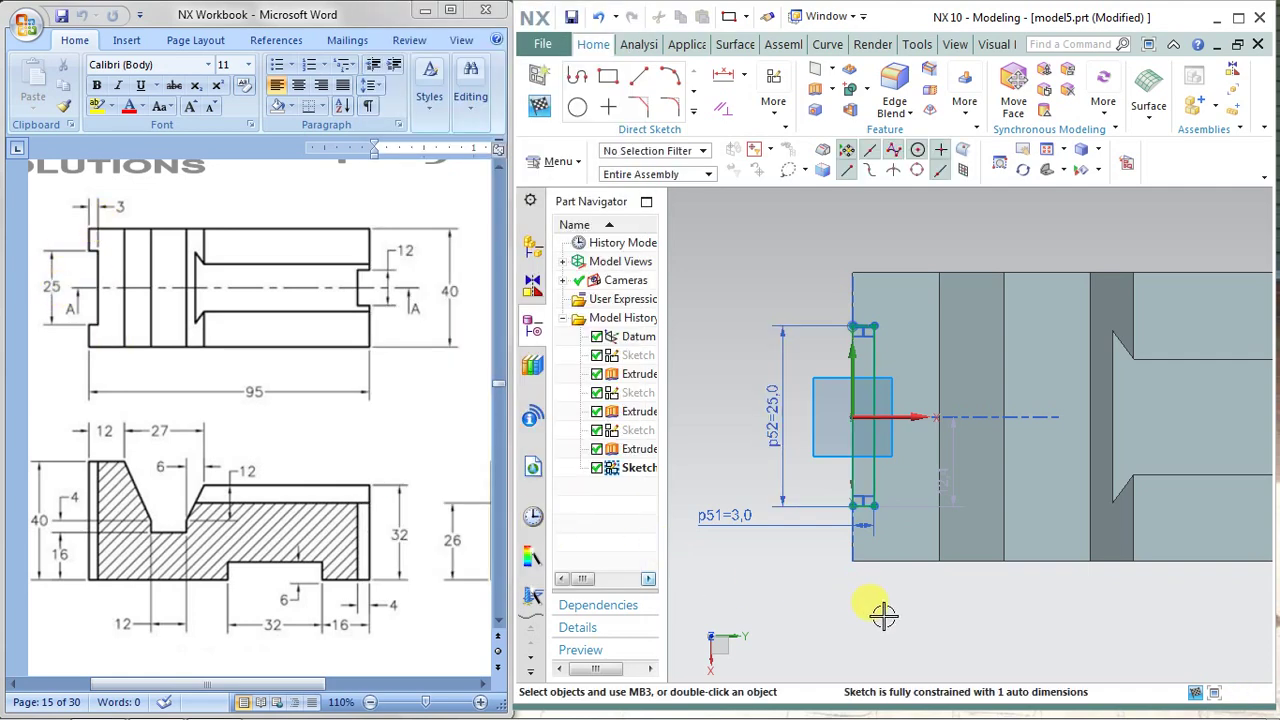
Step: Set the rectangle's offset dimension to 25/2 so it is centred on the origin
{"action": "left_click", "coordinate": [947, 487]}
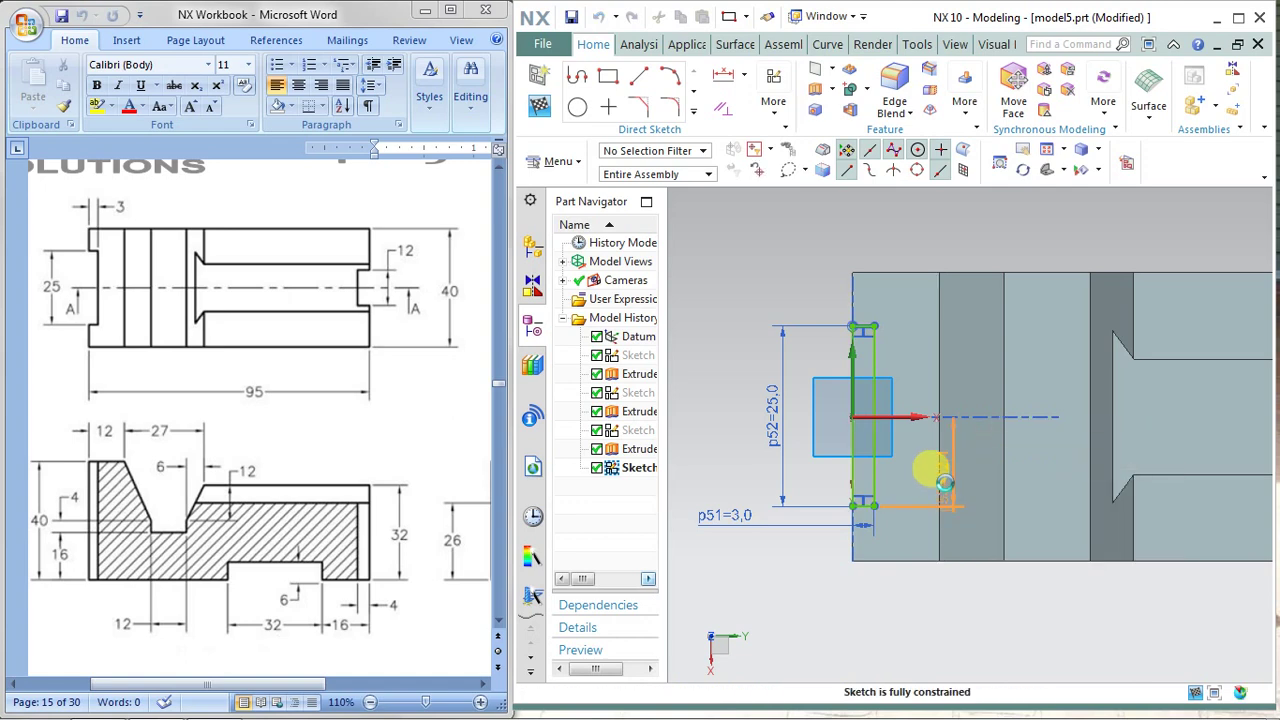
{"action": "double_click", "coordinate": [945, 483]}
{"action": "type", "text": "25/2"}
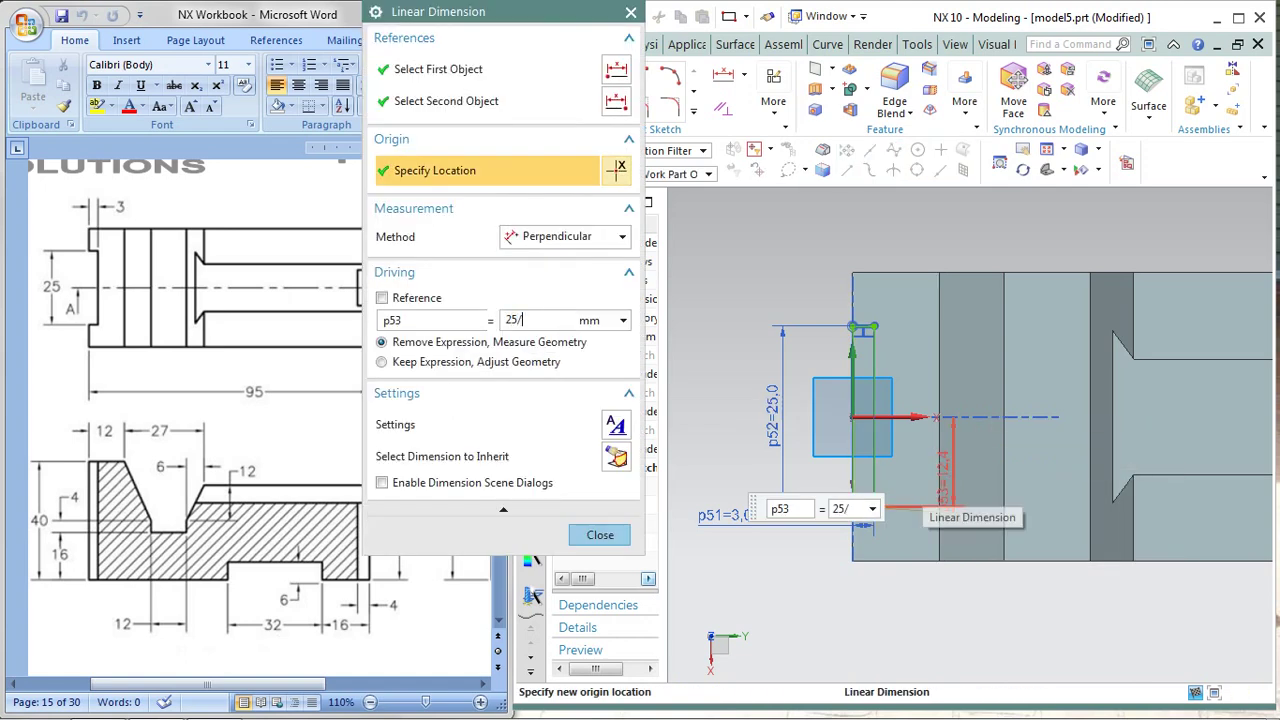
{"action": "left_click", "coordinate": [598, 535]}
{"action": "right_click", "coordinate": [813, 577]}
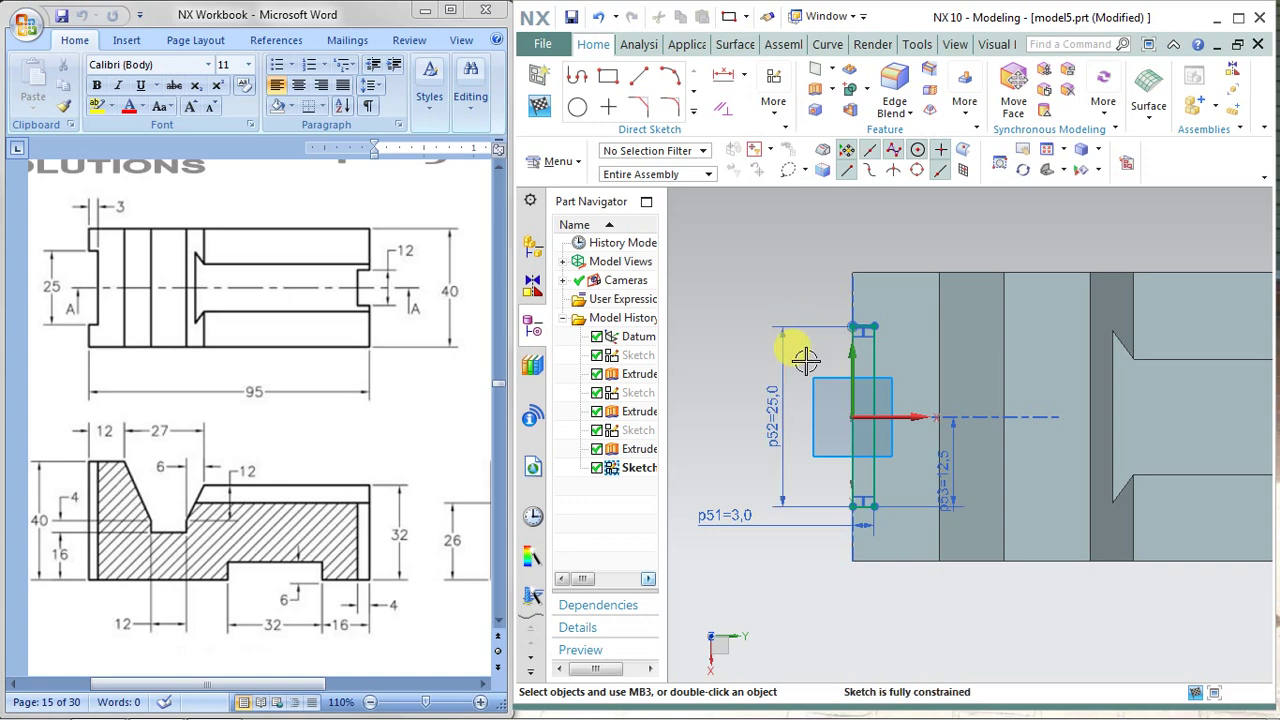
Step: Finish the sketch and extrude the rectangle 49 mm down along reversed ZC, subtracting it from the block
{"action": "left_click", "coordinate": [538, 107]}
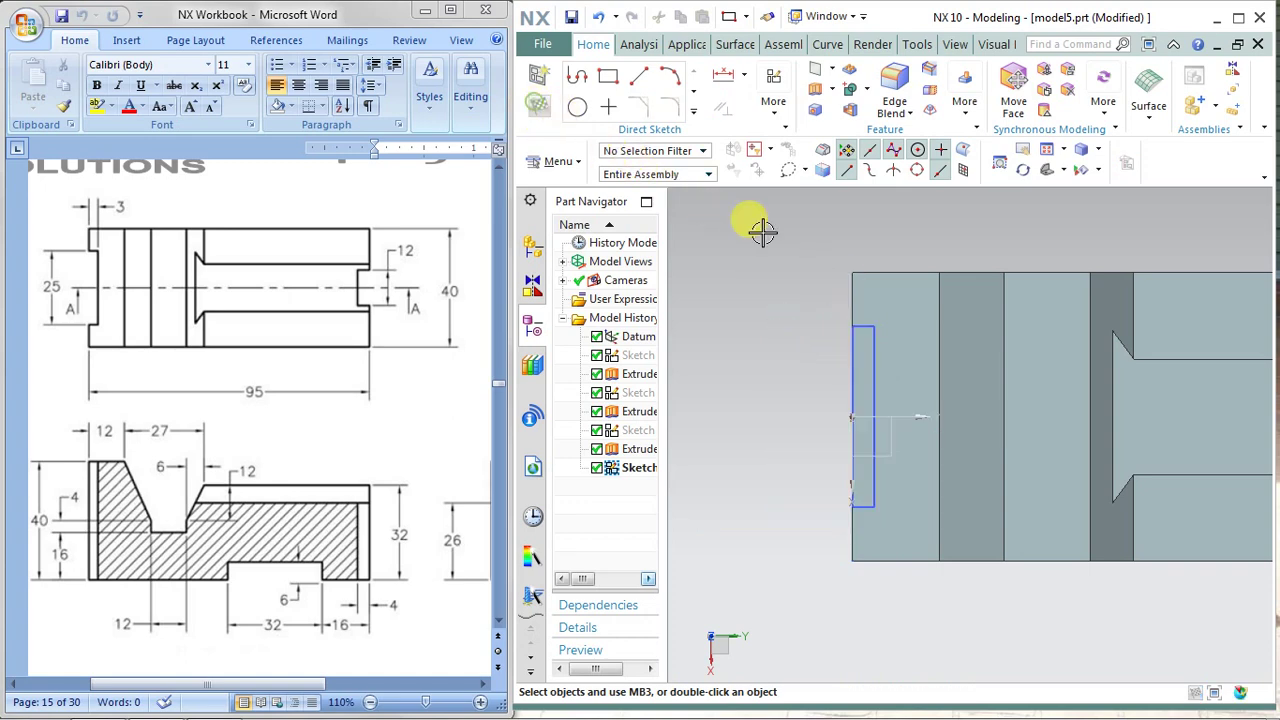
{"action": "middle_click_drag", "start_coordinate": [957, 466], "coordinate": [967, 420]}
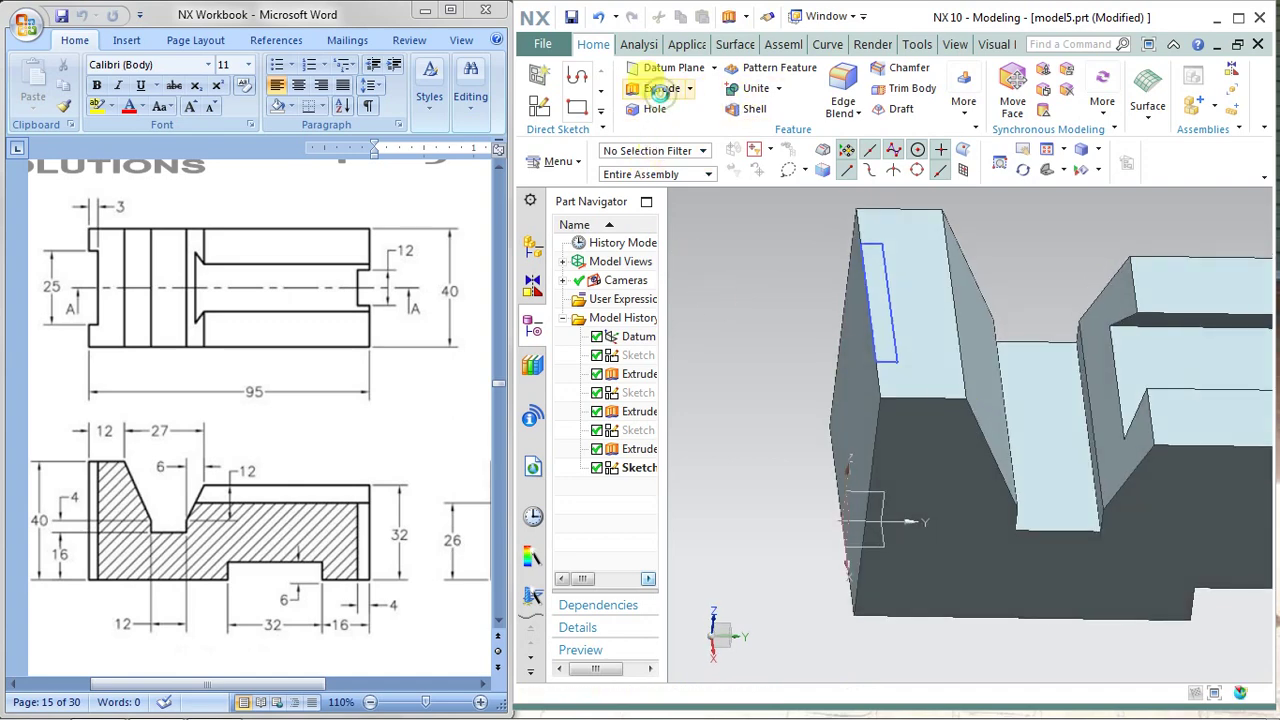
{"action": "left_click", "coordinate": [660, 90]}
{"action": "left_click", "coordinate": [858, 234]}
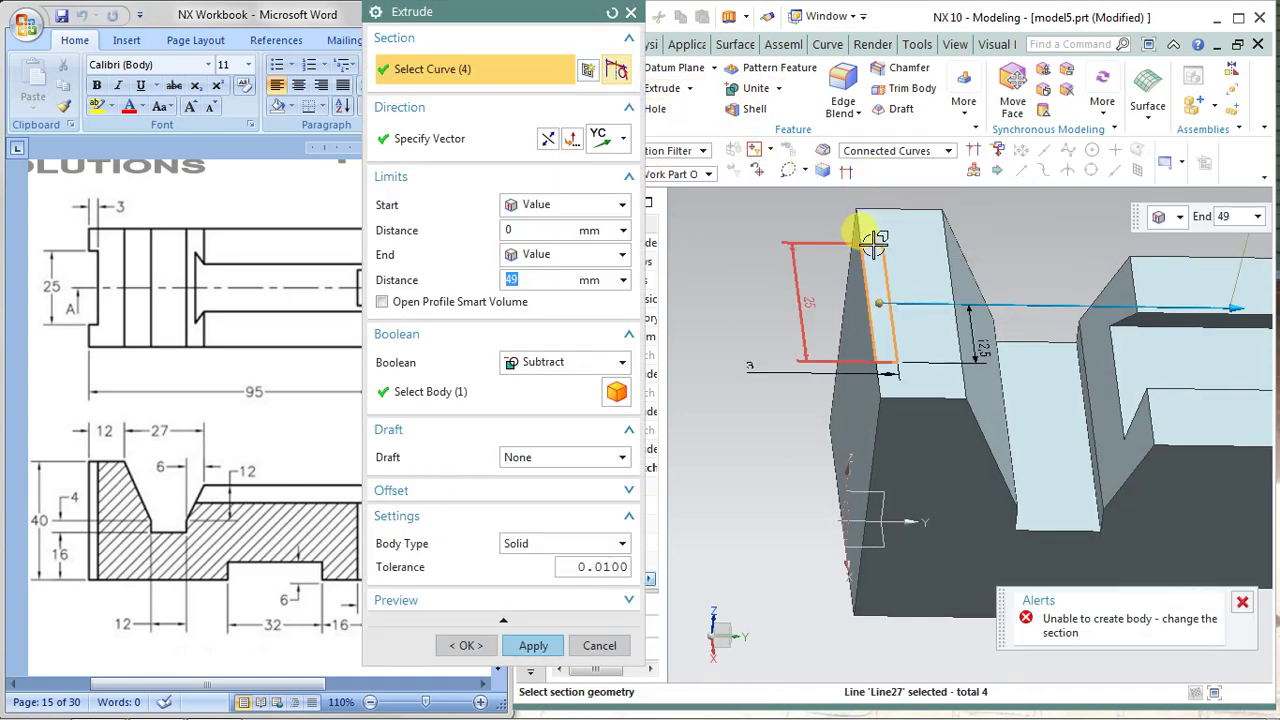
{"action": "left_click", "coordinate": [621, 138]}
{"action": "left_click", "coordinate": [602, 378]}
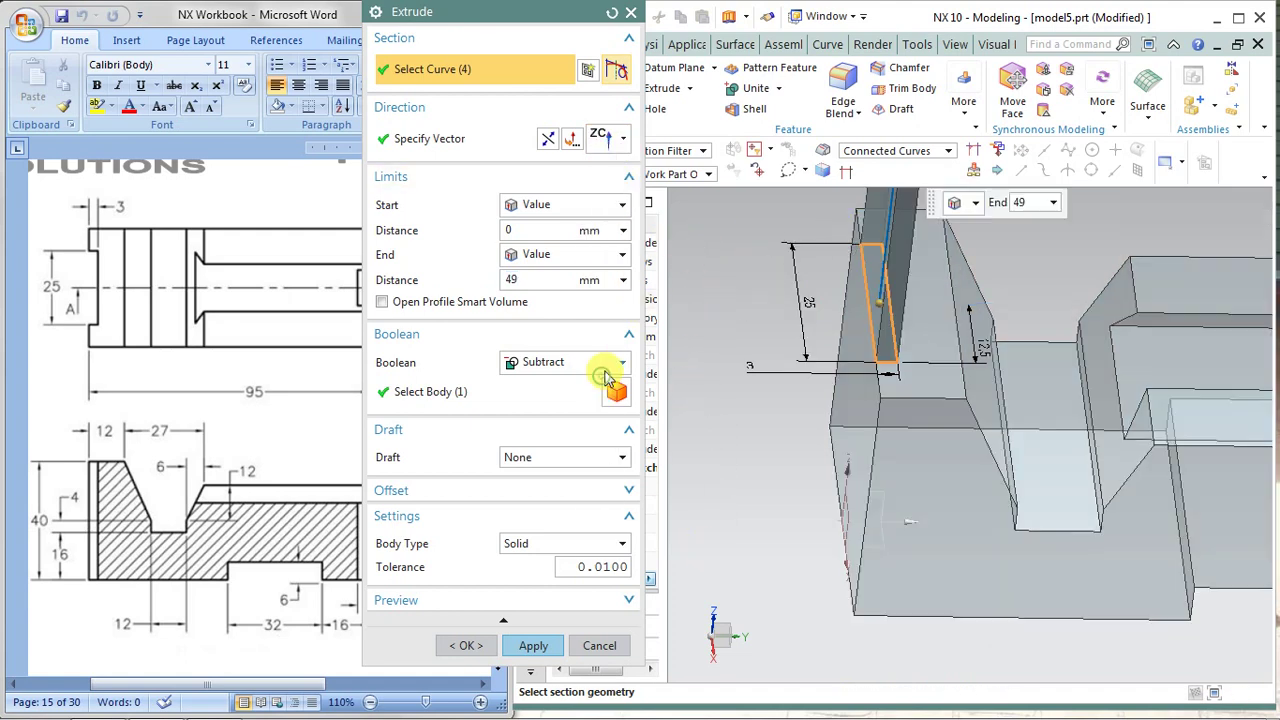
{"action": "left_click", "coordinate": [547, 140]}
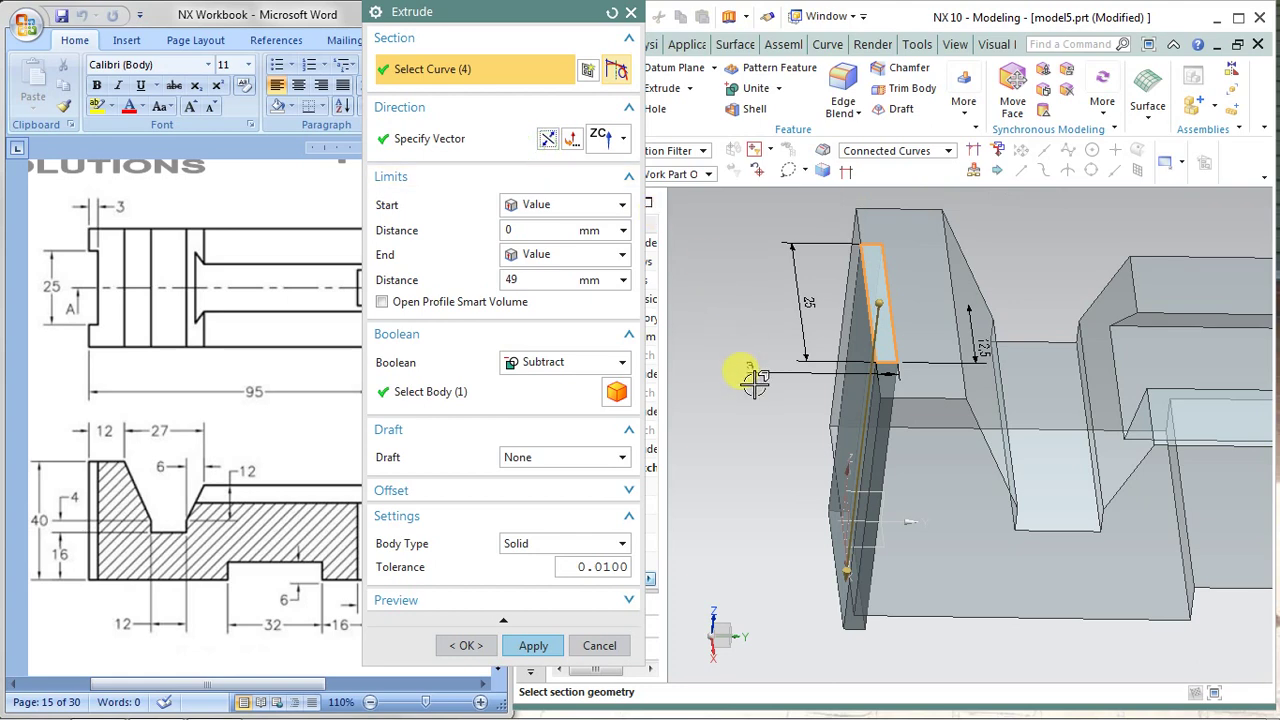
{"action": "left_click", "coordinate": [533, 648]}
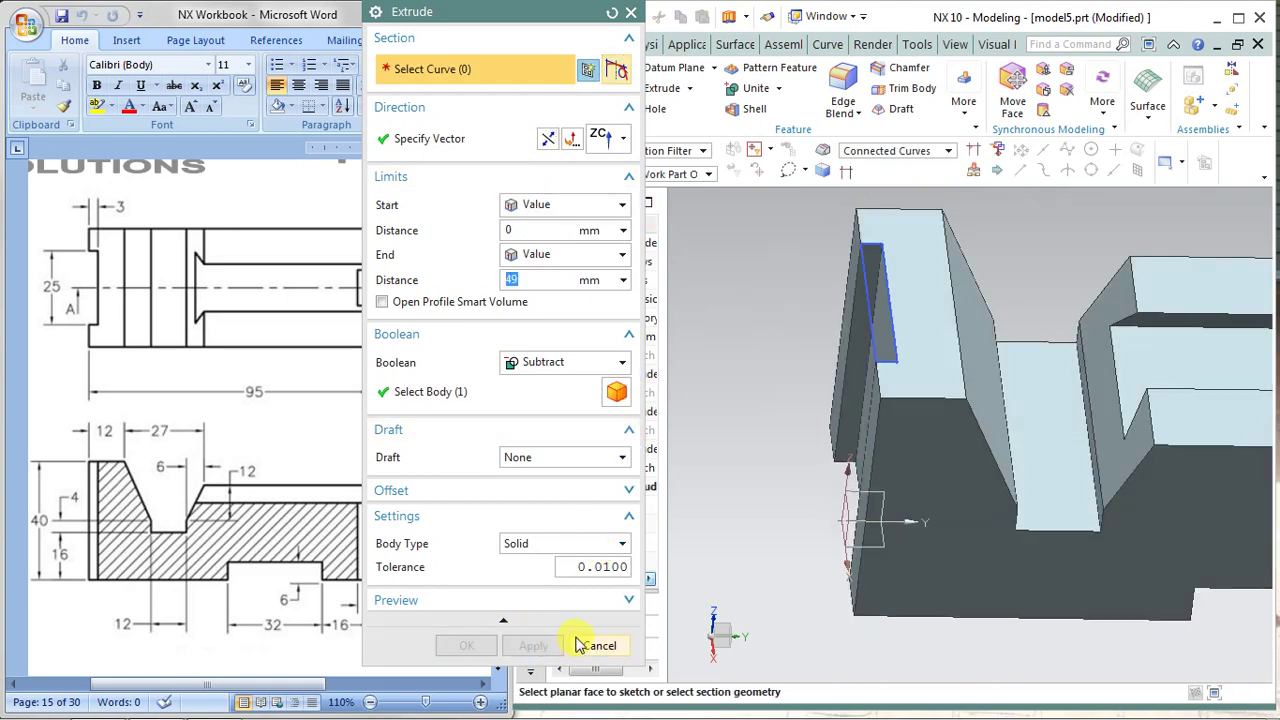
{"action": "left_click", "coordinate": [590, 644]}
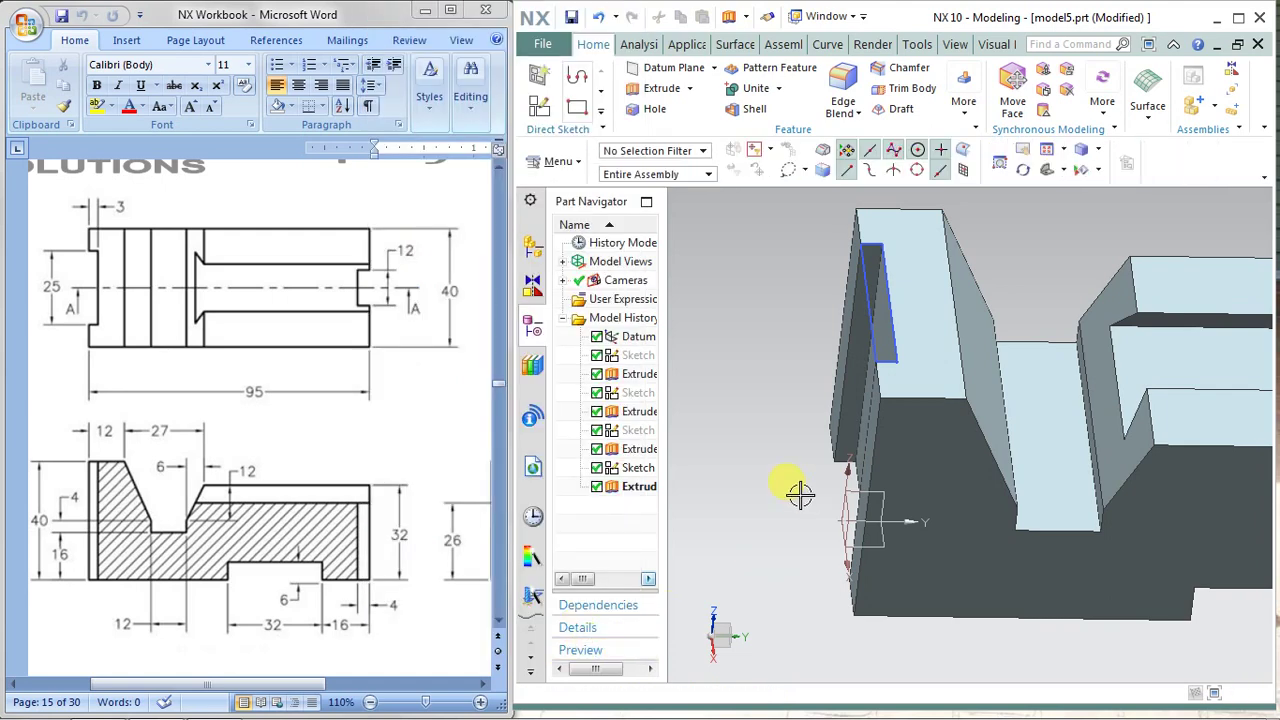
{"action": "middle_click_drag", "start_coordinate": [800, 491], "coordinate": [798, 491]}
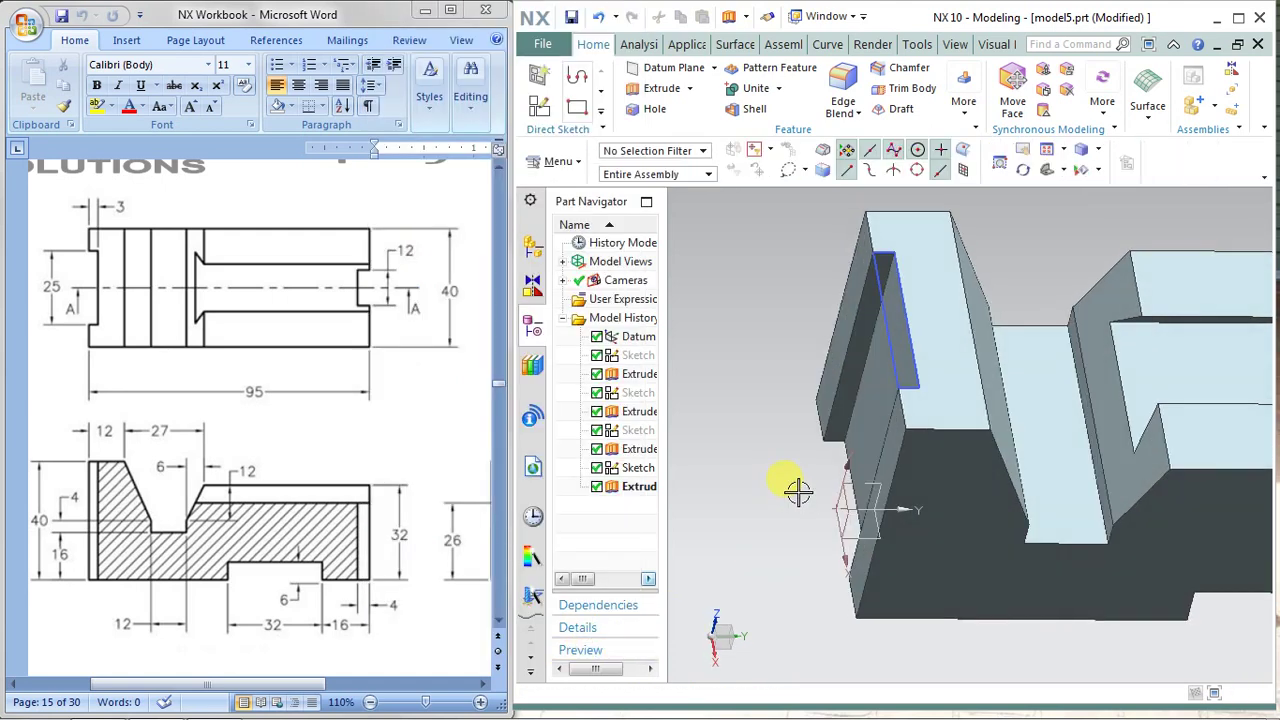
Step: Hide the rectangle sketch via the Part Navigator and orbit the solid block
{"action": "left_click", "coordinate": [862, 373]}
{"action": "right_click", "coordinate": [860, 321]}
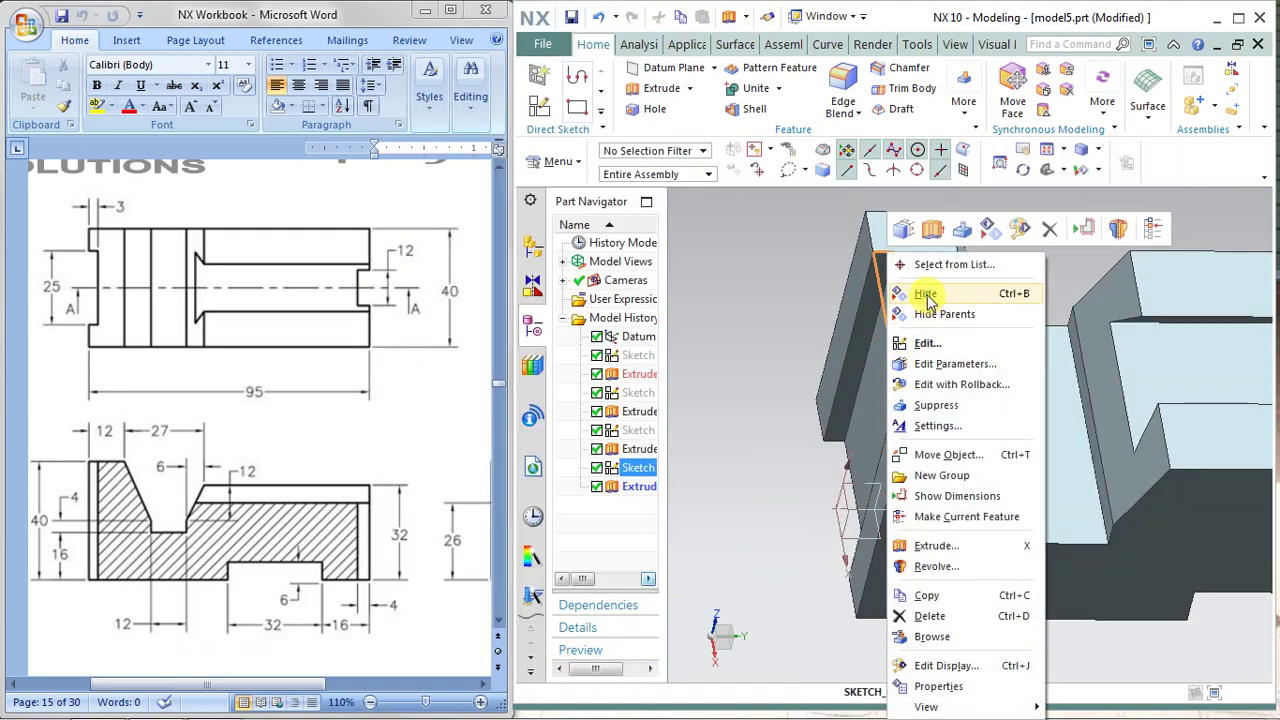
{"action": "left_click", "coordinate": [927, 296]}
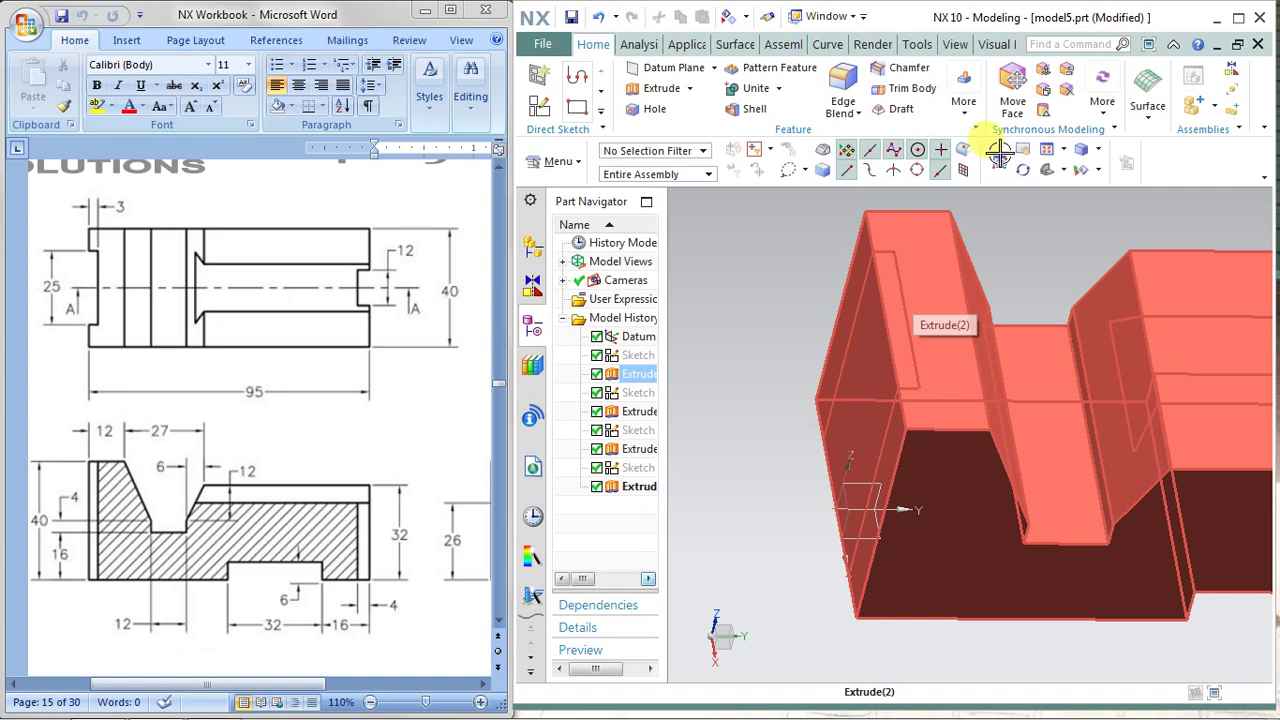
{"action": "mouse_move", "coordinate": [900, 251]}
{"action": "middle_mouse_down"}
{"action": "mouse_move", "coordinate": [946, 280]}
{"action": "mouse_move", "coordinate": [908, 249]}
{"action": "mouse_move", "coordinate": [923, 229]}
{"action": "mouse_move", "coordinate": [1013, 278]}
{"action": "mouse_move", "coordinate": [1143, 271]}
{"action": "mouse_move", "coordinate": [1143, 294]}
{"action": "mouse_move", "coordinate": [960, 329]}
{"action": "mouse_move", "coordinate": [966, 277]}
{"action": "mouse_move", "coordinate": [971, 329]}
{"action": "mouse_move", "coordinate": [986, 309]}
{"action": "mouse_move", "coordinate": [953, 314]}
{"action": "mouse_move", "coordinate": [977, 271]}
{"action": "mouse_move", "coordinate": [991, 274]}
{"action": "mouse_move", "coordinate": [986, 306]}
{"action": "mouse_move", "coordinate": [977, 282]}
{"action": "mouse_move", "coordinate": [943, 300]}
{"action": "mouse_move", "coordinate": [920, 286]}
{"action": "middle_mouse_up"}
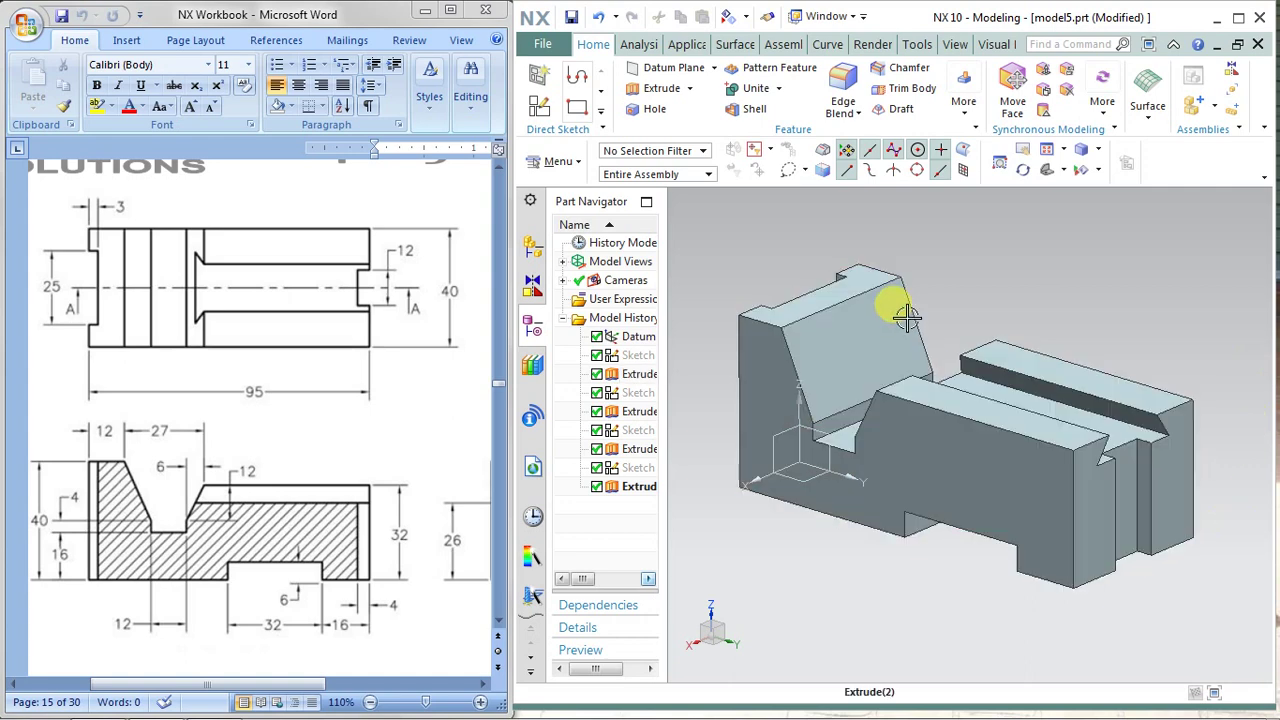
Step: Orbit the part through top, 3-D and flat side views while scrolling the reference drawing
{"action": "middle_click_drag", "start_coordinate": [903, 314], "coordinate": [900, 313]}
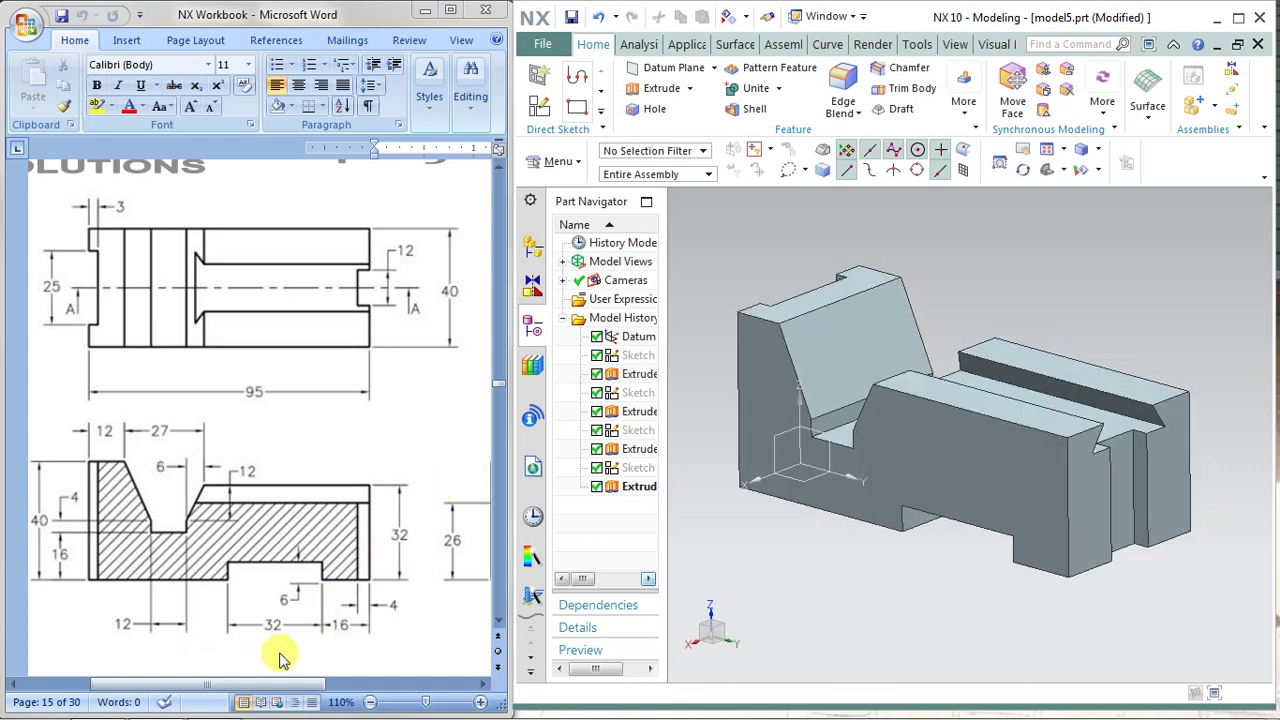
{"action": "mouse_move", "coordinate": [737, 448]}
{"action": "middle_mouse_down"}
{"action": "mouse_move", "coordinate": [766, 534]}
{"action": "mouse_move", "coordinate": [766, 509]}
{"action": "mouse_move", "coordinate": [766, 532]}
{"action": "mouse_move", "coordinate": [755, 523]}
{"action": "mouse_move", "coordinate": [766, 533]}
{"action": "mouse_move", "coordinate": [757, 523]}
{"action": "middle_mouse_up"}
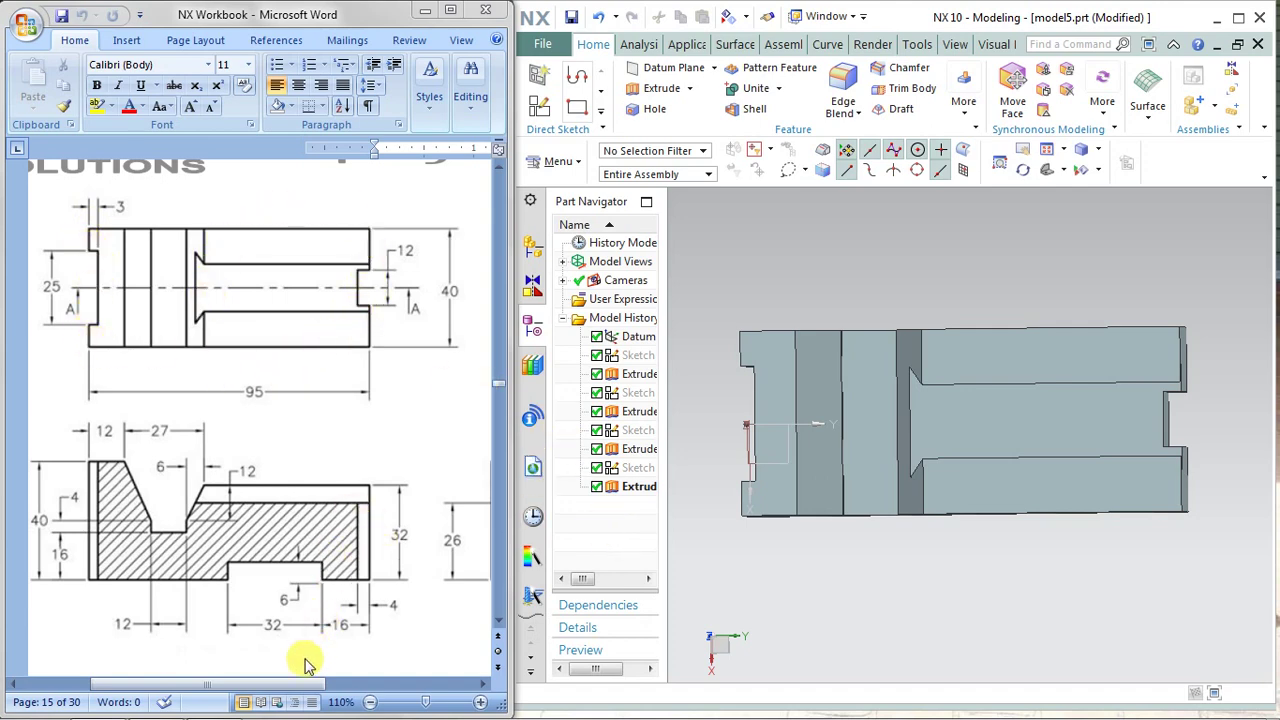
{"action": "left_click_drag", "start_coordinate": [290, 686], "coordinate": [395, 695]}
{"action": "mouse_move", "coordinate": [878, 580]}
{"action": "middle_mouse_down"}
{"action": "mouse_move", "coordinate": [813, 490]}
{"action": "mouse_move", "coordinate": [783, 492]}
{"action": "middle_mouse_up"}
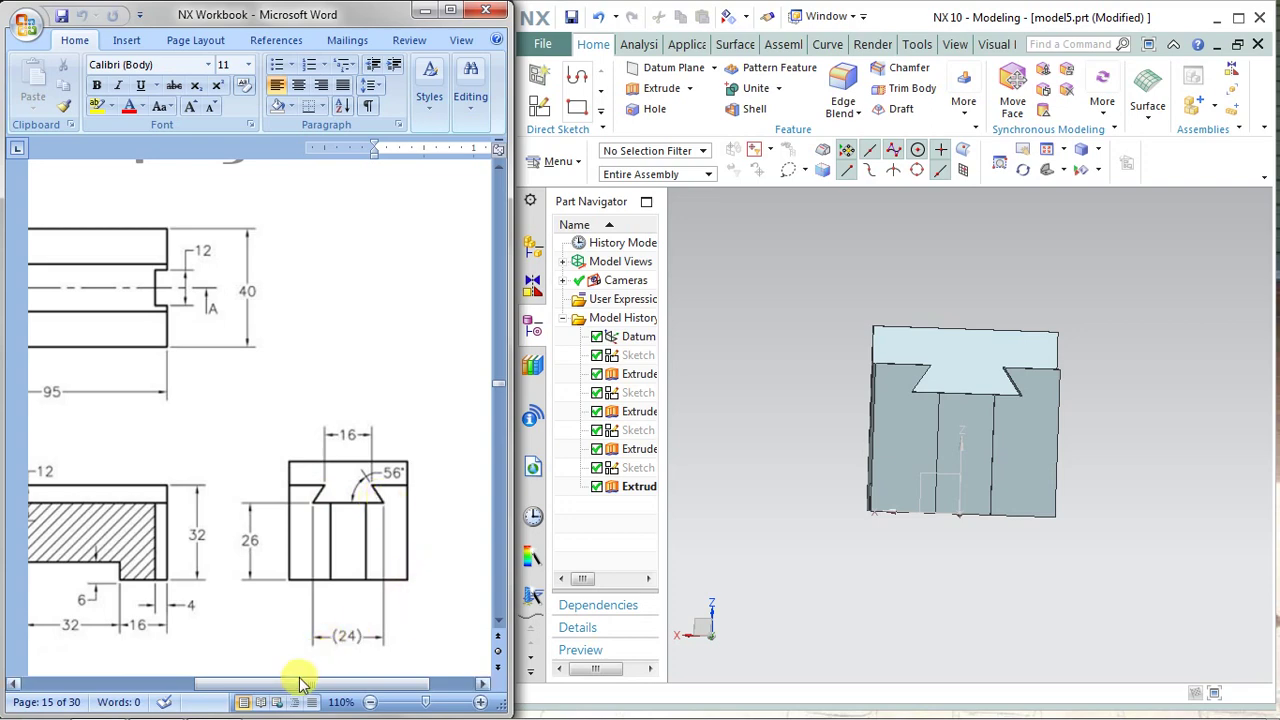
{"action": "left_click_drag", "start_coordinate": [297, 684], "coordinate": [188, 690]}
{"action": "middle_click_drag", "start_coordinate": [796, 473], "coordinate": [731, 337]}
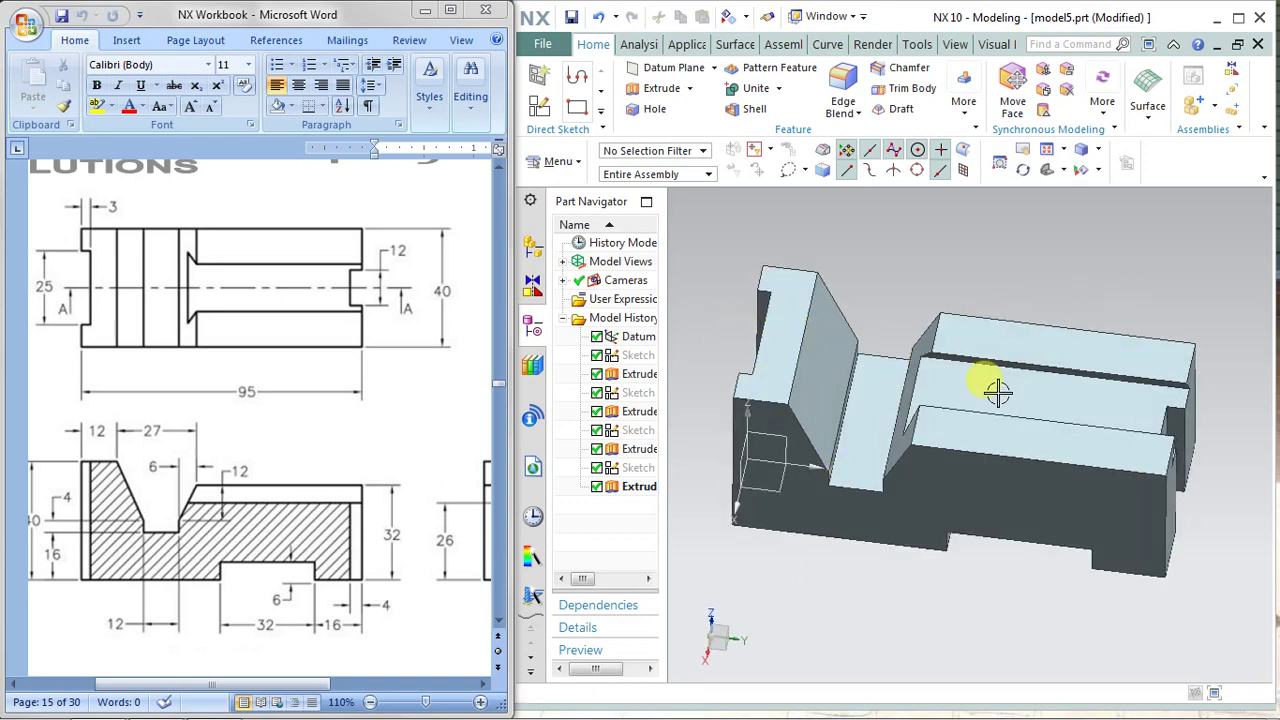
{"action": "middle_click_drag", "start_coordinate": [997, 392], "coordinate": [1057, 363]}
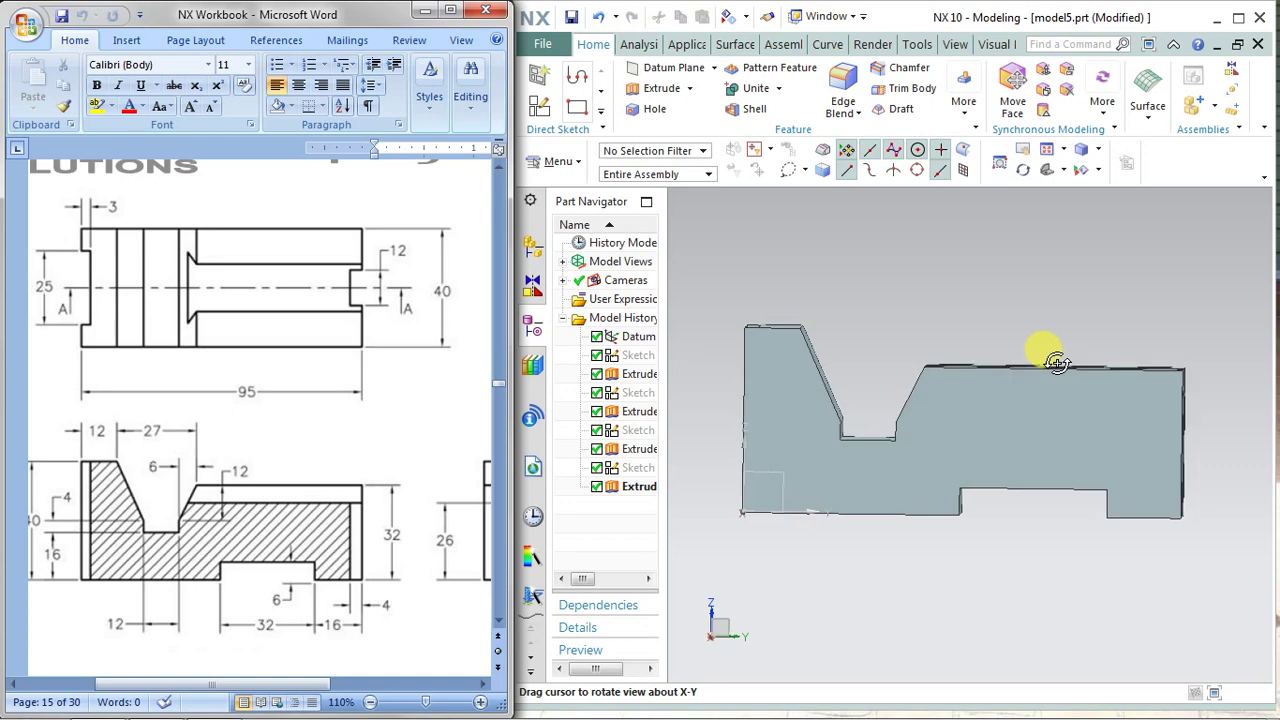
{"action": "middle_click_drag", "start_coordinate": [1057, 363], "coordinate": [1058, 364]}
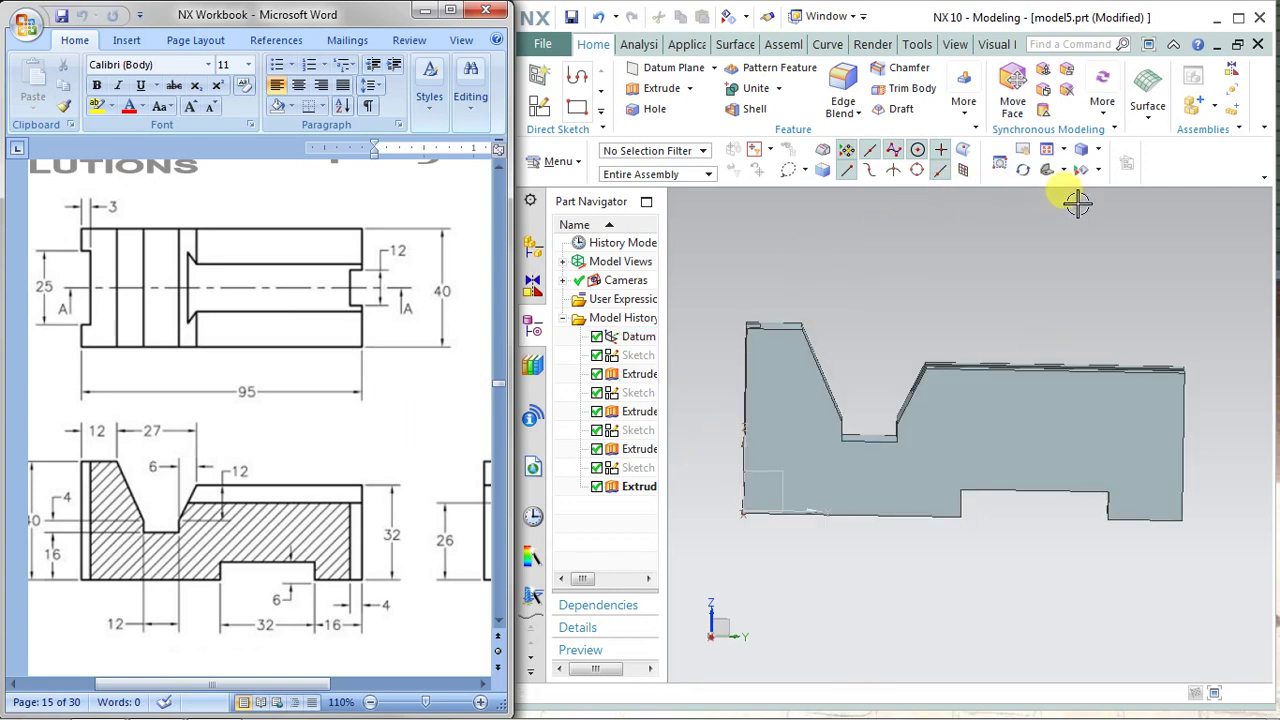
Step: Switch the display to Wireframe with Dim Edges, then to Static Wireframe
{"action": "left_click", "coordinate": [1100, 150]}
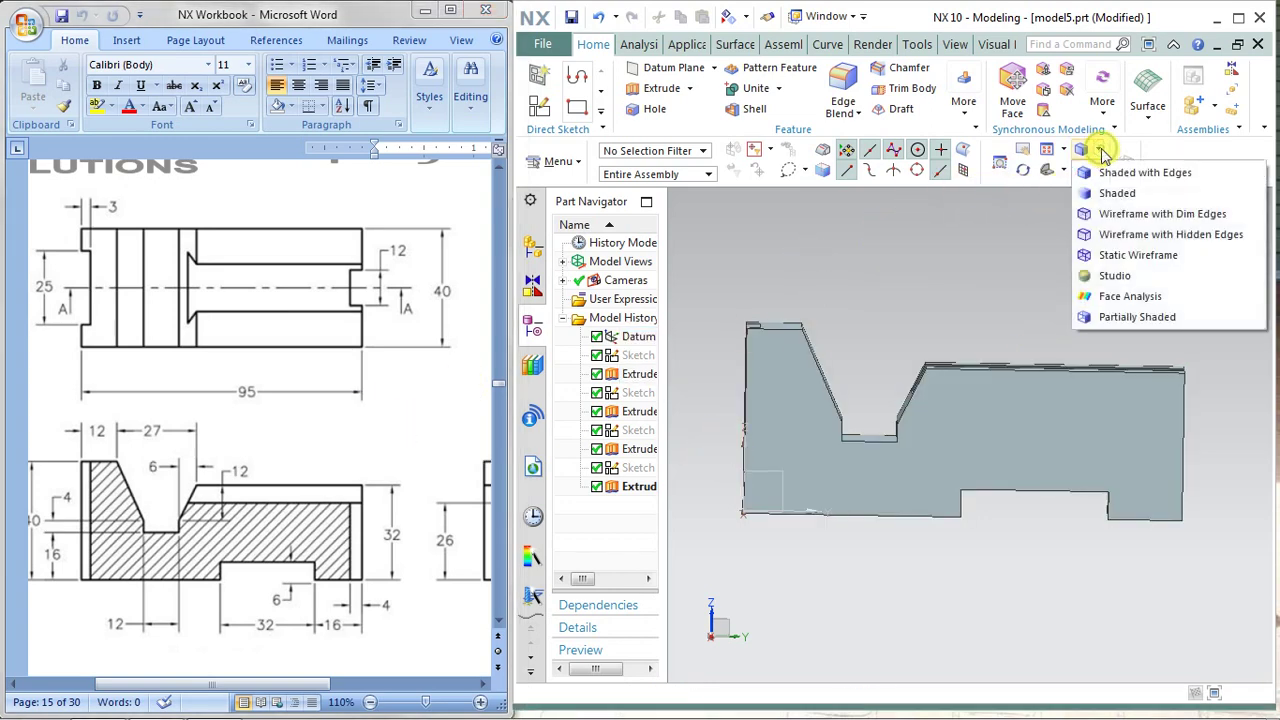
{"action": "left_click", "coordinate": [1118, 213]}
{"action": "mouse_move", "coordinate": [1074, 249]}
{"action": "middle_mouse_down"}
{"action": "mouse_move", "coordinate": [1017, 277]}
{"action": "mouse_move", "coordinate": [1037, 300]}
{"action": "mouse_move", "coordinate": [1062, 263]}
{"action": "middle_mouse_up"}
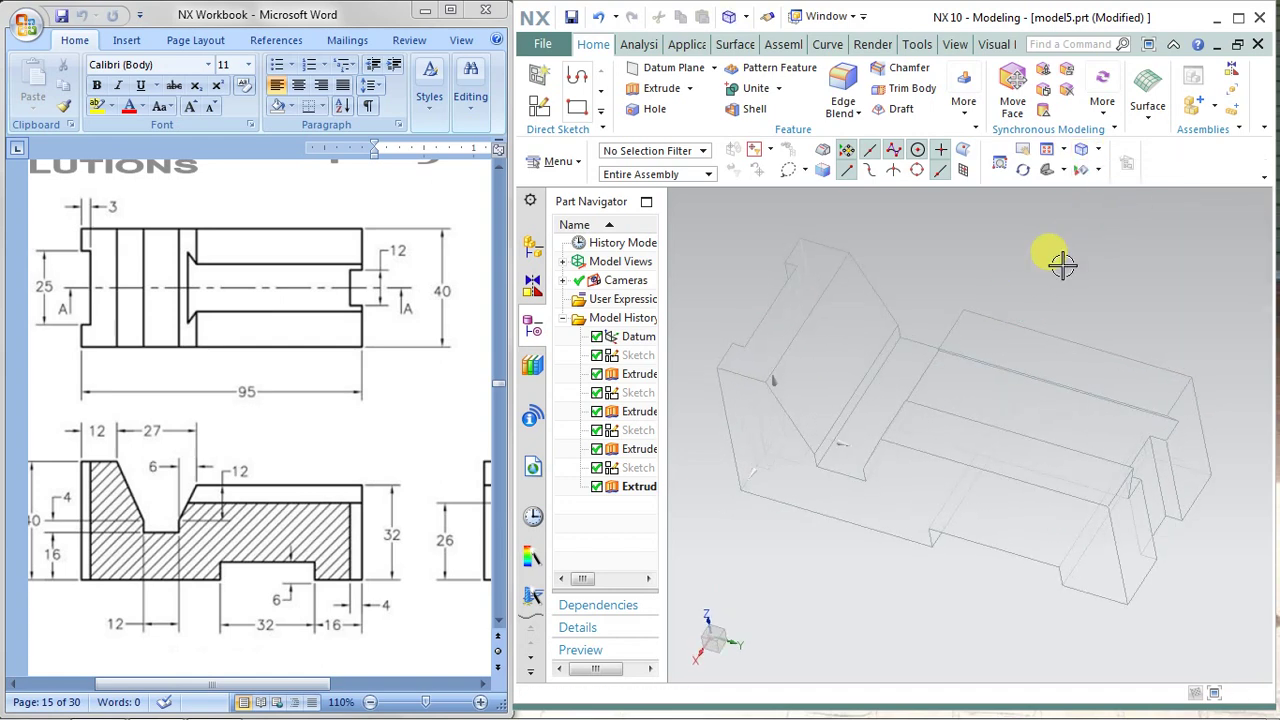
{"action": "left_click", "coordinate": [1098, 150]}
{"action": "left_click", "coordinate": [1116, 258]}
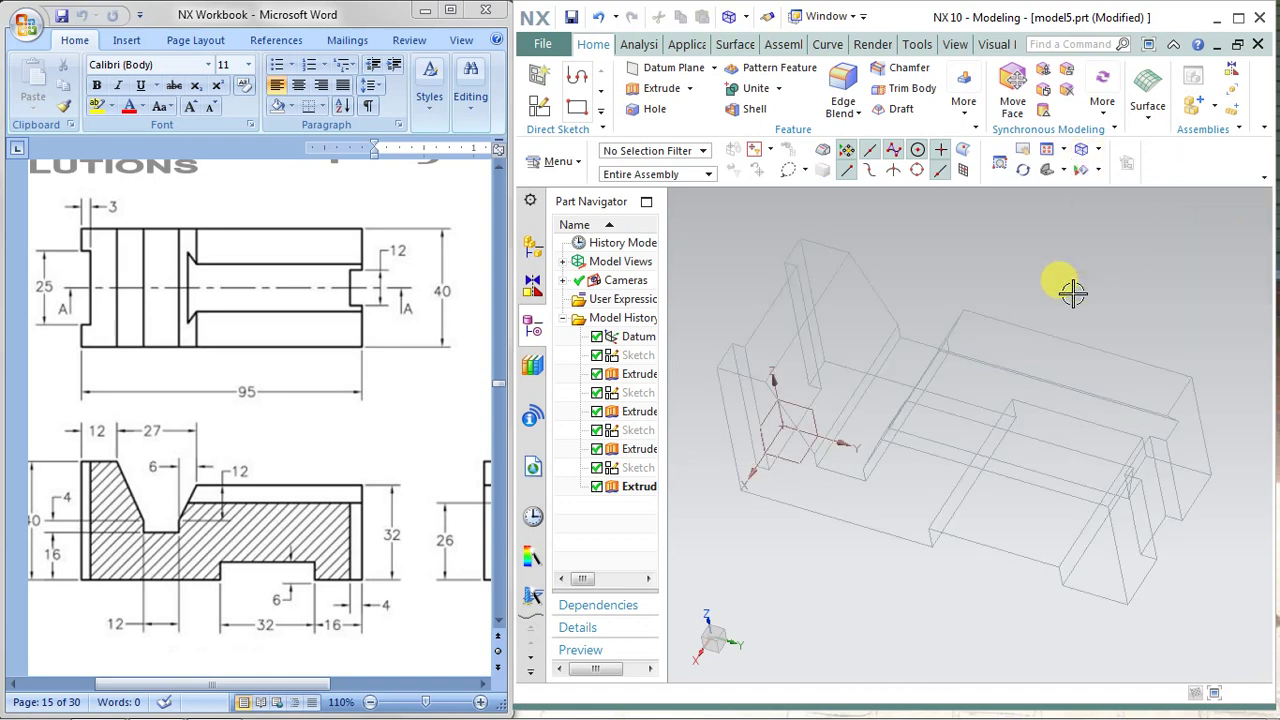
{"action": "mouse_move", "coordinate": [1063, 286]}
{"action": "middle_mouse_down"}
{"action": "mouse_move", "coordinate": [1069, 267]}
{"action": "mouse_move", "coordinate": [1051, 274]}
{"action": "mouse_move", "coordinate": [1049, 263]}
{"action": "mouse_move", "coordinate": [1051, 276]}
{"action": "middle_mouse_up"}
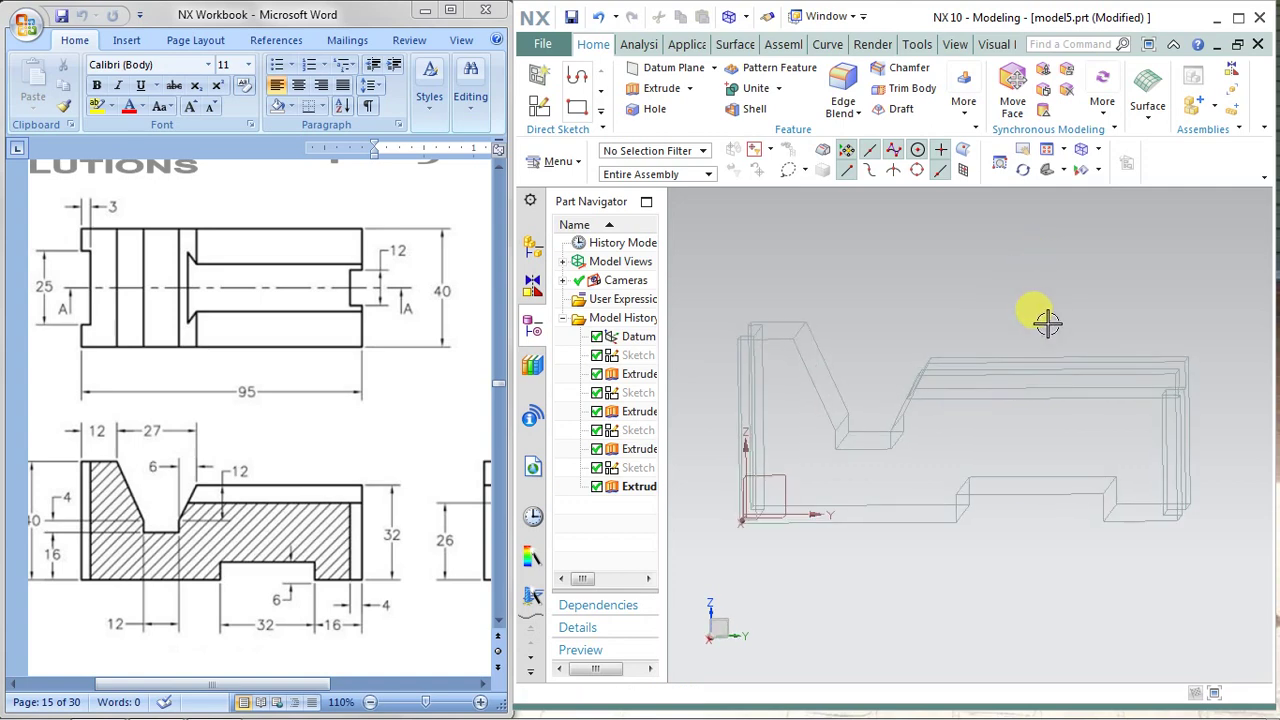
Step: Select the Extrude(2) body and orbit the wireframe between side and oblique views
{"action": "left_click", "coordinate": [1006, 400]}
{"action": "right_click", "coordinate": [1079, 259]}
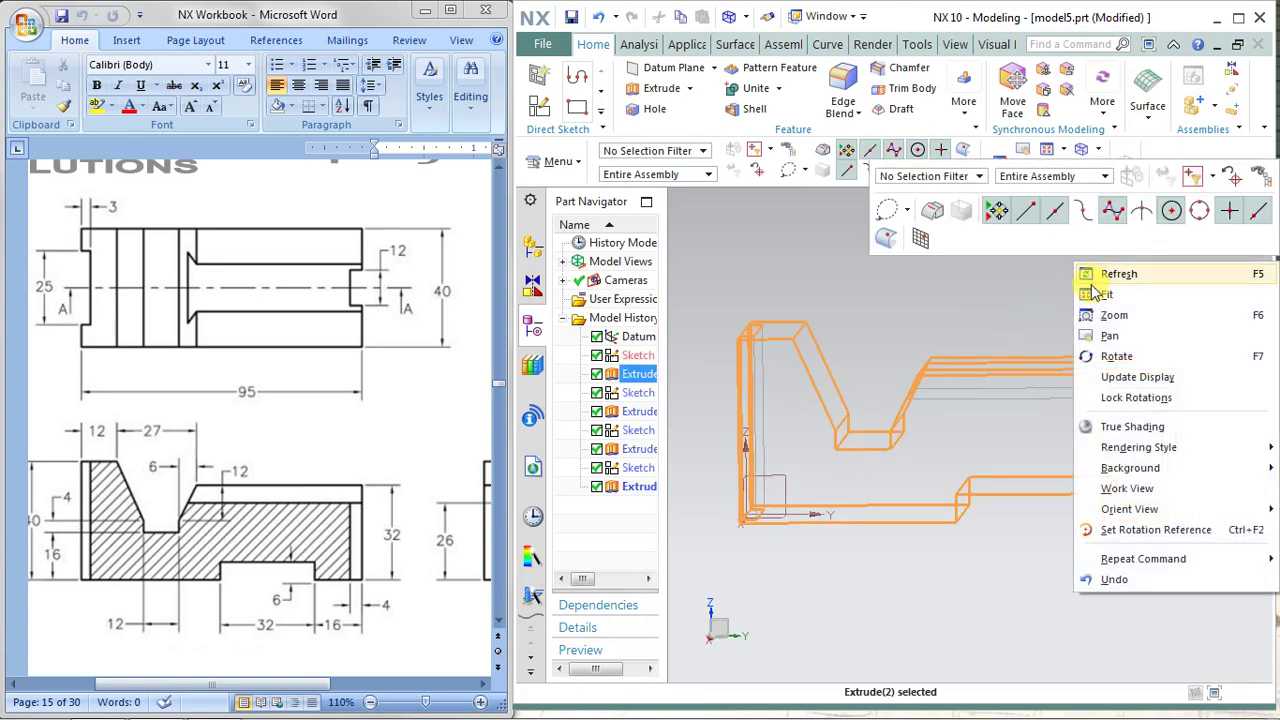
{"action": "left_click", "coordinate": [1022, 315]}
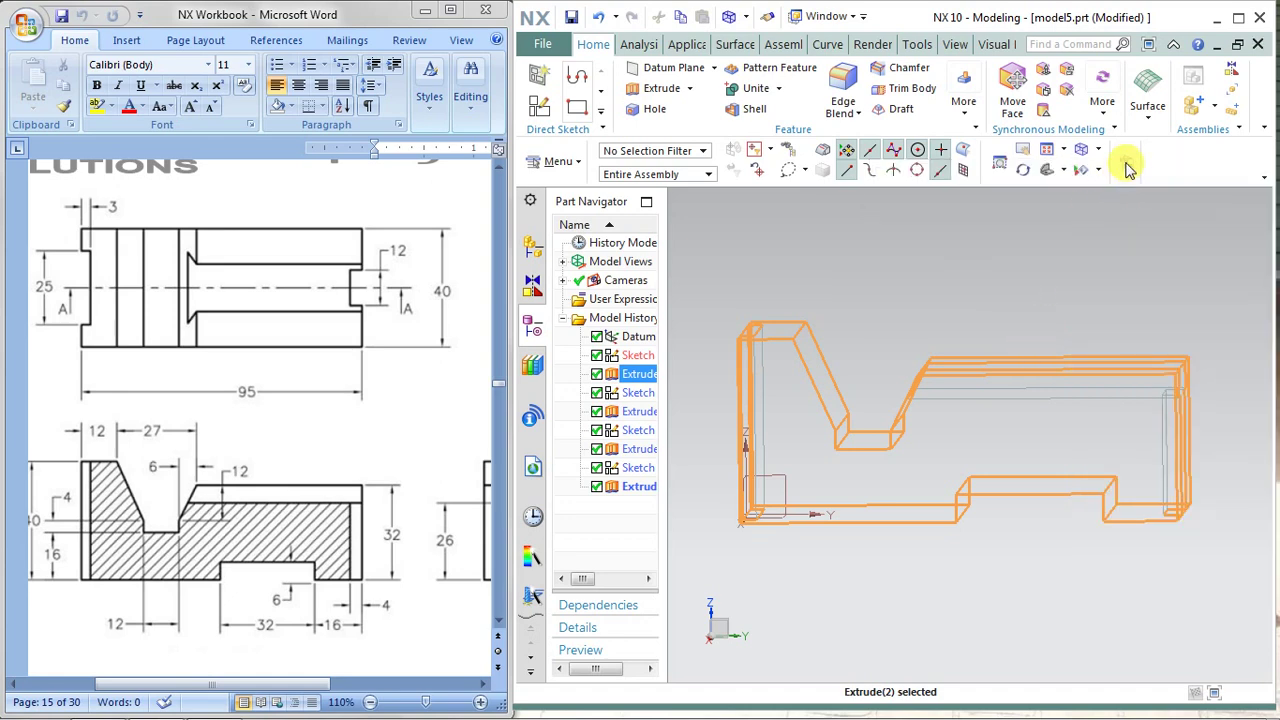
{"action": "middle_click_drag", "start_coordinate": [998, 295], "coordinate": [994, 277]}
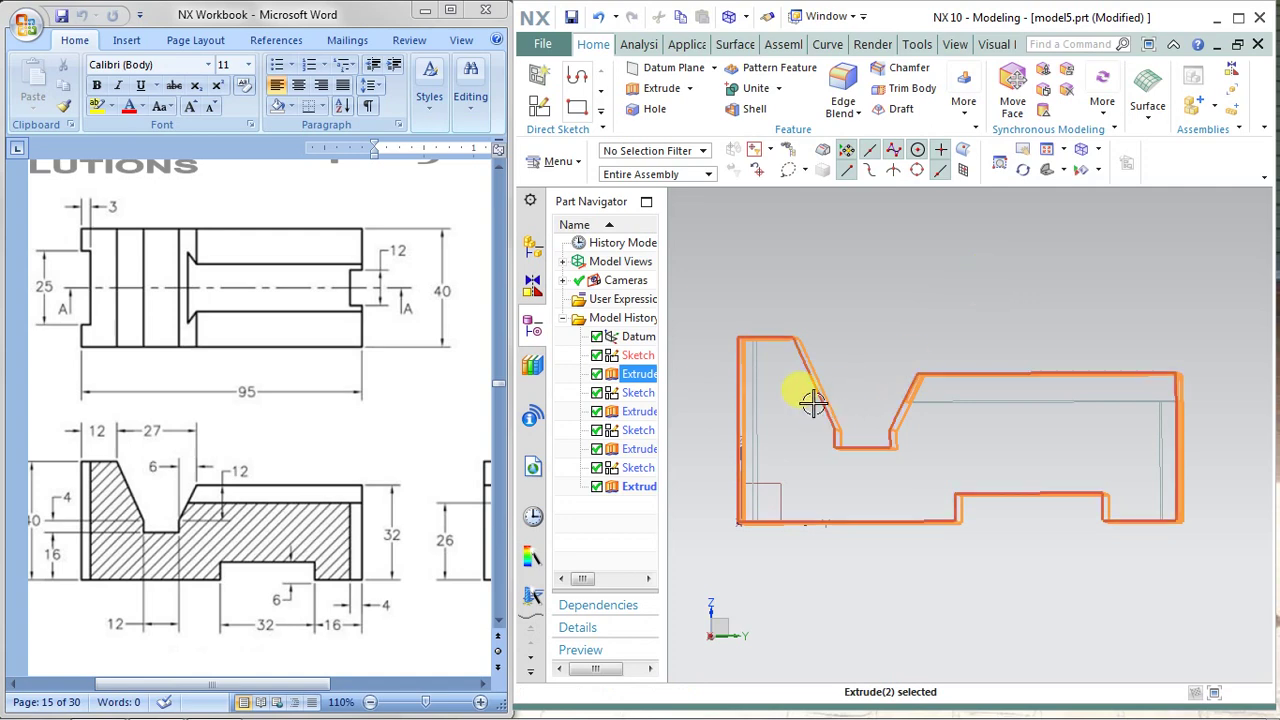
{"action": "left_click", "coordinate": [759, 369]}
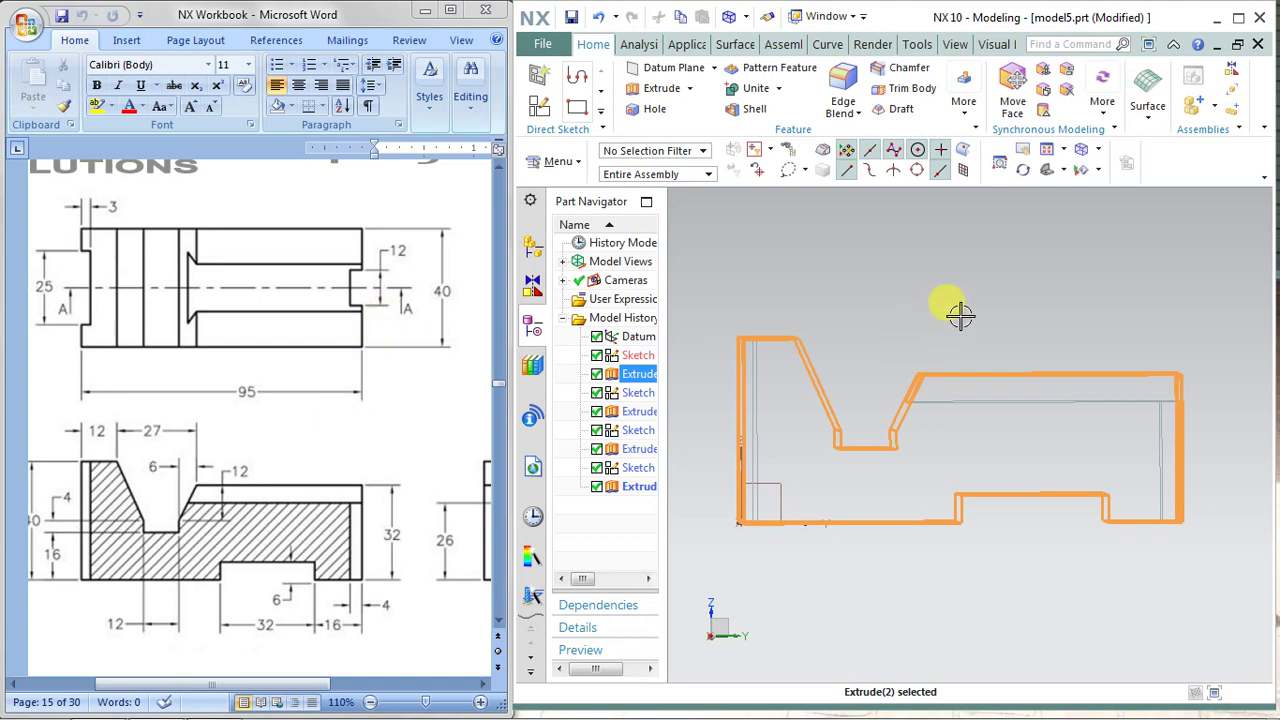
{"action": "middle_click_drag", "start_coordinate": [966, 314], "coordinate": [923, 323]}
{"action": "left_click", "coordinate": [1098, 149]}
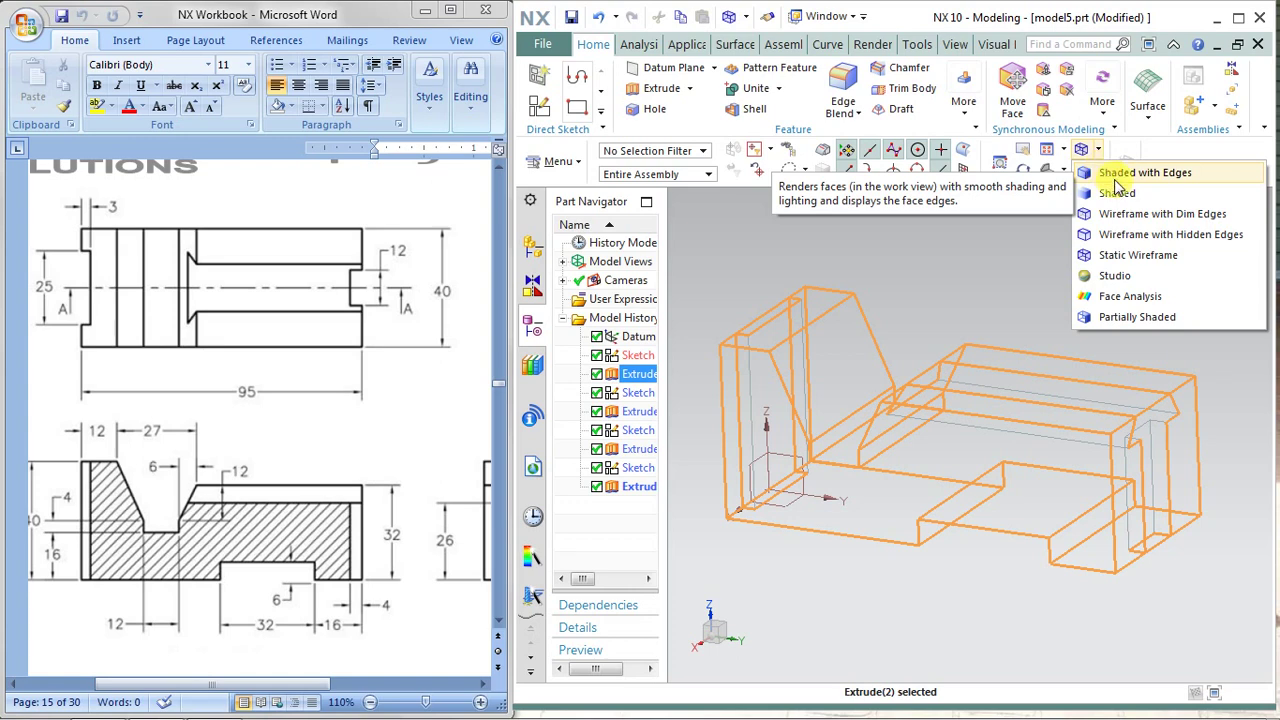
Step: Switch to Shaded with Edges display, clear the selection and orbit the part
{"action": "left_click", "coordinate": [1116, 176]}
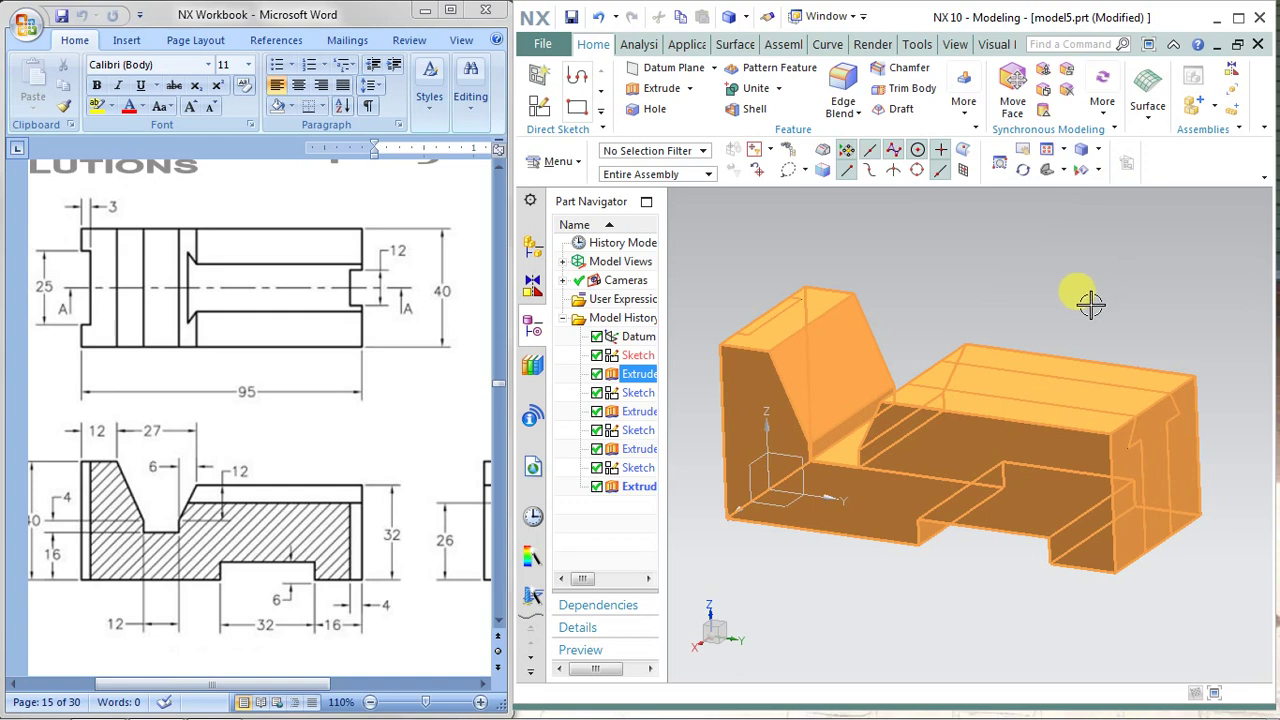
{"action": "left_click", "coordinate": [1004, 260]}
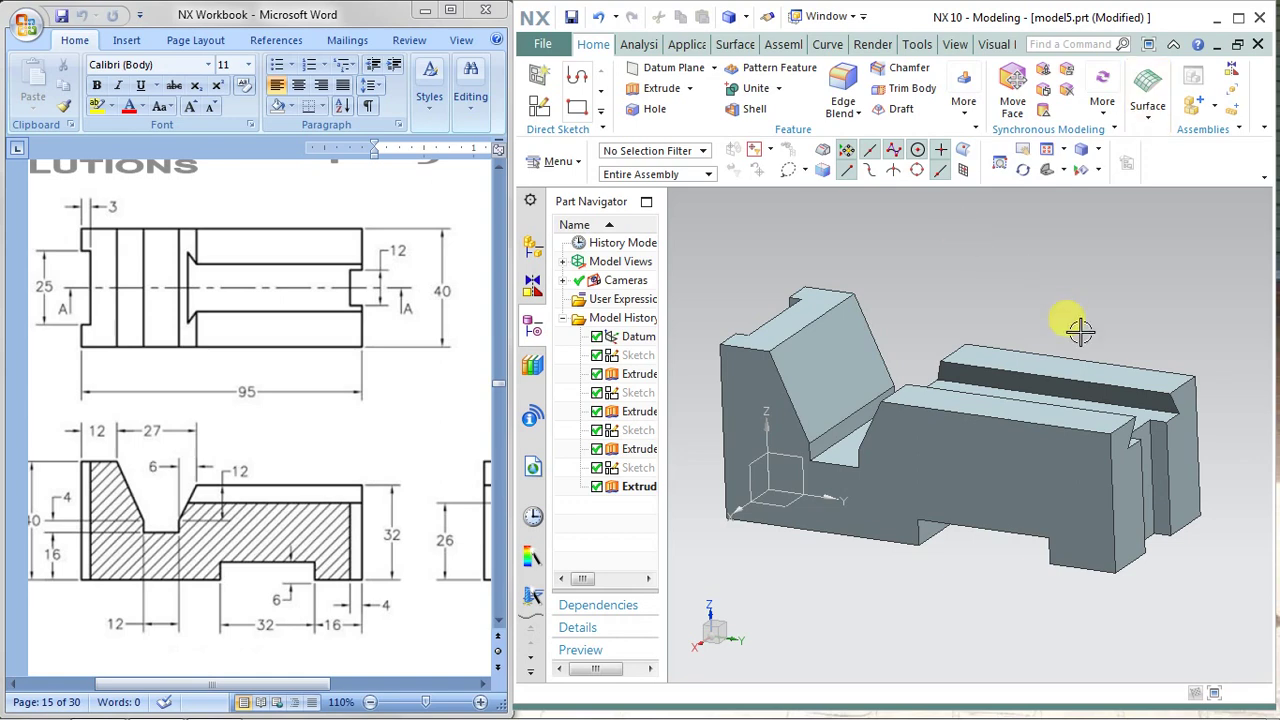
{"action": "mouse_move", "coordinate": [1080, 331]}
{"action": "middle_mouse_down"}
{"action": "mouse_move", "coordinate": [1000, 286]}
{"action": "mouse_move", "coordinate": [1010, 262]}
{"action": "mouse_move", "coordinate": [986, 263]}
{"action": "mouse_move", "coordinate": [980, 297]}
{"action": "mouse_move", "coordinate": [1000, 286]}
{"action": "mouse_move", "coordinate": [978, 287]}
{"action": "middle_mouse_up"}
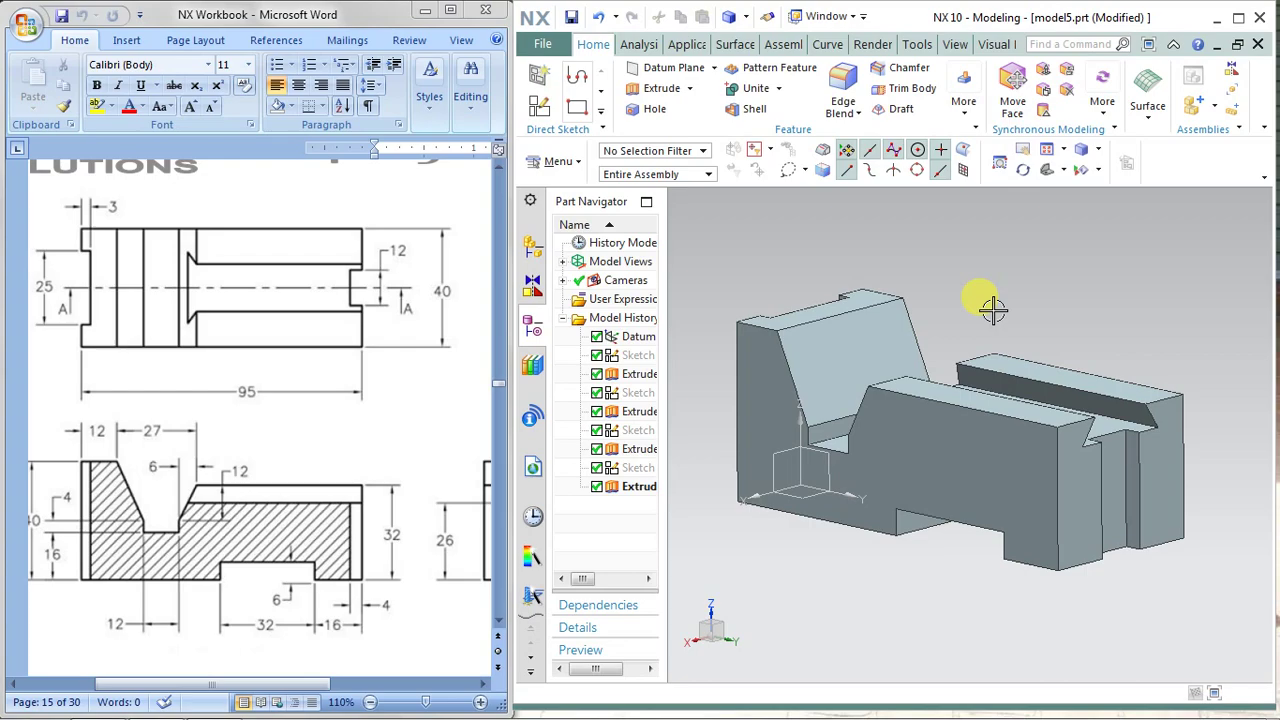